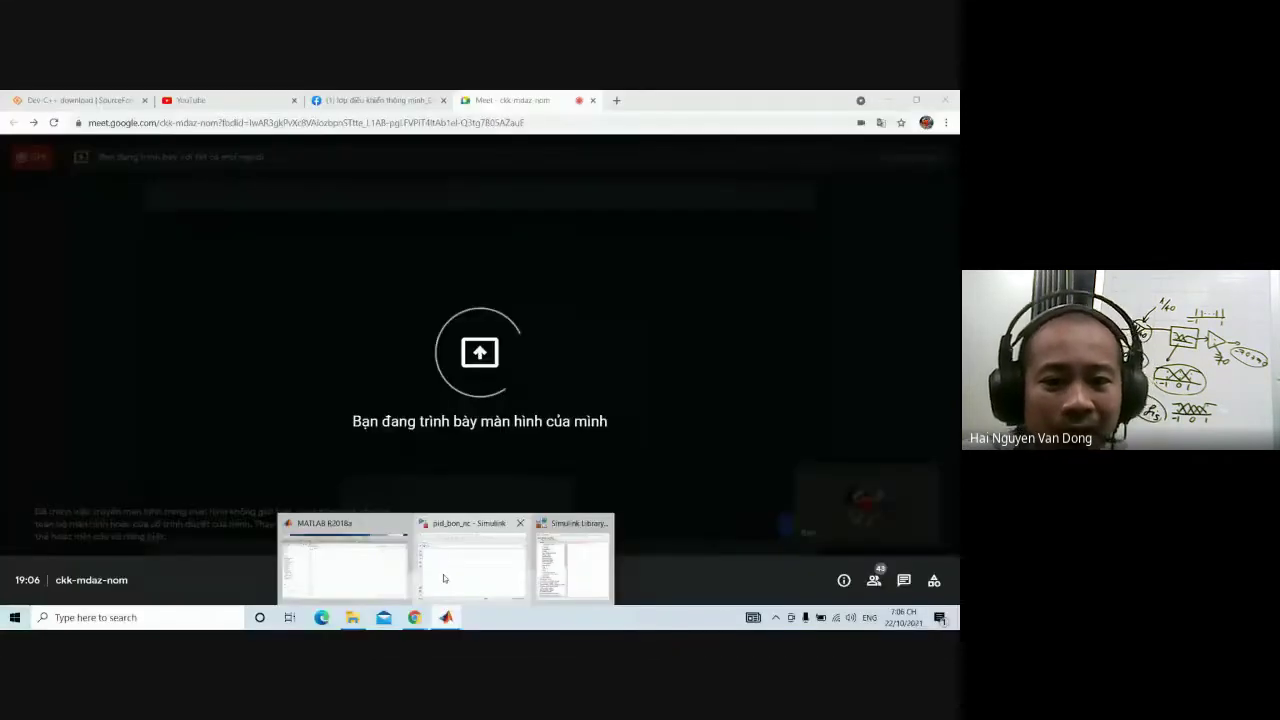
Switch to MATLAB's Simulink Library Browser and go to its block search term.
click(443, 574)
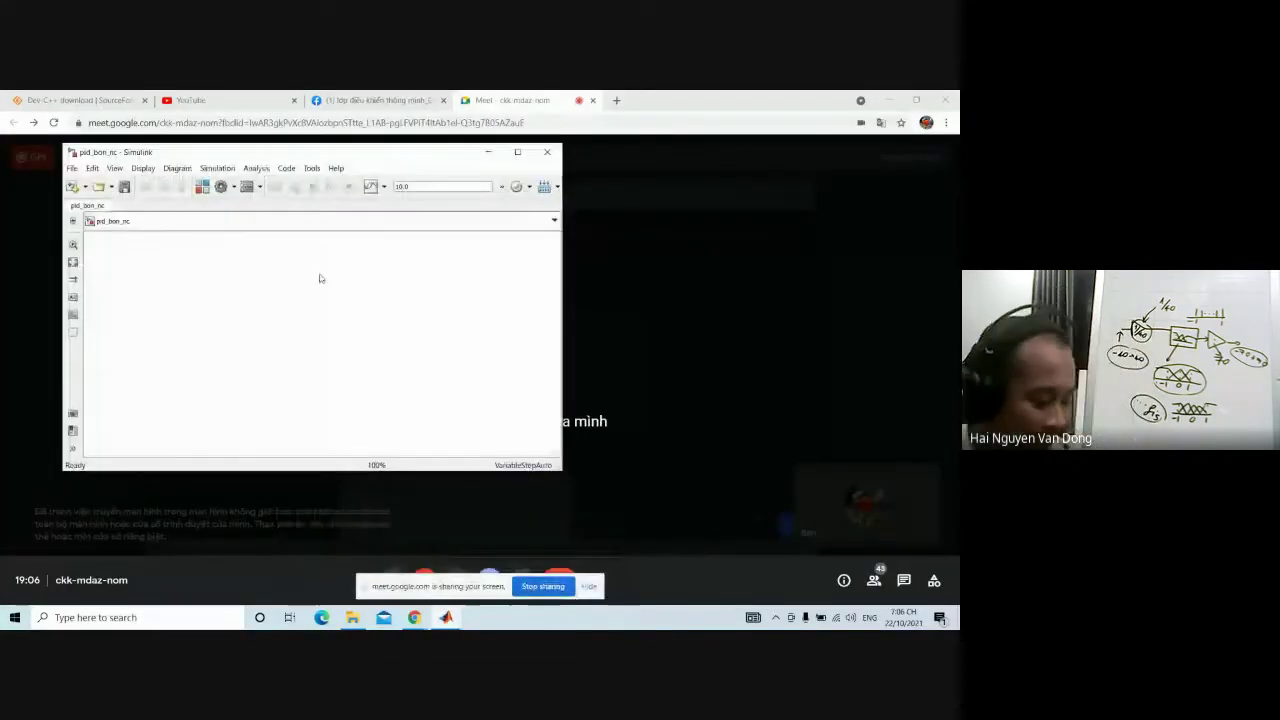
mouse_move(446, 617)
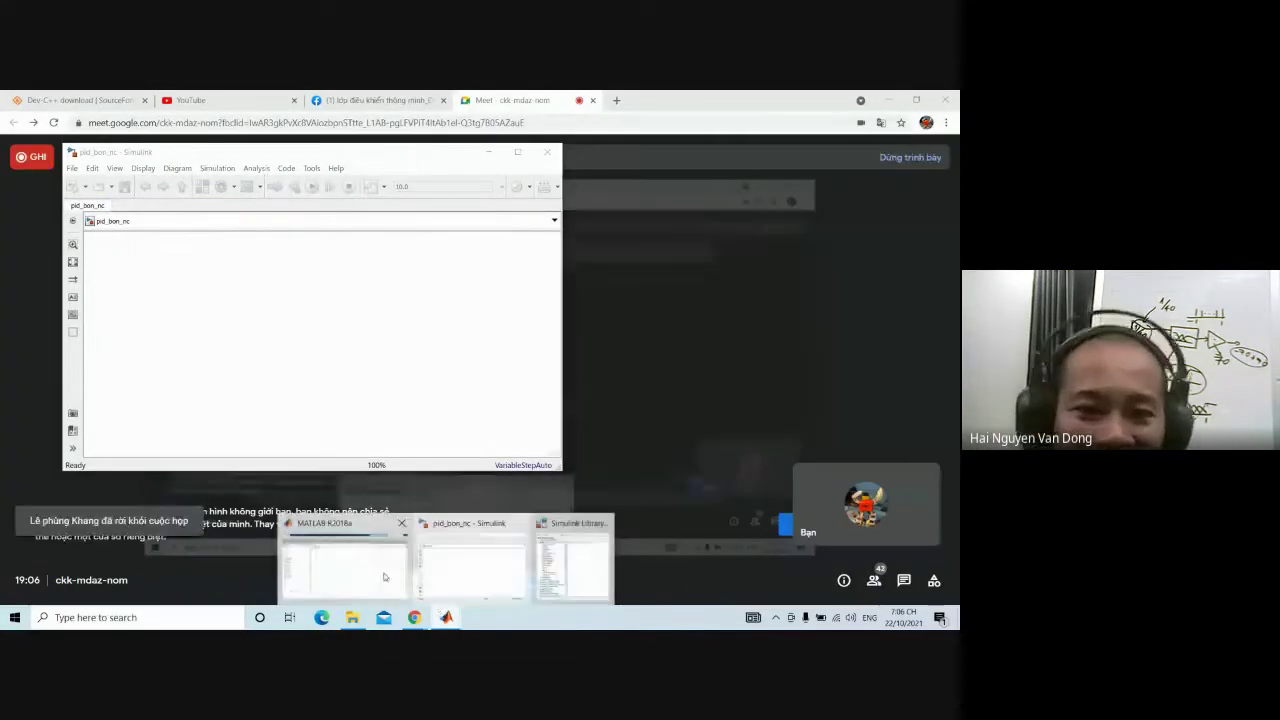
click(383, 569)
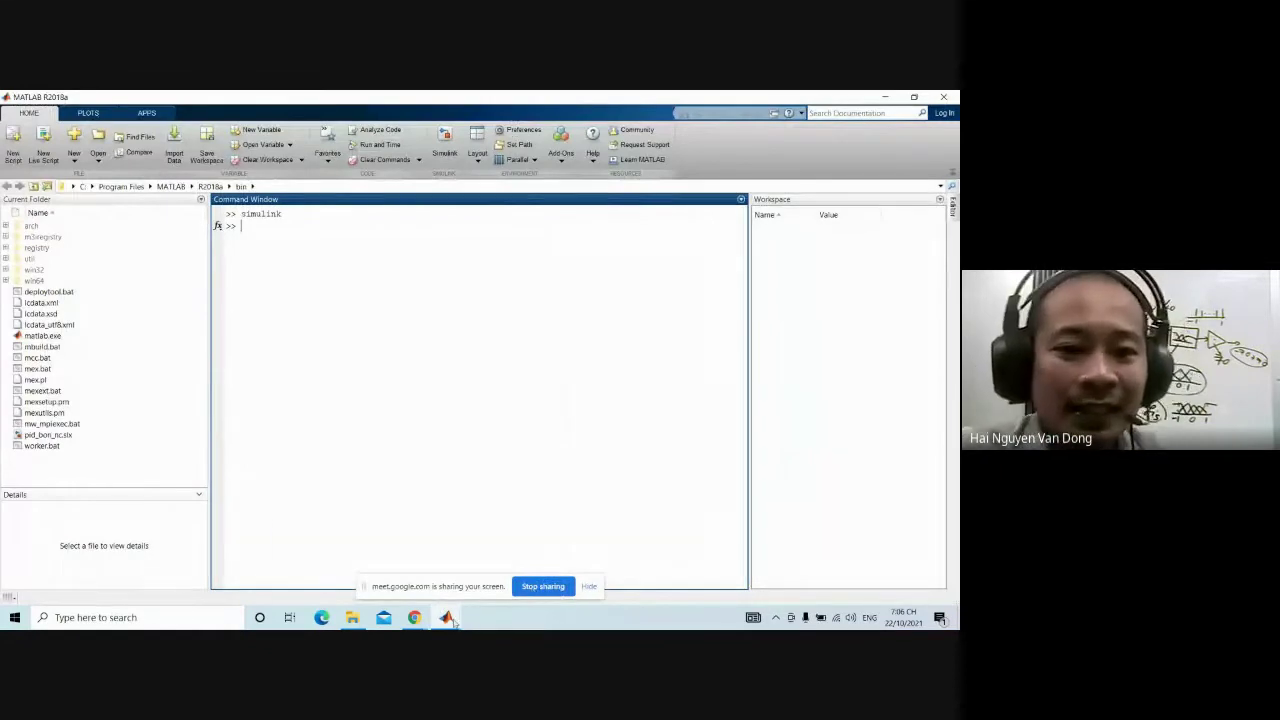
click(543, 563)
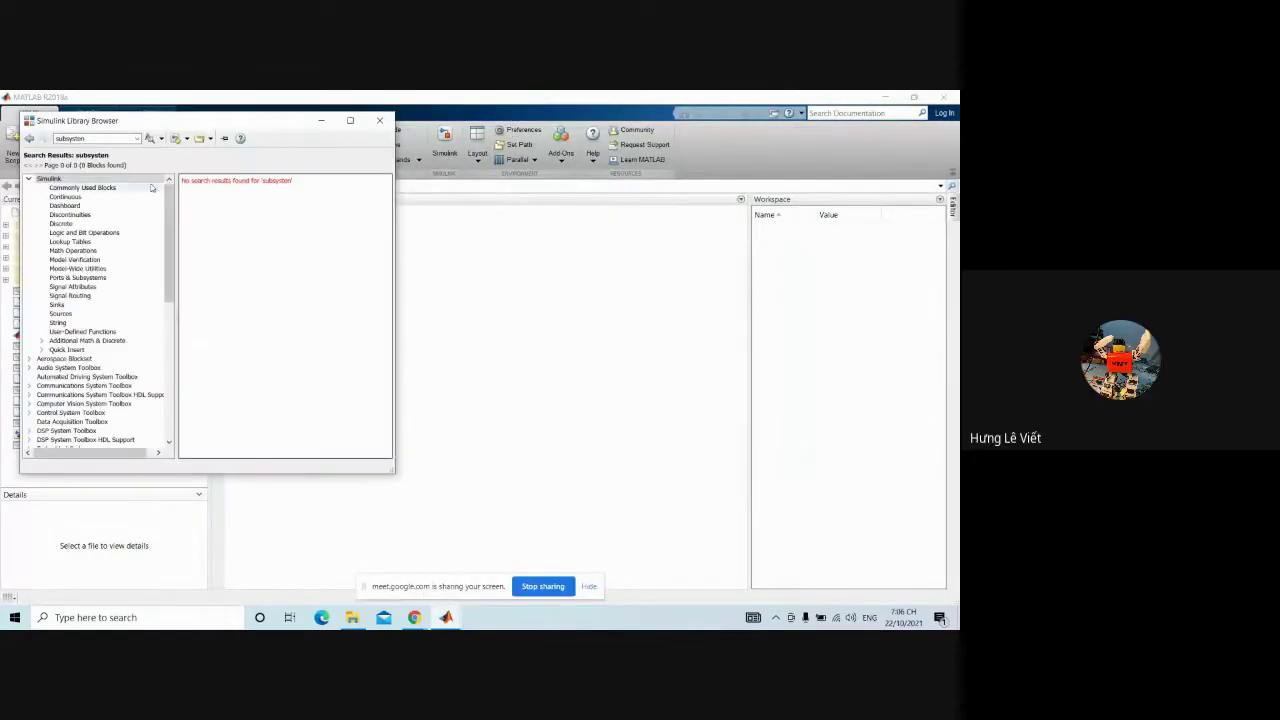
double_click(122, 138)
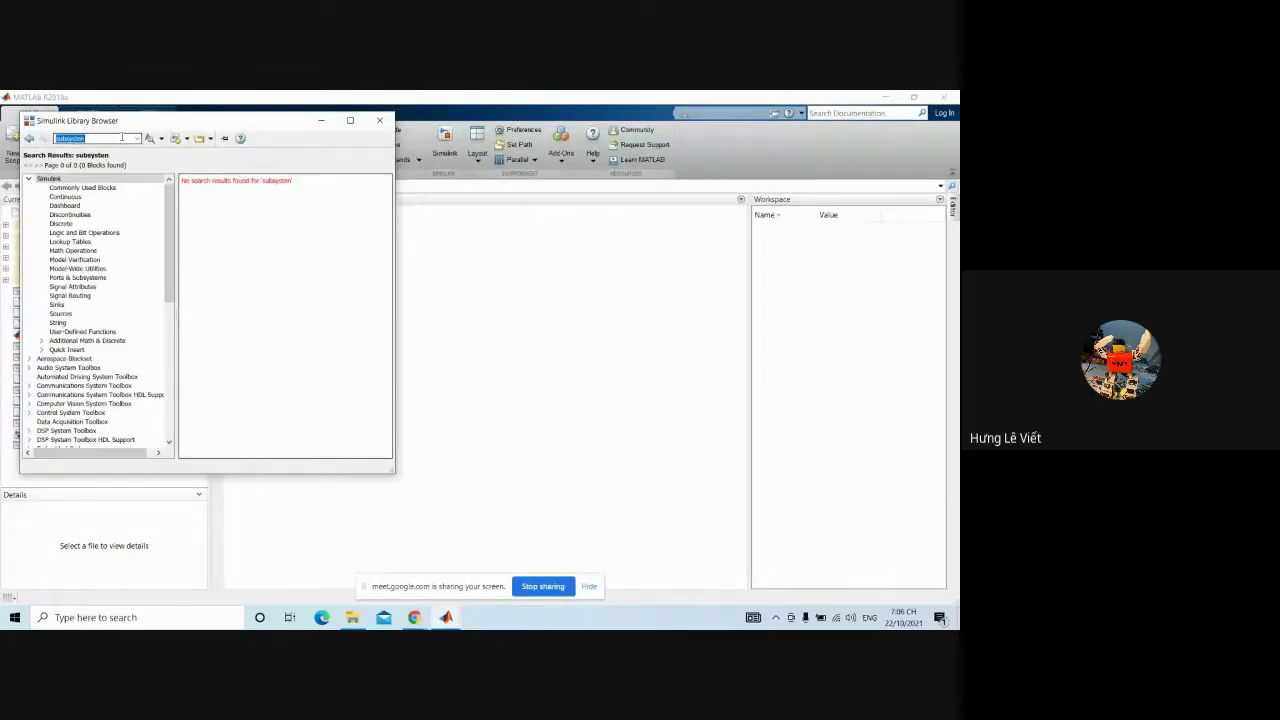
click(122, 138)
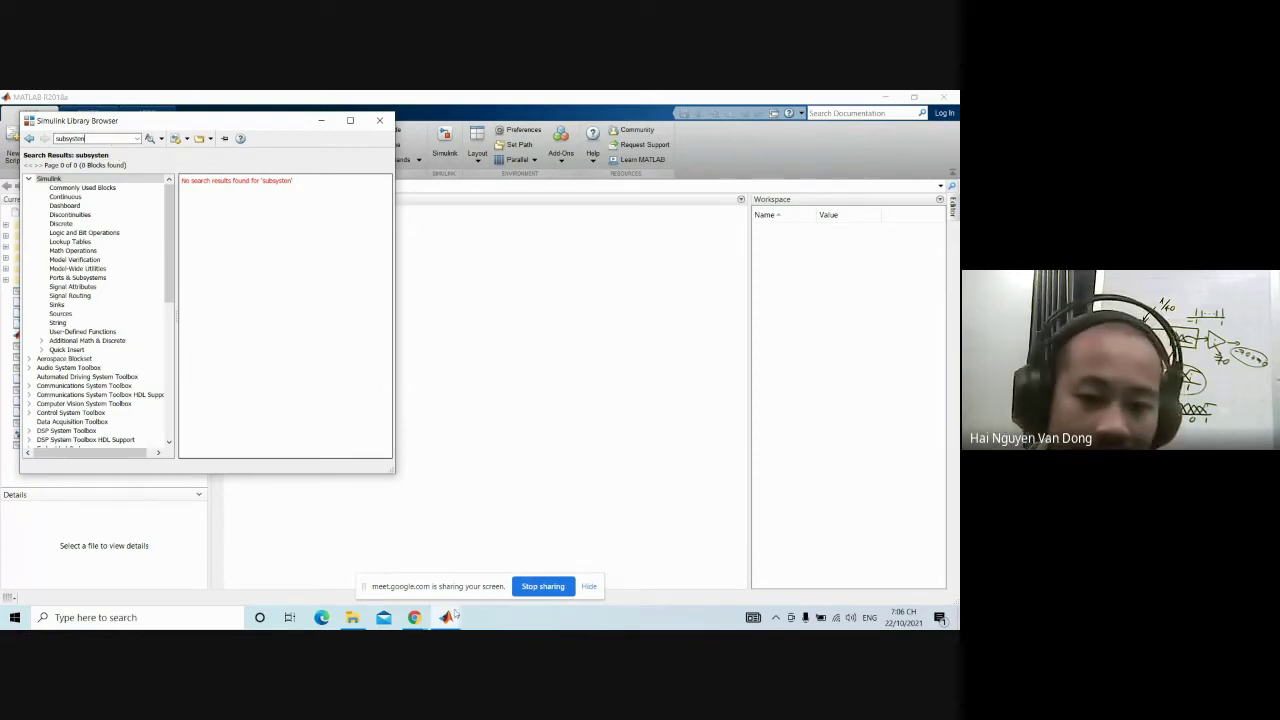
Switch to the Google Meet call and open the in-call messages to read the suggested block name.
click(414, 617)
click(414, 618)
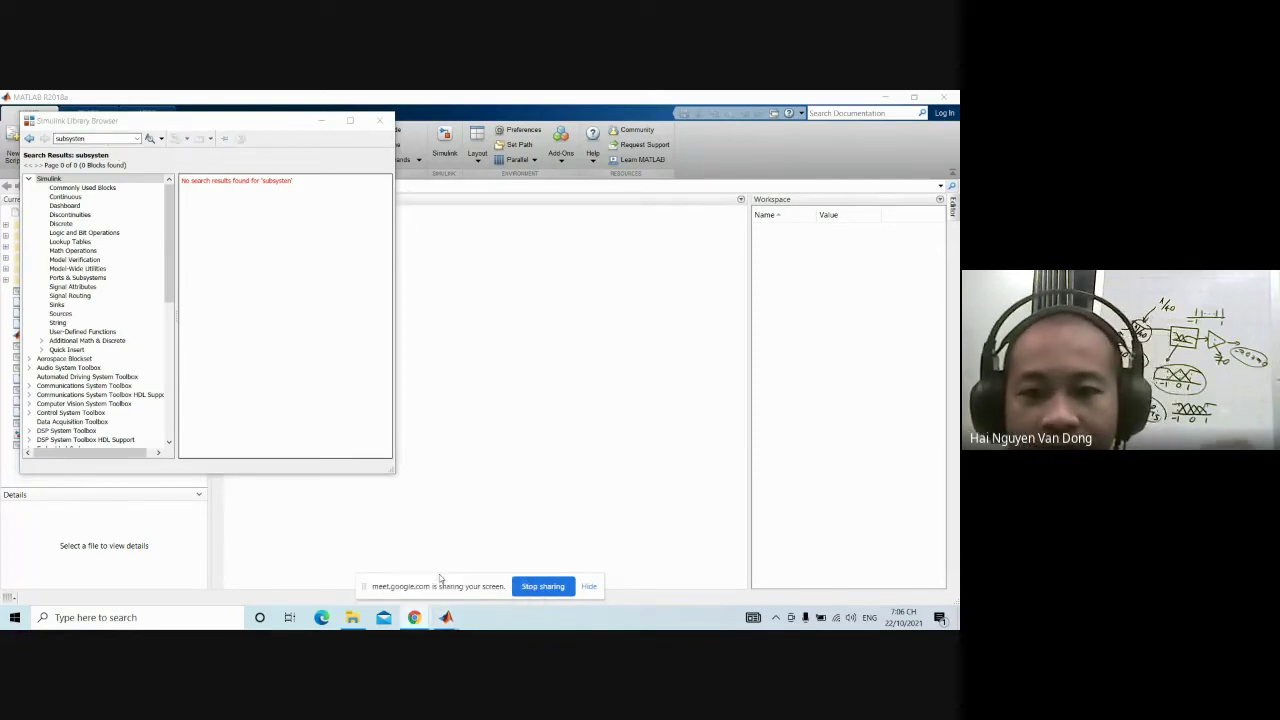
click(414, 617)
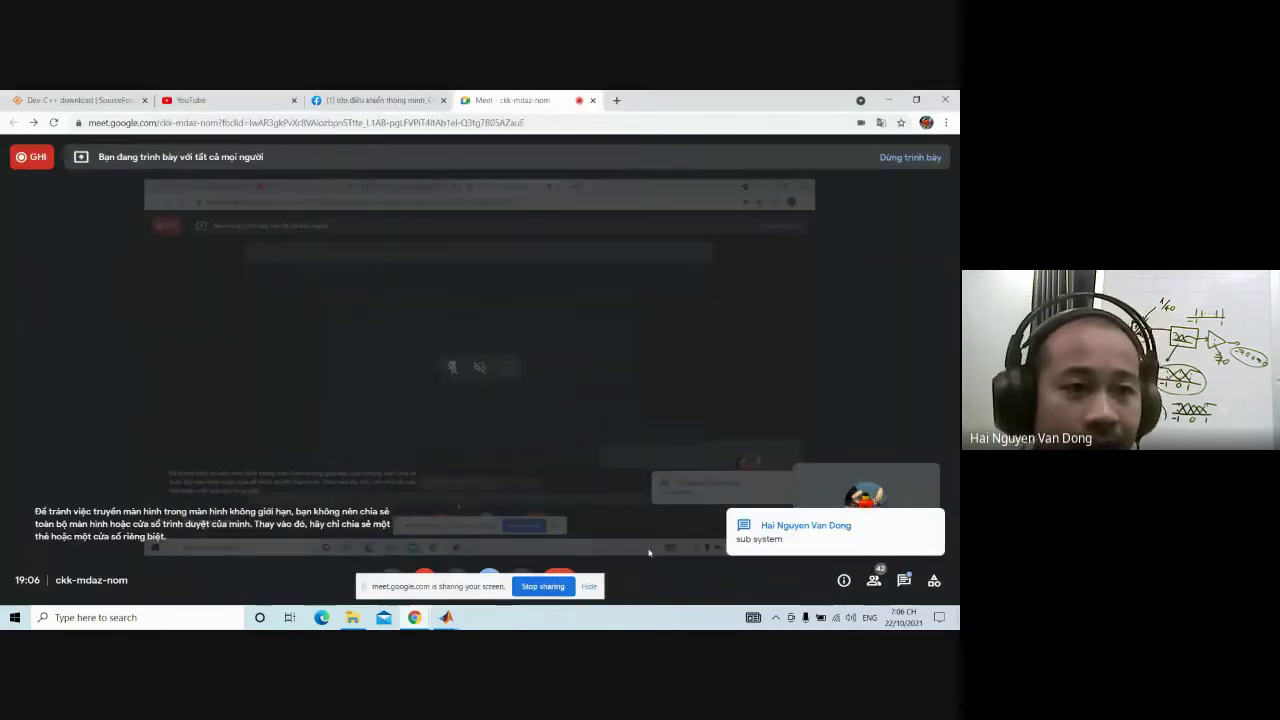
click(784, 546)
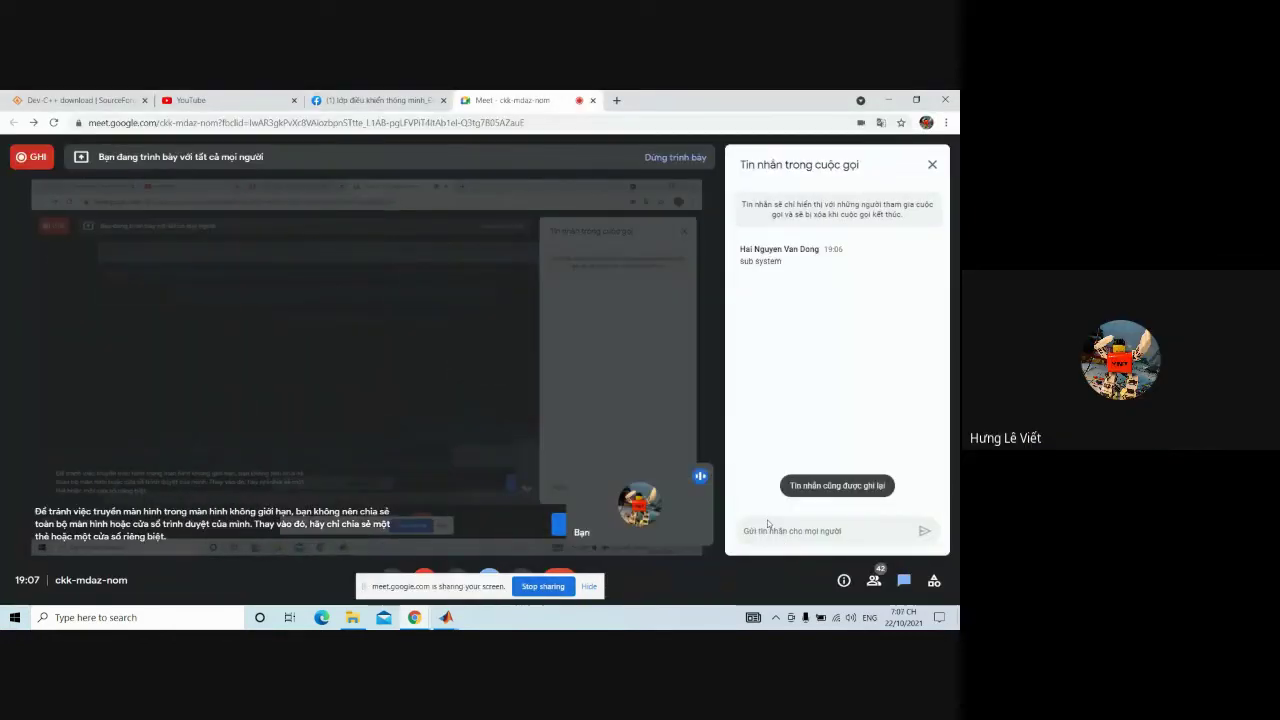
right_click(762, 261)
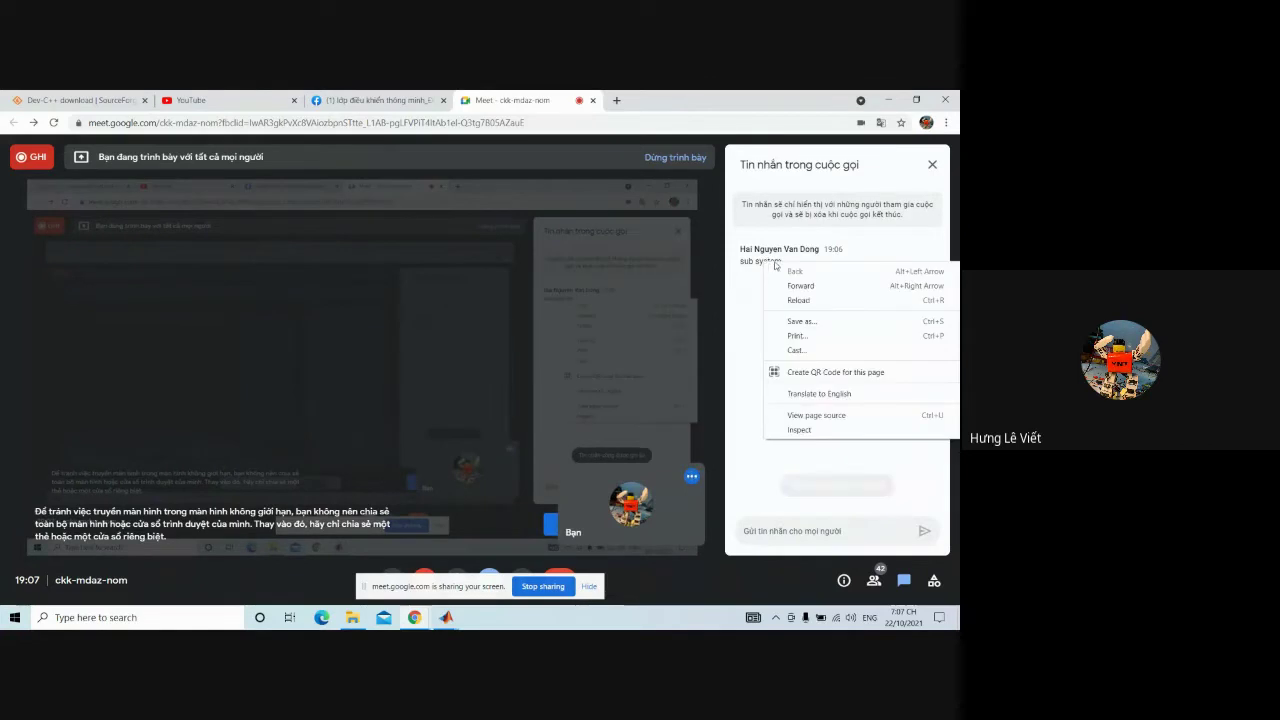
click(744, 270)
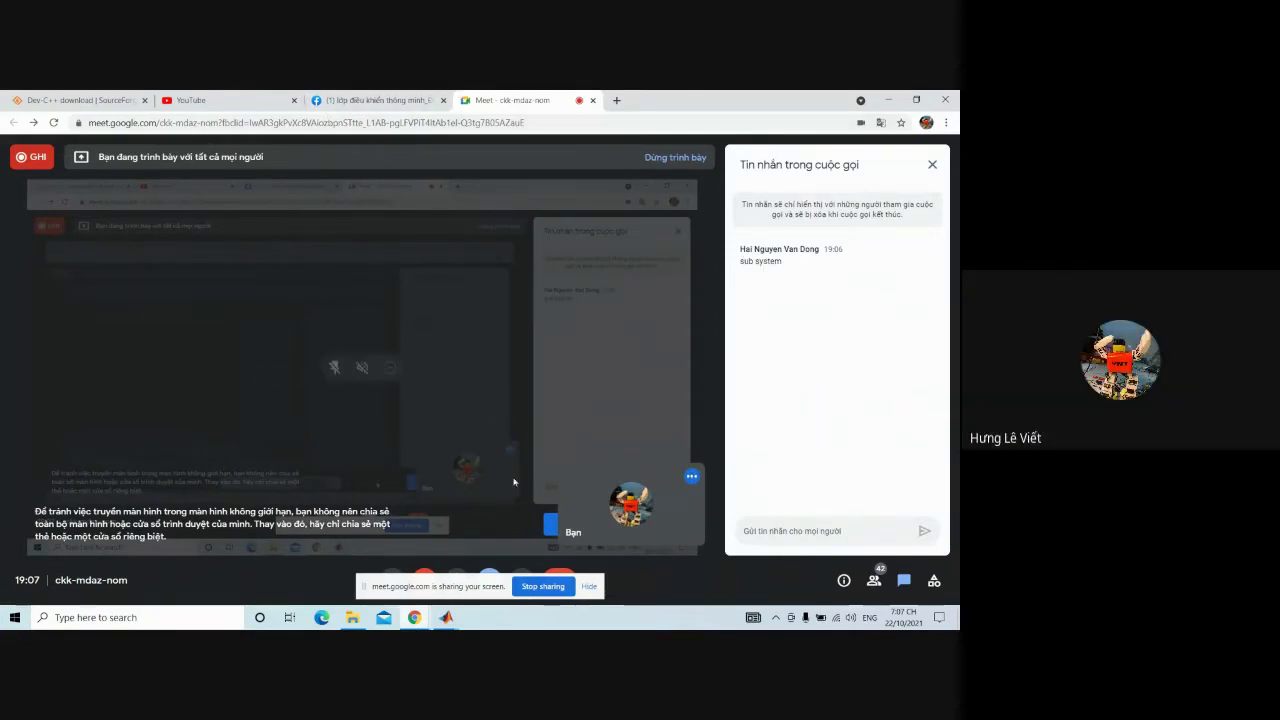
Return to the Simulink Library Browser and maximize its window.
click(446, 617)
click(516, 575)
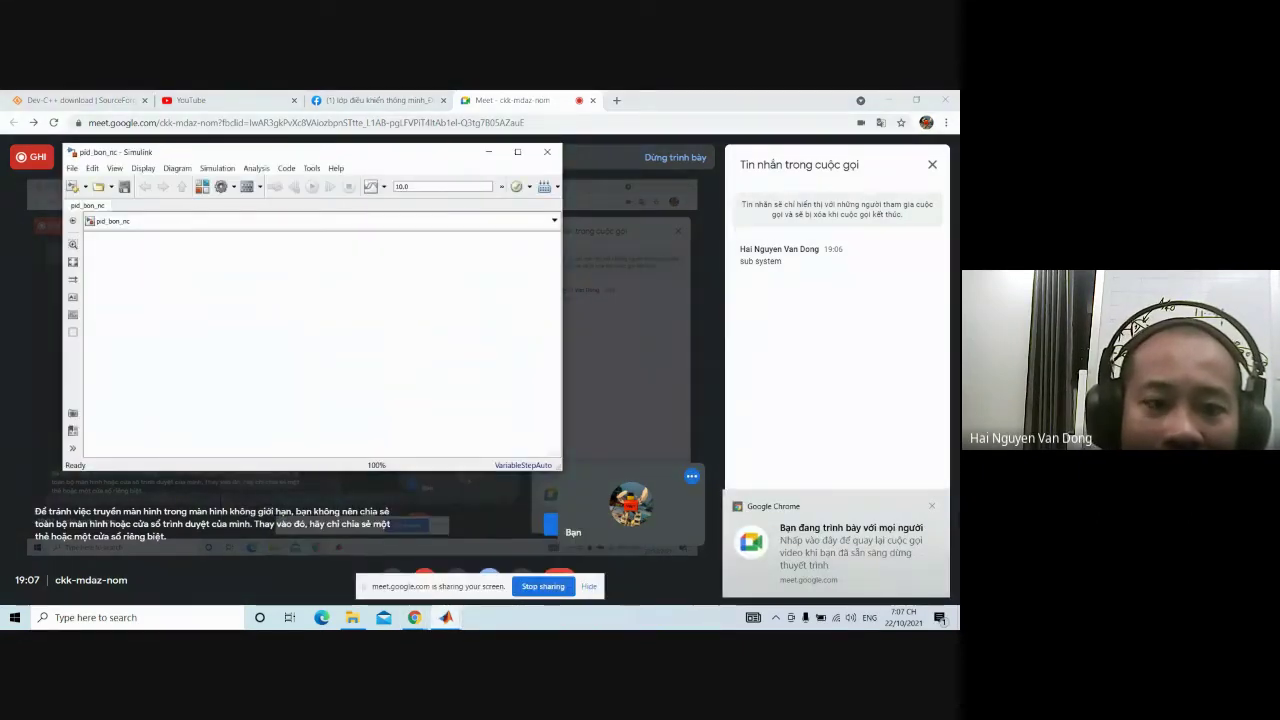
click(465, 619)
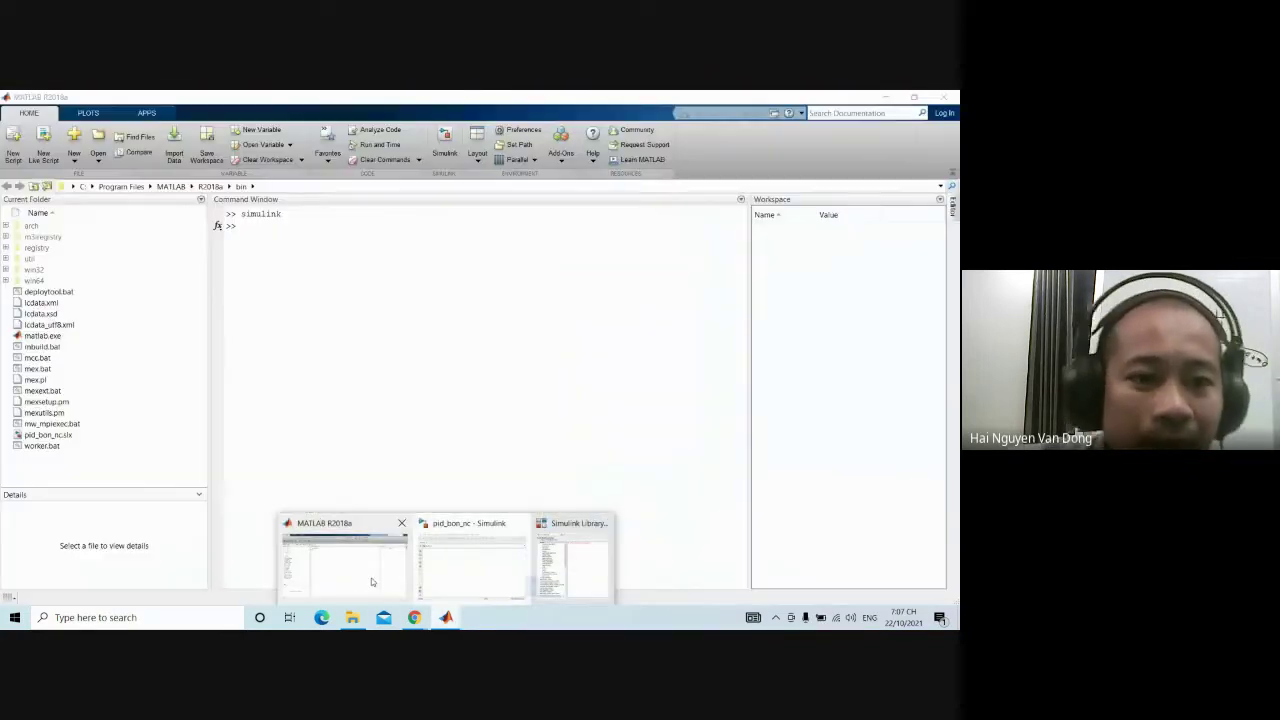
click(371, 578)
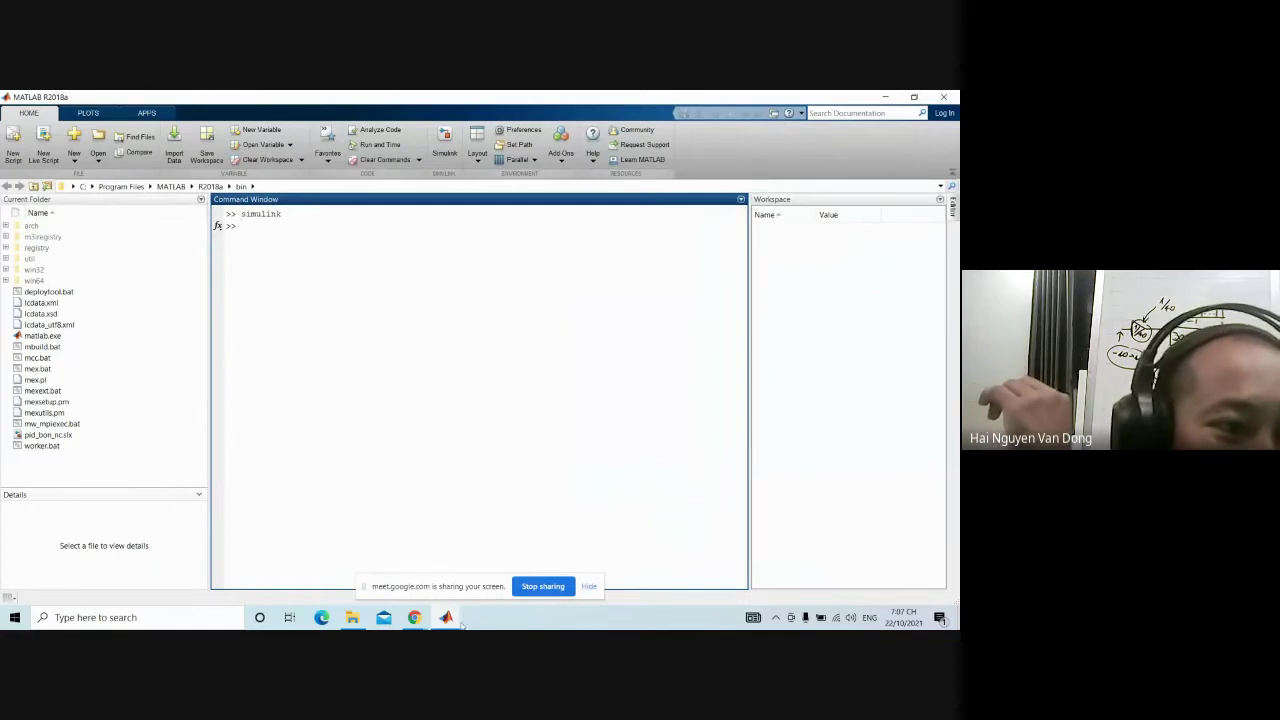
mouse_move(462, 622)
click(560, 578)
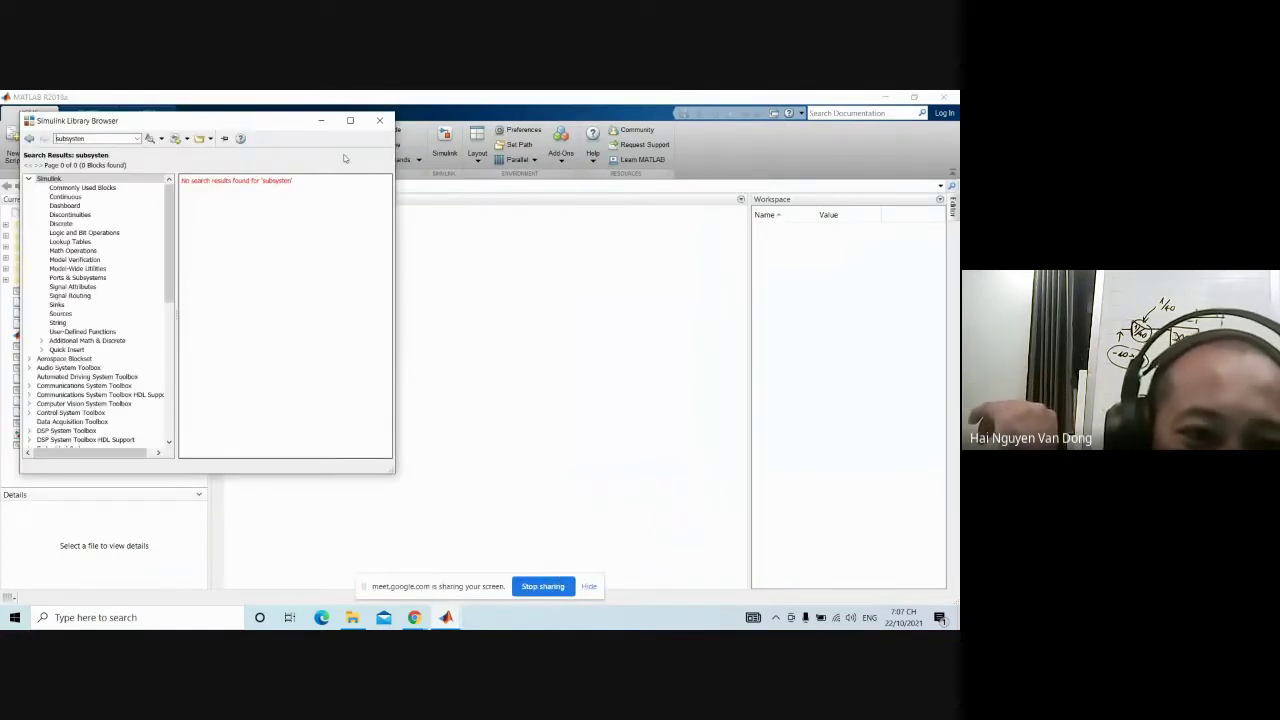
click(320, 120)
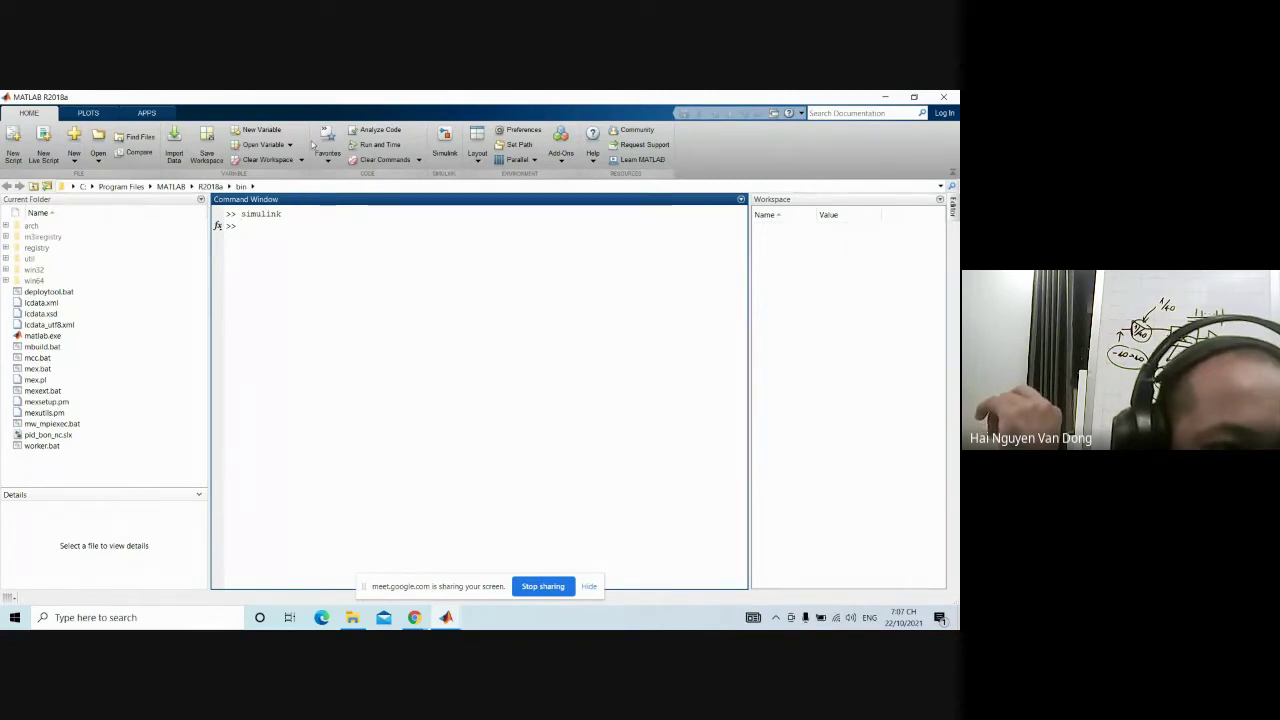
click(446, 617)
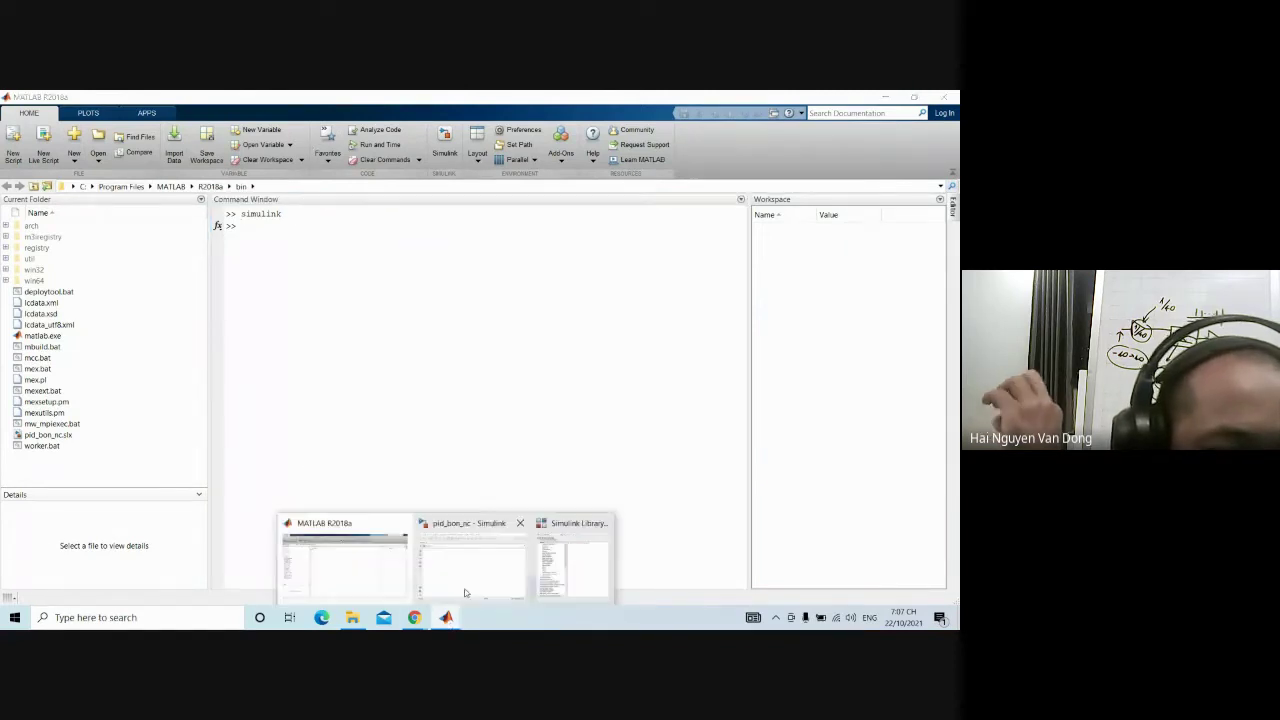
click(546, 578)
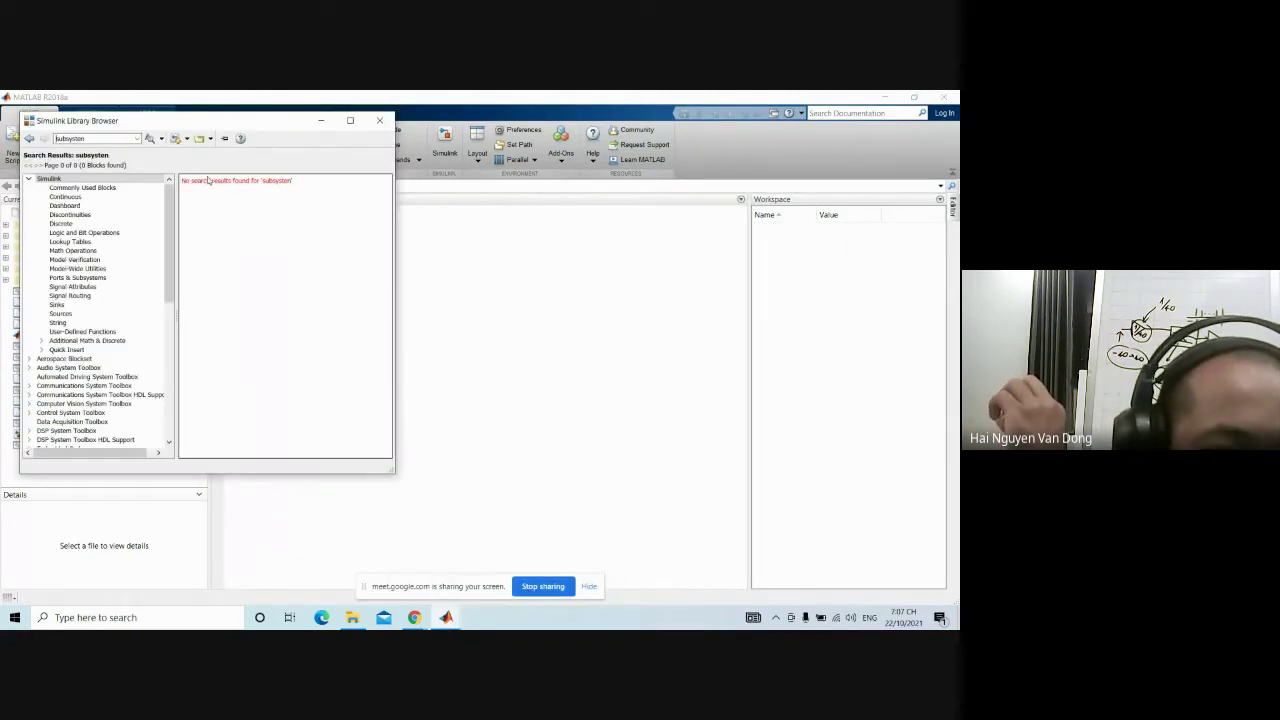
click(346, 123)
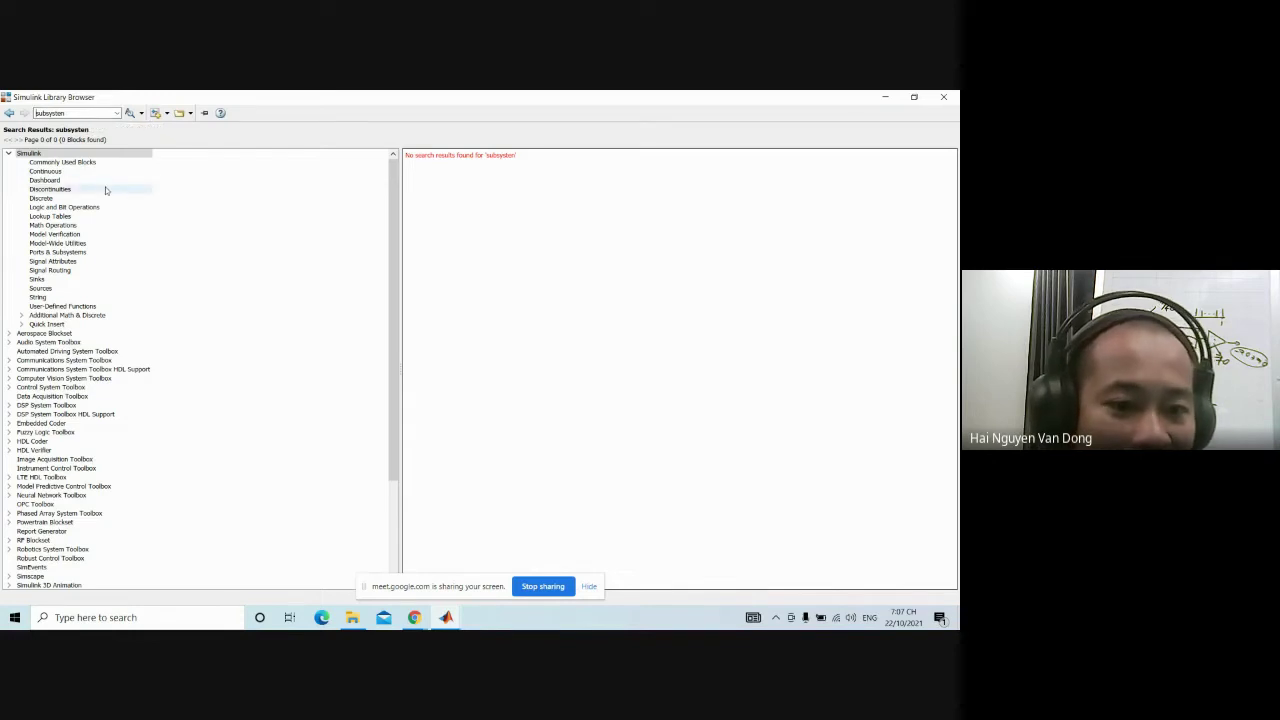
Look through the library tree, from the Simulink categories down to the add-on toolboxes, for the subsystem block's category.
scroll(142, 200, down, 5)
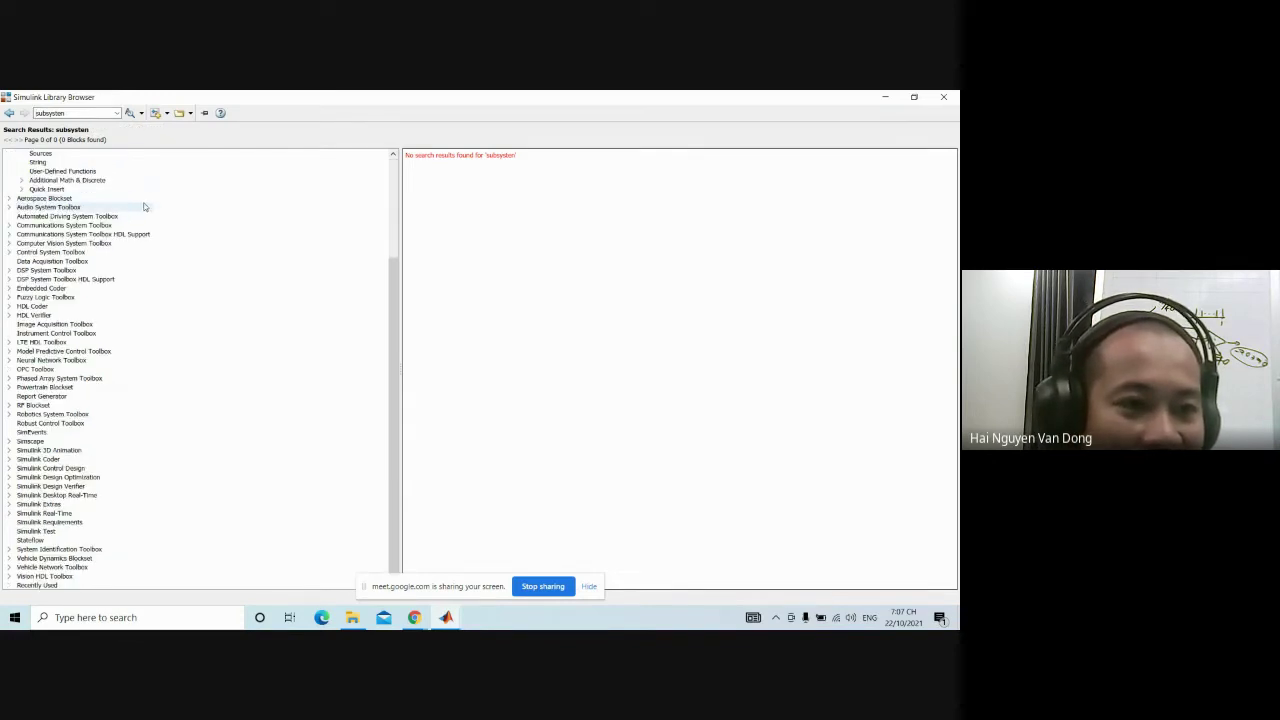
scroll(138, 207, up, 5)
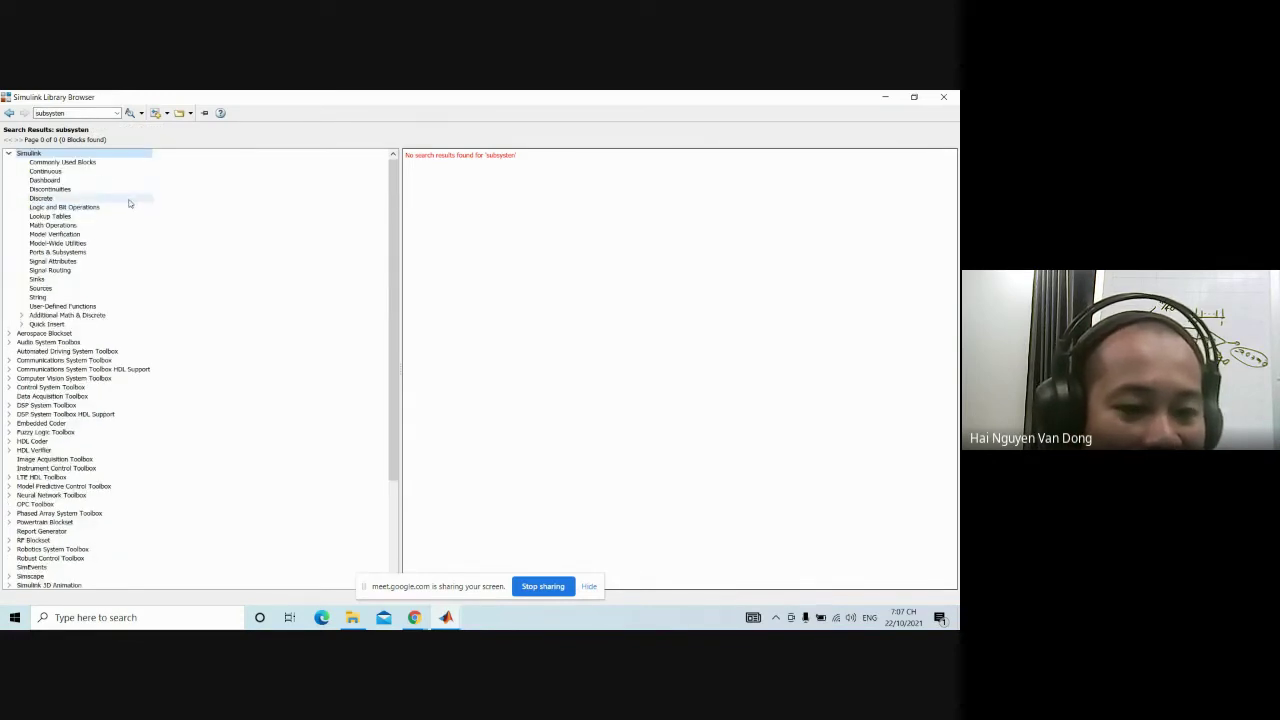
scroll(130, 203, down, 5)
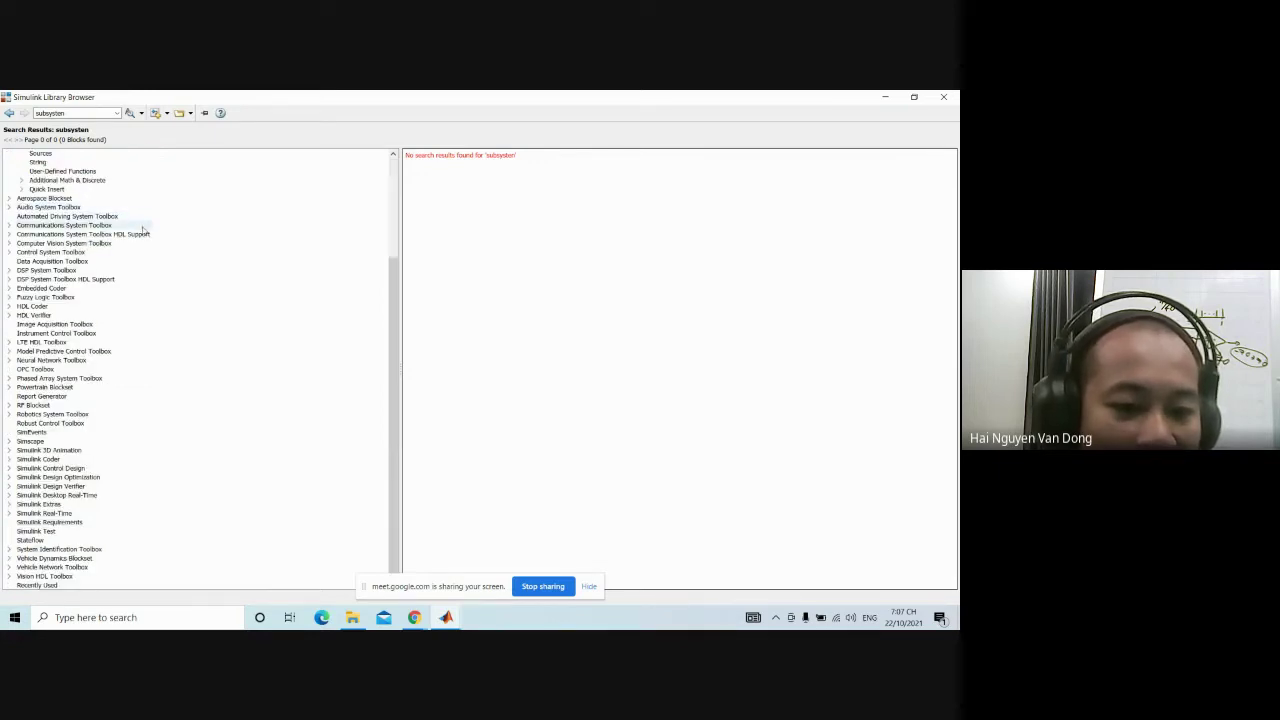
scroll(146, 226, up, 5)
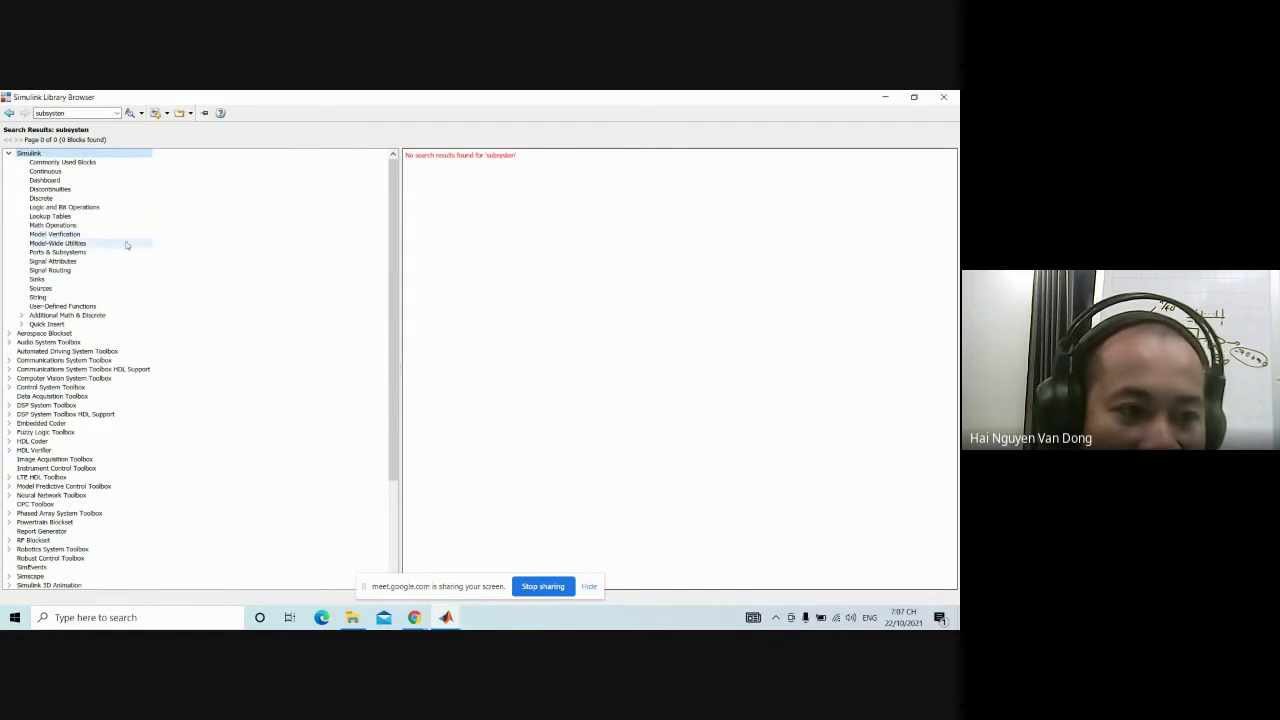
scroll(150, 255, down, 5)
scroll(167, 255, up, 5)
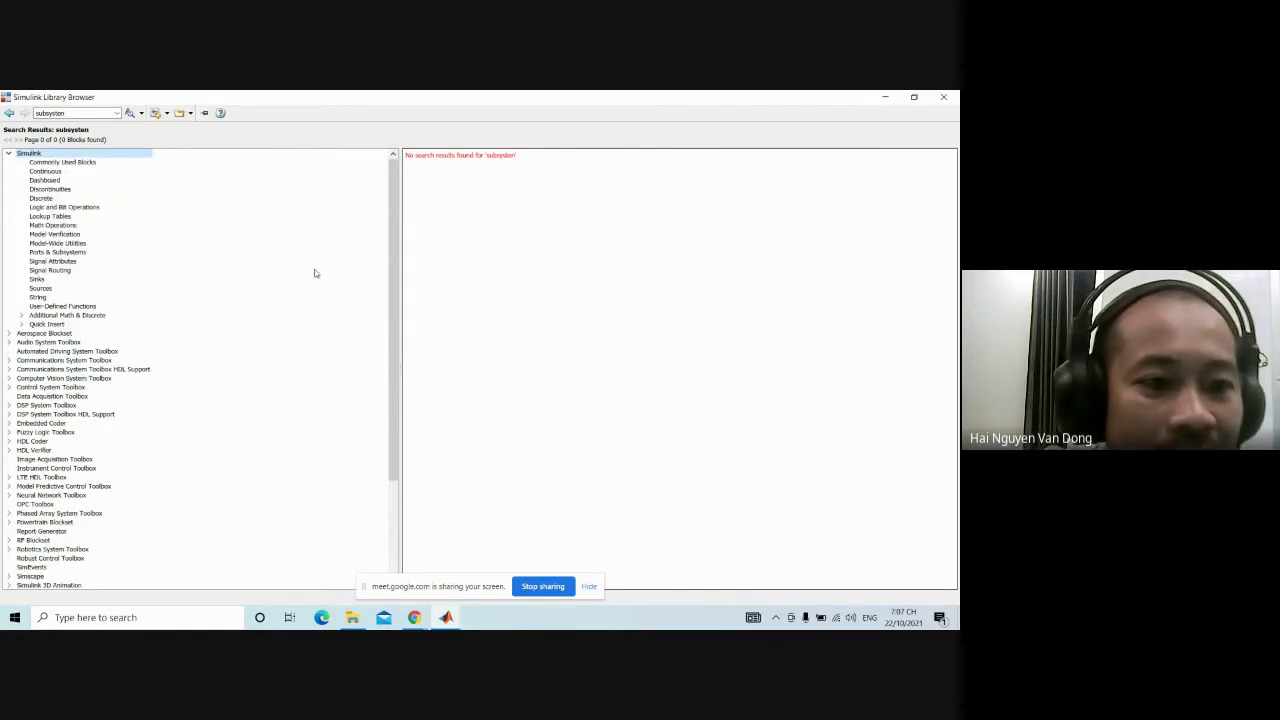
scroll(309, 280, down, 3)
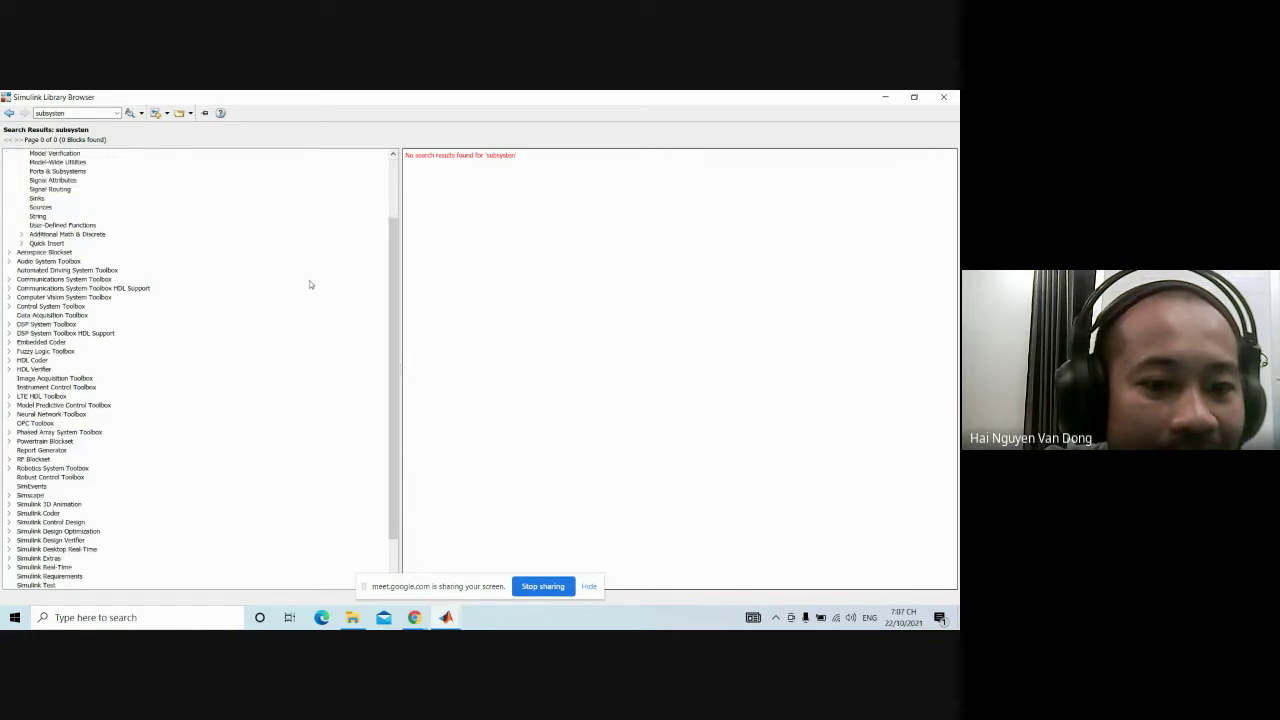
scroll(309, 280, up, 3)
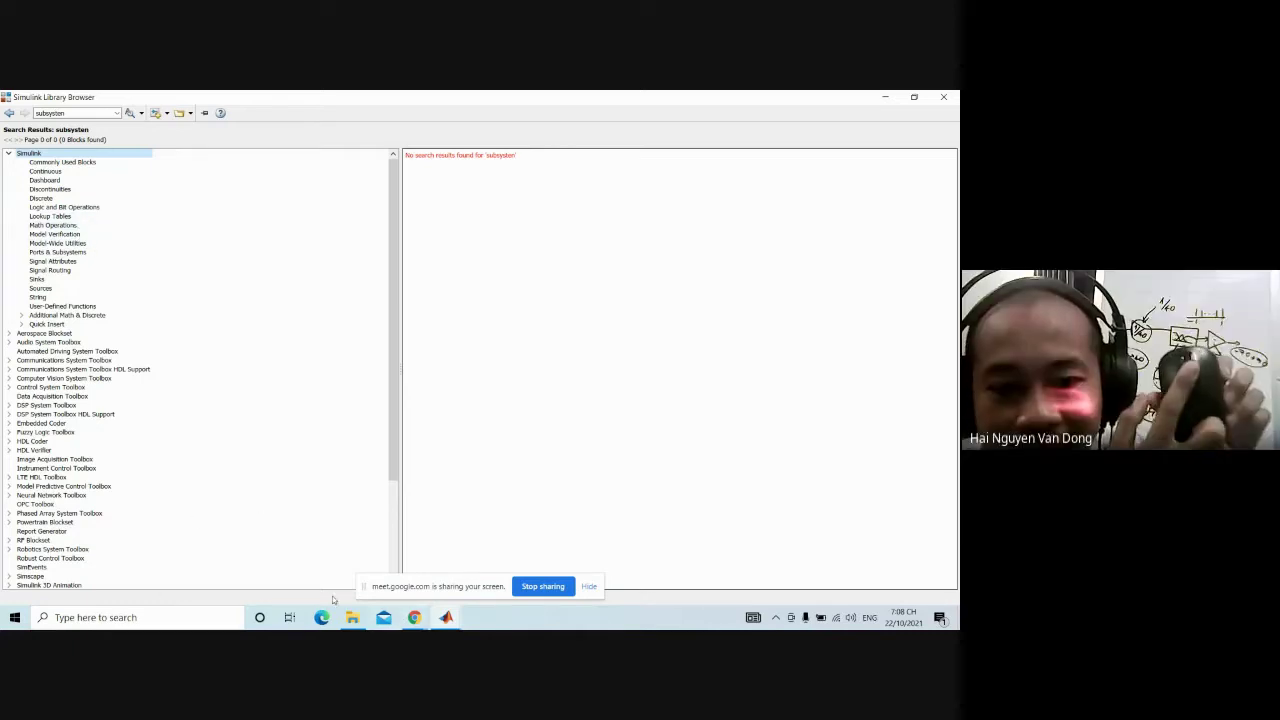
Switch to the Facebook class group in Chrome and send the copied screenshot to the "Đông Á- Nhóm 1" group chat.
click(414, 617)
click(449, 558)
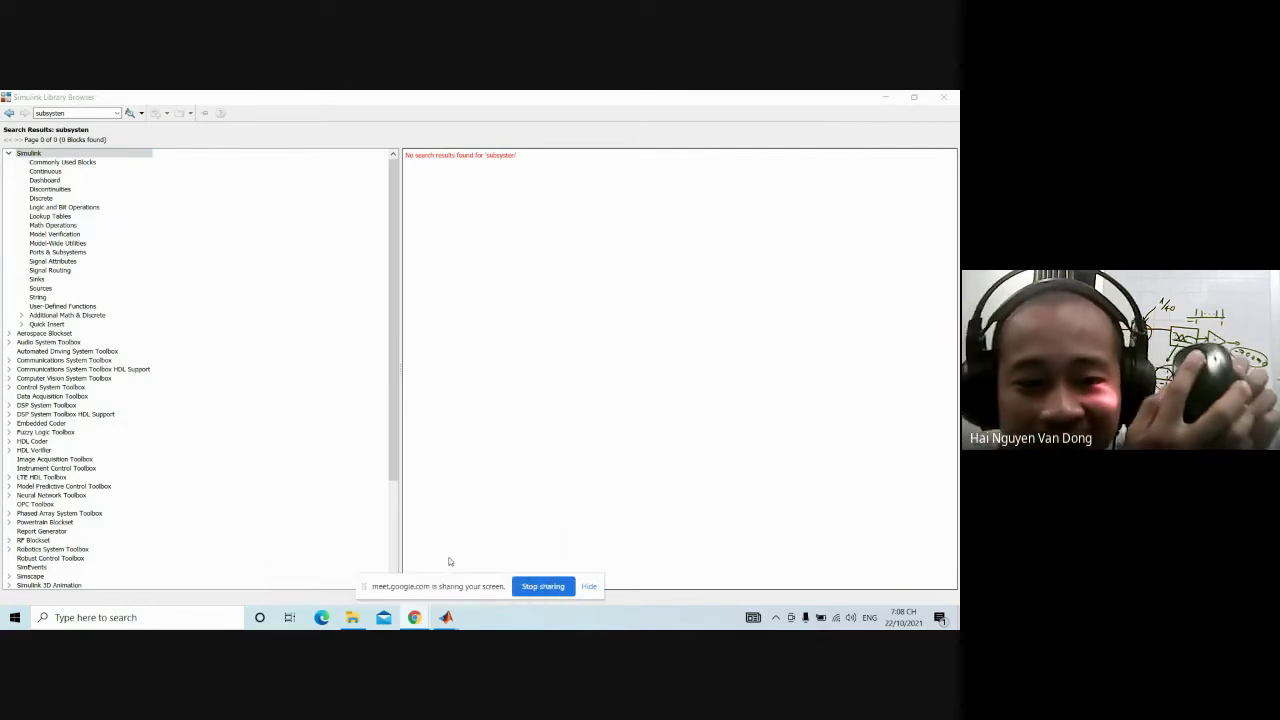
click(408, 614)
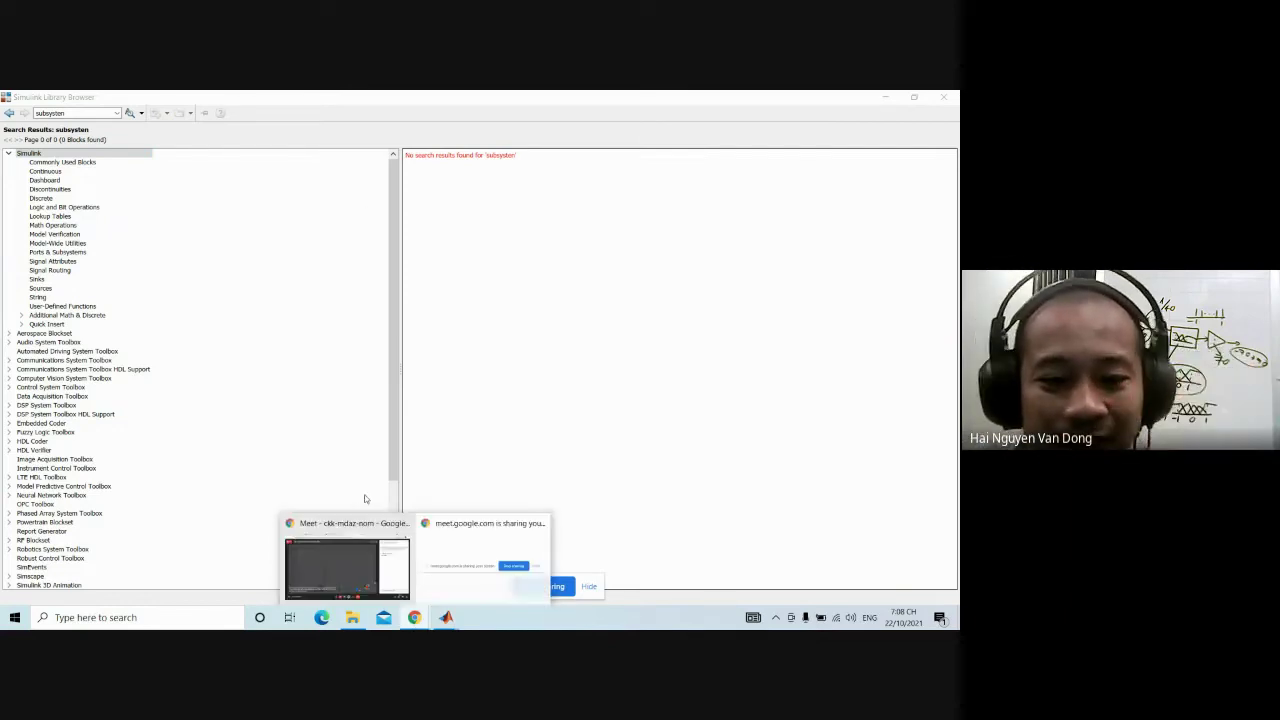
click(336, 549)
click(392, 102)
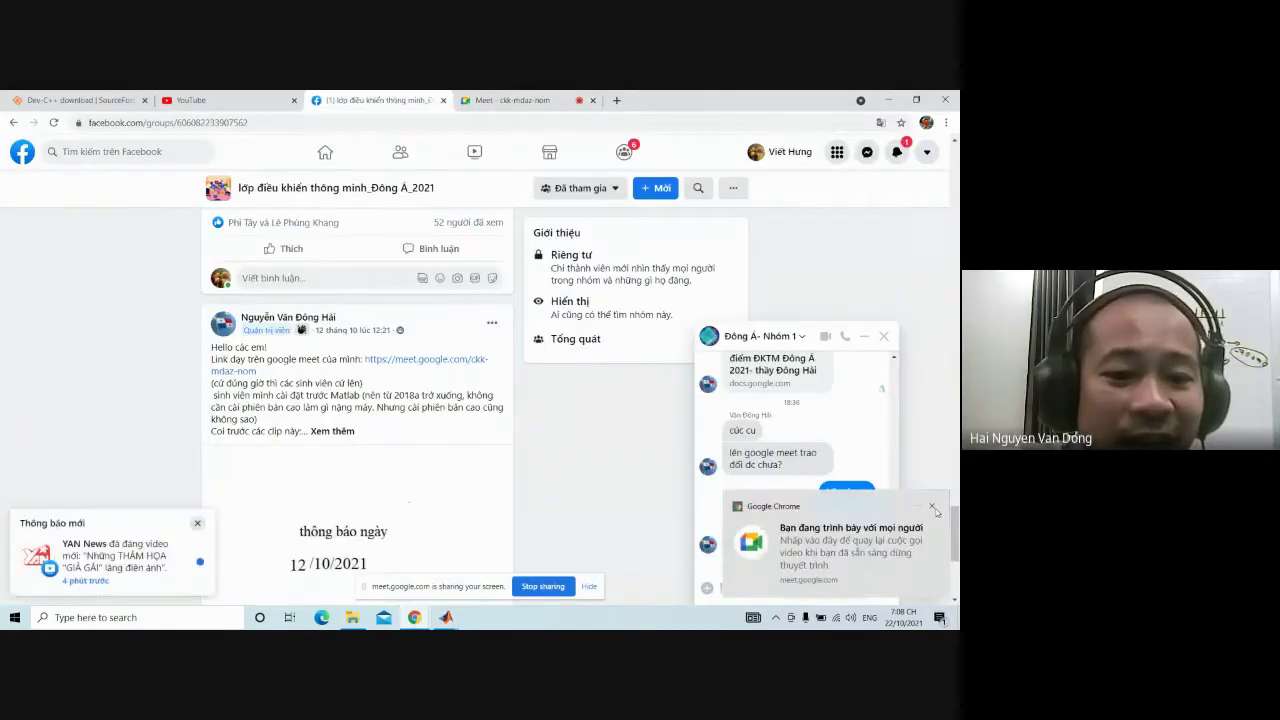
click(932, 507)
click(790, 588)
key(ctrl+v)
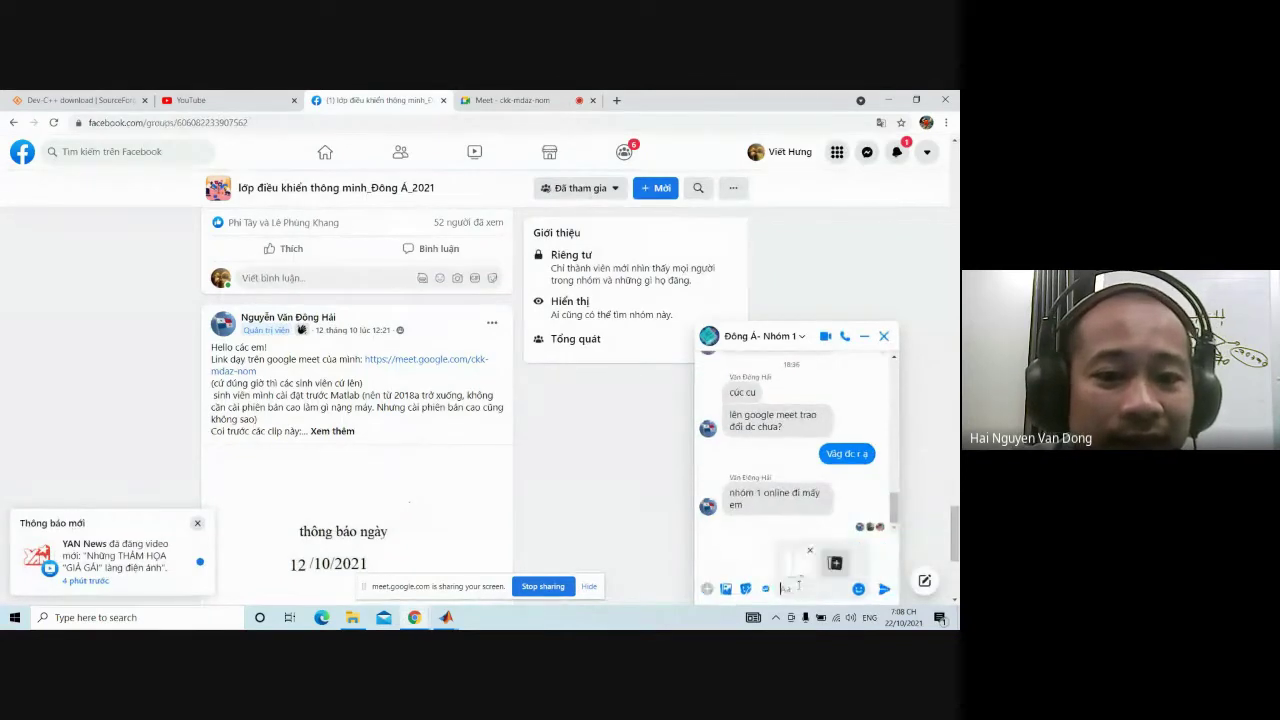
key(Return)
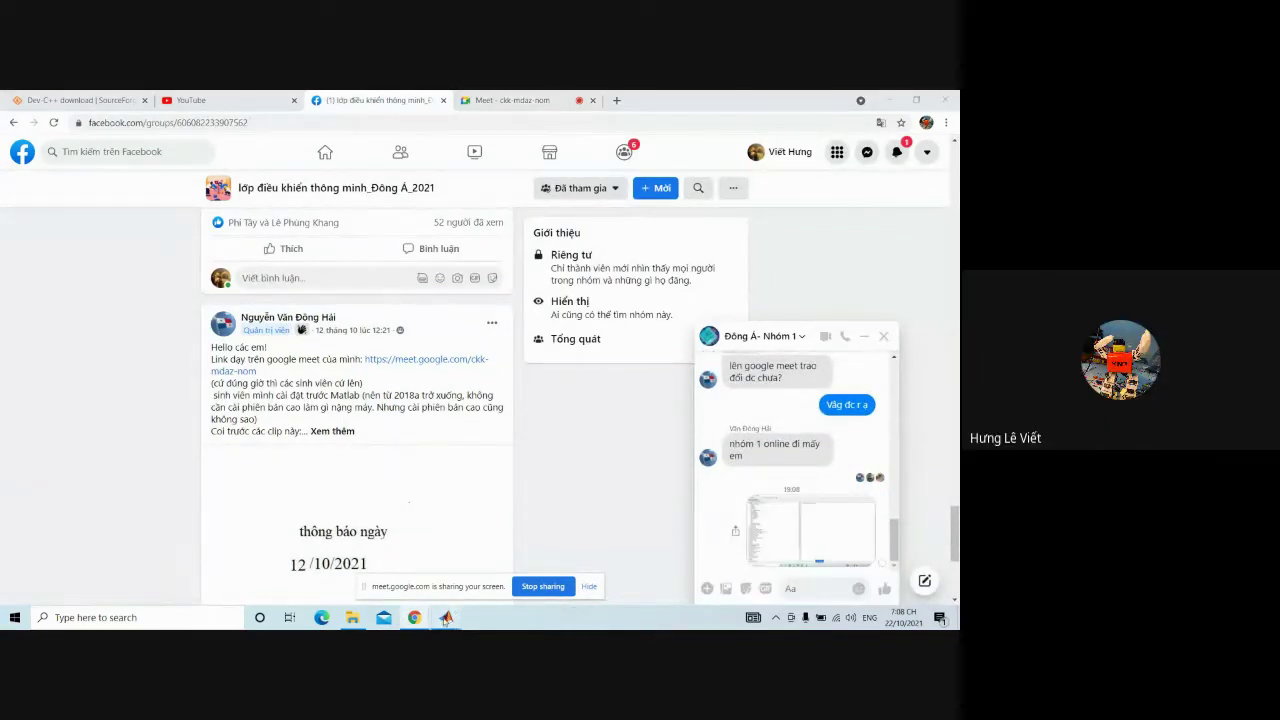
Return to the Simulink Library Browser and search the blocks for "sub systen".
mouse_move(446, 617)
click(553, 572)
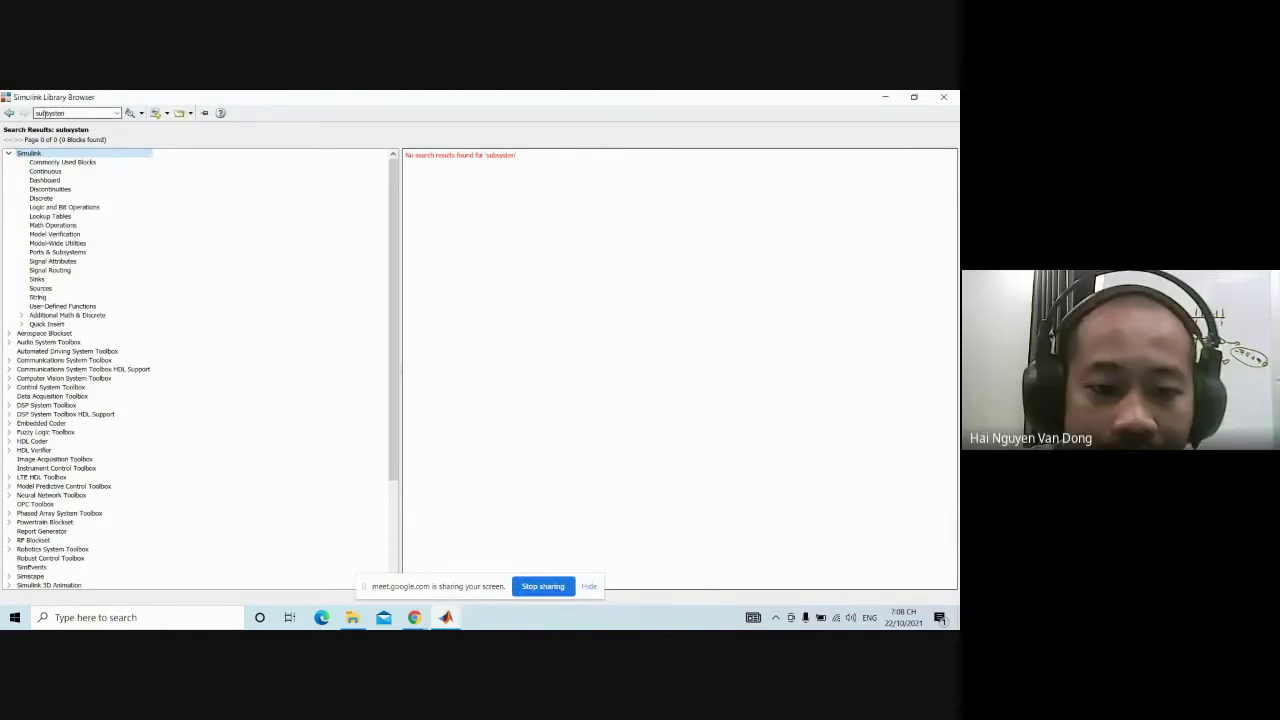
double_click(48, 113)
click(74, 113)
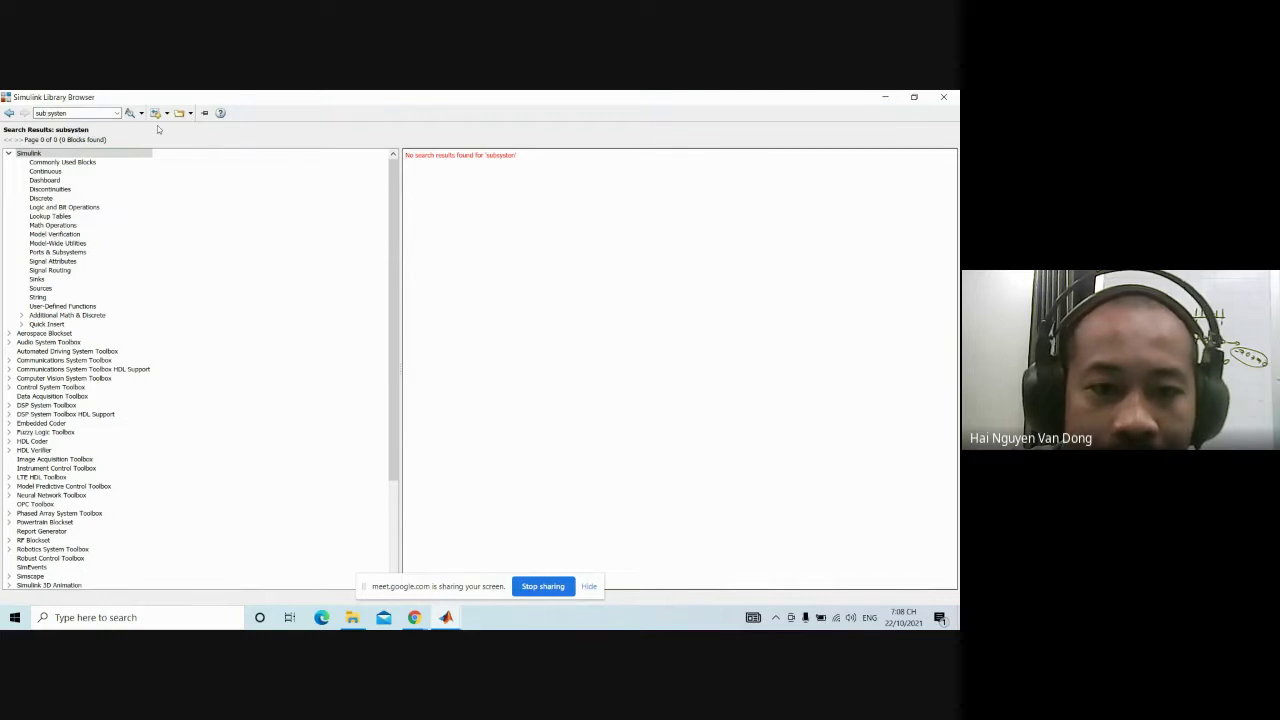
click(129, 113)
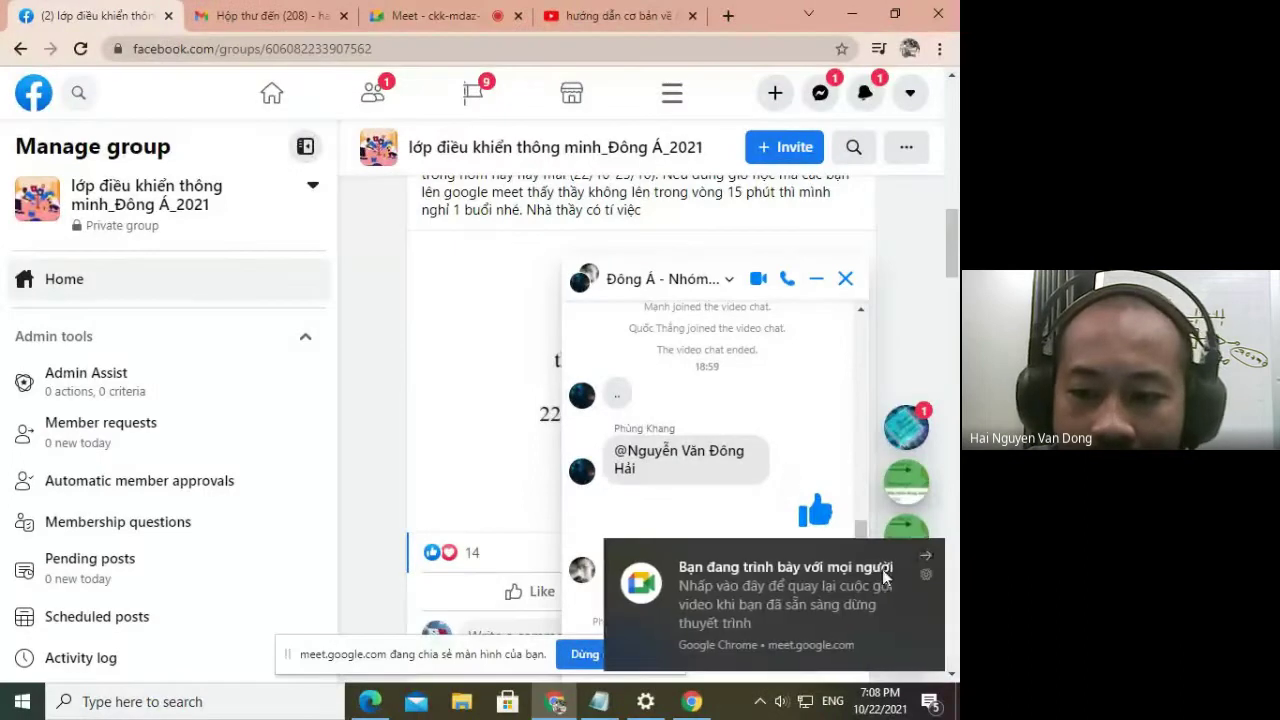
Dismiss the Google Meet presenting notification covering the group chat.
click(918, 557)
mouse_move(867, 522)
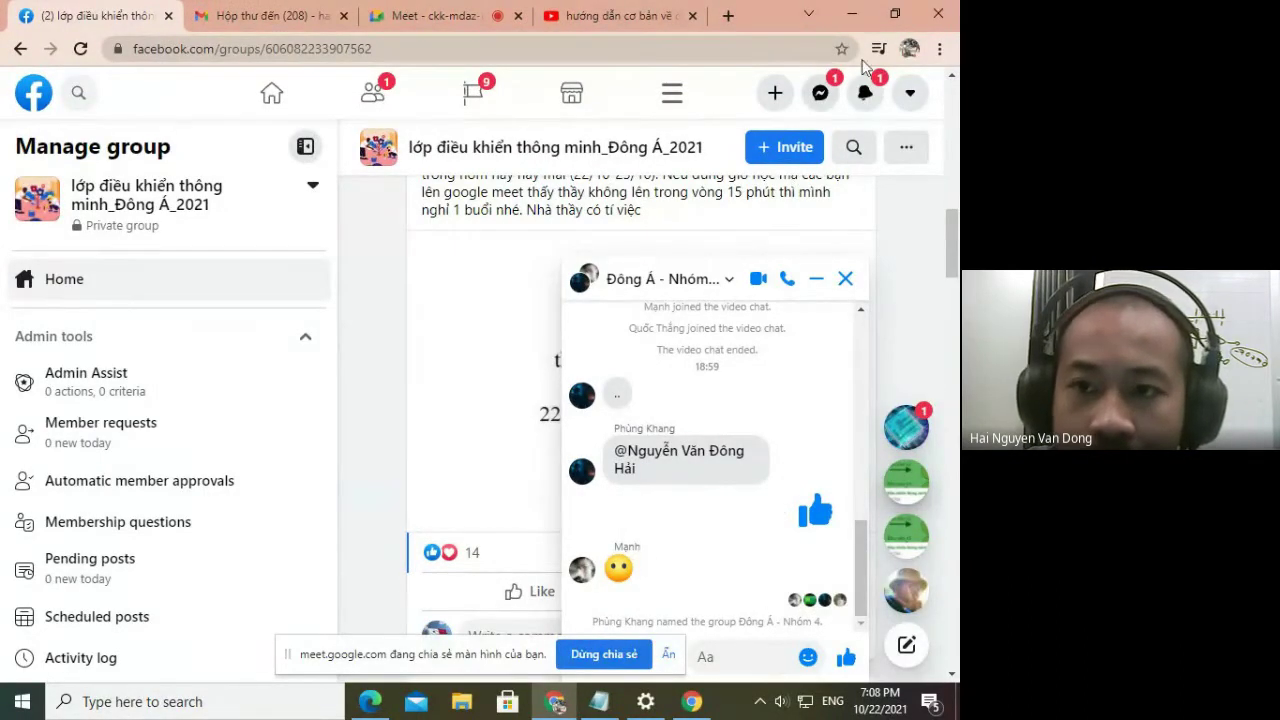
Open the latest screenshot in the "Đông Á- Nhóm 1" group chat and save it to the Desktop as a PNG image.
click(820, 92)
click(716, 231)
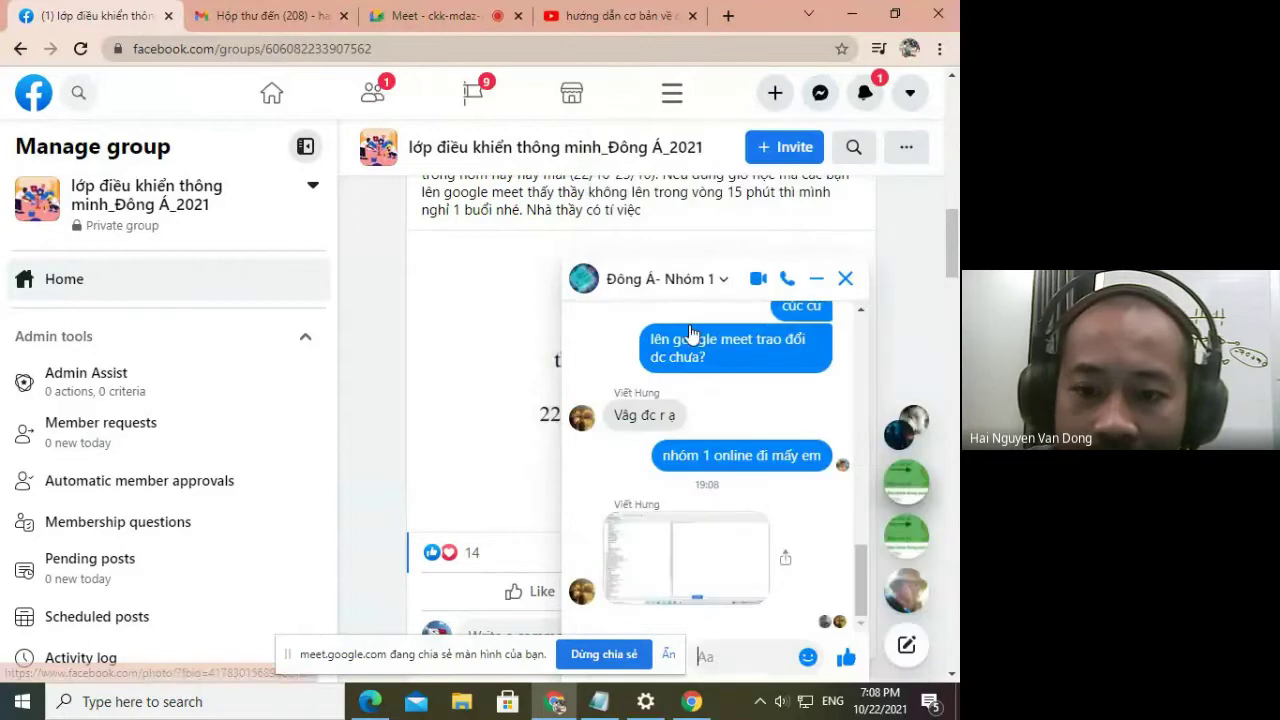
click(664, 550)
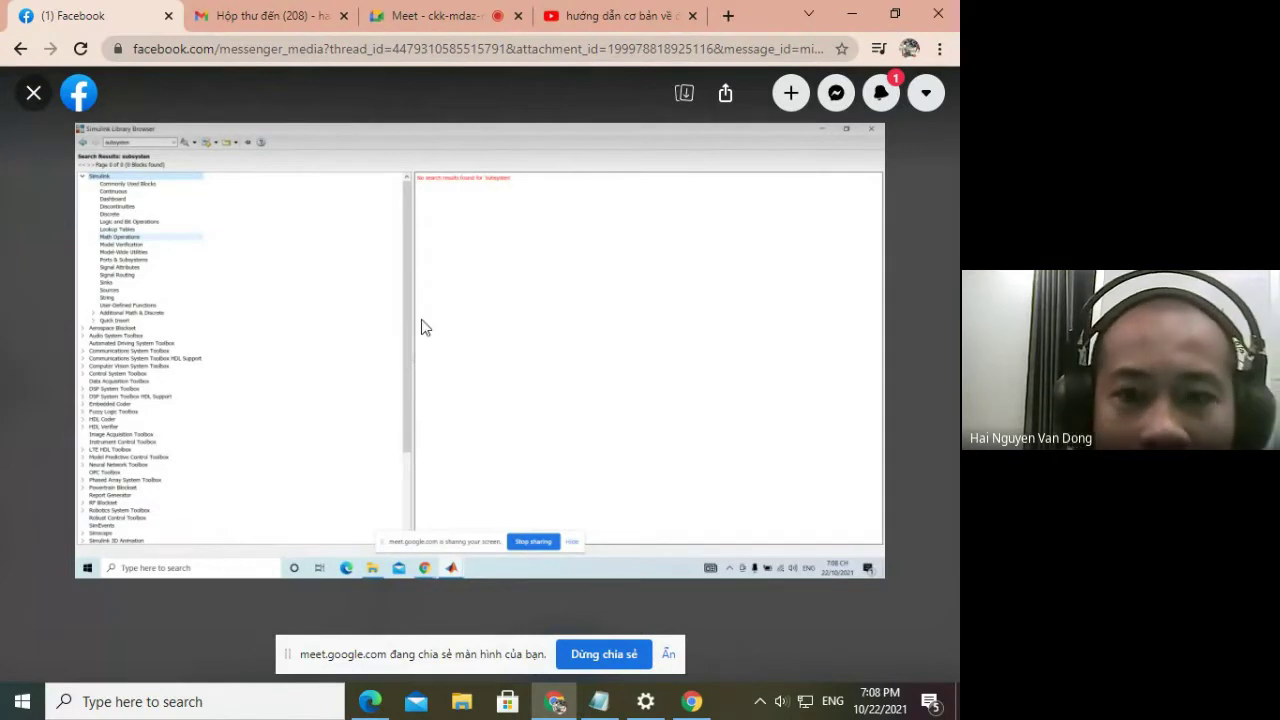
right_click(343, 258)
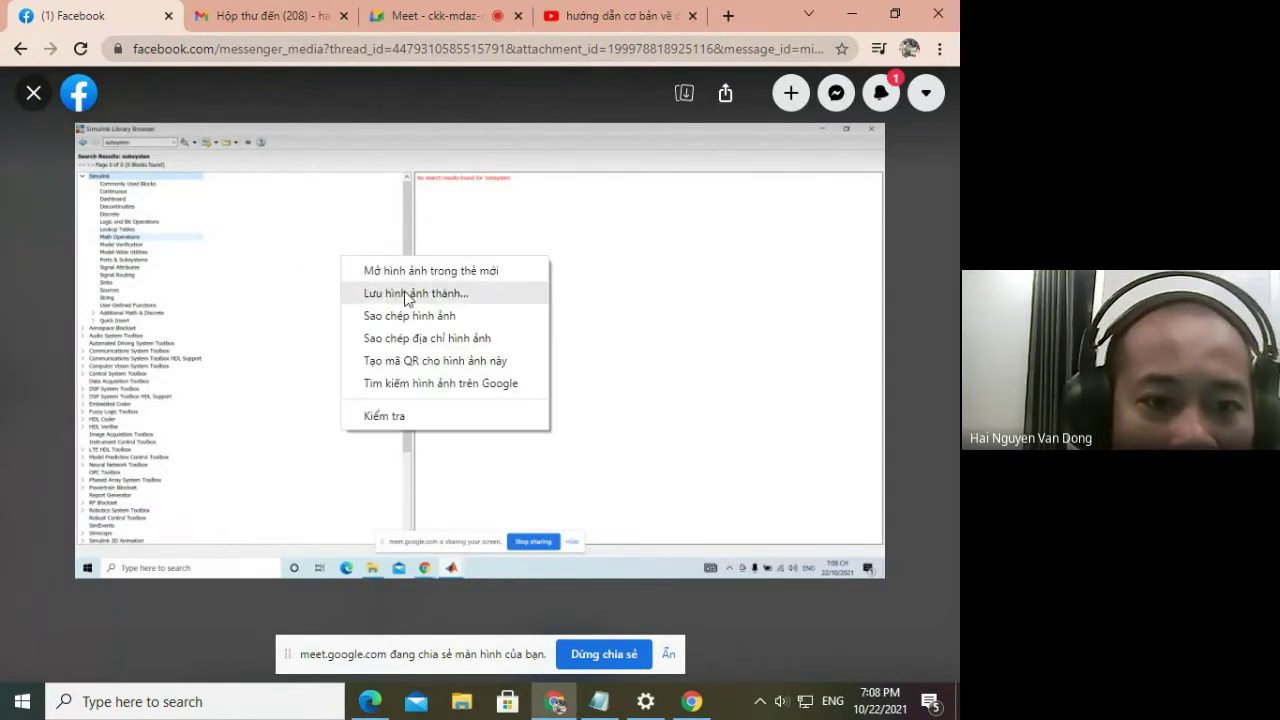
click(405, 293)
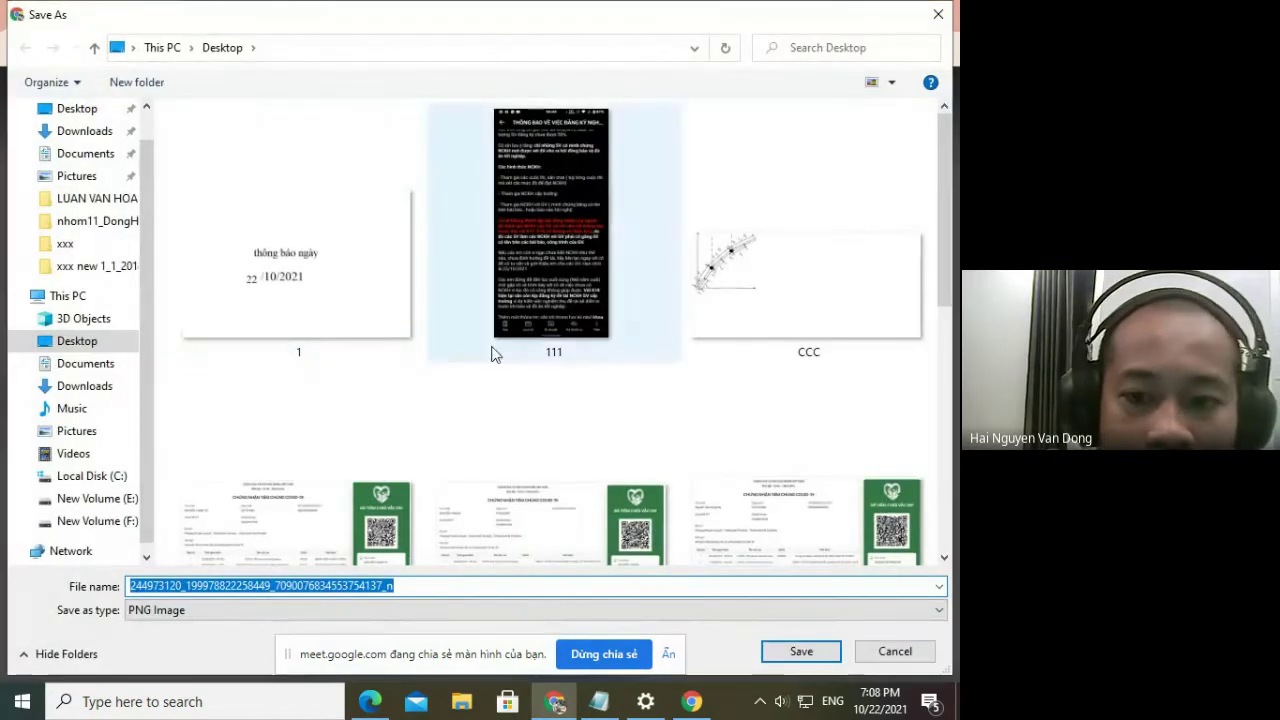
click(803, 651)
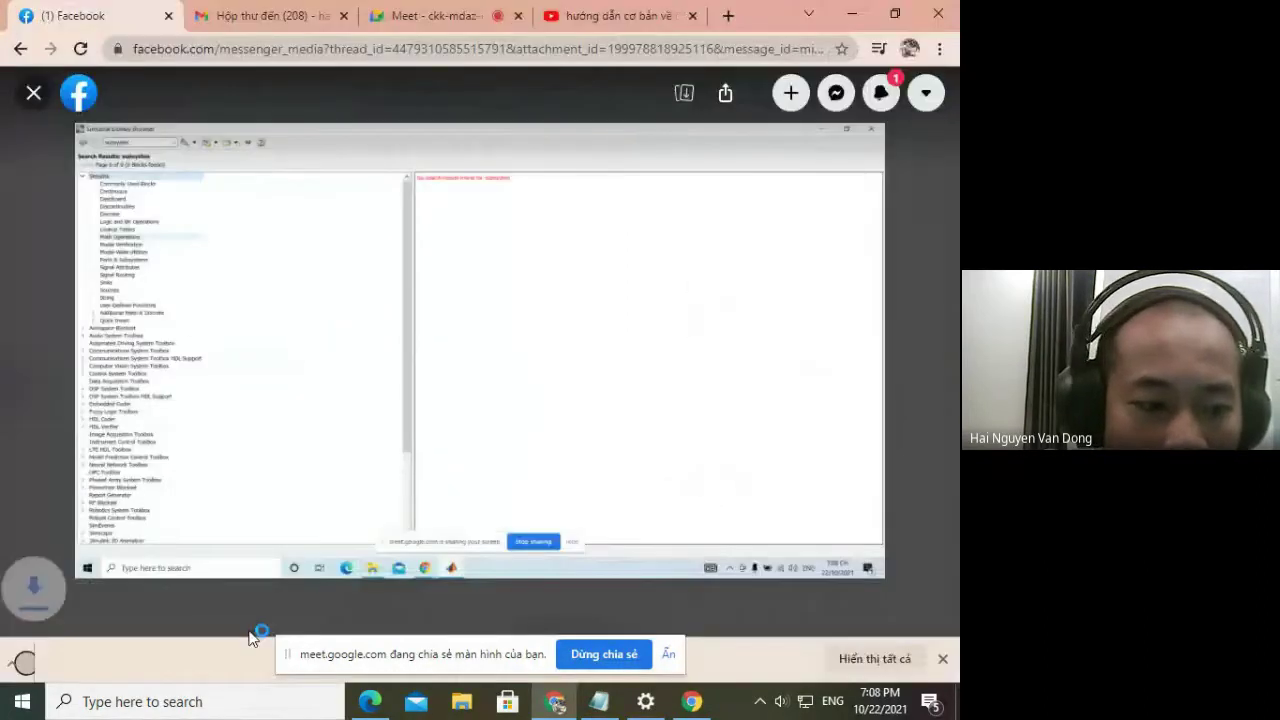
Examine the saved Simulink Library Browser screenshot enlarged in Photos, then close it and the chat's image viewer.
click(66, 660)
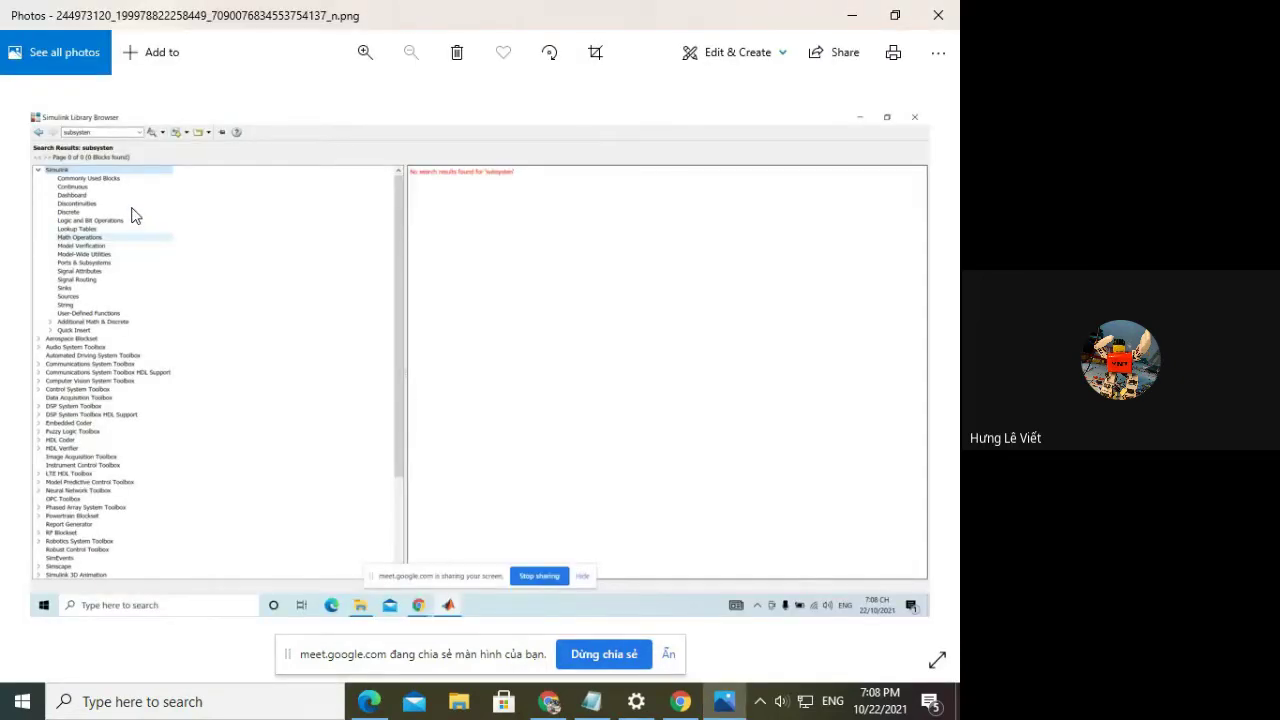
scroll(130, 214, up, 3)
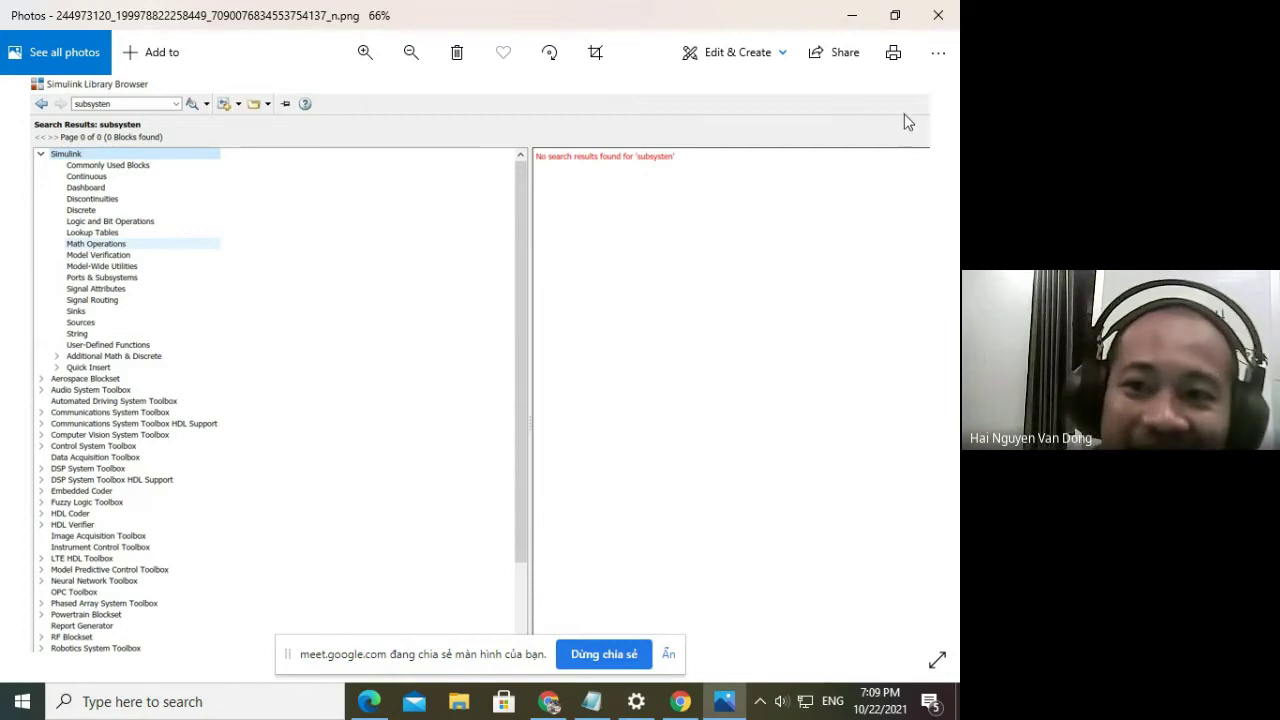
click(934, 28)
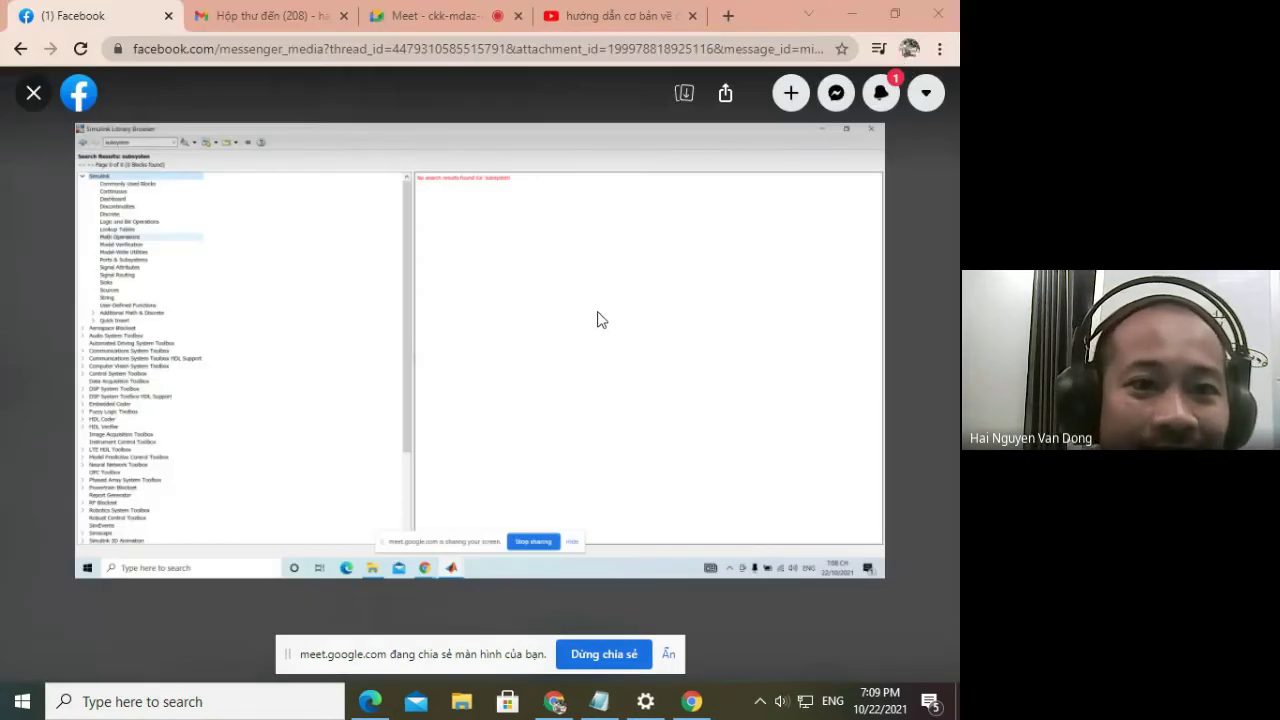
click(27, 94)
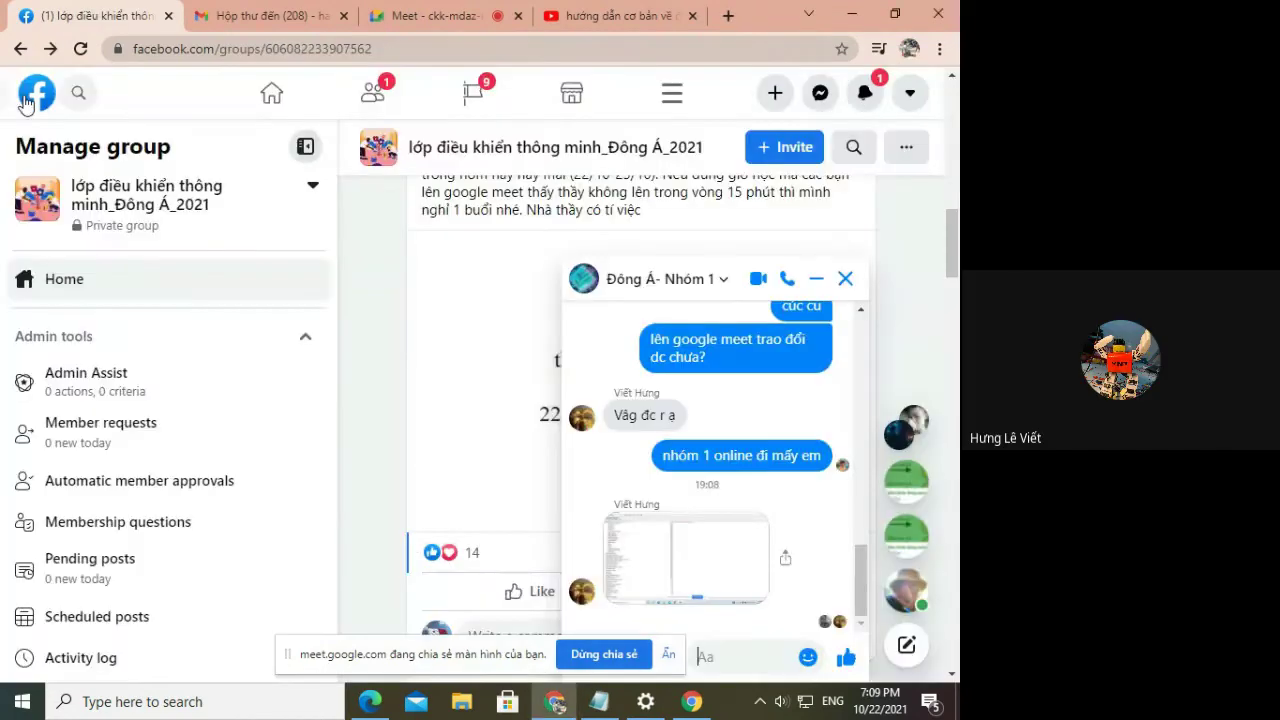
Switch to YouTube, search for the lecturer's channel by full name and open the channel page.
click(529, 11)
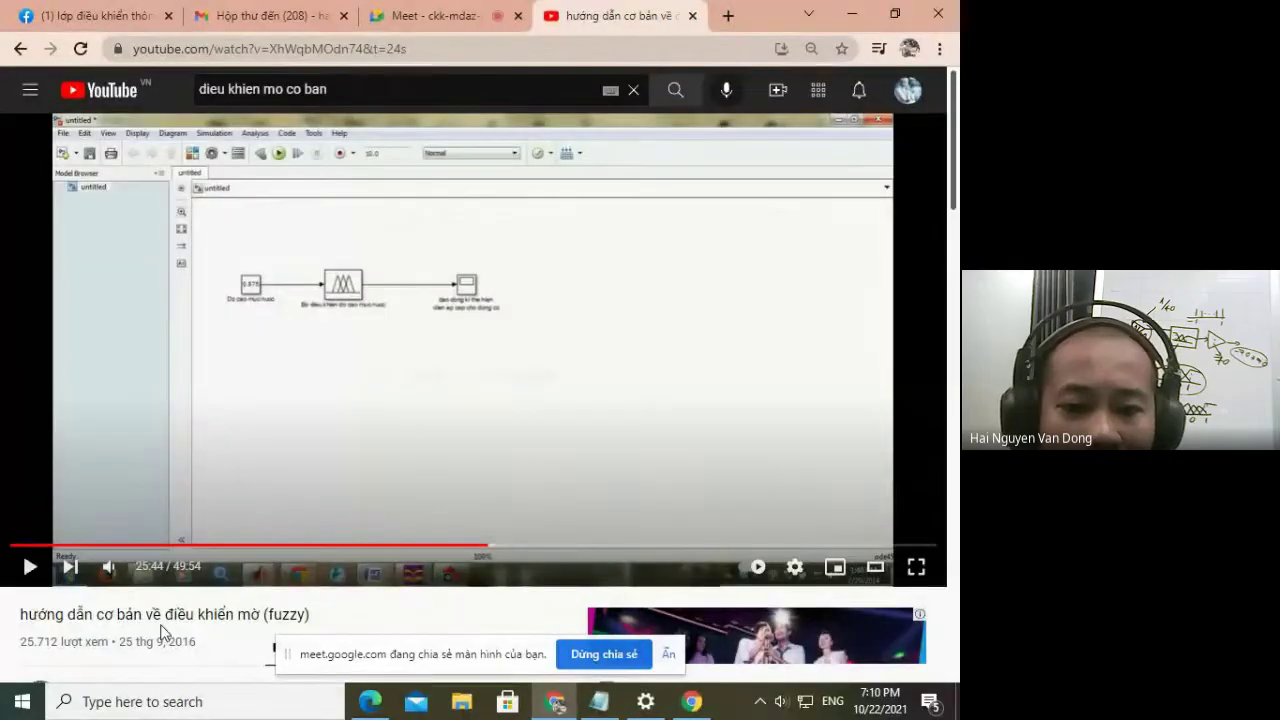
triple_click(353, 91)
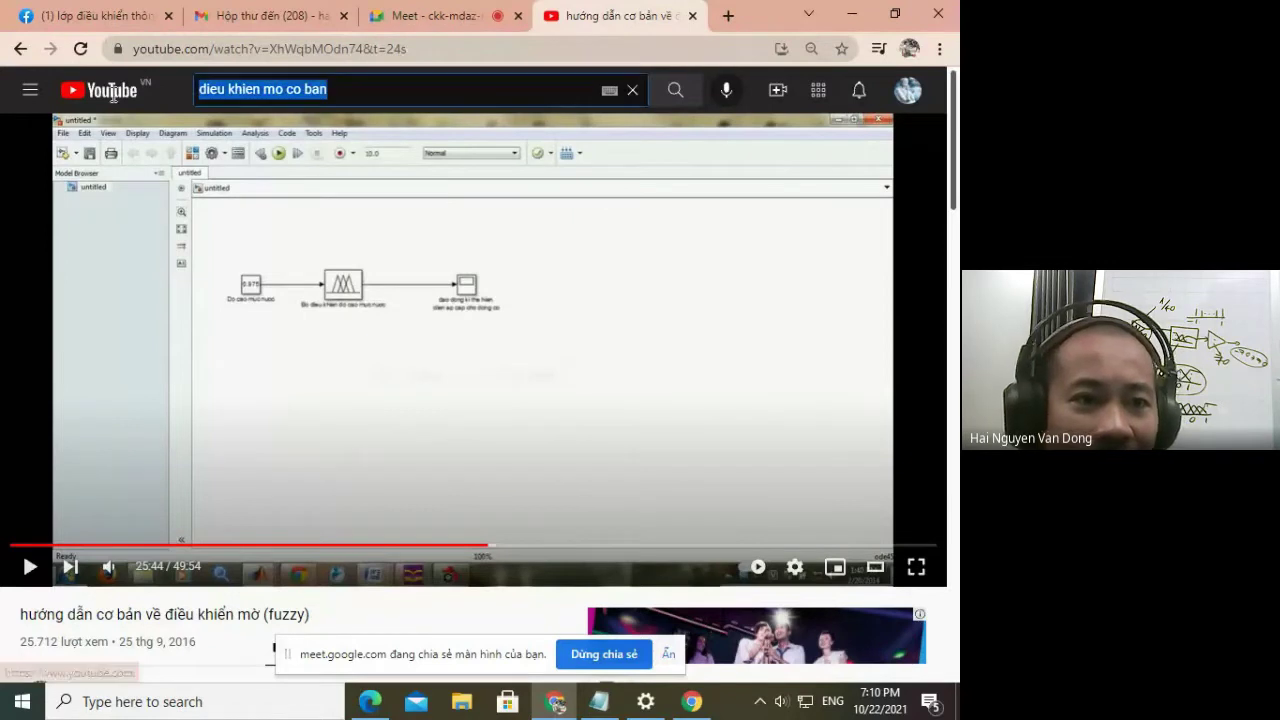
text(nguyen van dong hai)
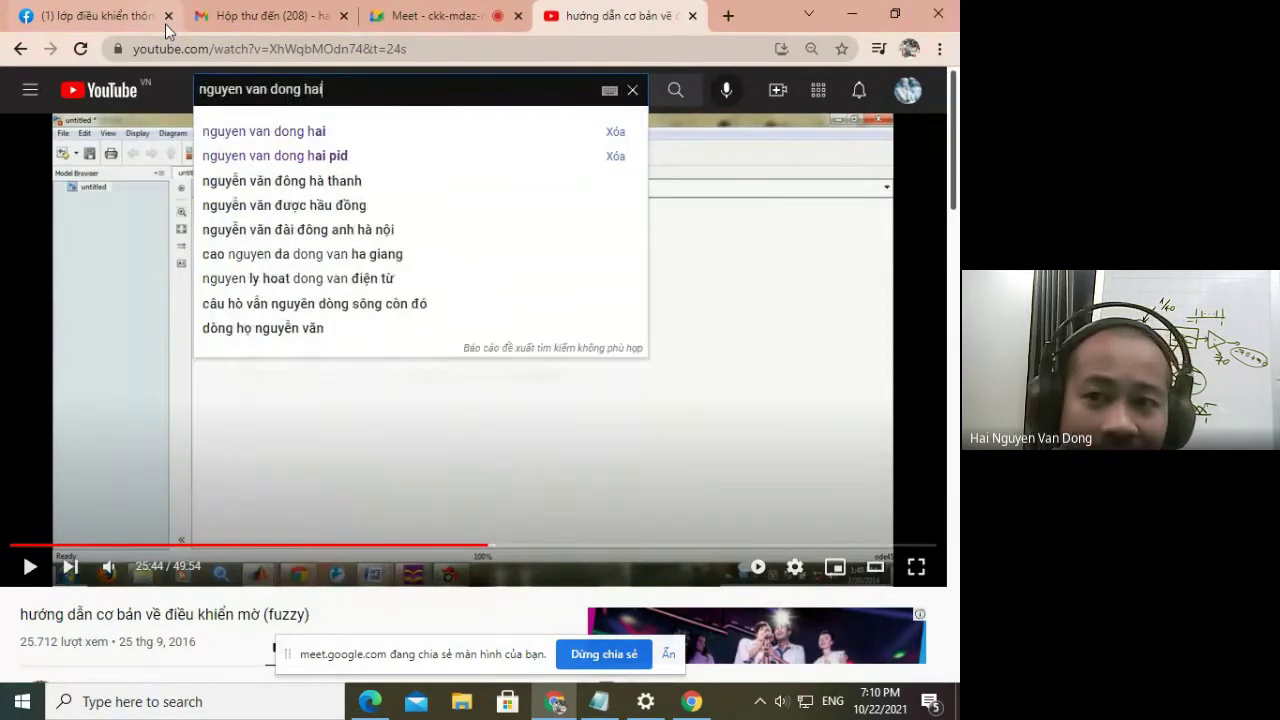
key(Return)
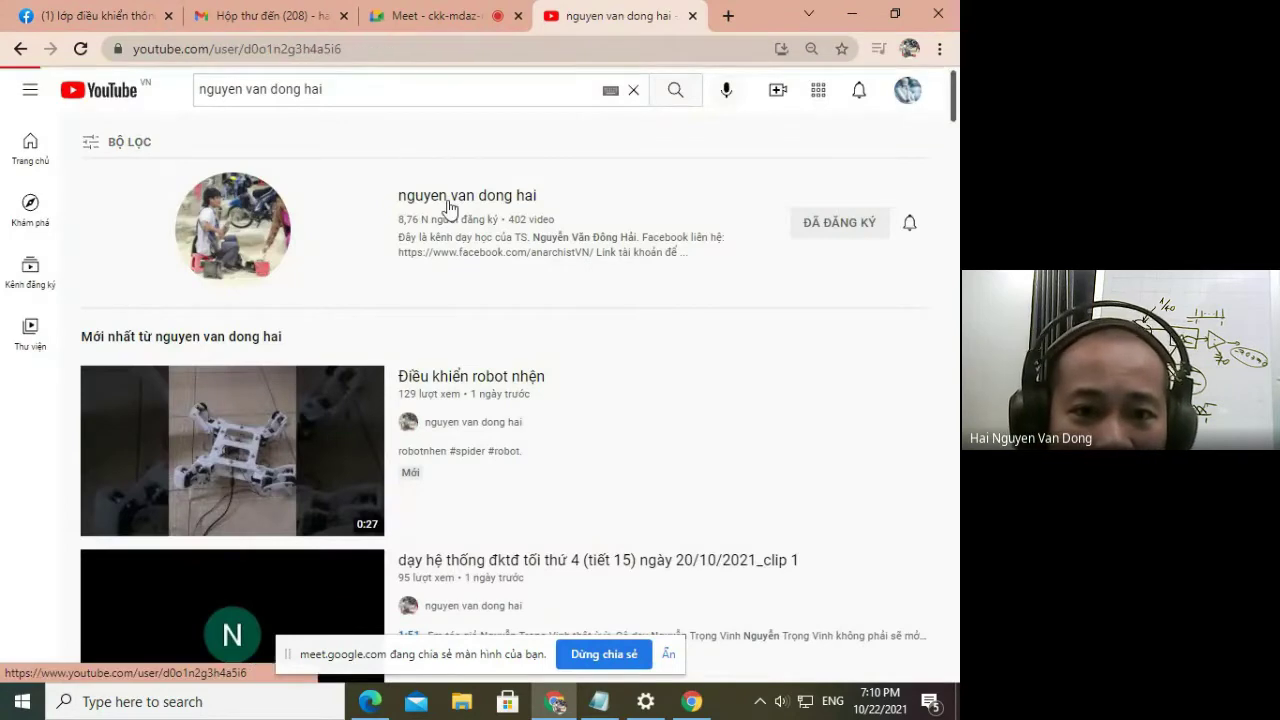
click(448, 208)
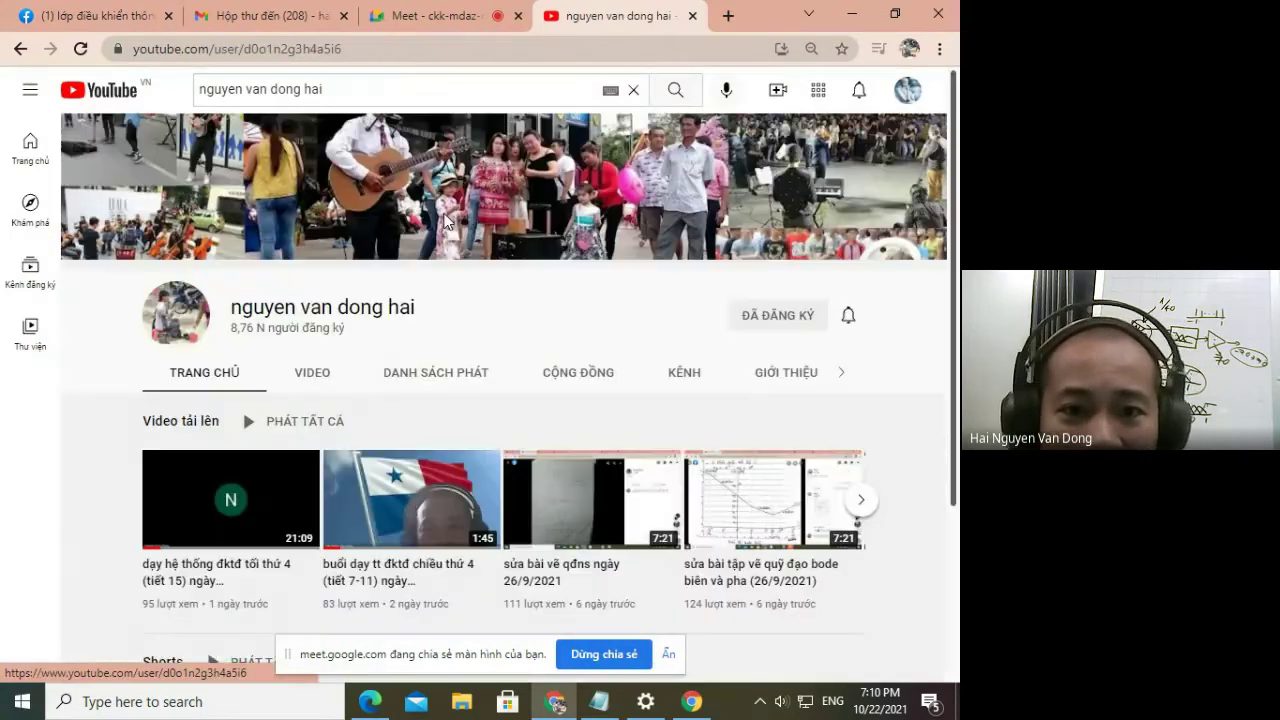
Open the channel's full playlist "04. dạy học điều khiển thông minh (mờ-fuzzy,neuron, di truyền...)" and close the mini player.
click(89, 10)
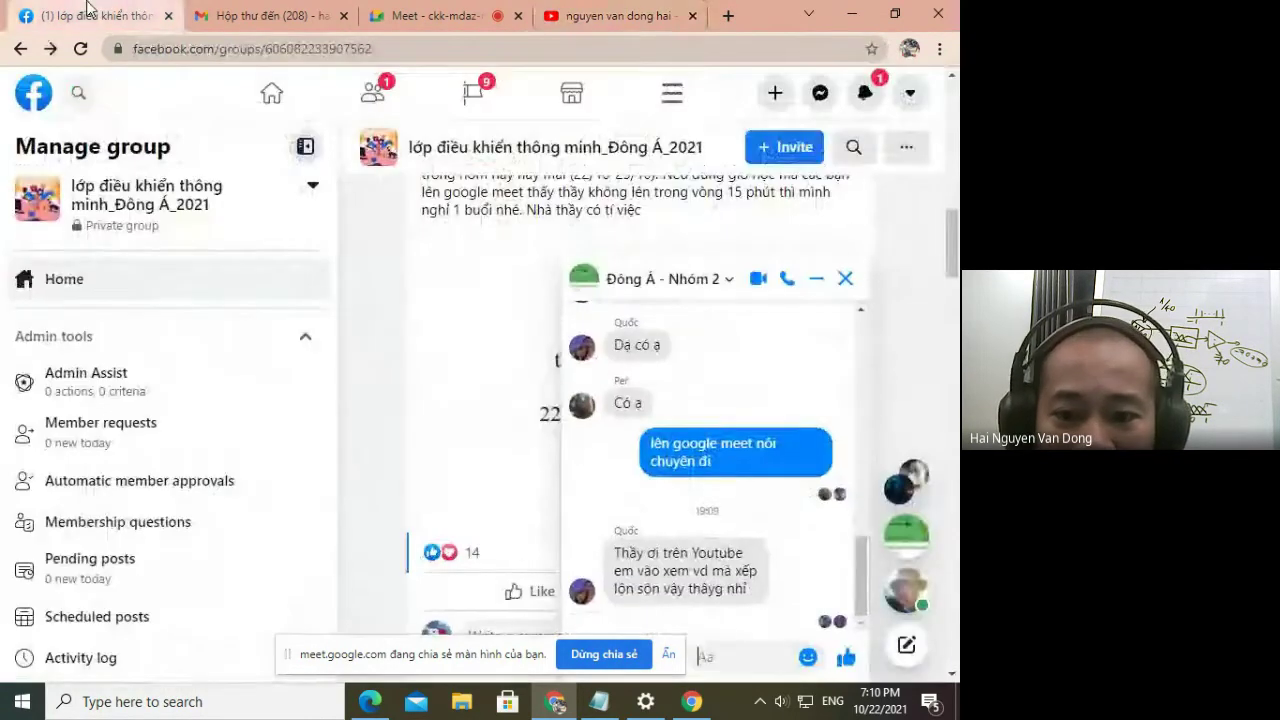
click(650, 13)
click(420, 390)
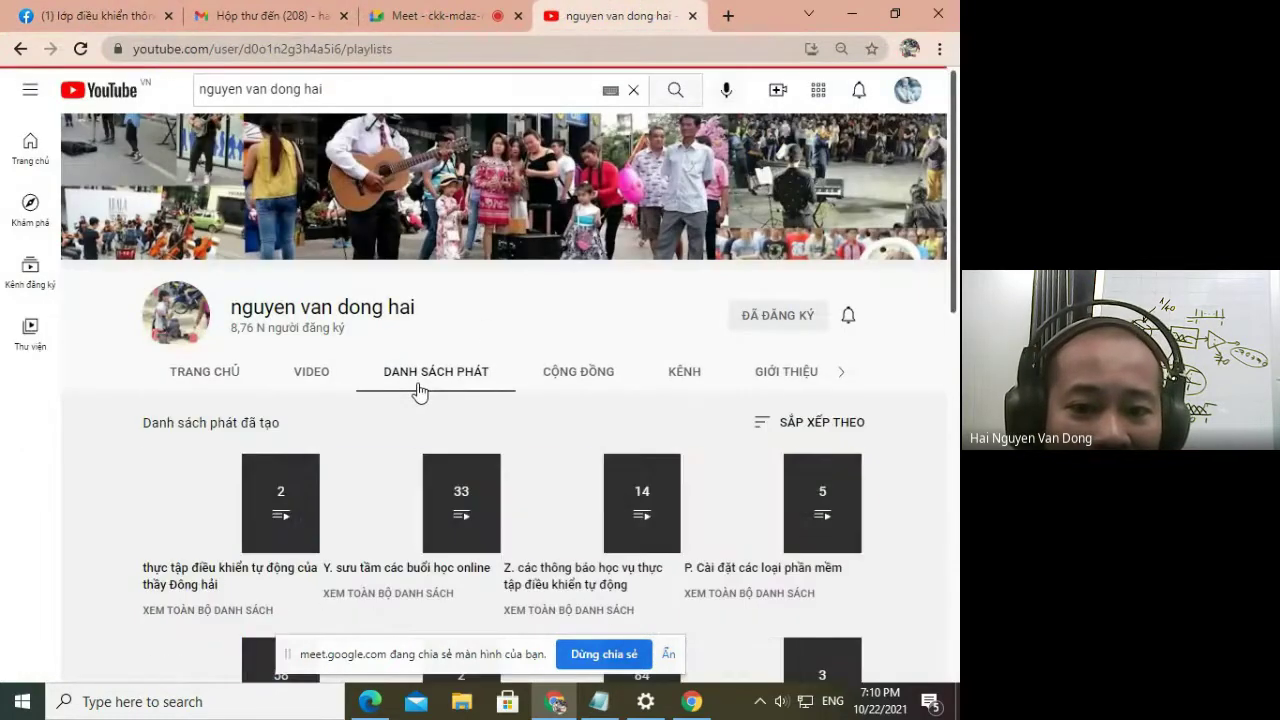
scroll(420, 390, down, 4)
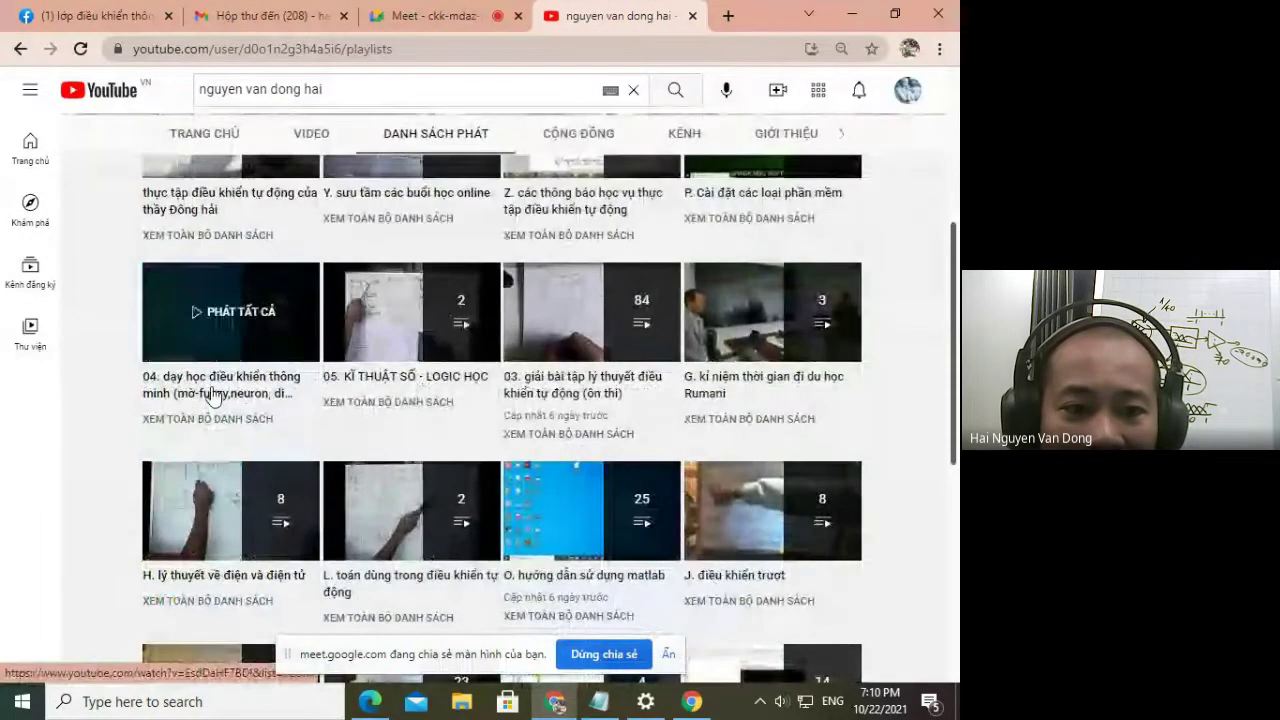
click(225, 385)
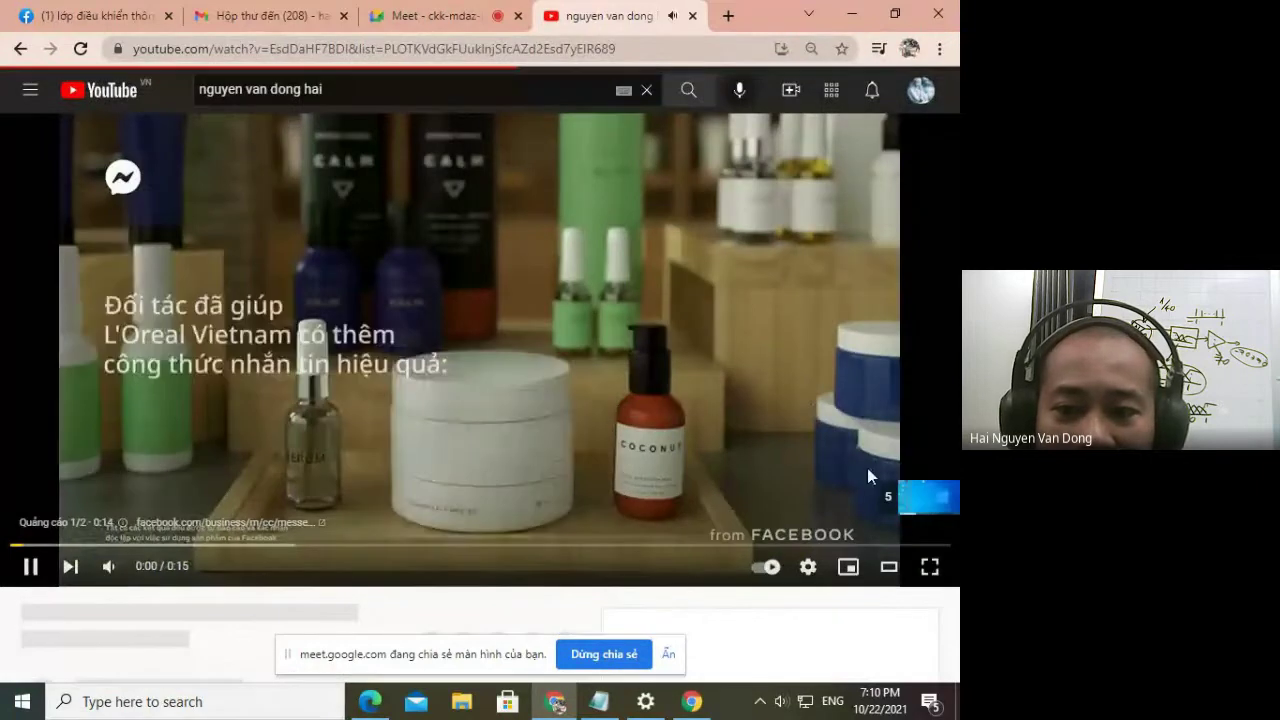
scroll(874, 471, down, 3)
click(685, 347)
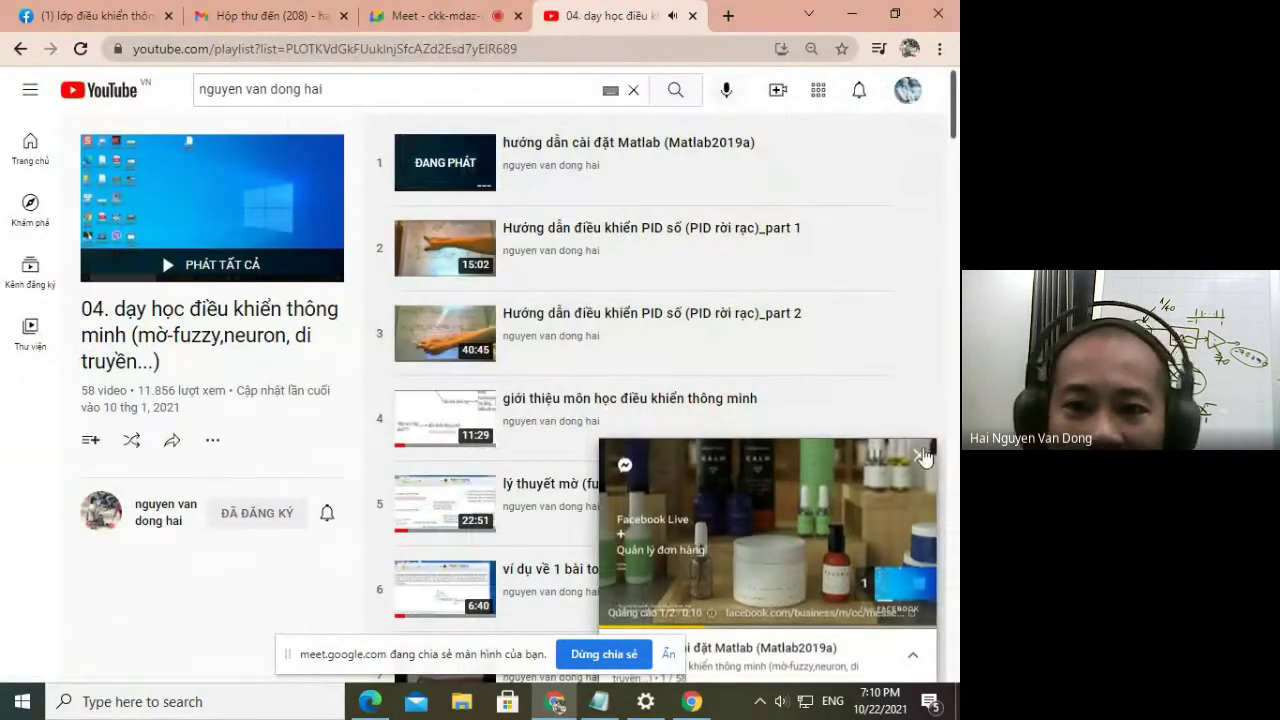
click(922, 450)
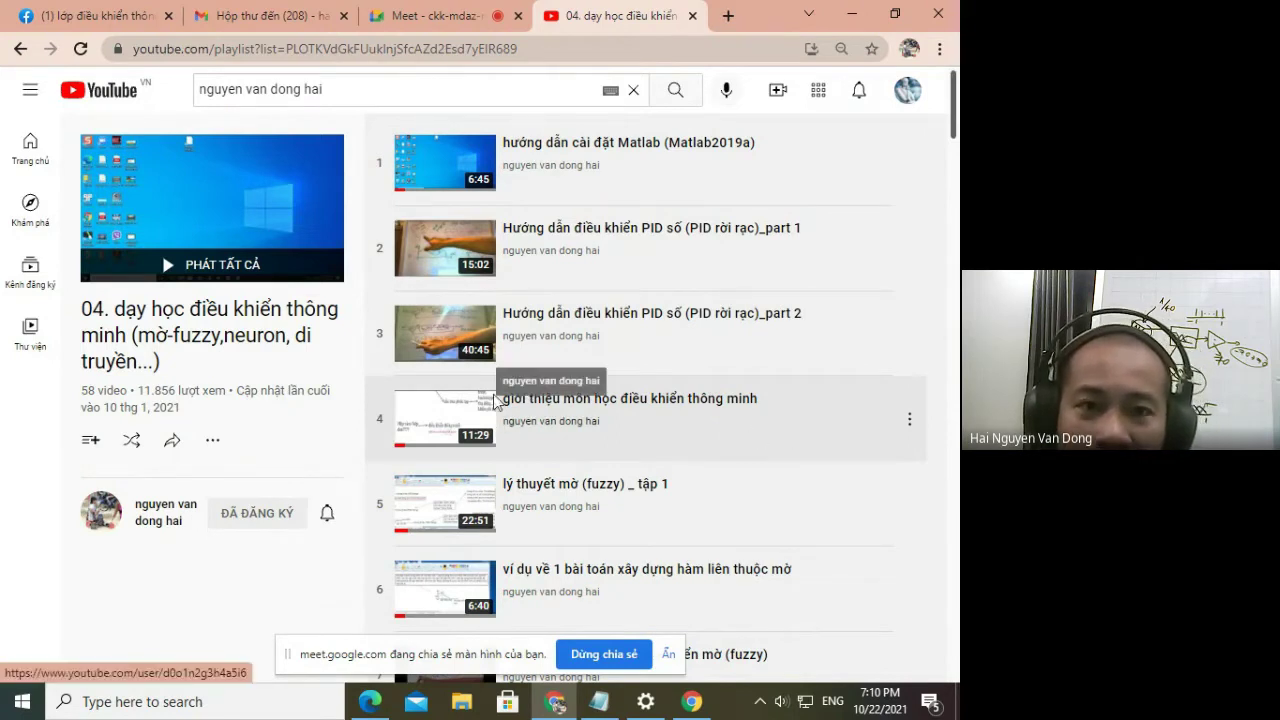
Look through the playlist's fuzzy lessons, from the course introduction to the logic operations and "BÀI TẬP 1 : ĐIỀU KHIỂN MỜ".
click(437, 8)
click(610, 15)
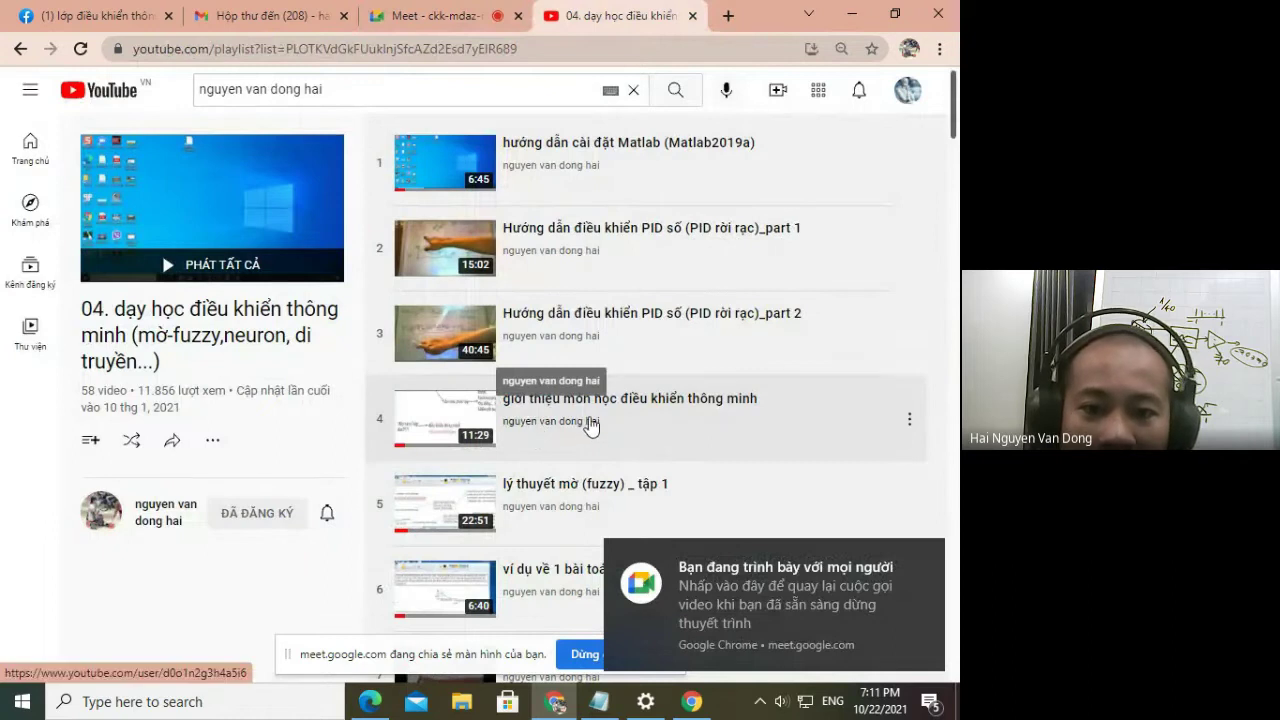
scroll(590, 425, down, 2)
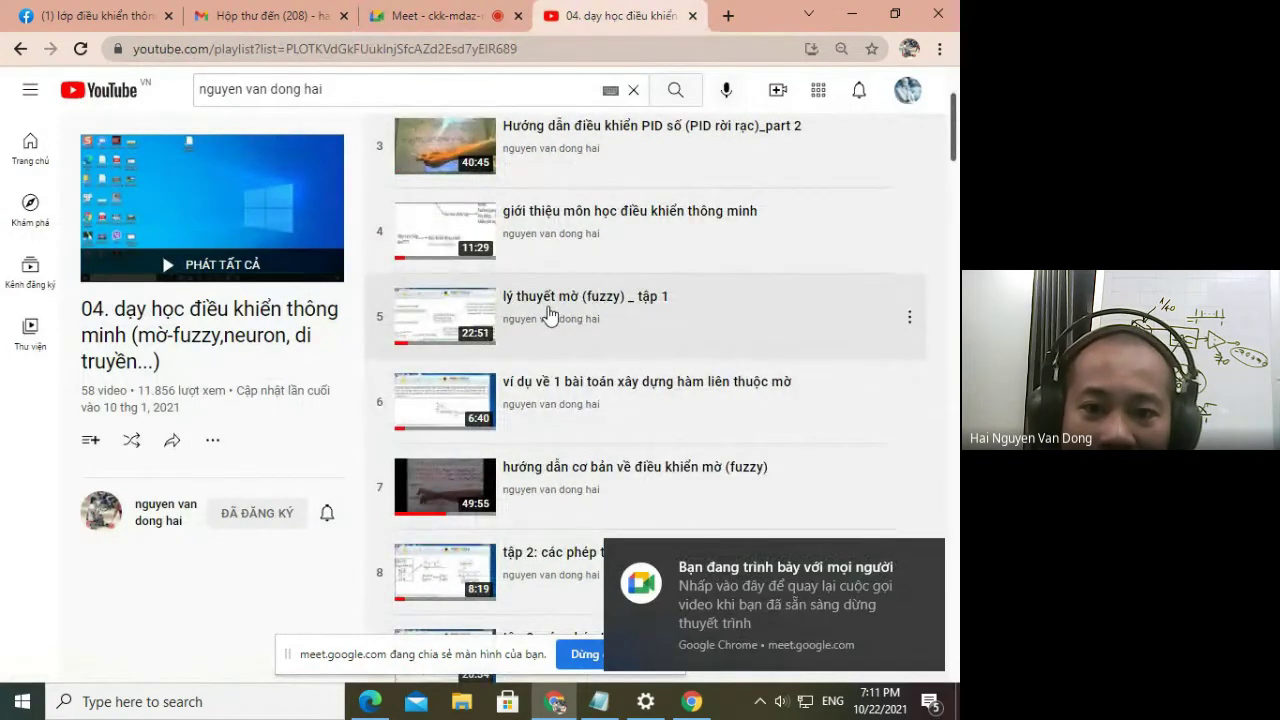
scroll(548, 315, down, 1)
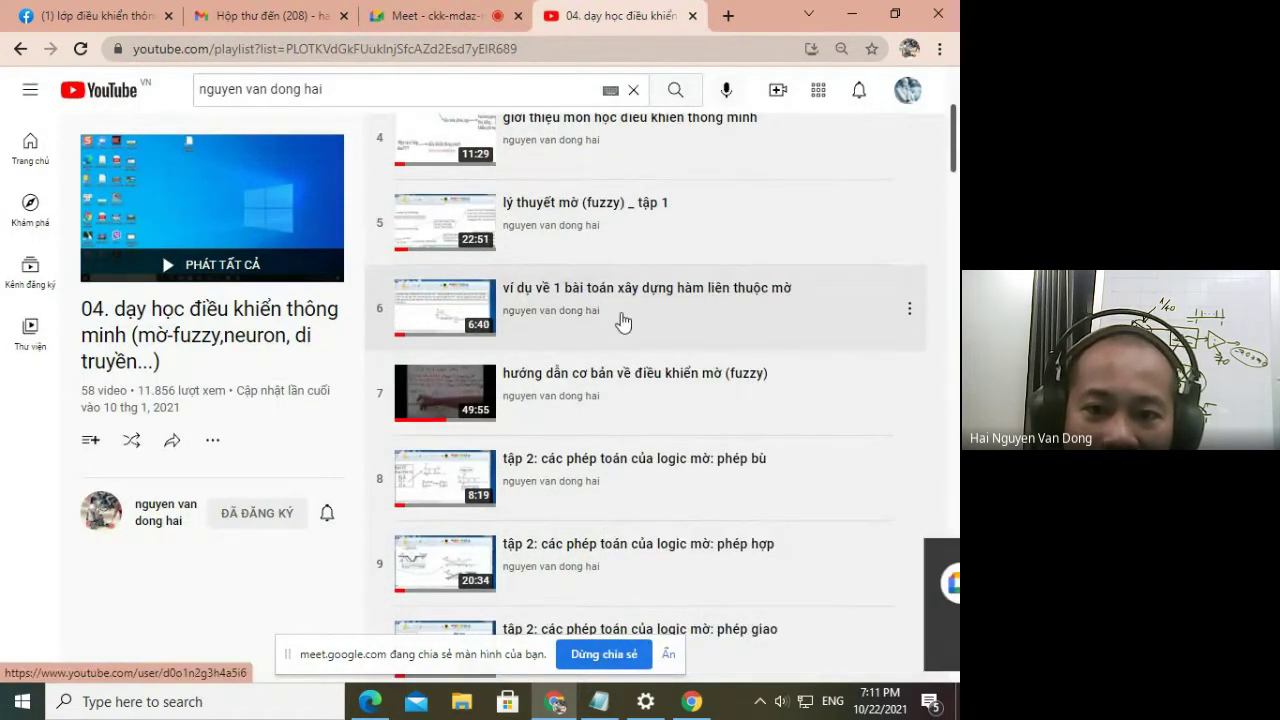
scroll(752, 320, down, 2)
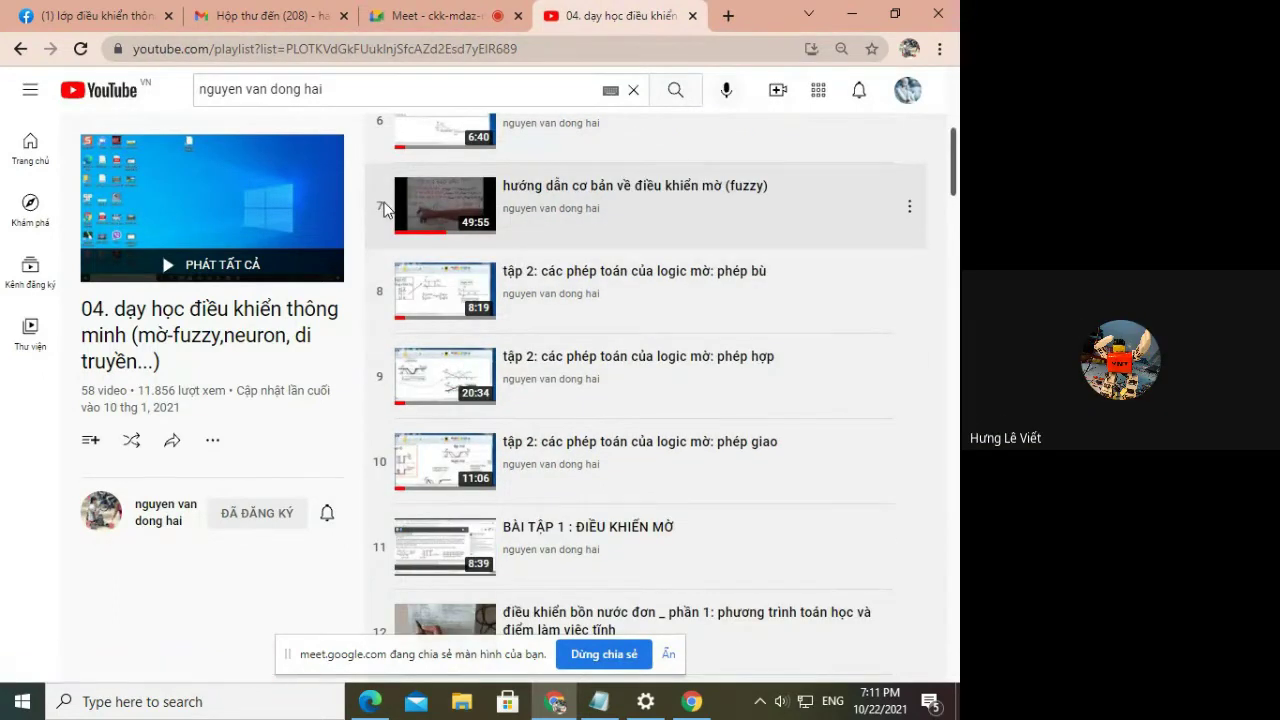
click(83, 10)
click(645, 12)
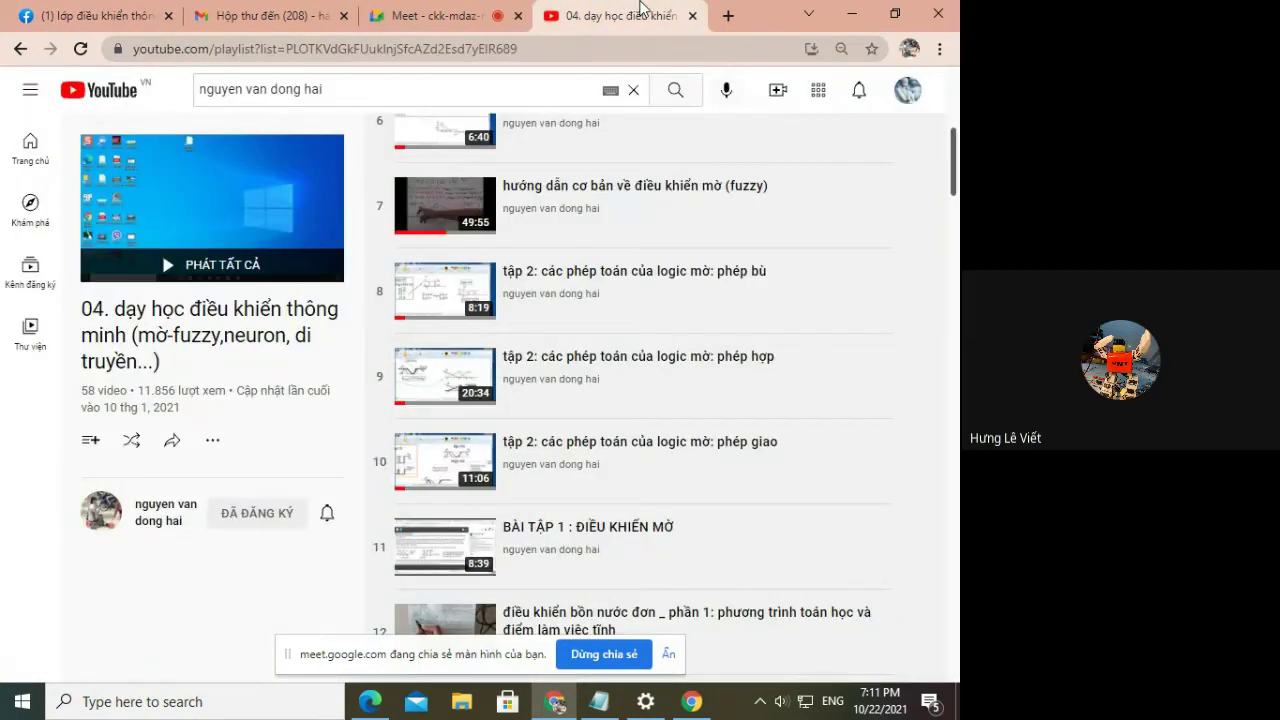
scroll(577, 368, down, 2)
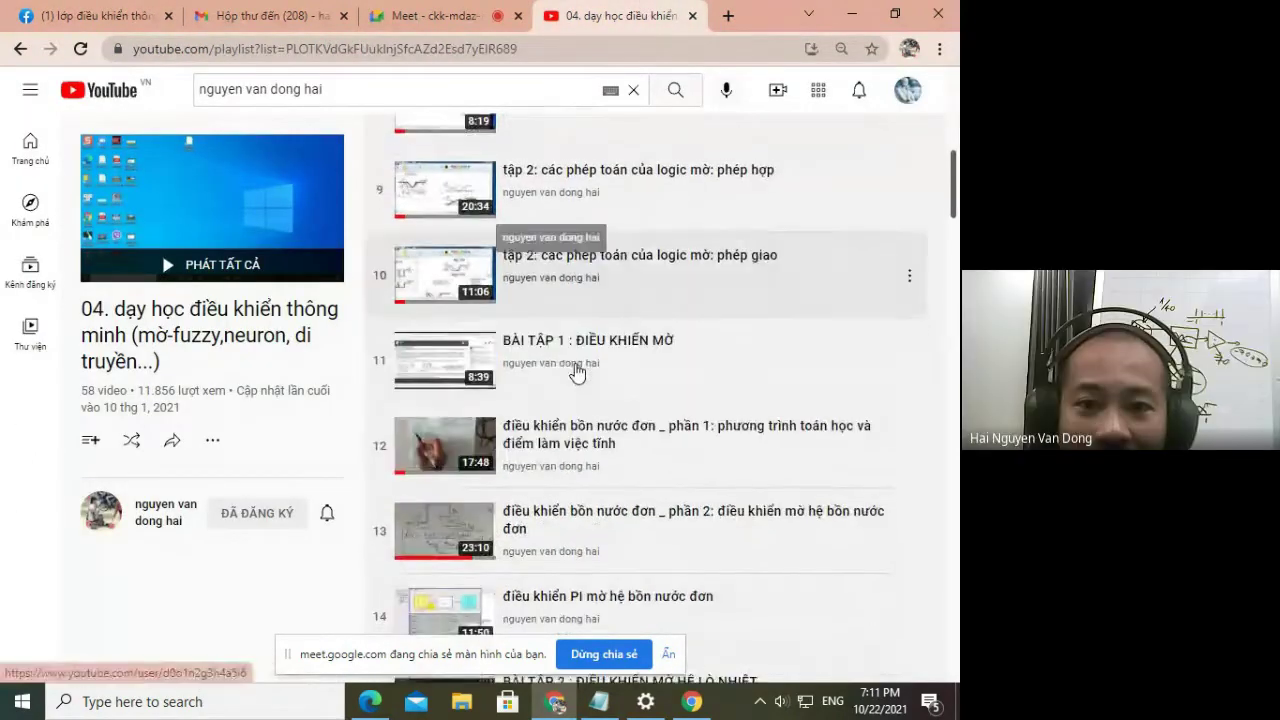
scroll(450, 203, up, 1)
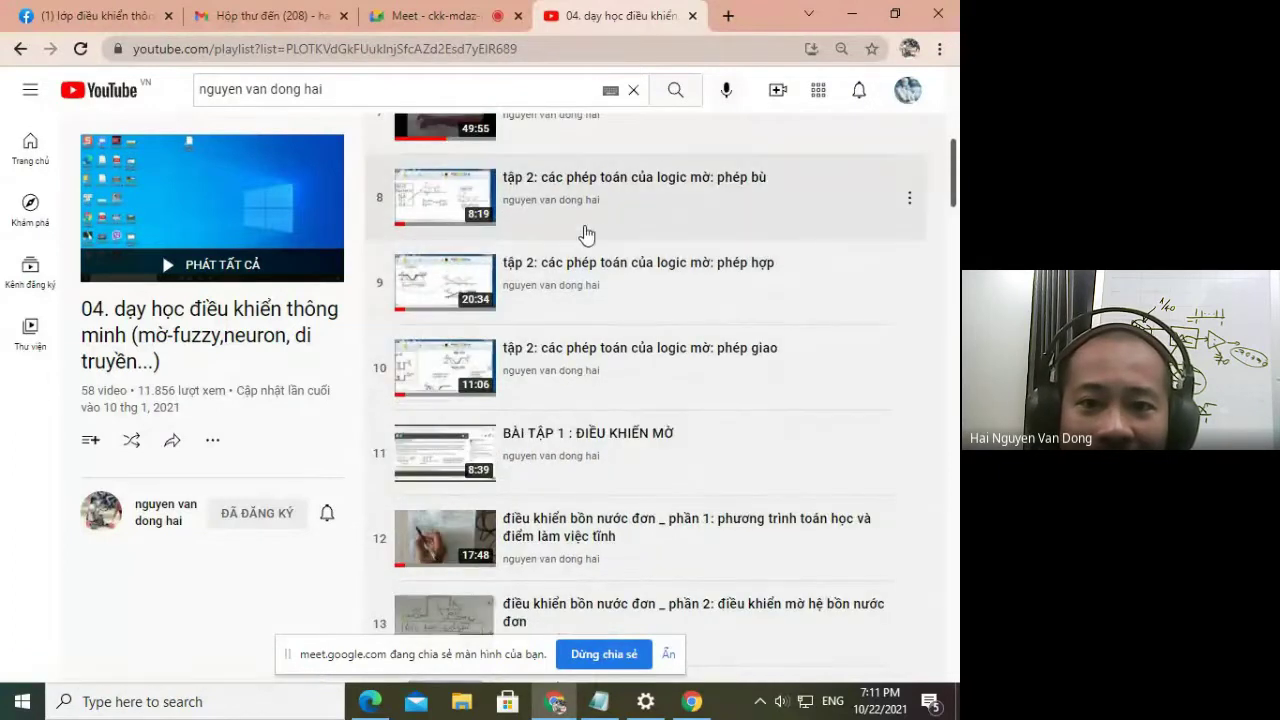
scroll(371, 235, up, 2)
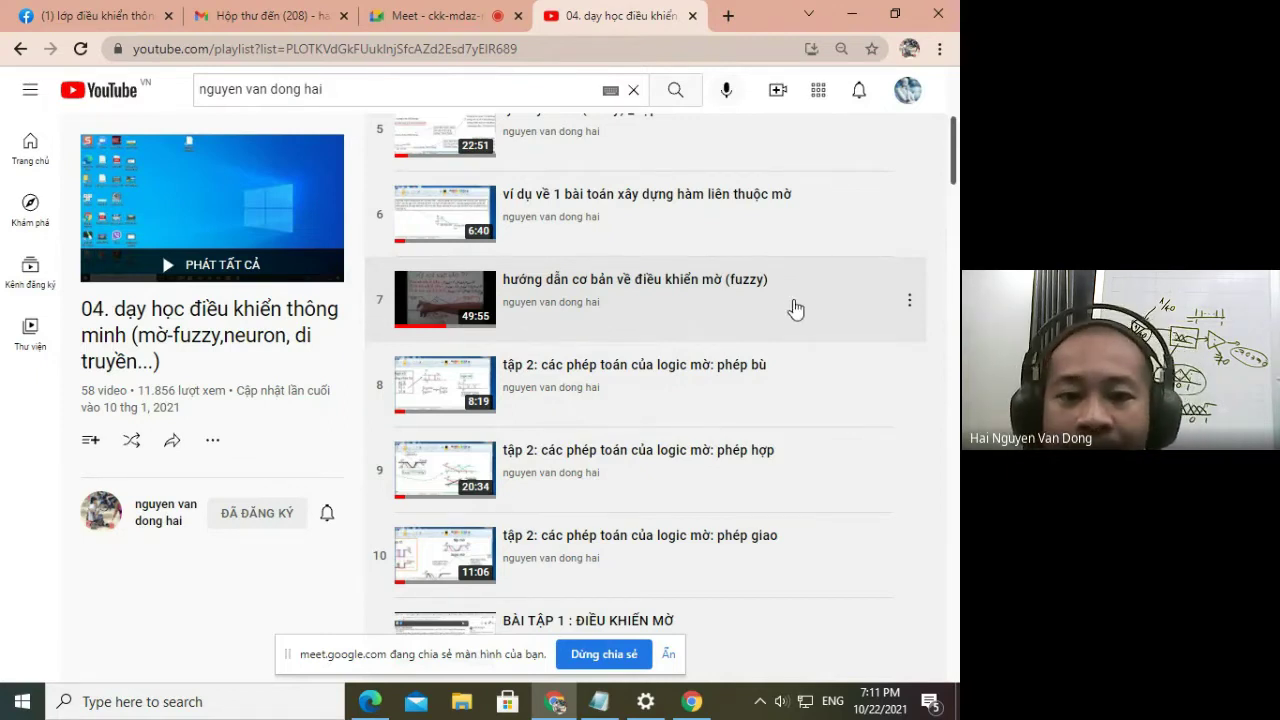
scroll(740, 300, down, 1)
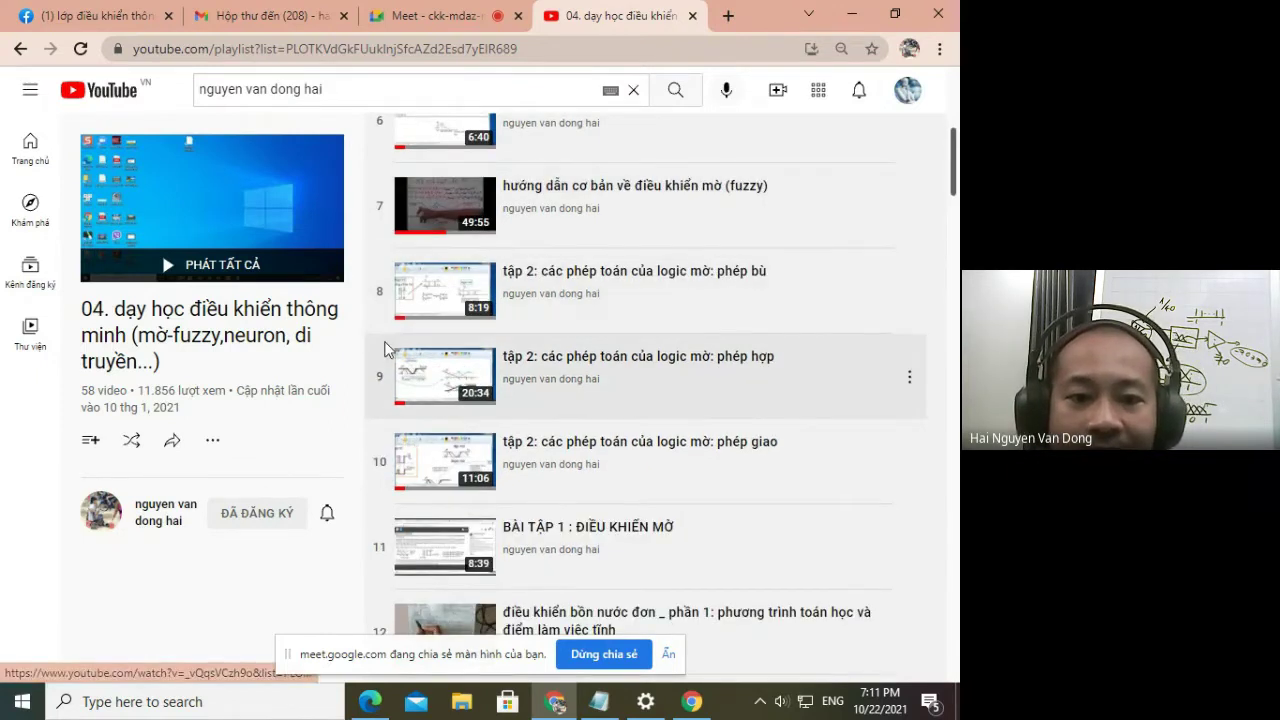
scroll(389, 346, down, 1)
scroll(389, 368, down, 1)
scroll(389, 370, down, 2)
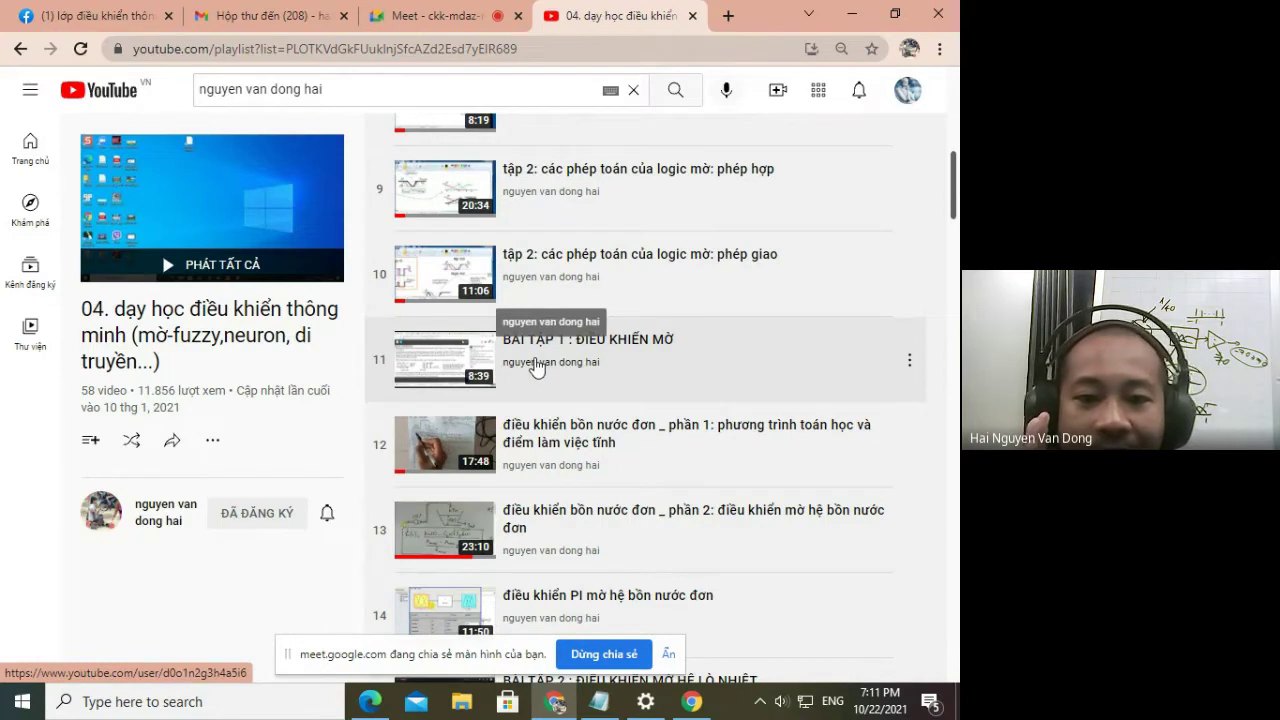
Look through the playlist's single water tank control, "BÀI TẬP 2 : ĐIỀU KHIỂN MỜ HỆ LÒ NHIỆT" and neuron training lessons.
scroll(391, 358, down, 2)
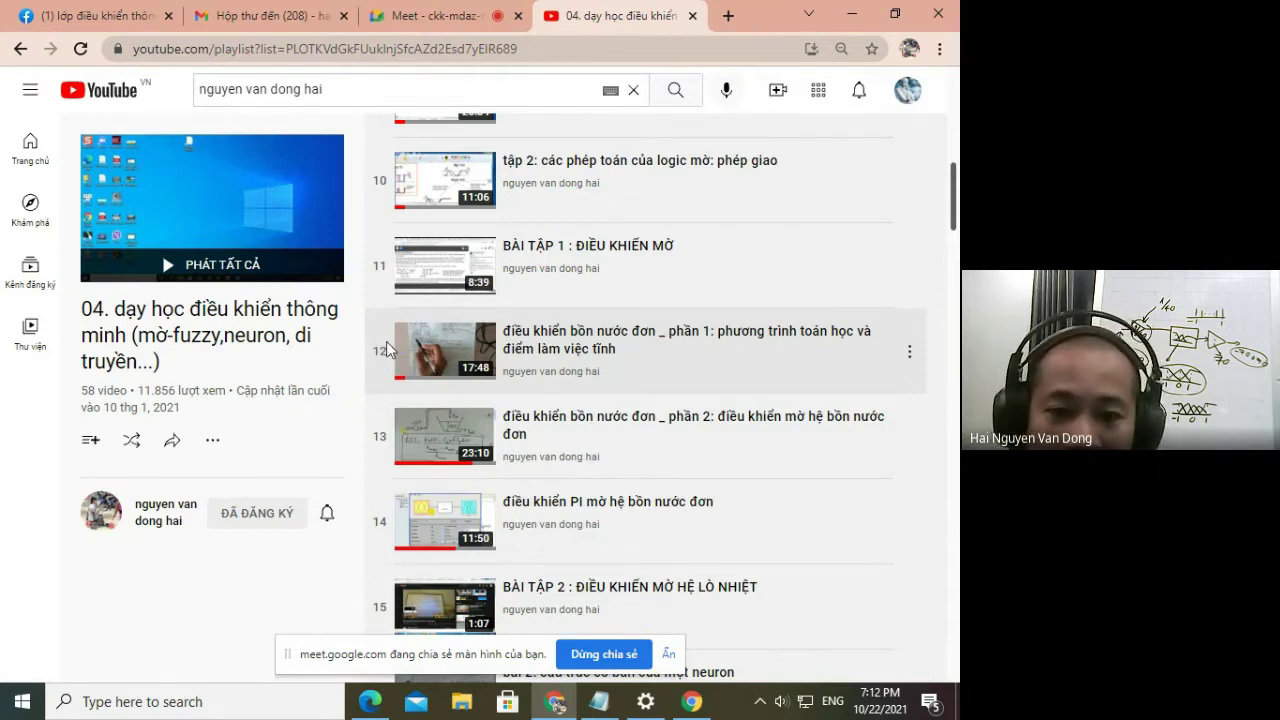
scroll(387, 418, down, 3)
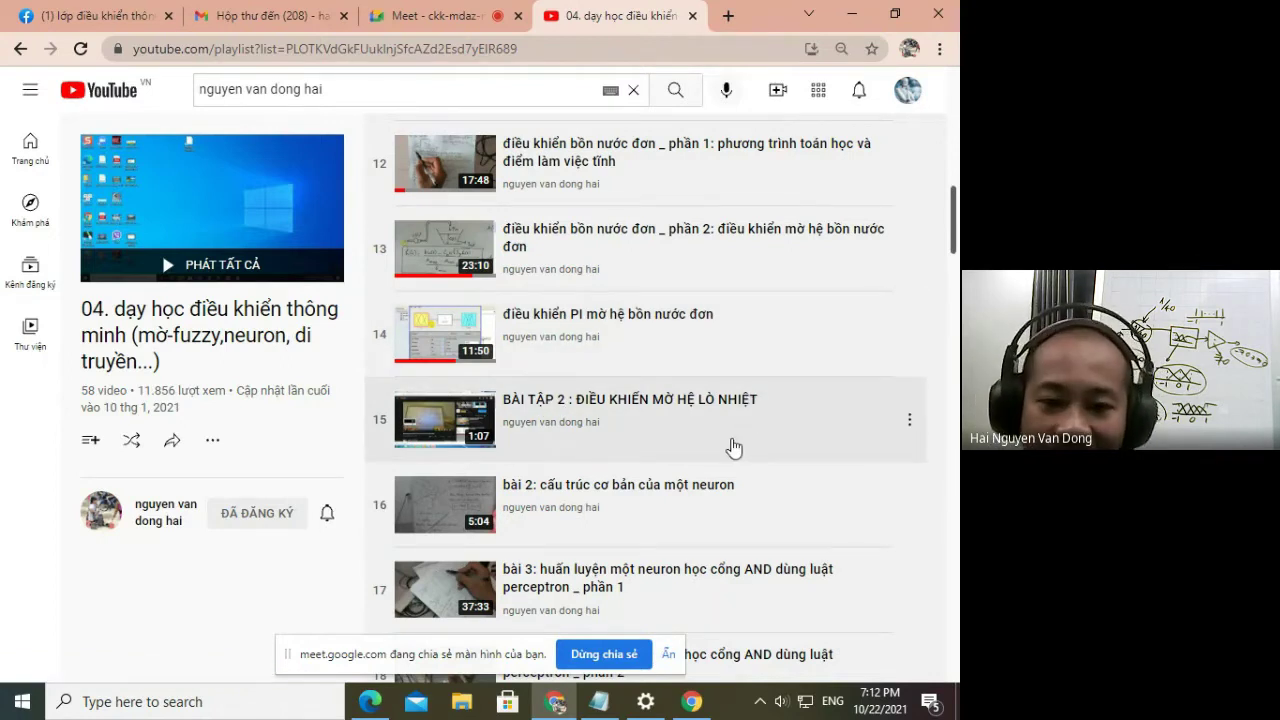
scroll(733, 447, down, 2)
scroll(733, 447, up, 1)
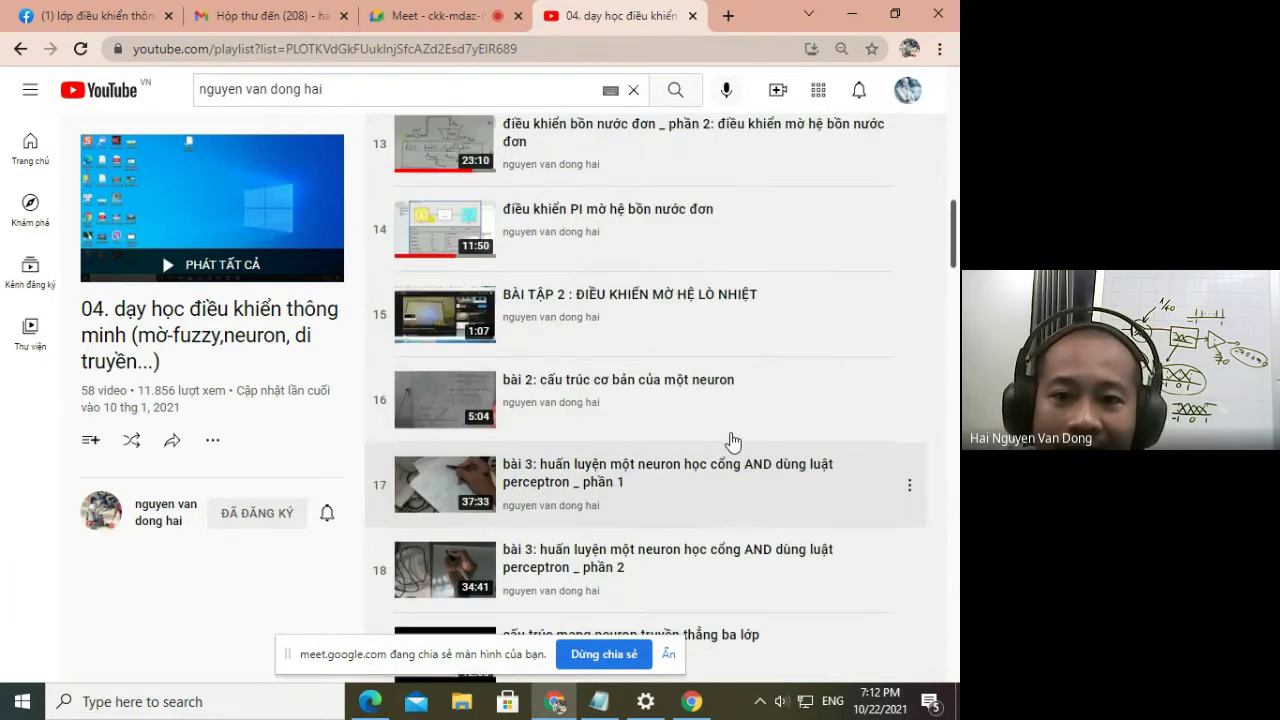
scroll(684, 285, up, 1)
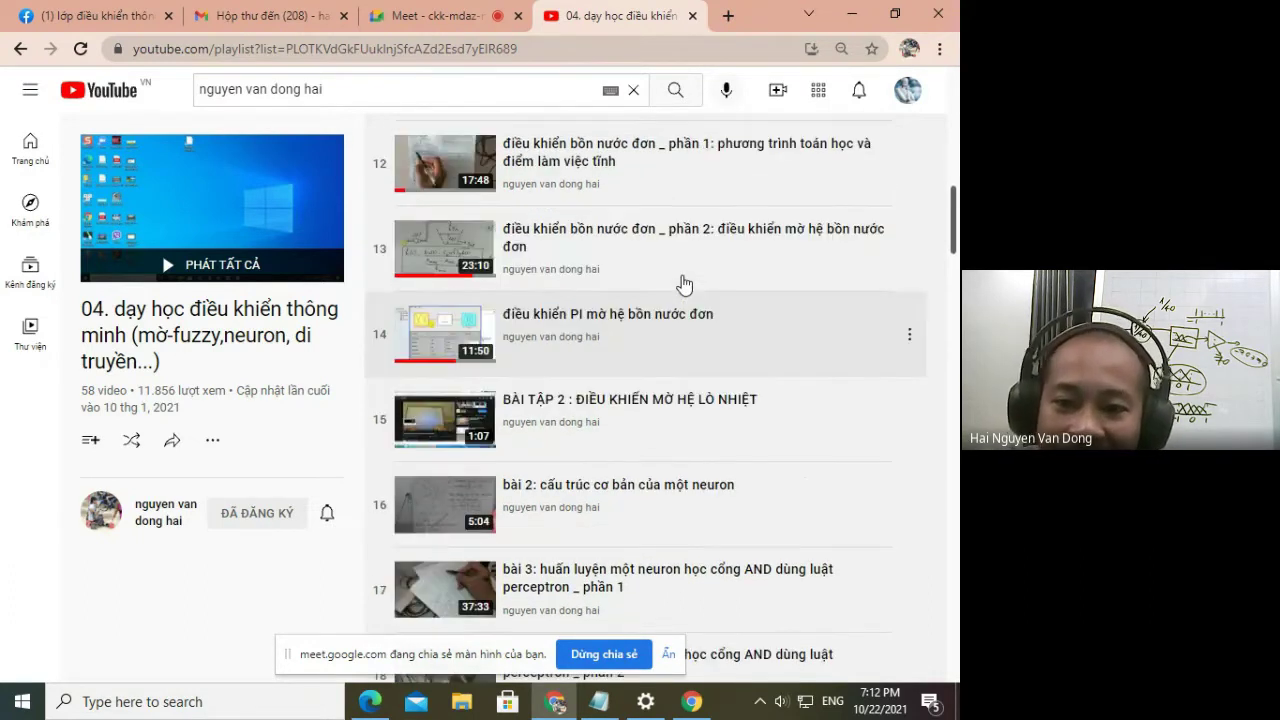
scroll(680, 286, down, 1)
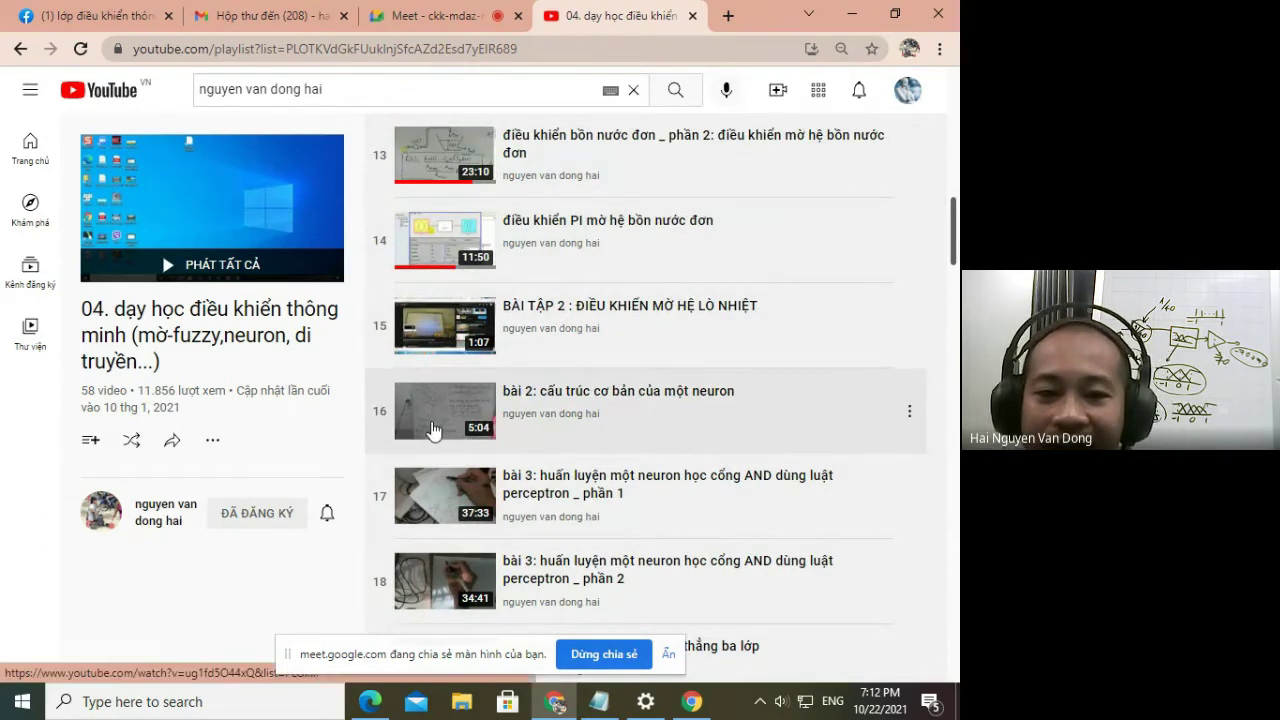
Look through the playlist's neuron lessons, from perceptron training of the AND gate to neuron control of the single water tank.
scroll(390, 430, down, 1)
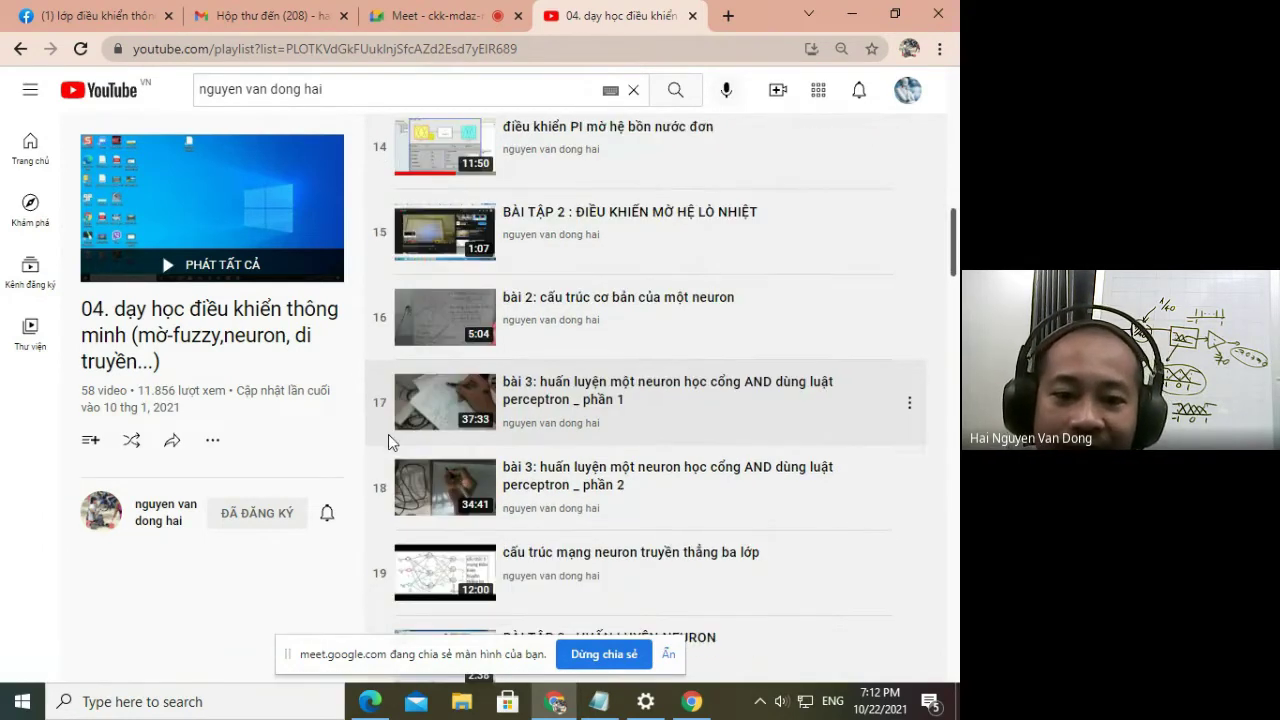
scroll(392, 455, down, 1)
scroll(386, 500, down, 1)
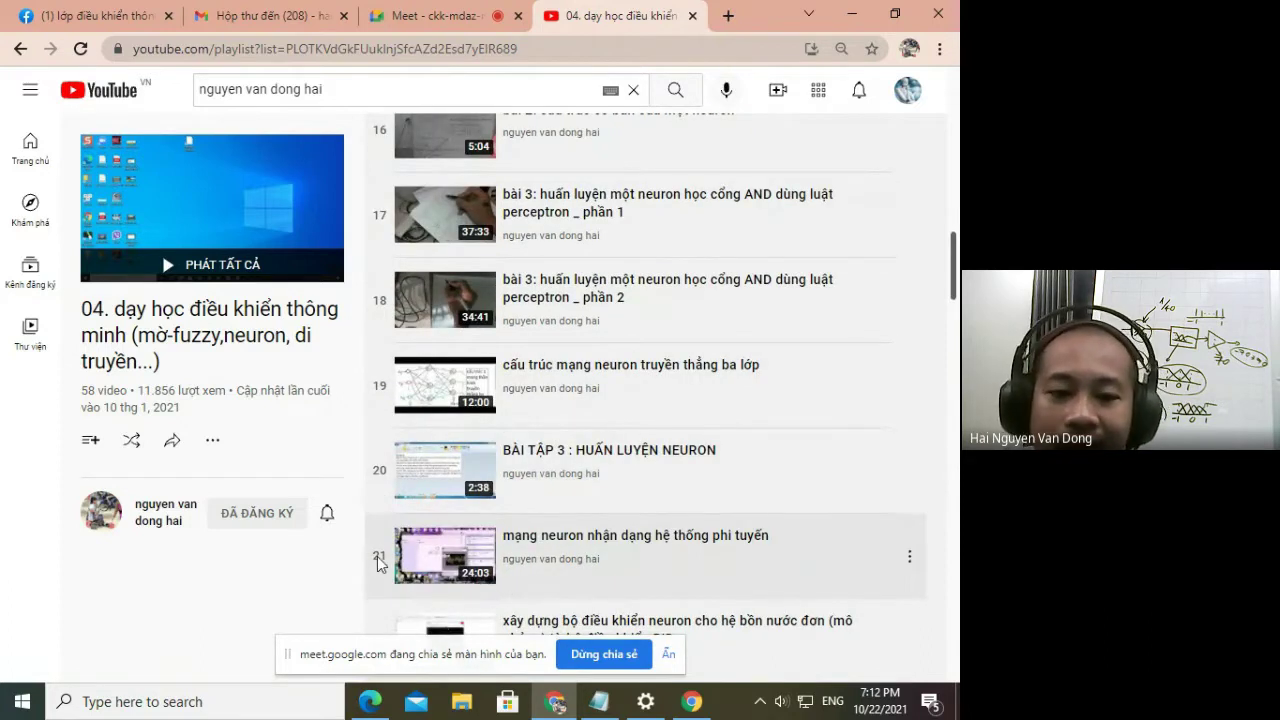
scroll(385, 562, down, 1)
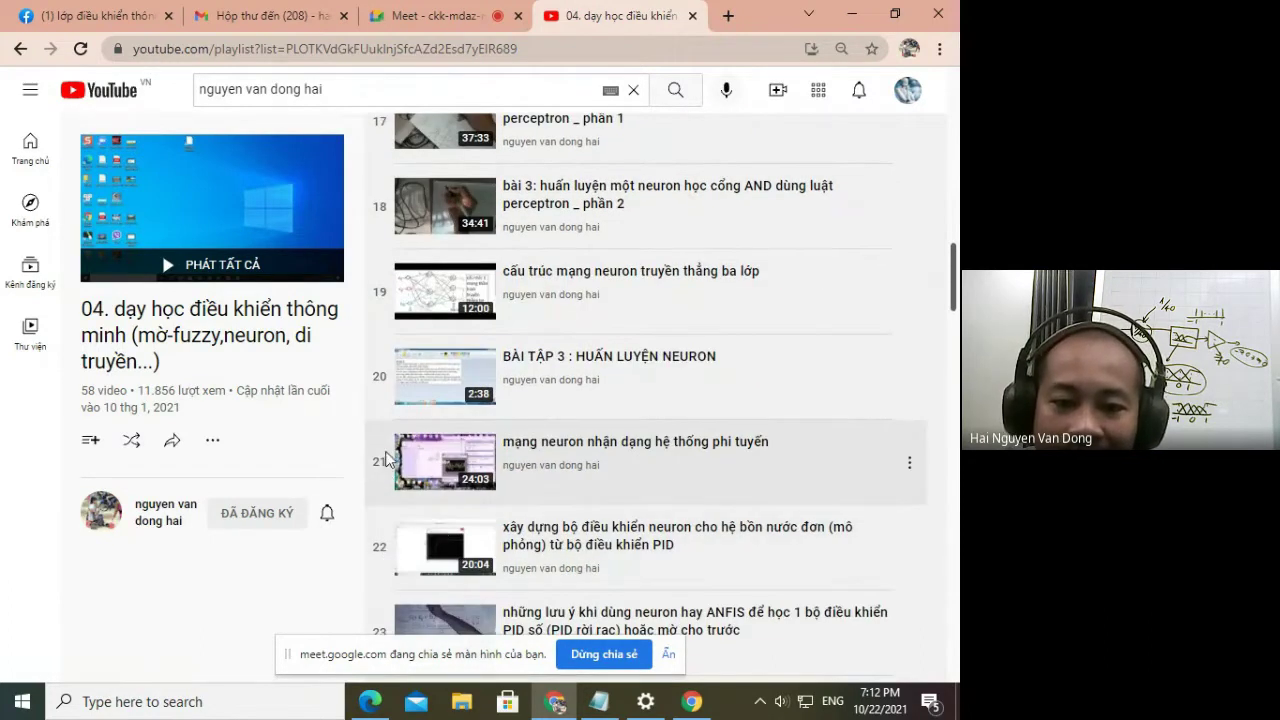
scroll(386, 468, down, 1)
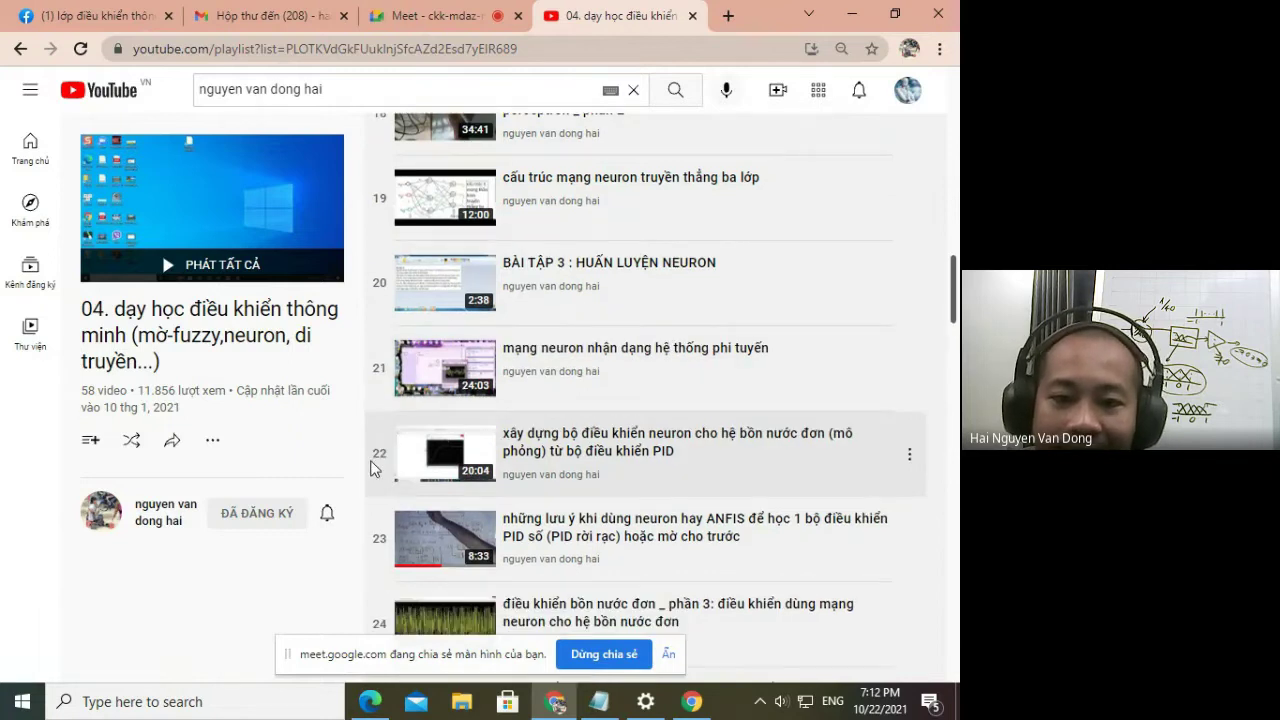
scroll(408, 570, down, 2)
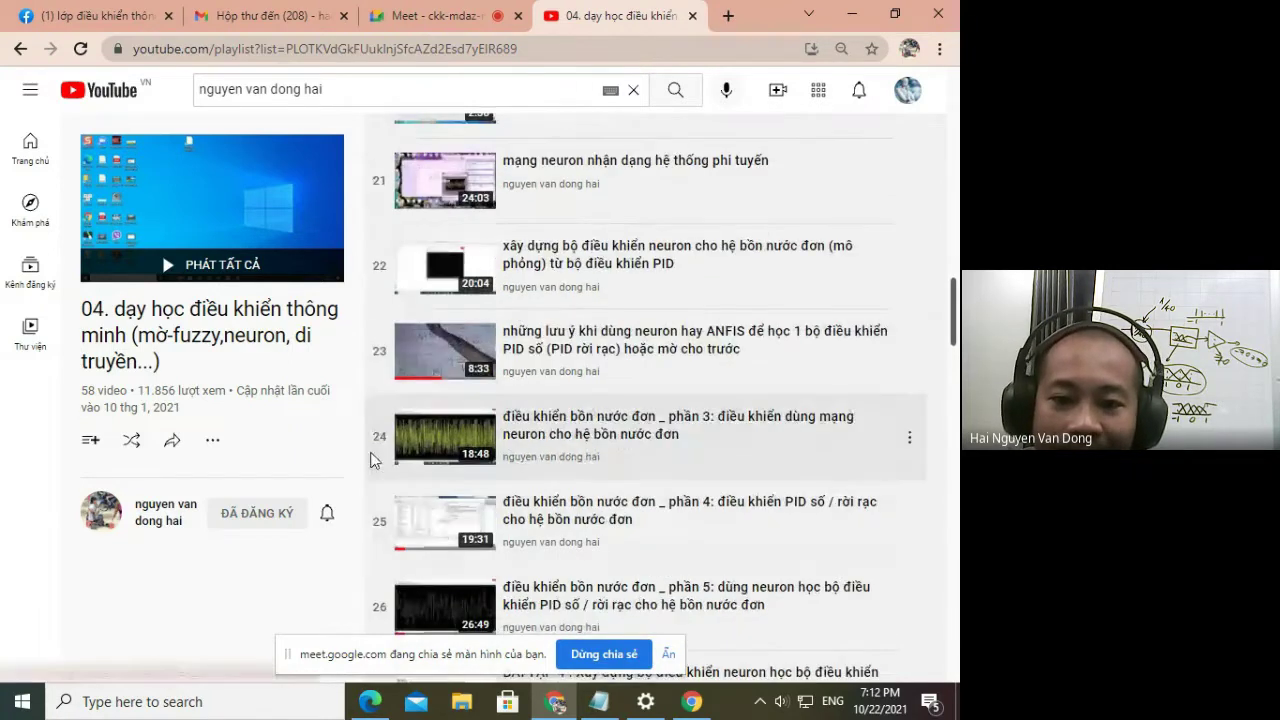
scroll(449, 502, up, 3)
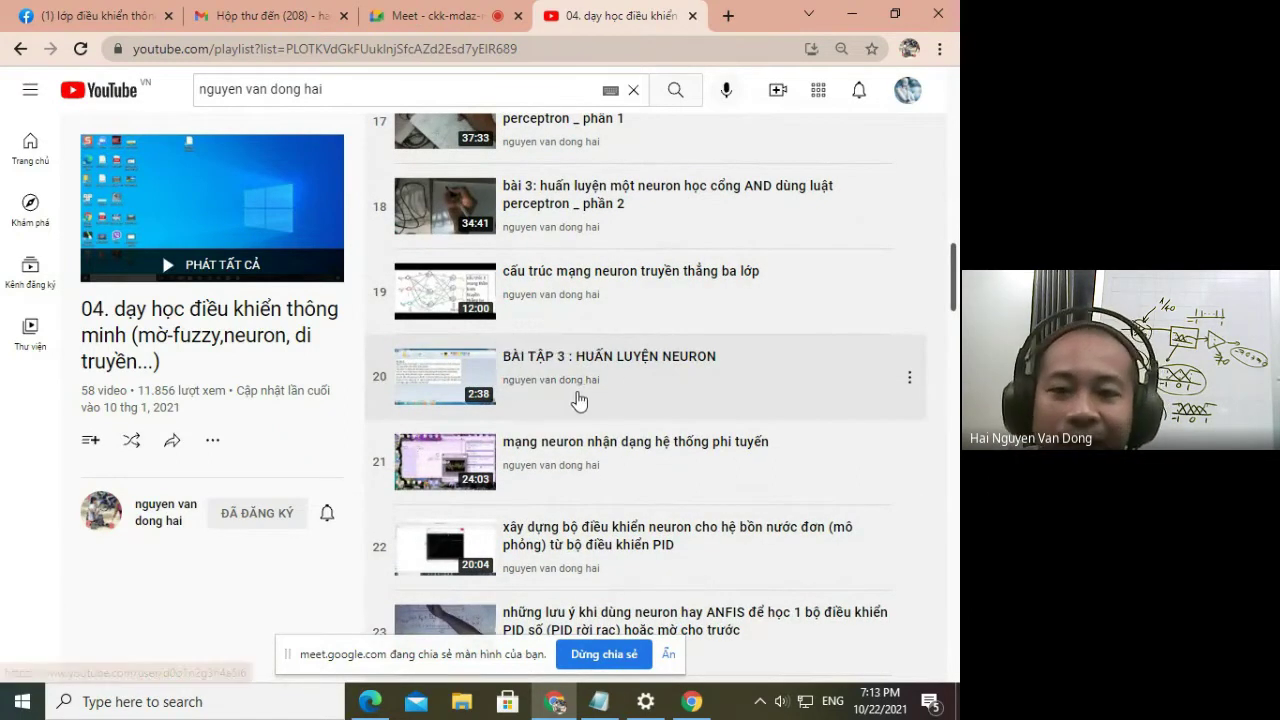
scroll(578, 400, up, 3)
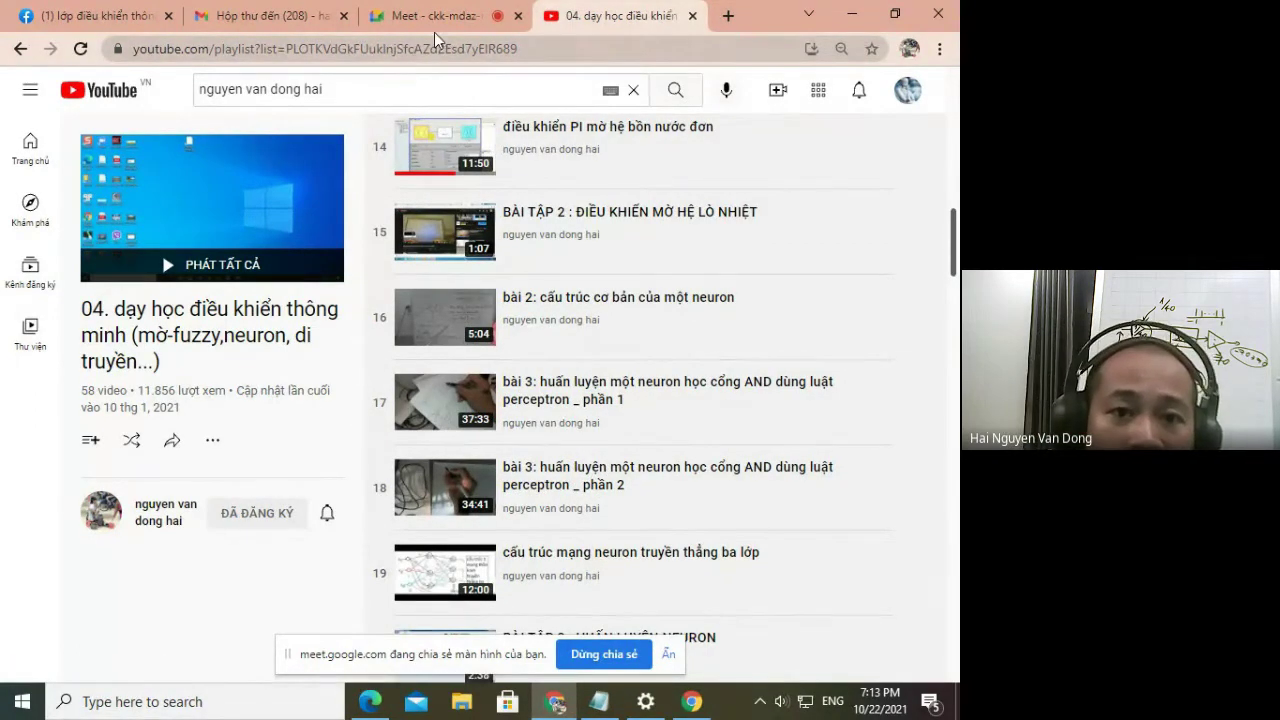
Return to the Google Meet call after checking the Facebook group and the YouTube playlist, and stop sharing the screen.
click(140, 16)
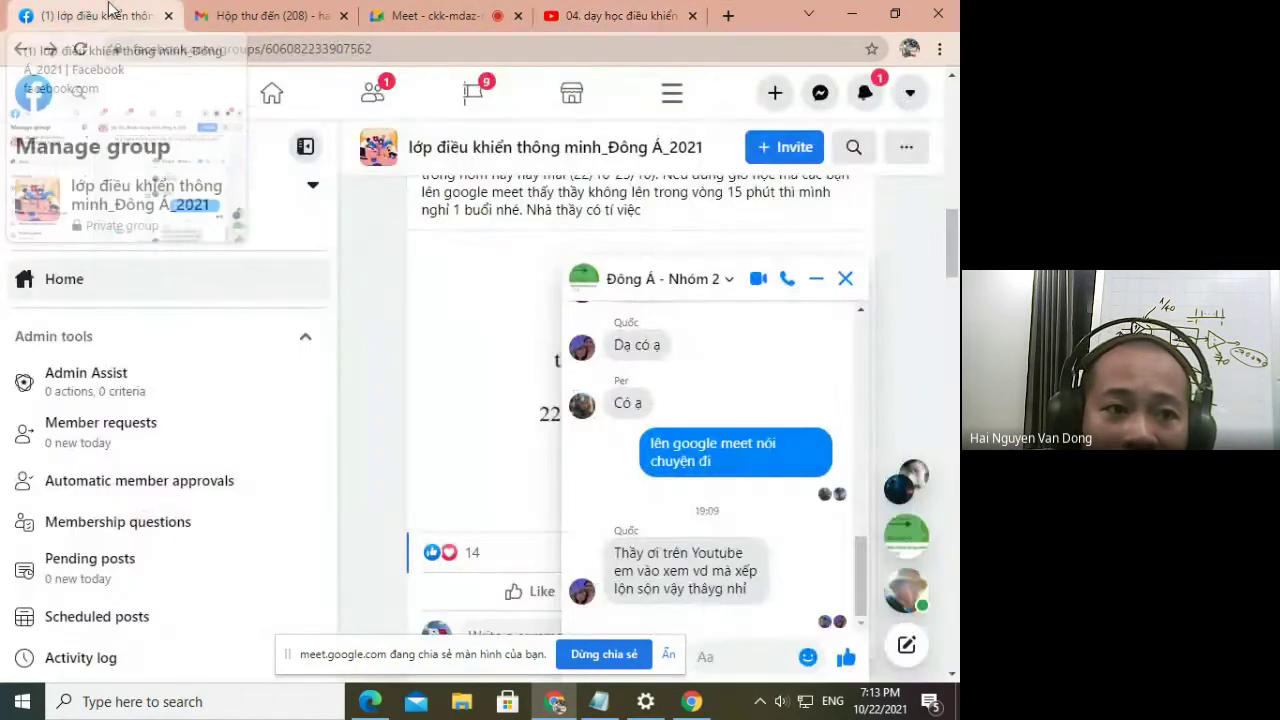
click(480, 12)
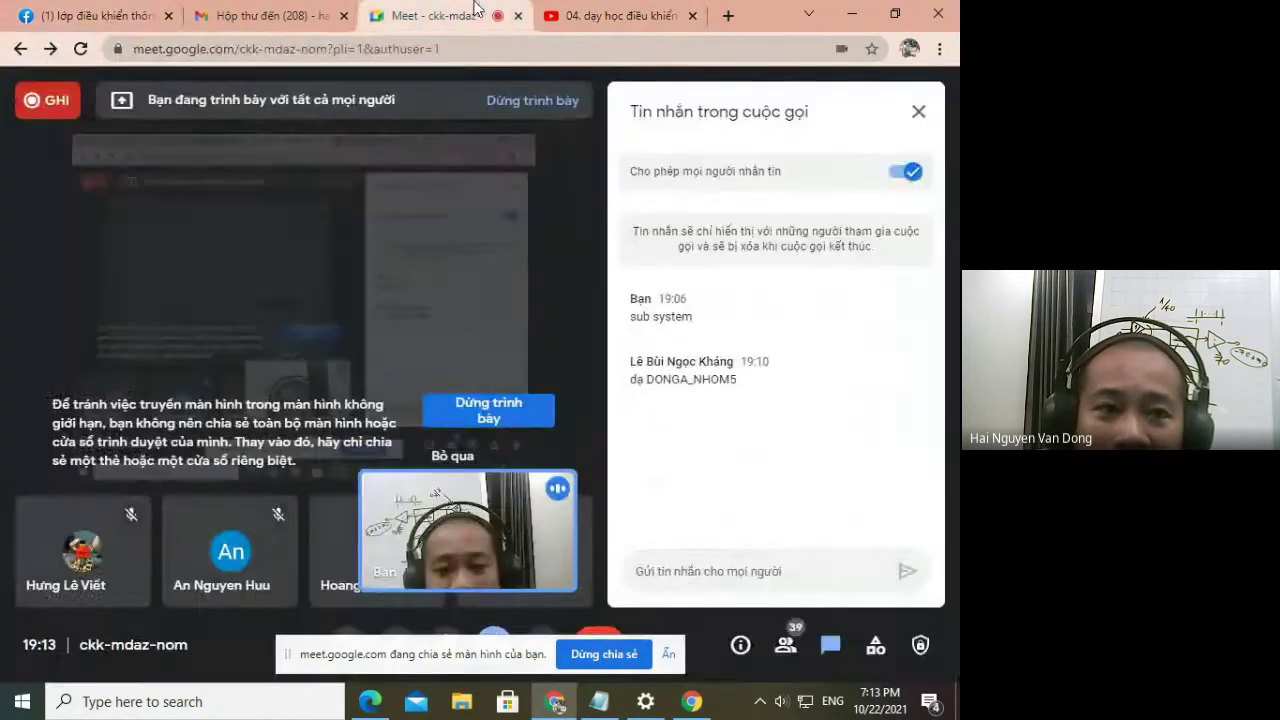
click(175, 12)
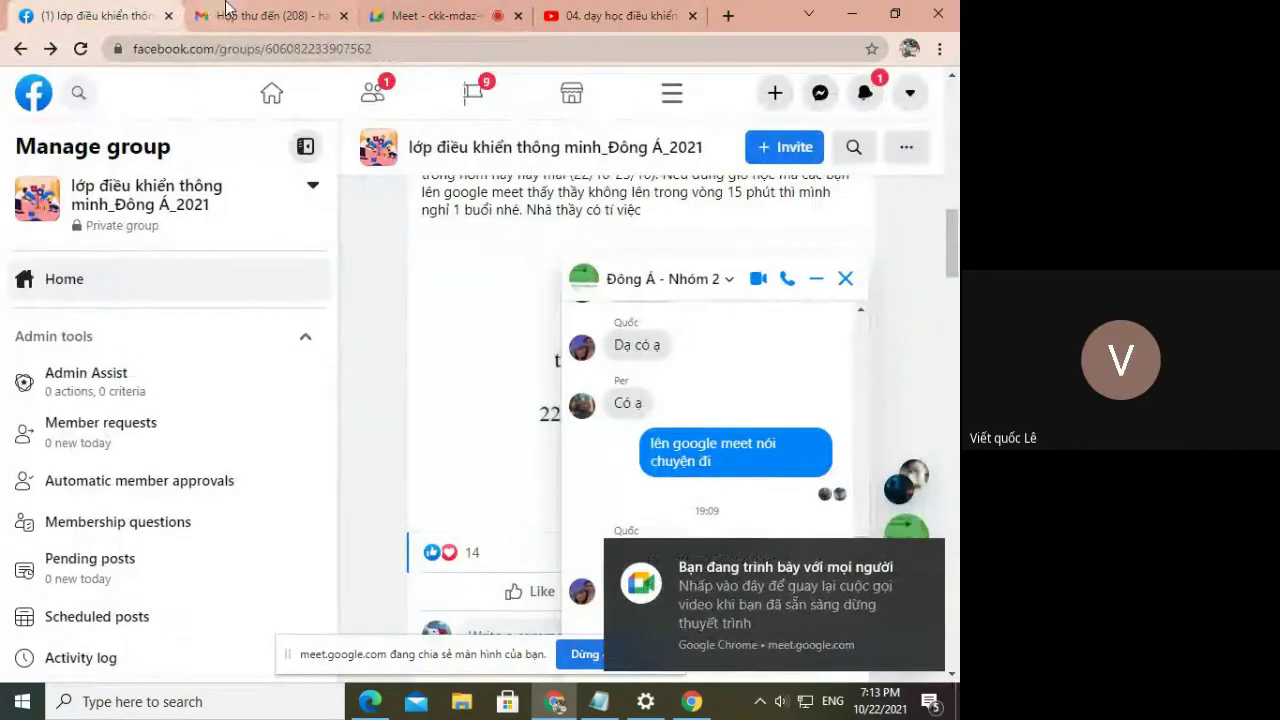
click(545, 12)
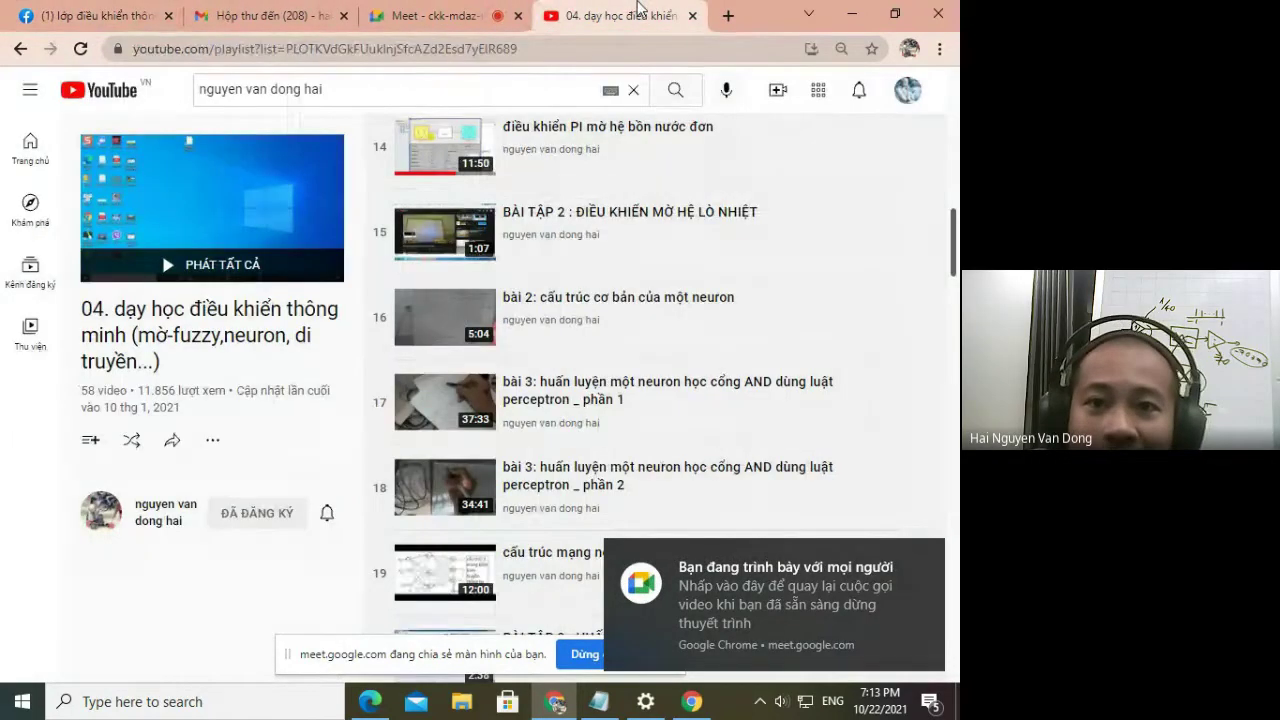
click(447, 12)
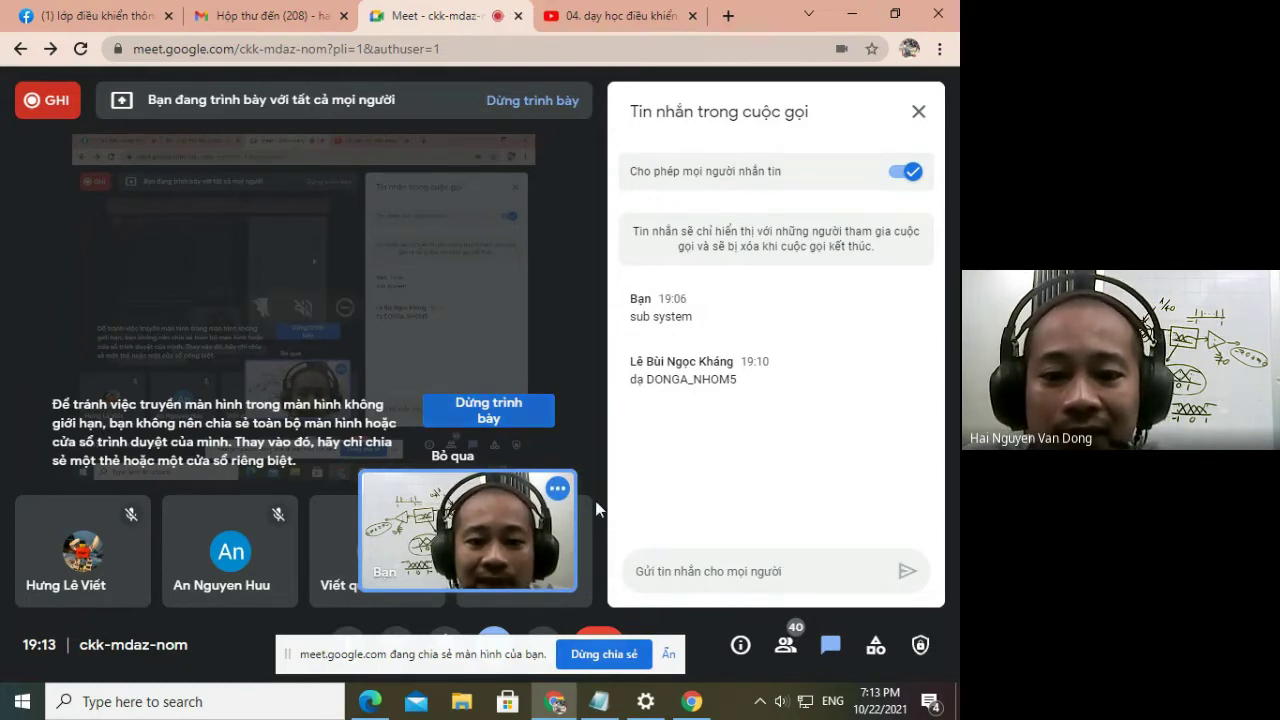
click(604, 654)
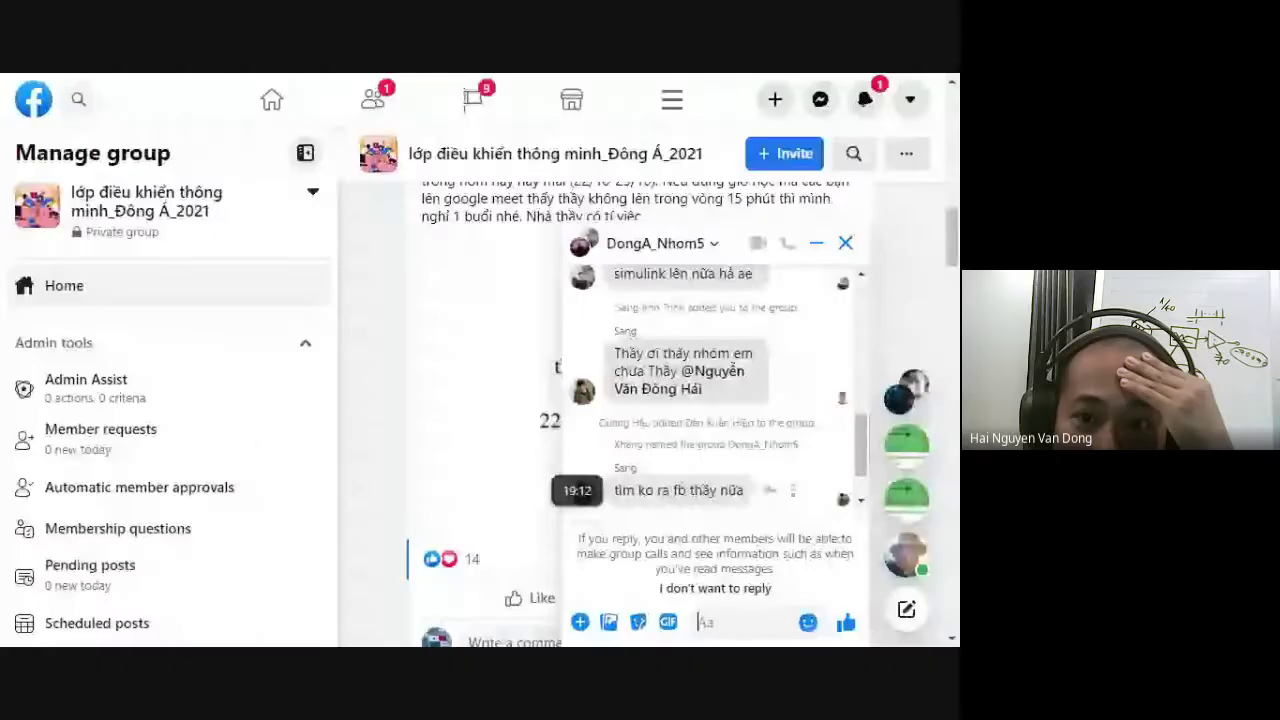
Check the recent group conversations in Facebook Messenger and close the list.
click(820, 99)
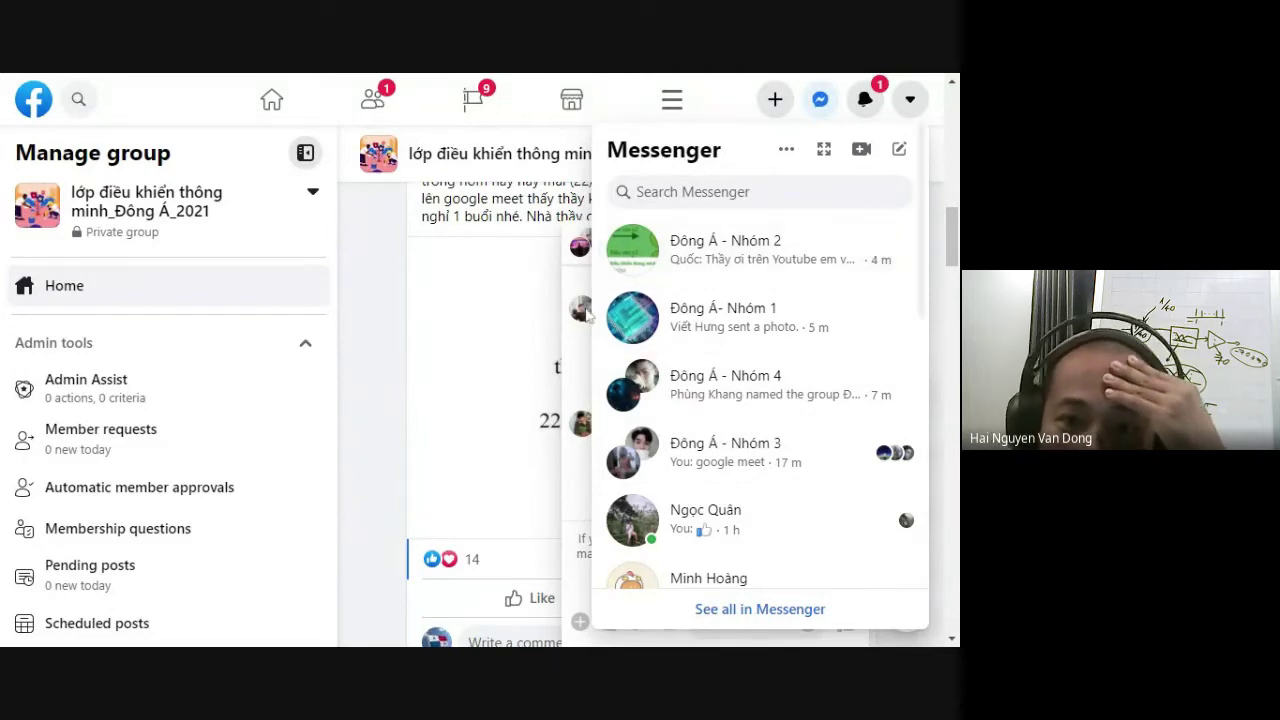
key(Escape)
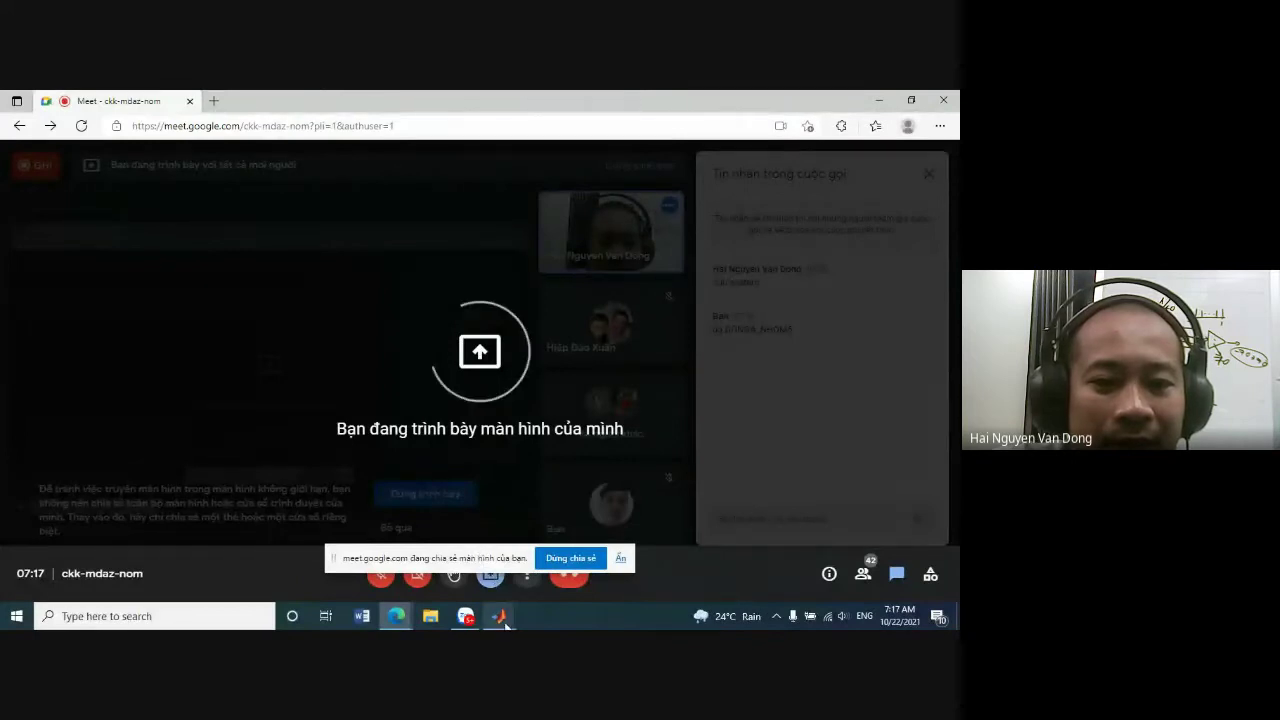
Present the Simulink model dieukhienmo_bondon over the shared meeting window and dismiss the presenting notification.
mouse_move(505, 623)
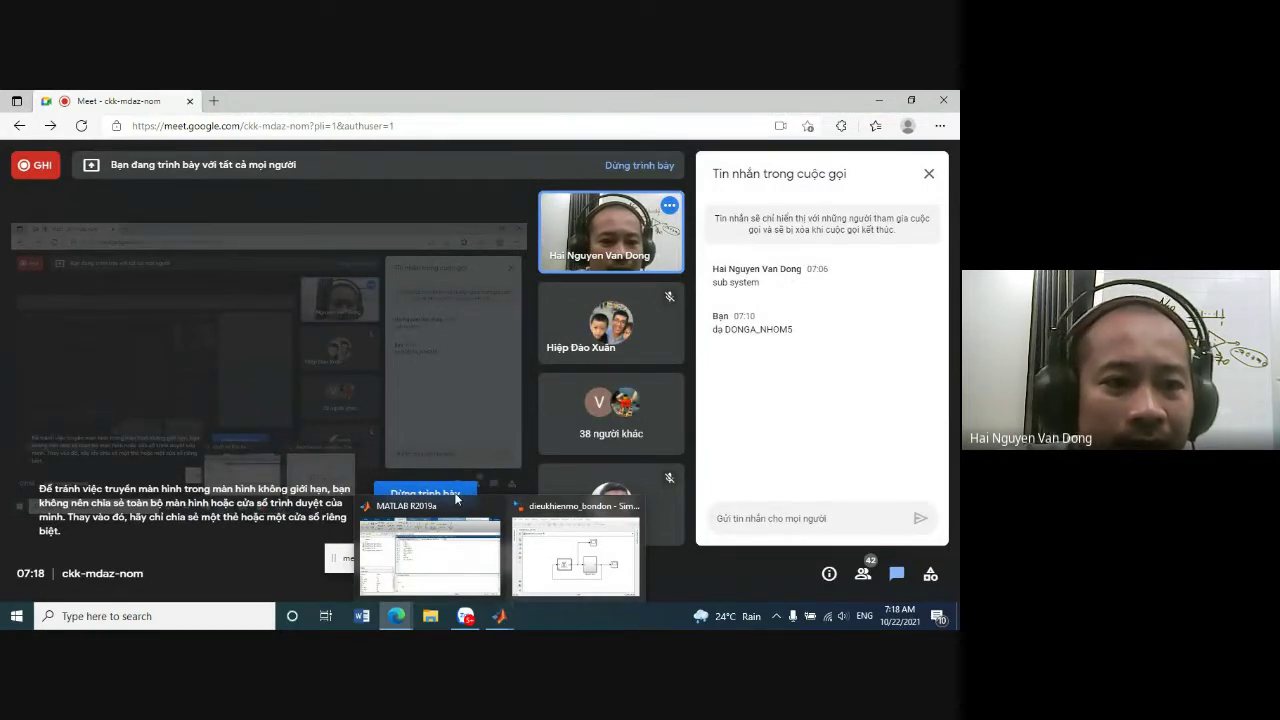
click(585, 557)
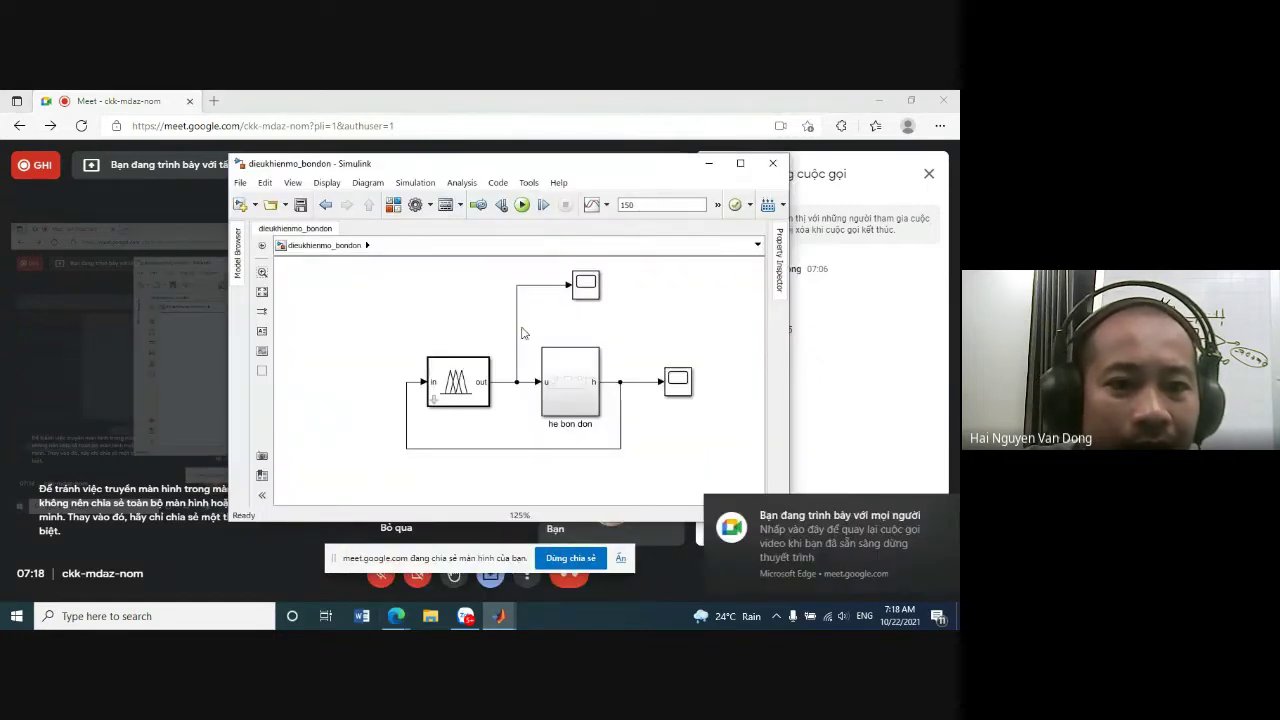
click(942, 505)
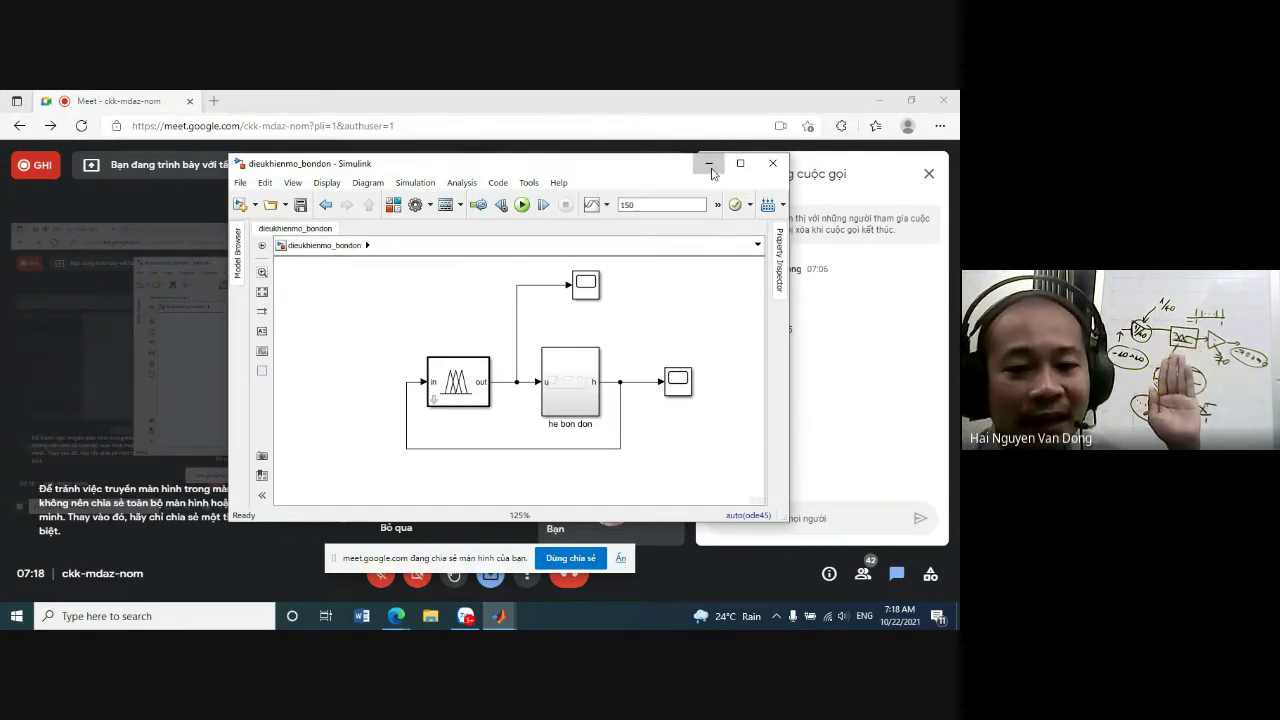
click(710, 170)
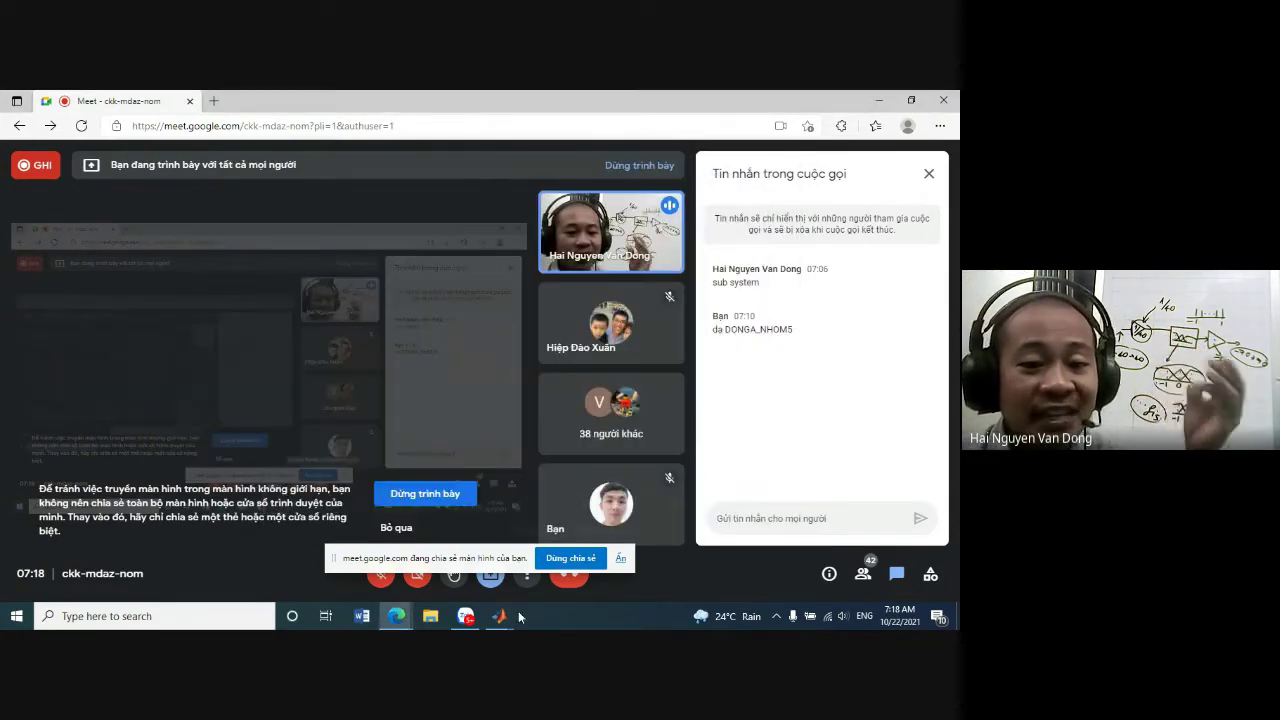
mouse_move(502, 620)
click(565, 565)
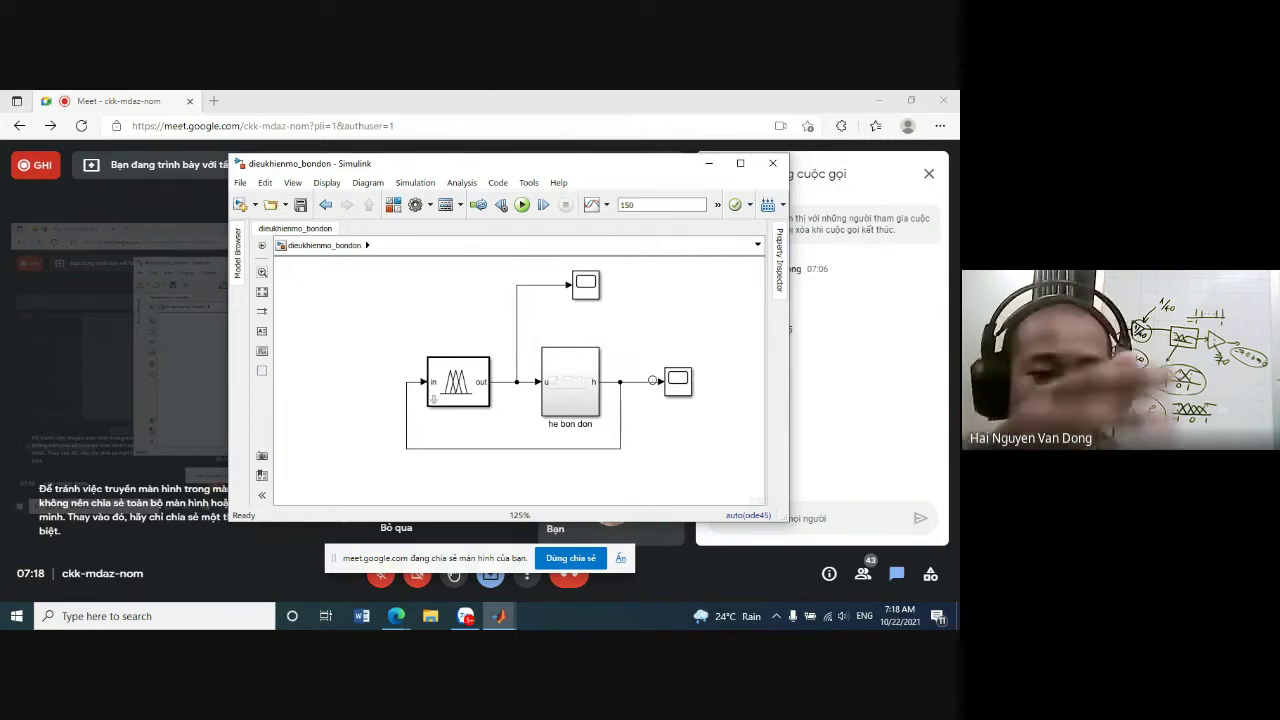
Unmute the microphone in the Meet call and bring the dieukhienmo_bondon model back to the front.
click(381, 580)
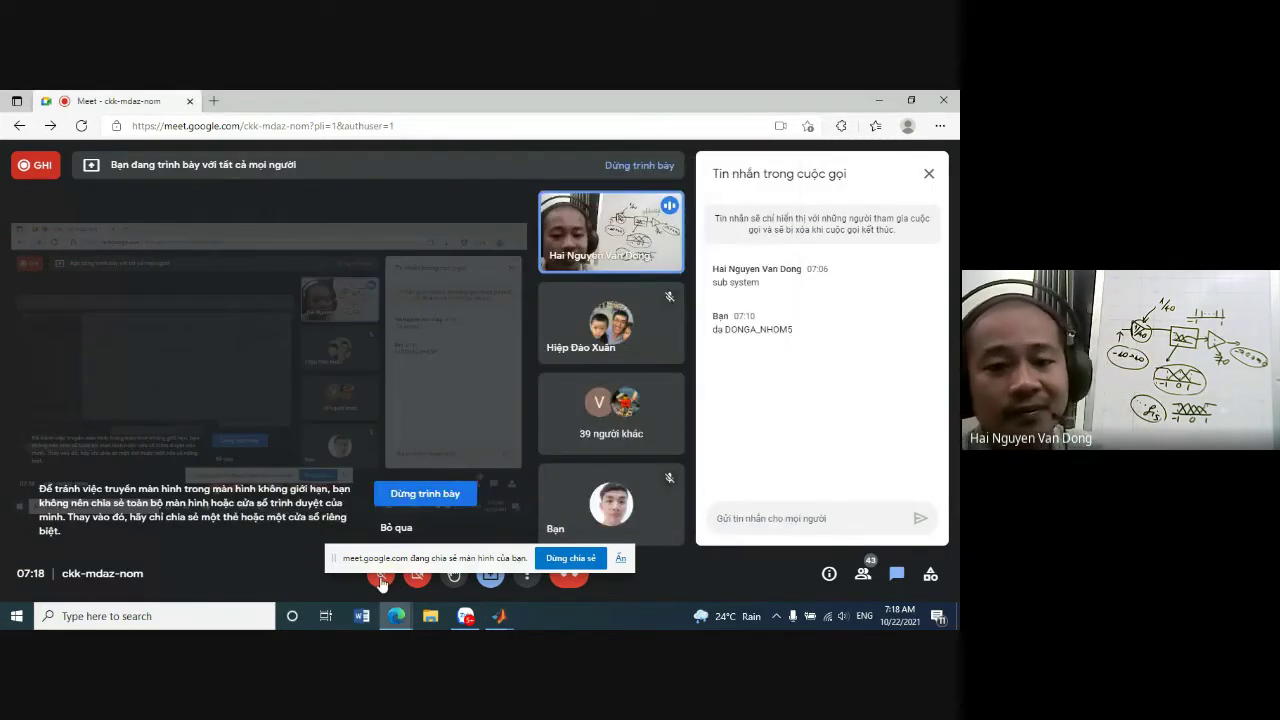
click(381, 580)
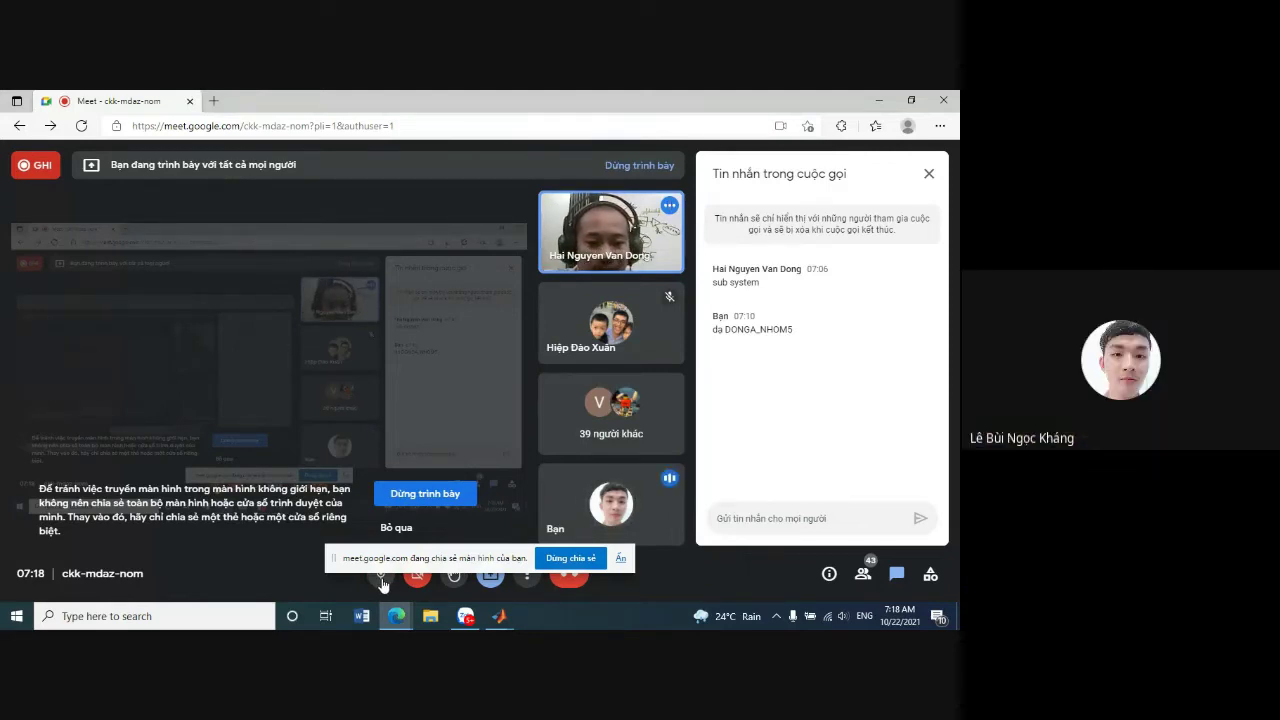
click(500, 616)
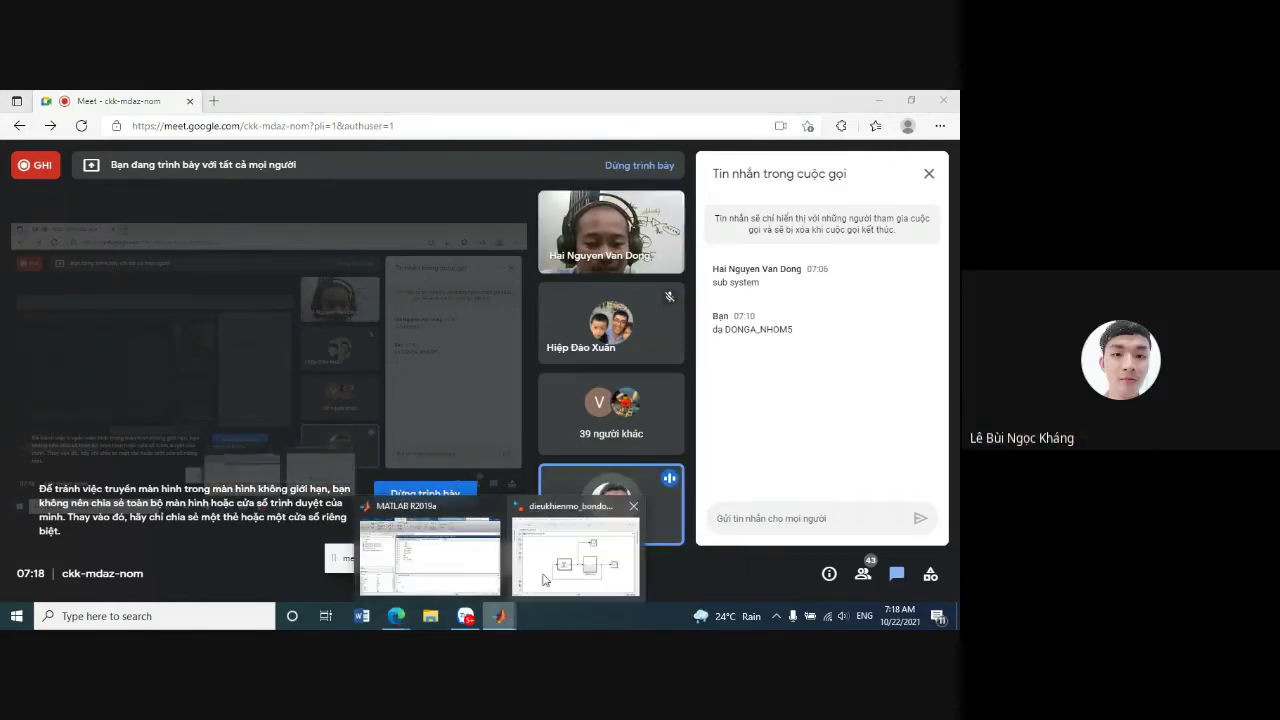
click(545, 580)
Return to the Meet call and pin the lecturer's video to enlarge the whiteboard diagram.
click(270, 583)
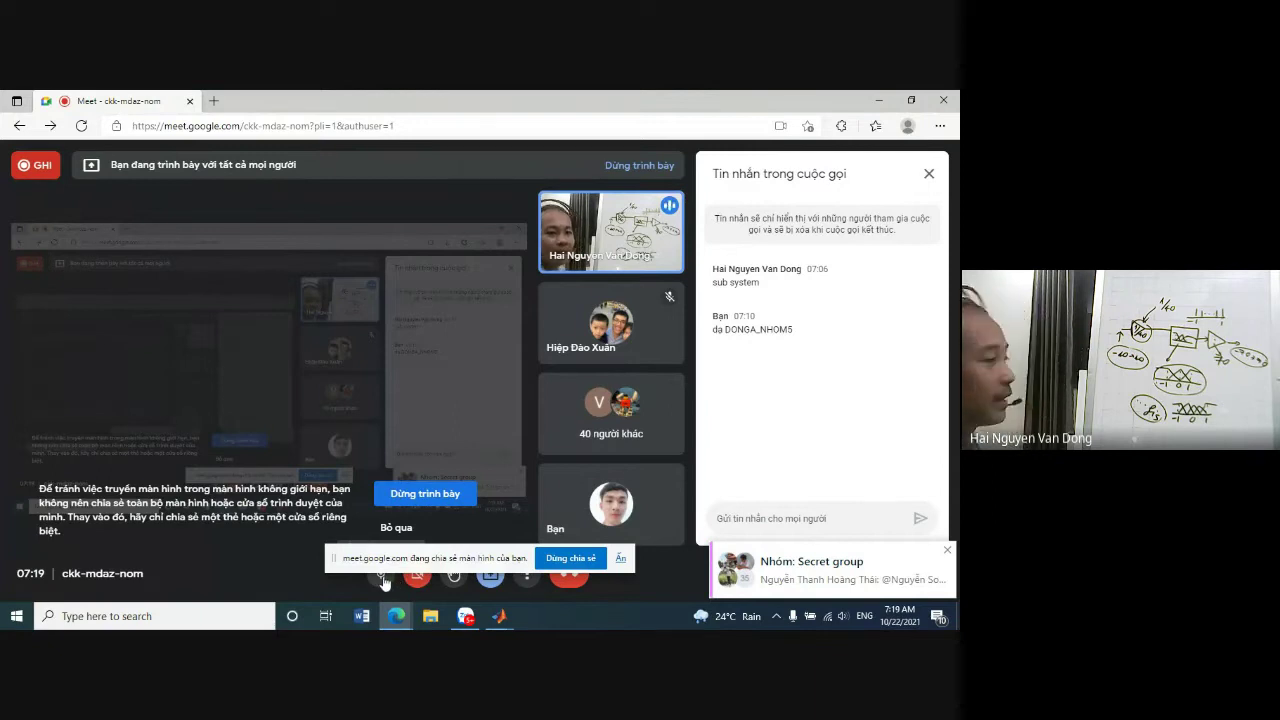
click(580, 231)
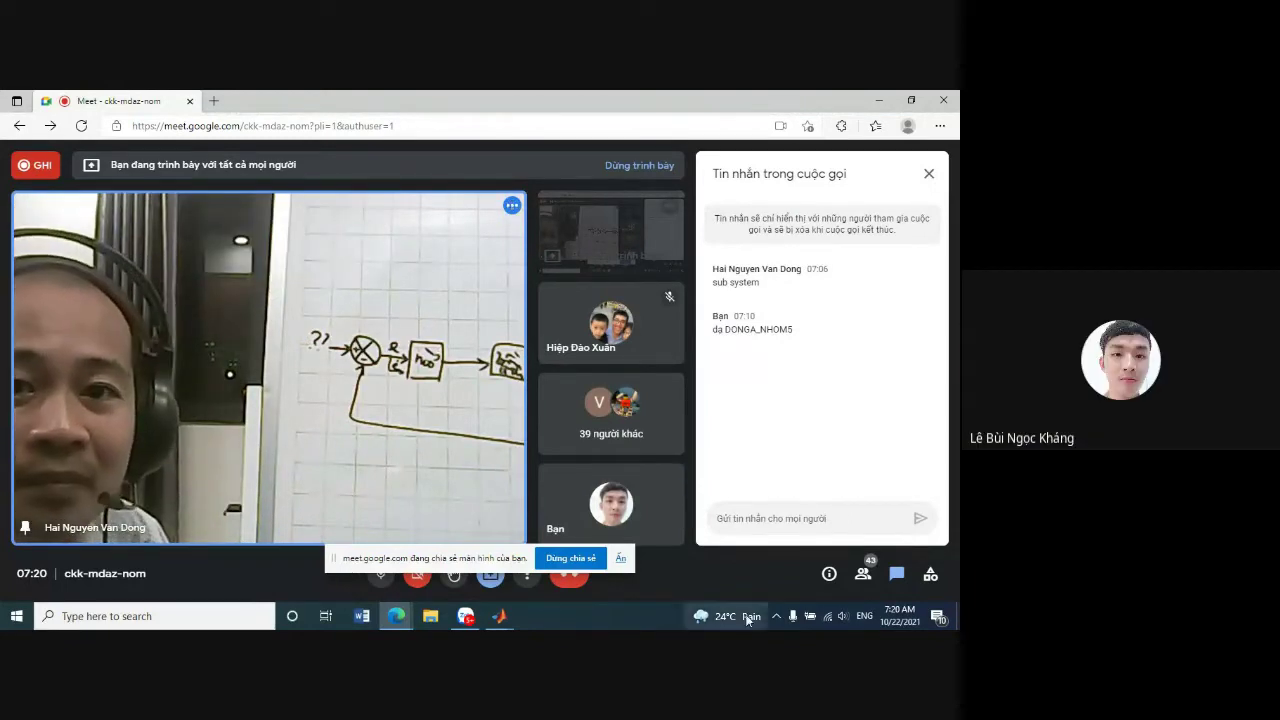
Show the dieukhienmo_bondon model beside the pinned video, cancel the Open dialog and minimize the model window.
mouse_move(490, 616)
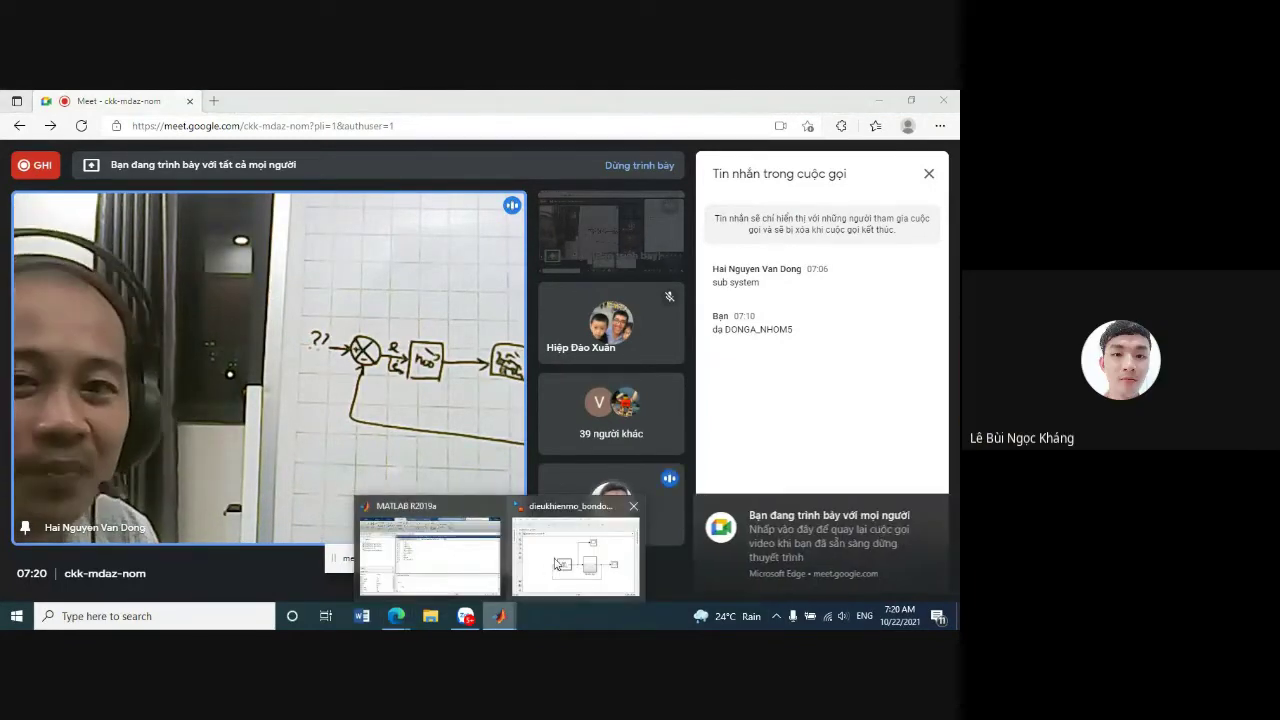
mouse_move(533, 566)
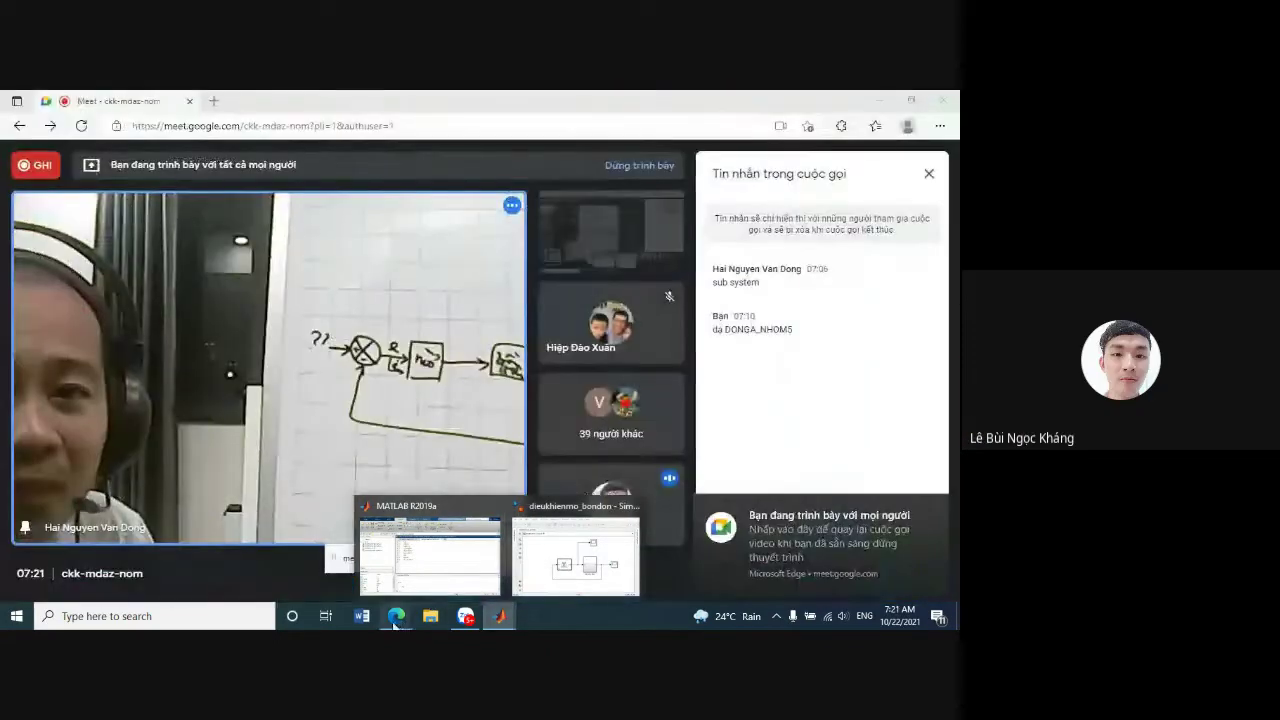
mouse_move(395, 620)
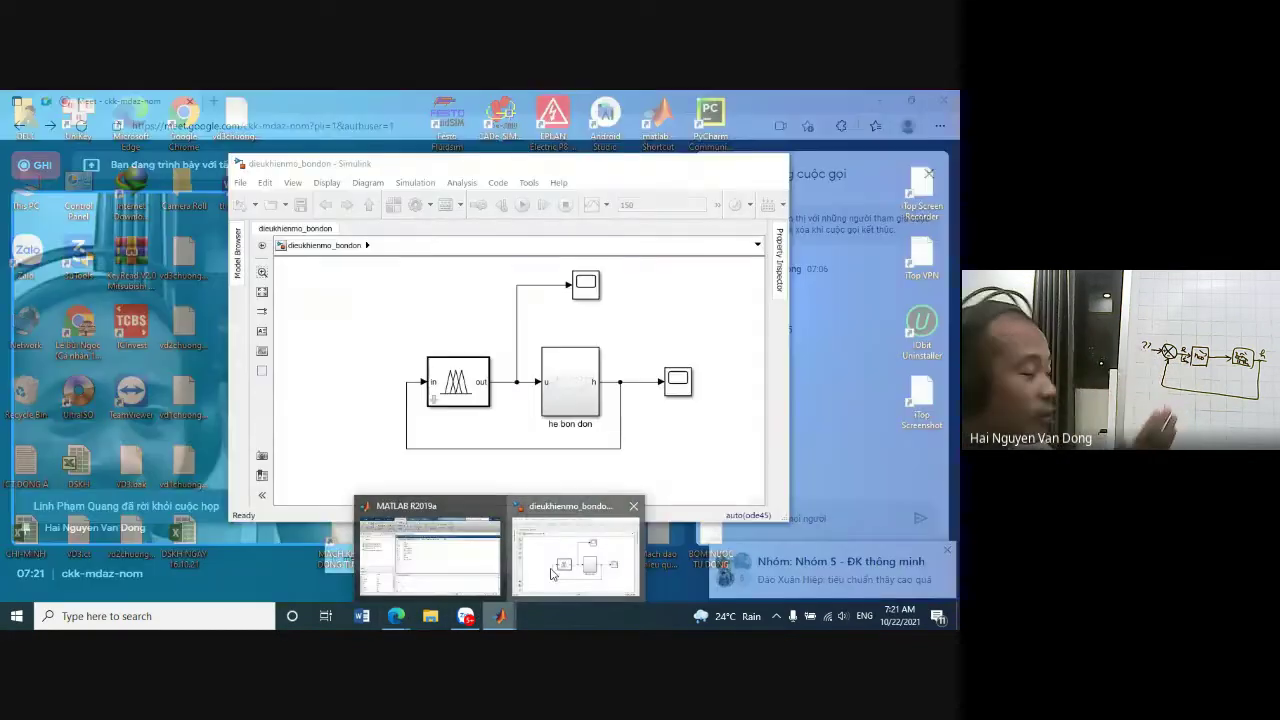
click(550, 573)
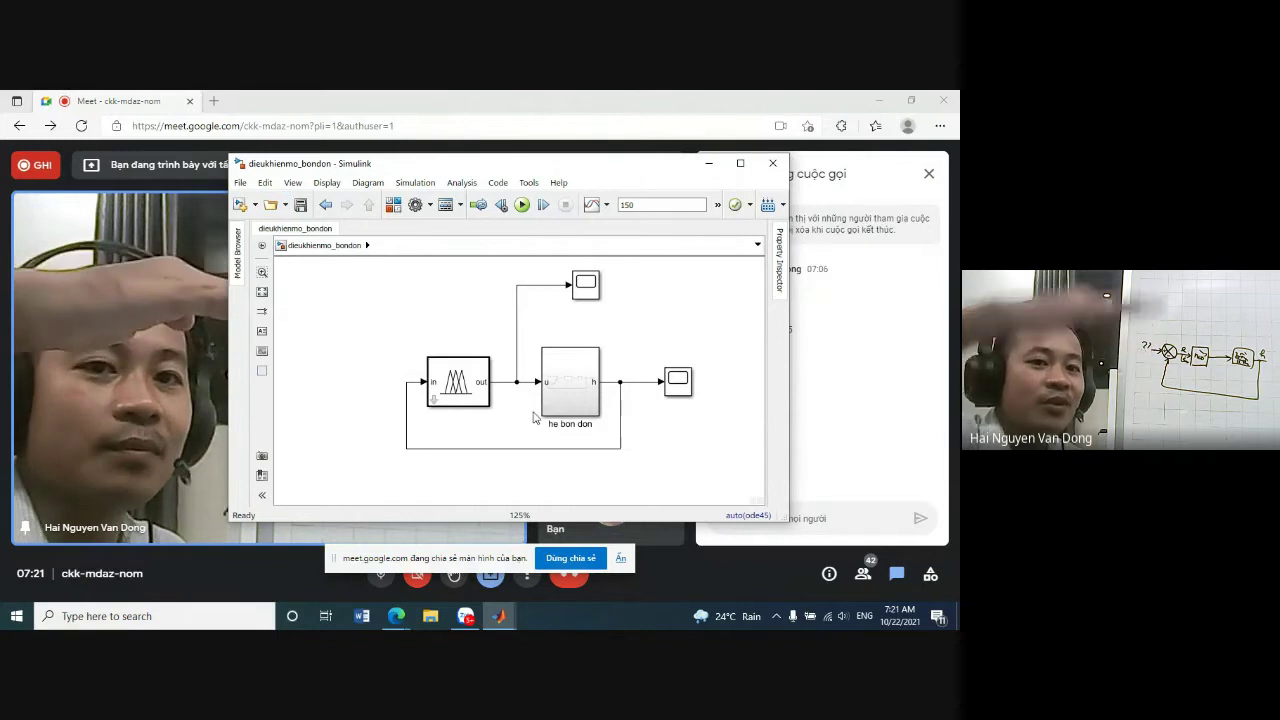
click(395, 618)
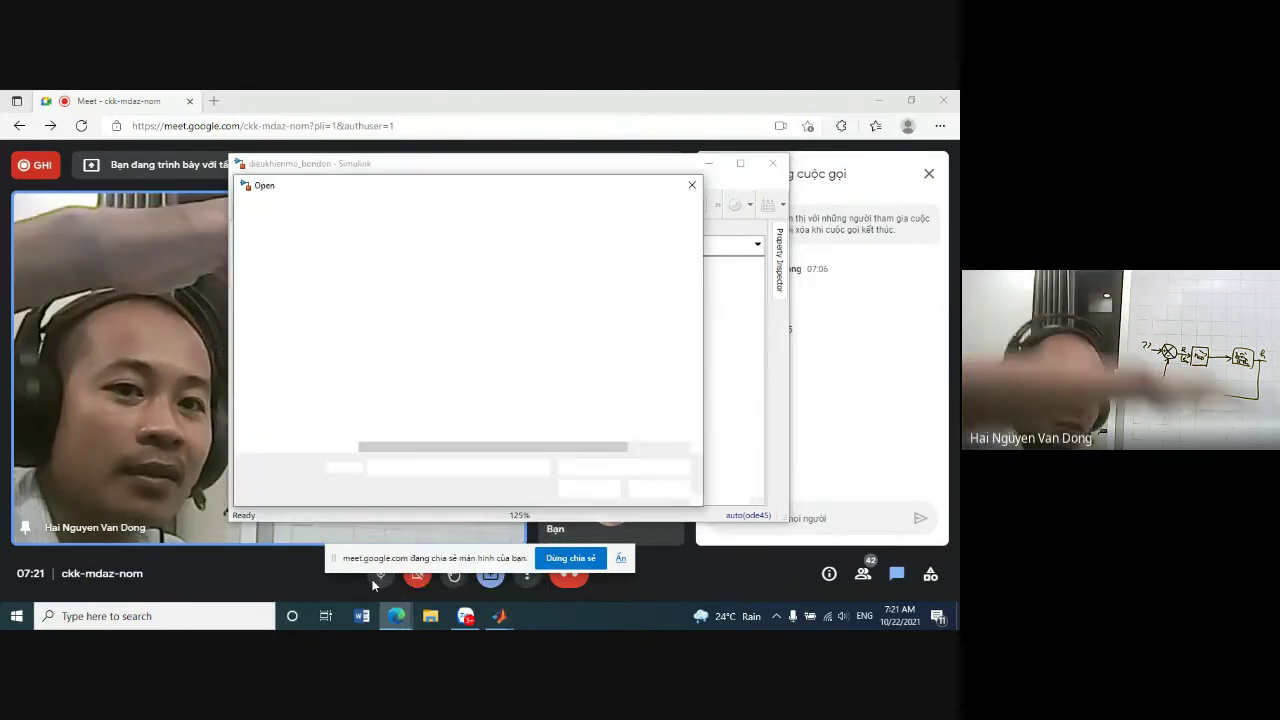
click(690, 187)
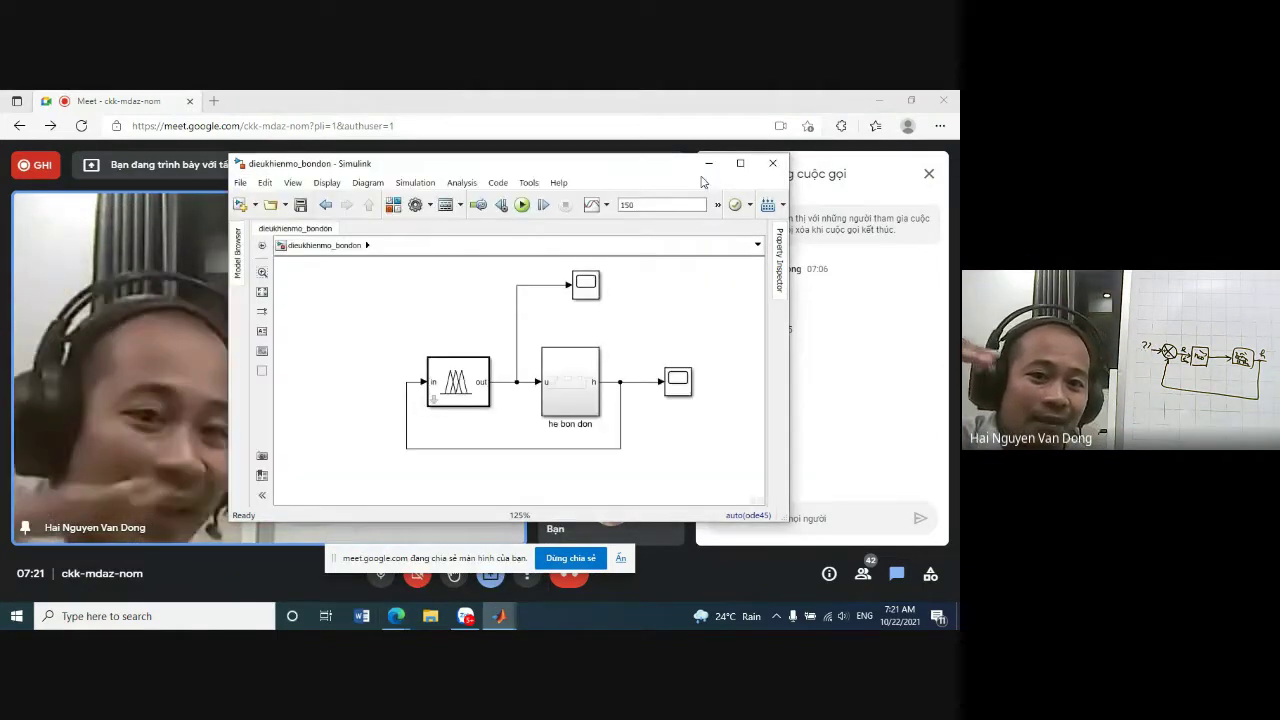
click(708, 163)
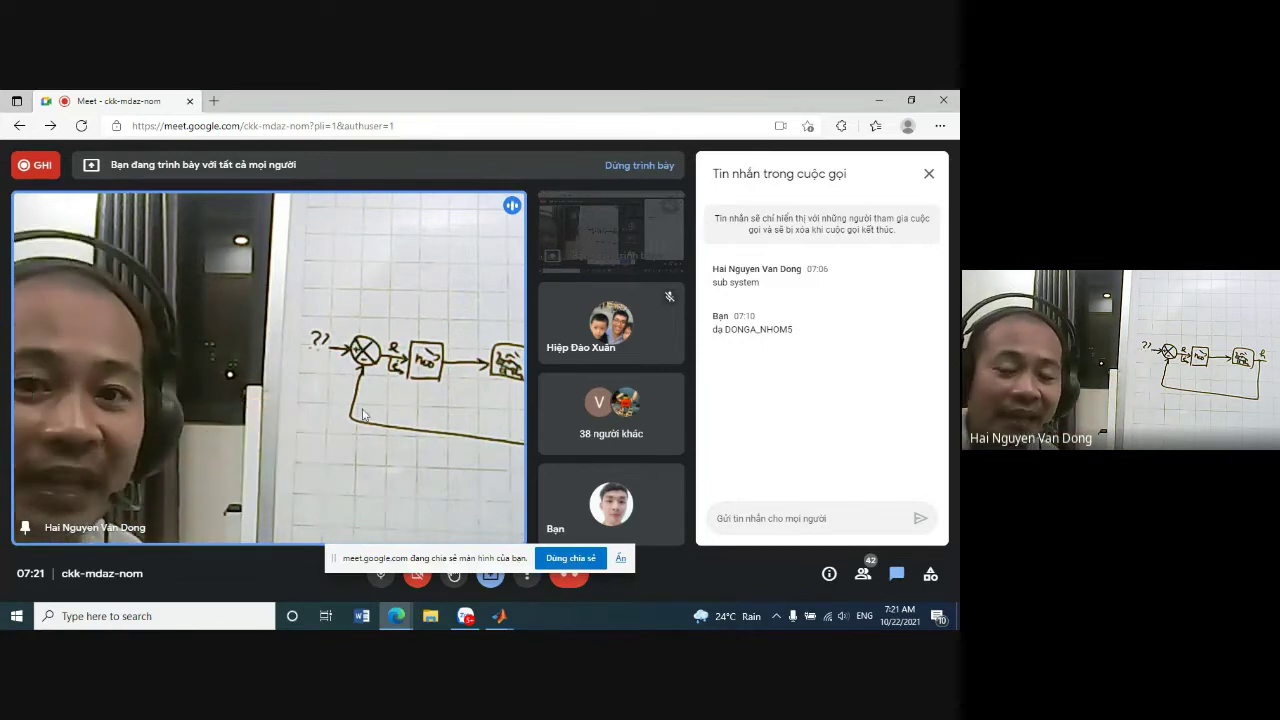
Preview the dieukhienmo_bondon model window, return to the Meet call and stop sharing the screen.
click(501, 617)
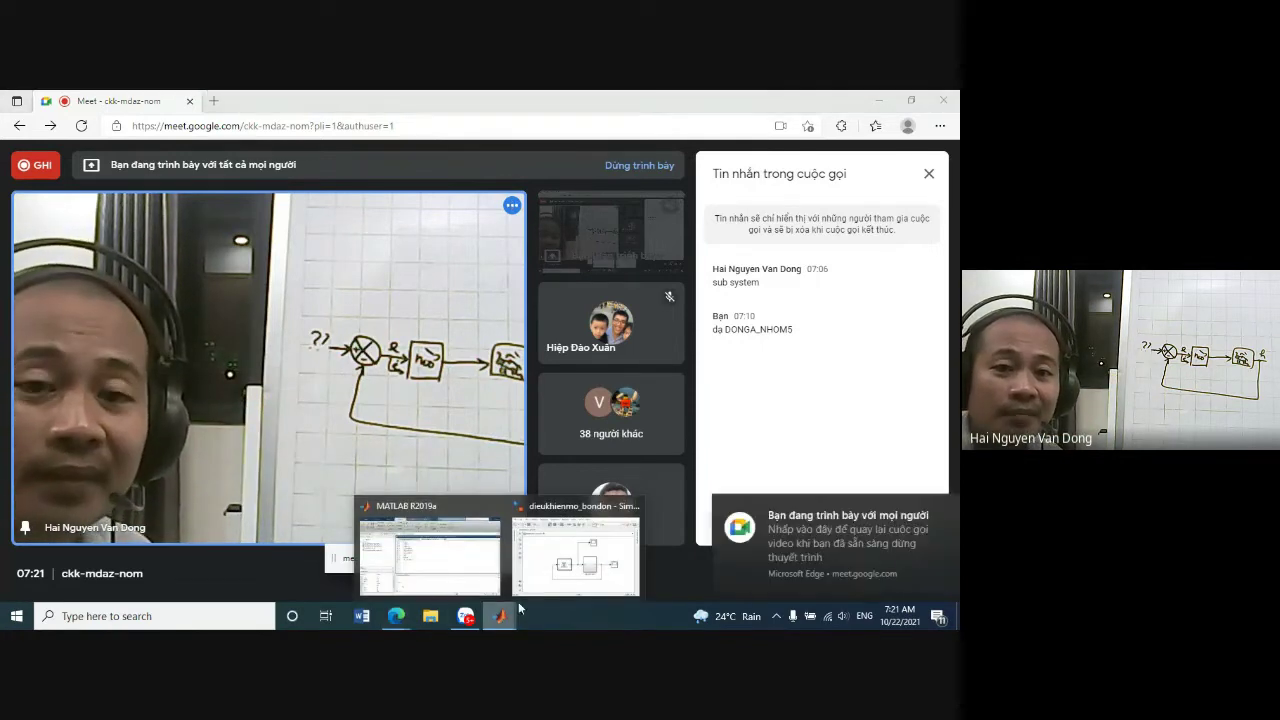
click(928, 507)
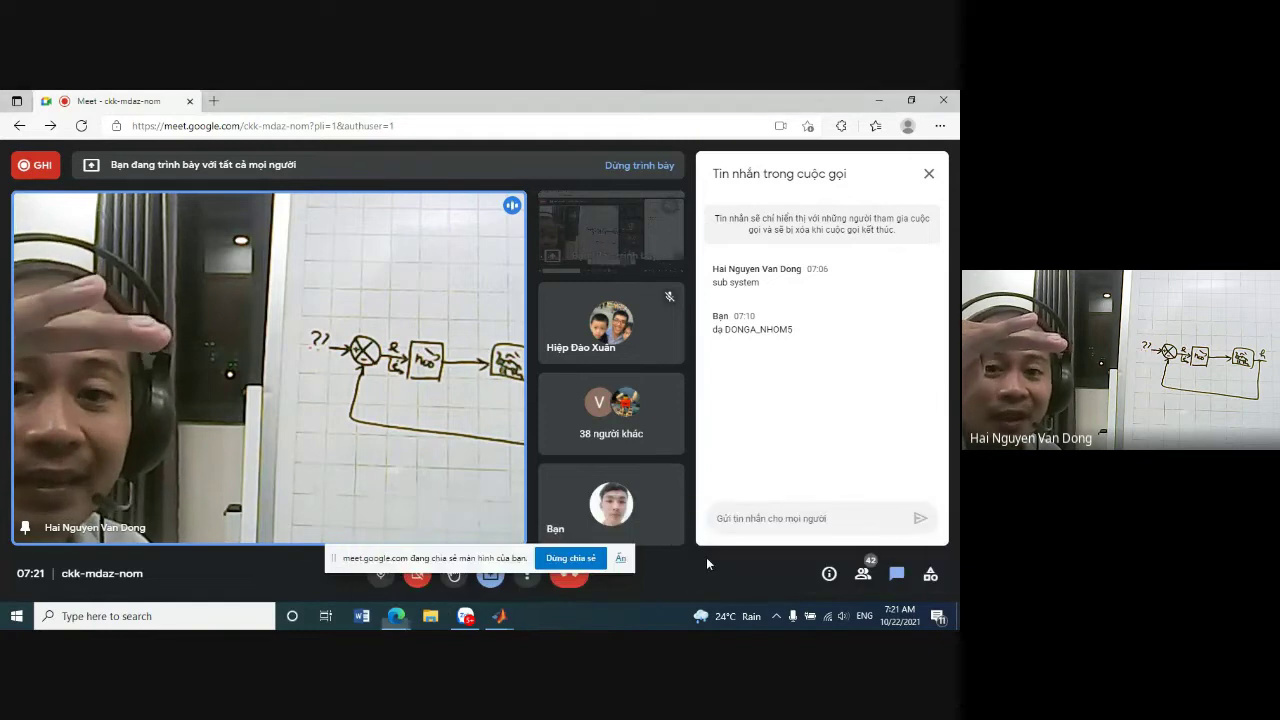
click(503, 617)
mouse_move(548, 577)
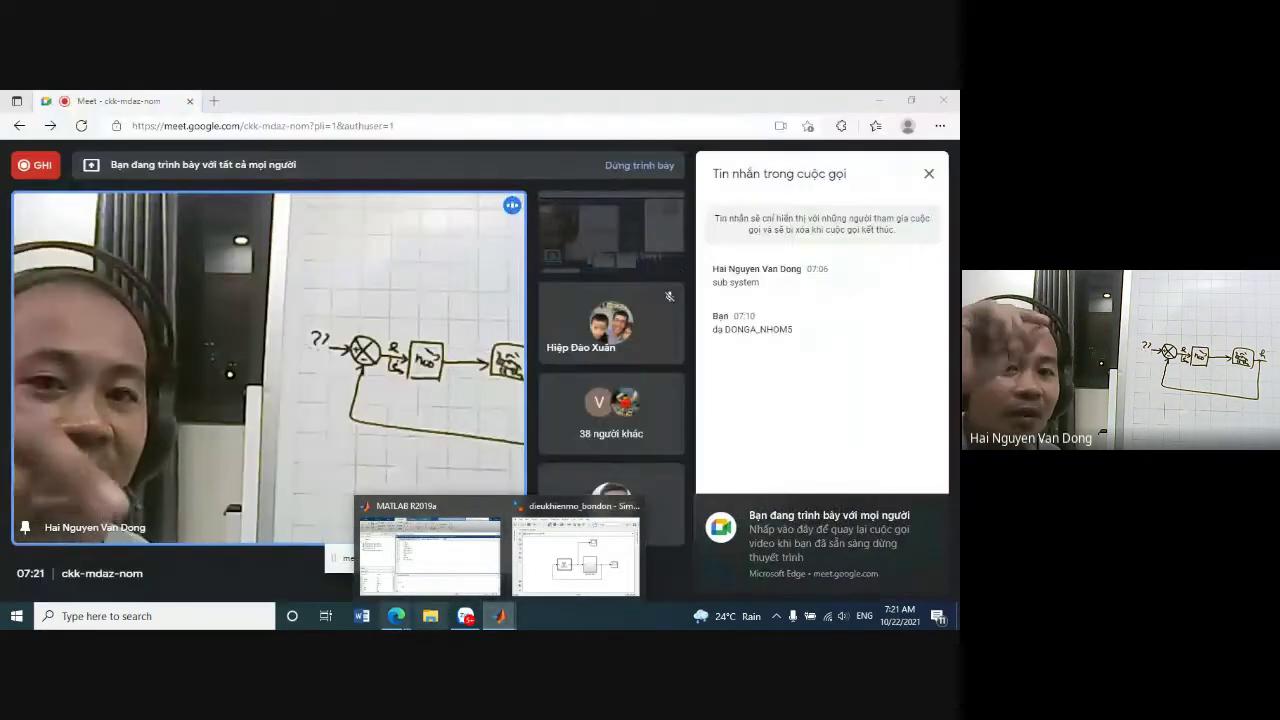
mouse_move(396, 616)
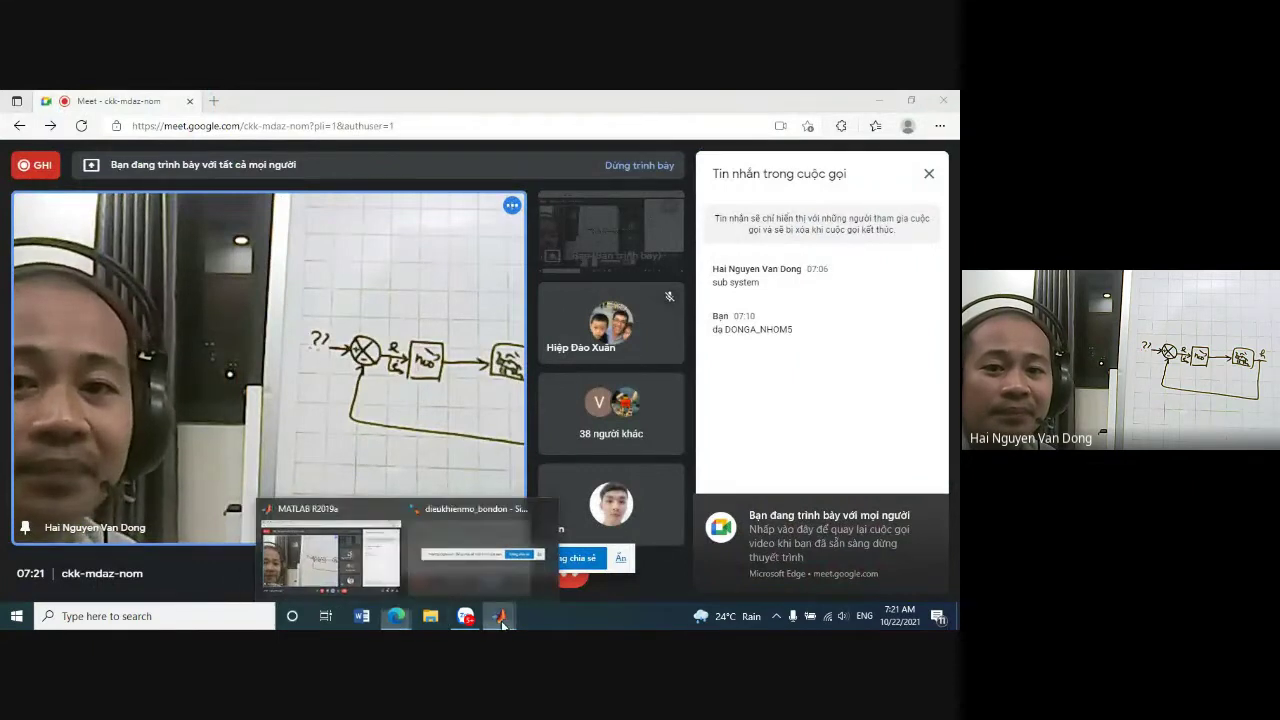
mouse_move(500, 616)
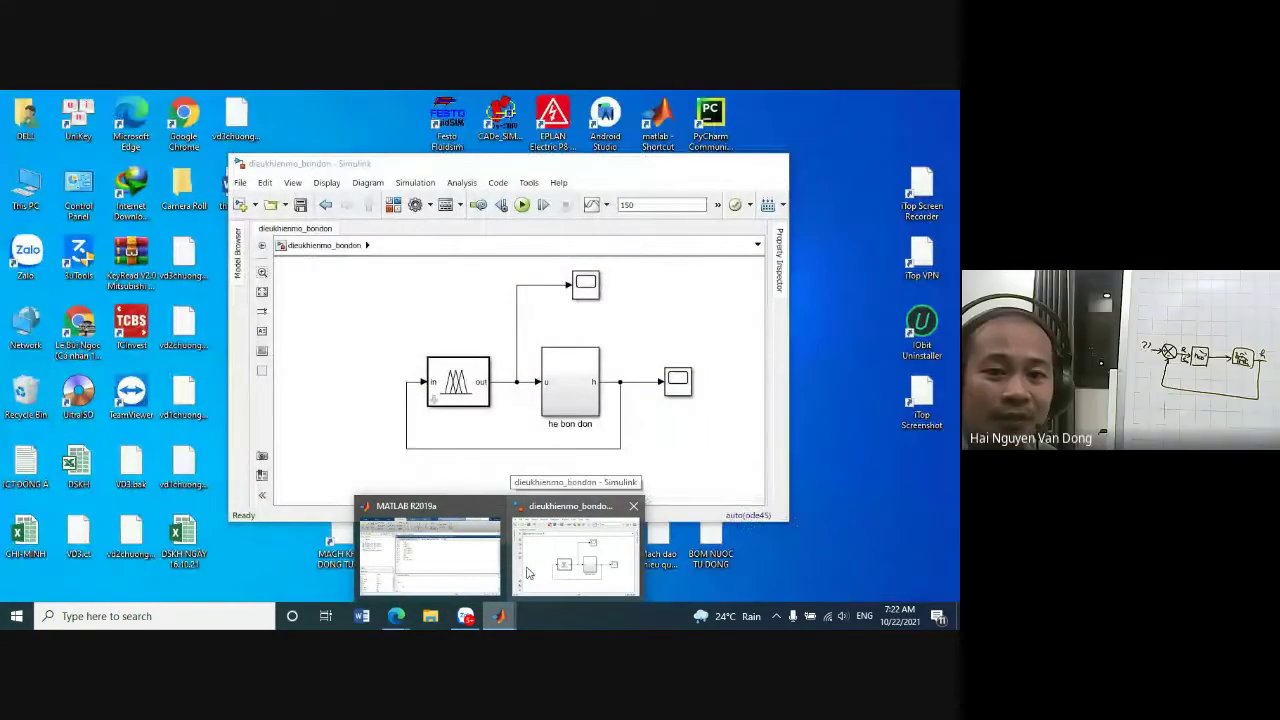
mouse_move(463, 558)
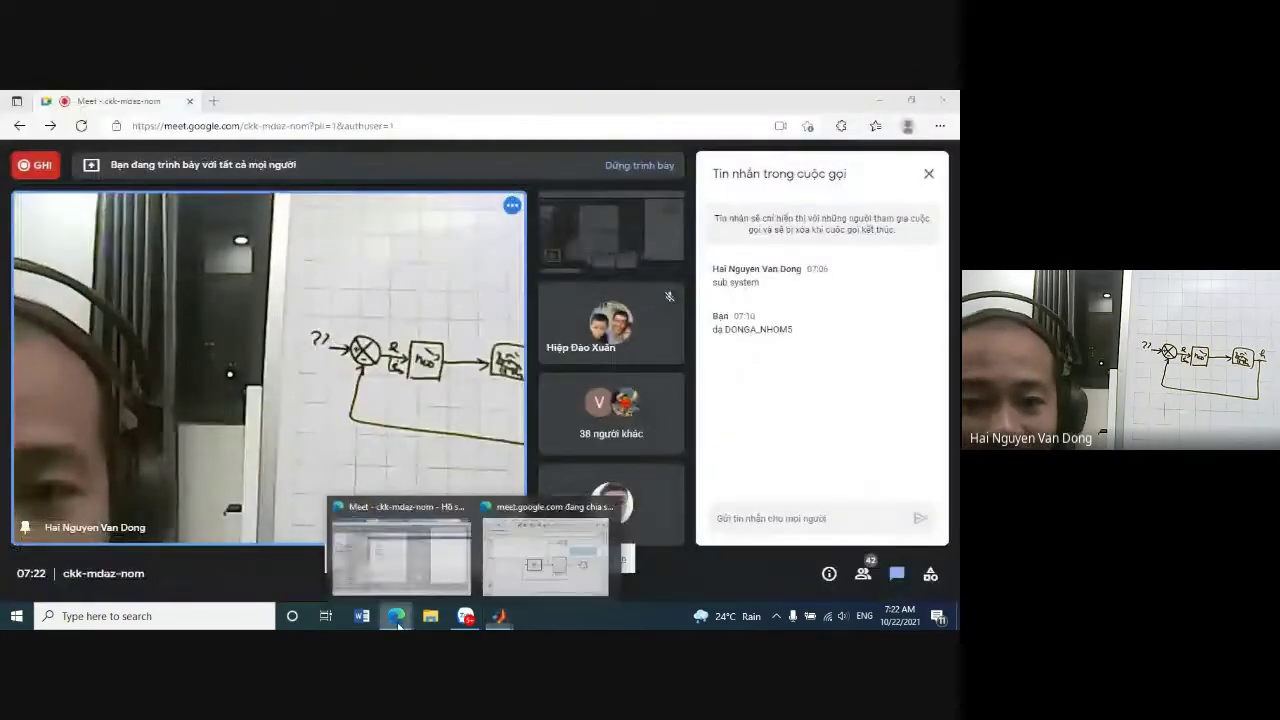
click(400, 555)
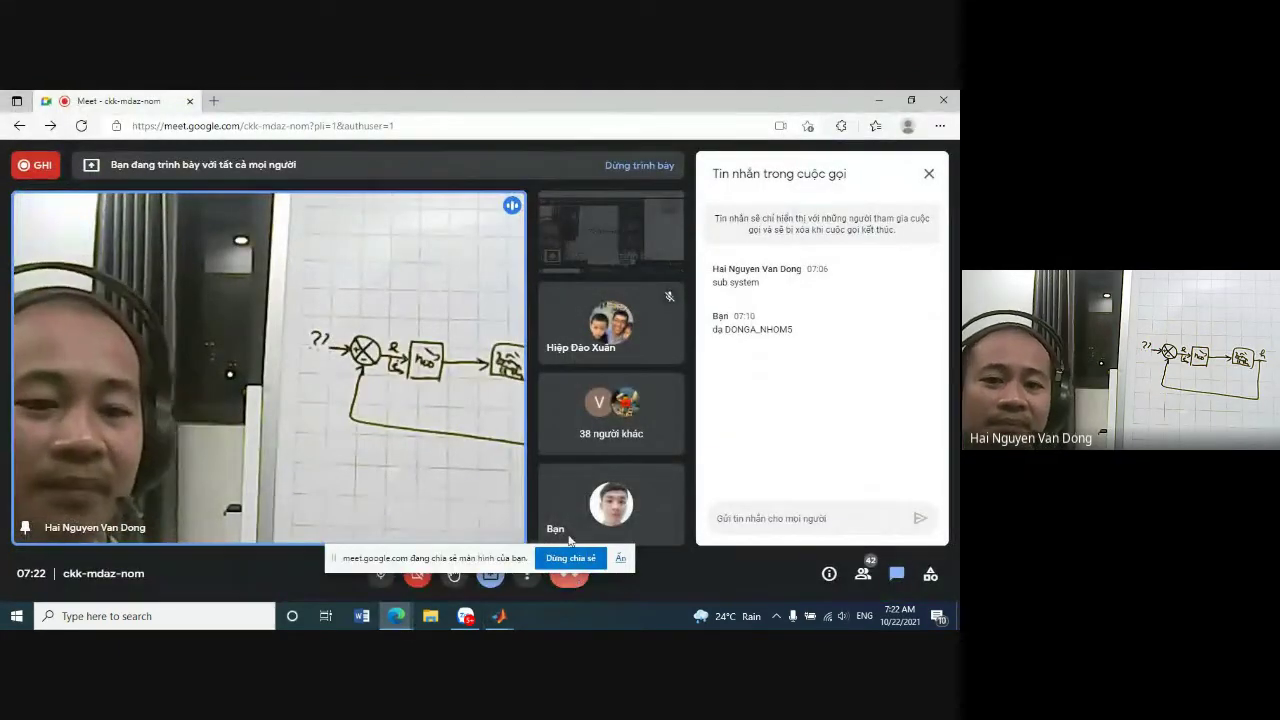
click(571, 558)
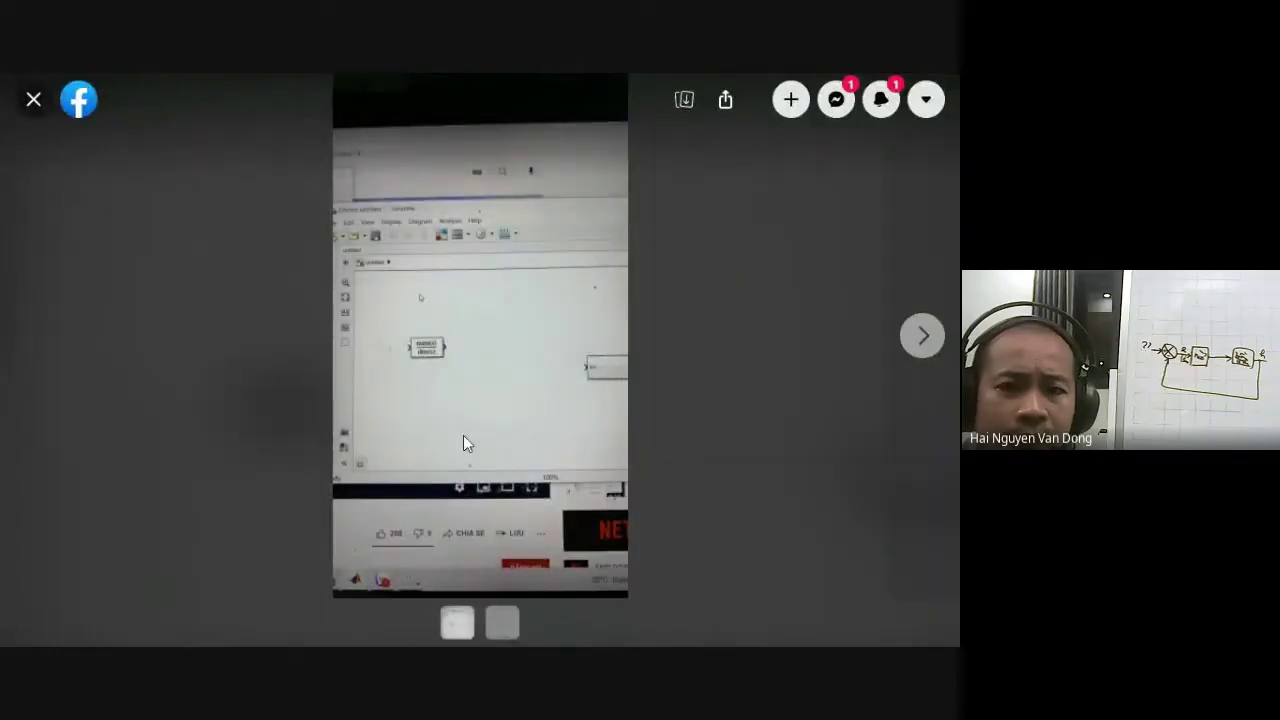
Examine the student's photo of the Simulink block in the Đông Á- Nhóm 1 chat and return to the conversation.
click(33, 99)
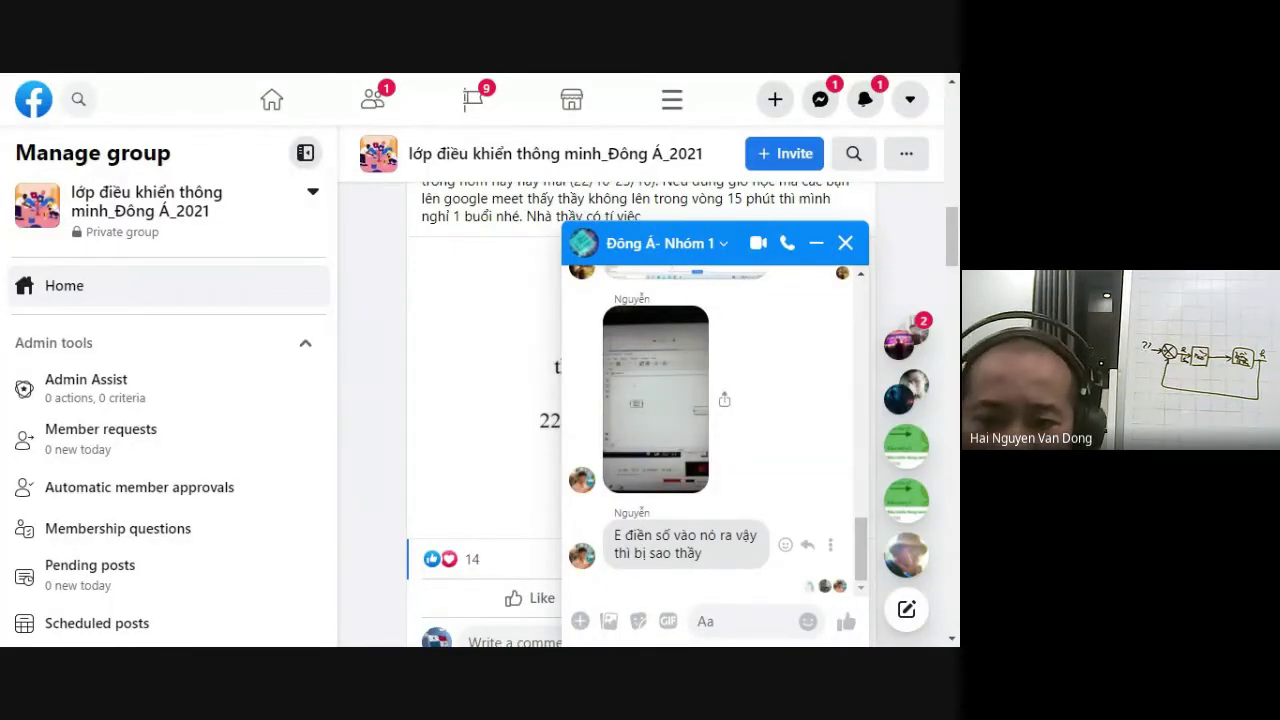
click(664, 438)
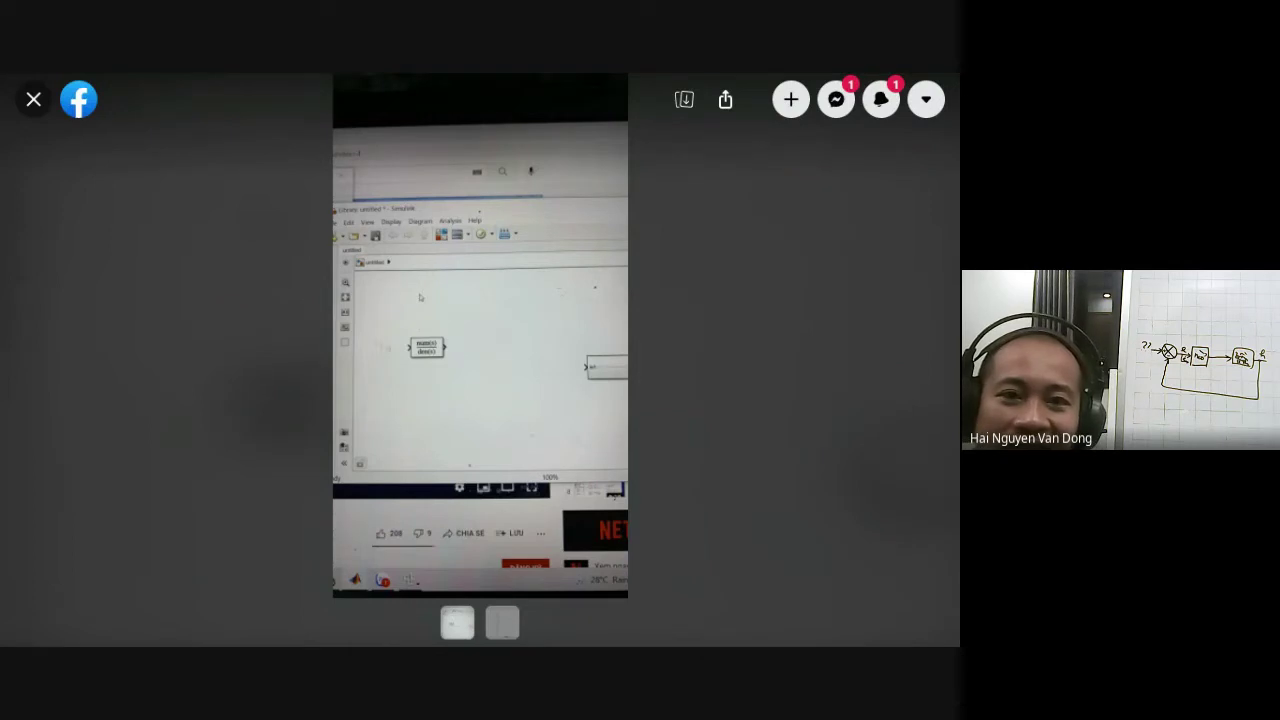
click(33, 100)
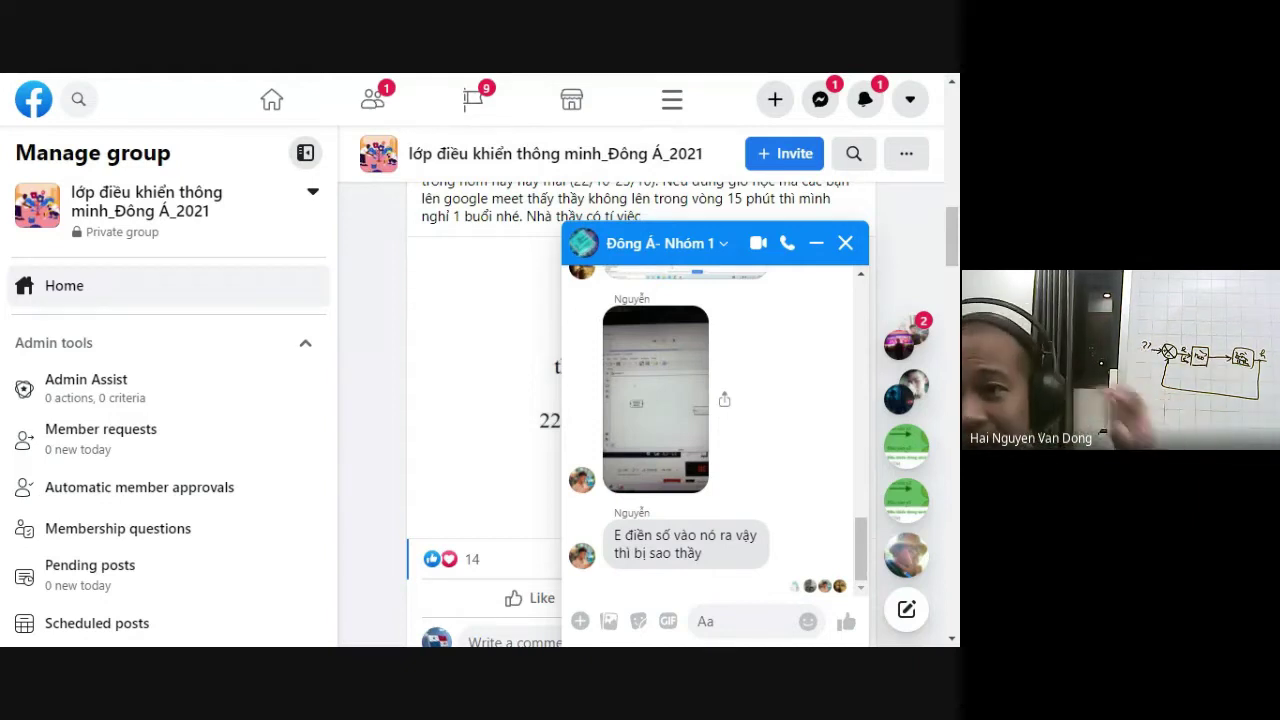
Search Messenger for "Đông Á - Nhóm 6" and open the Đông Á Nhóm 6 group chat.
click(820, 99)
click(758, 184)
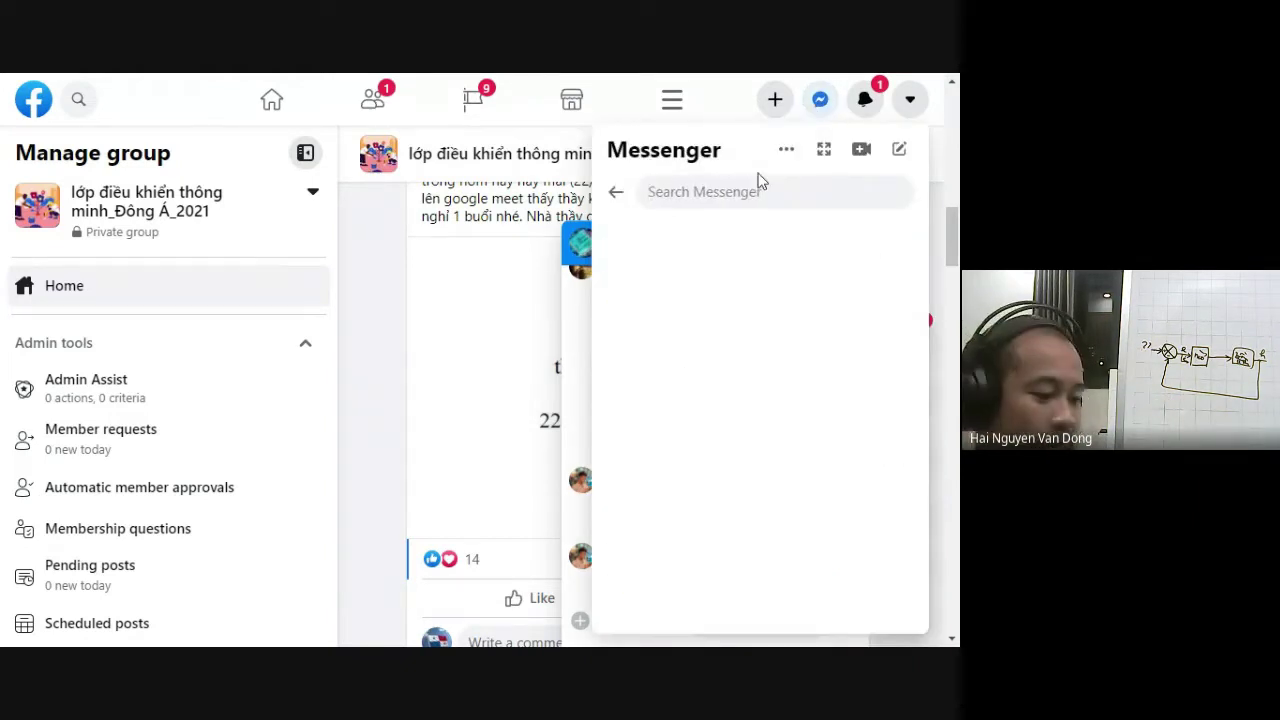
text(Đông A)
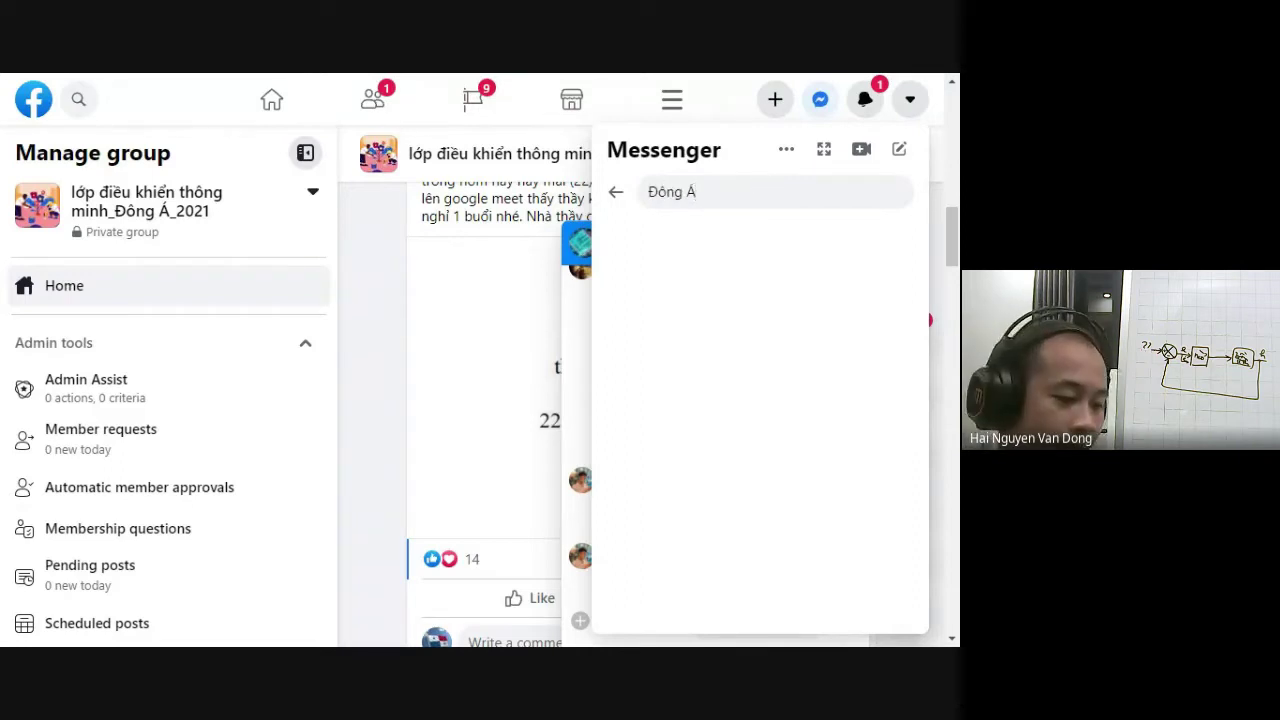
text( - nhóm)
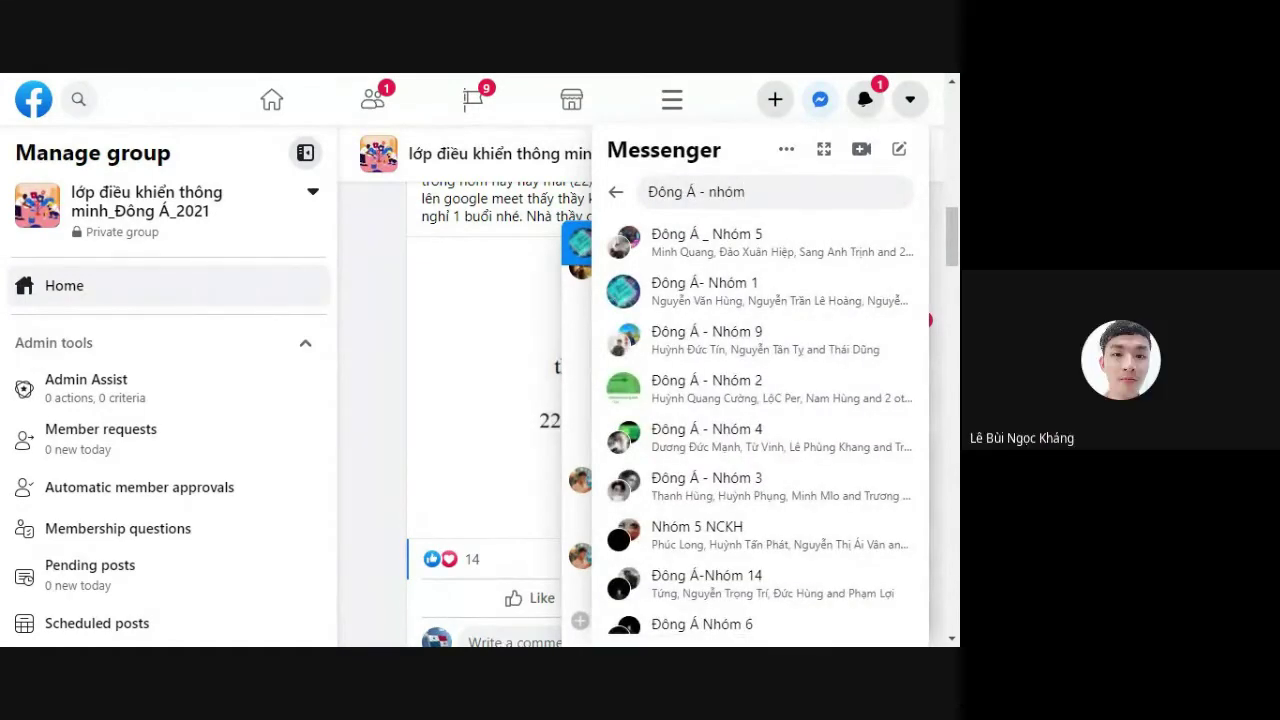
text( 6)
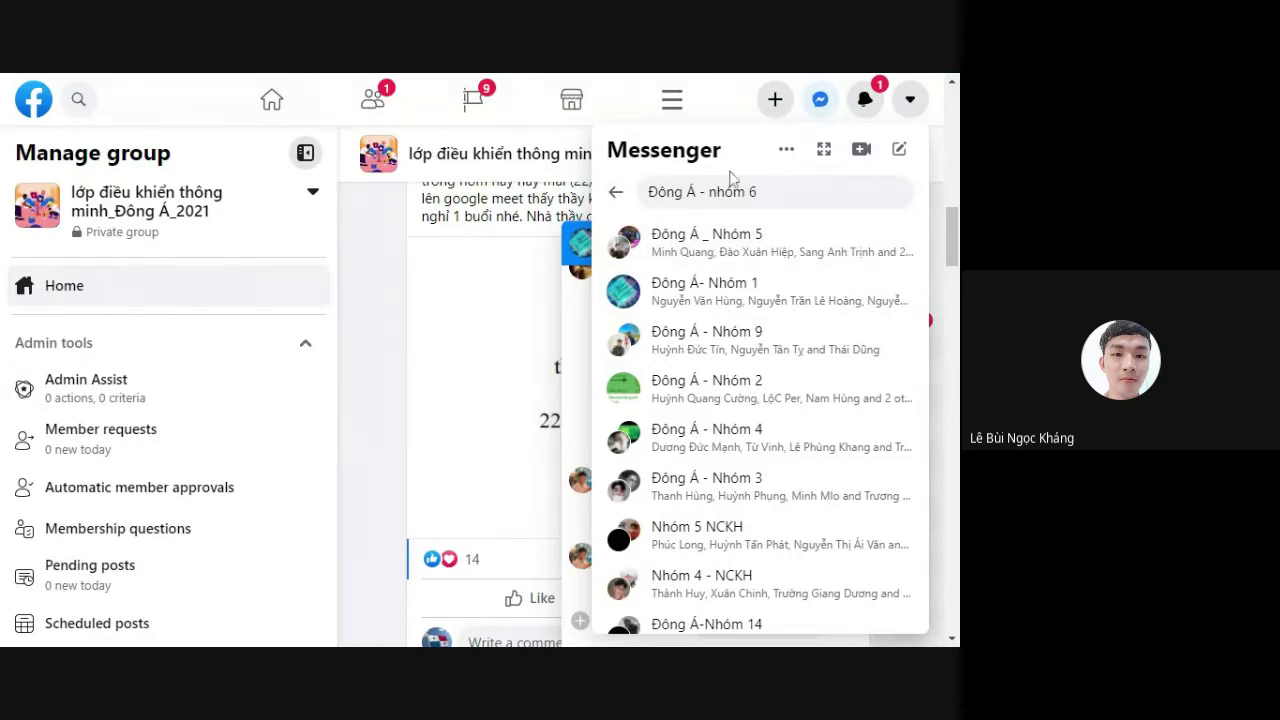
key(BackSpace)
text(N)
scroll(677, 323, down, 2)
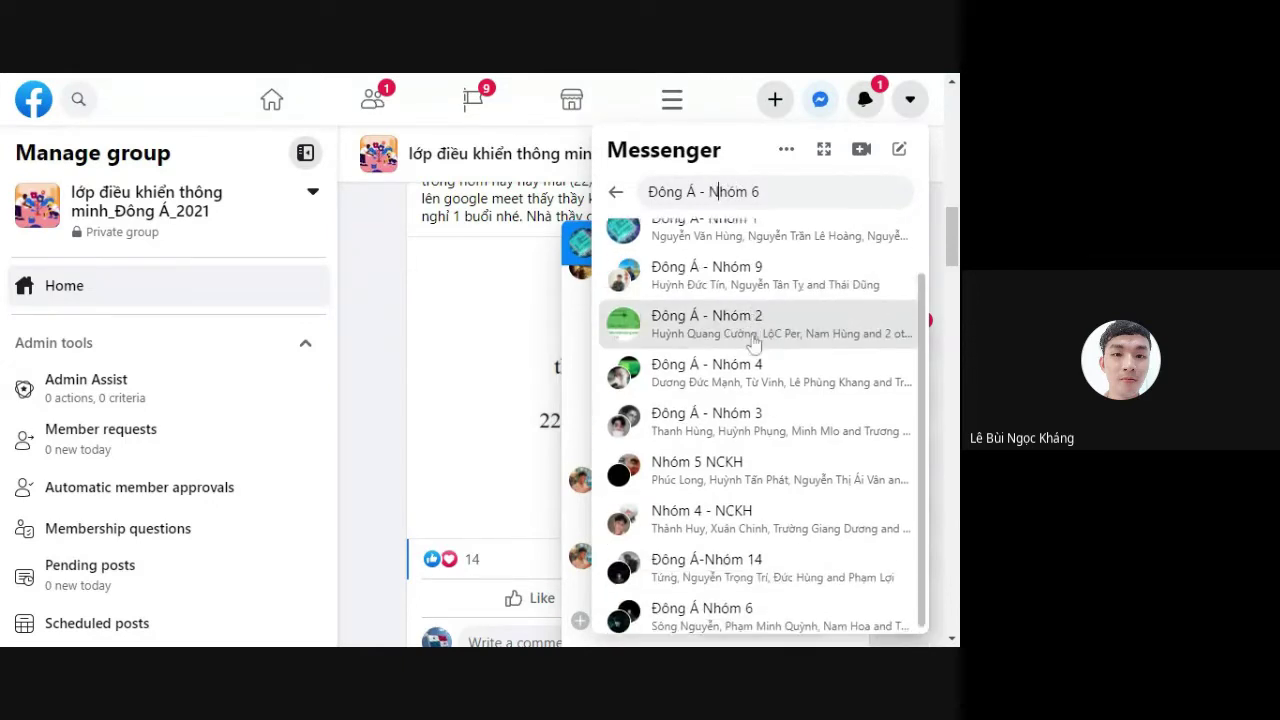
click(778, 610)
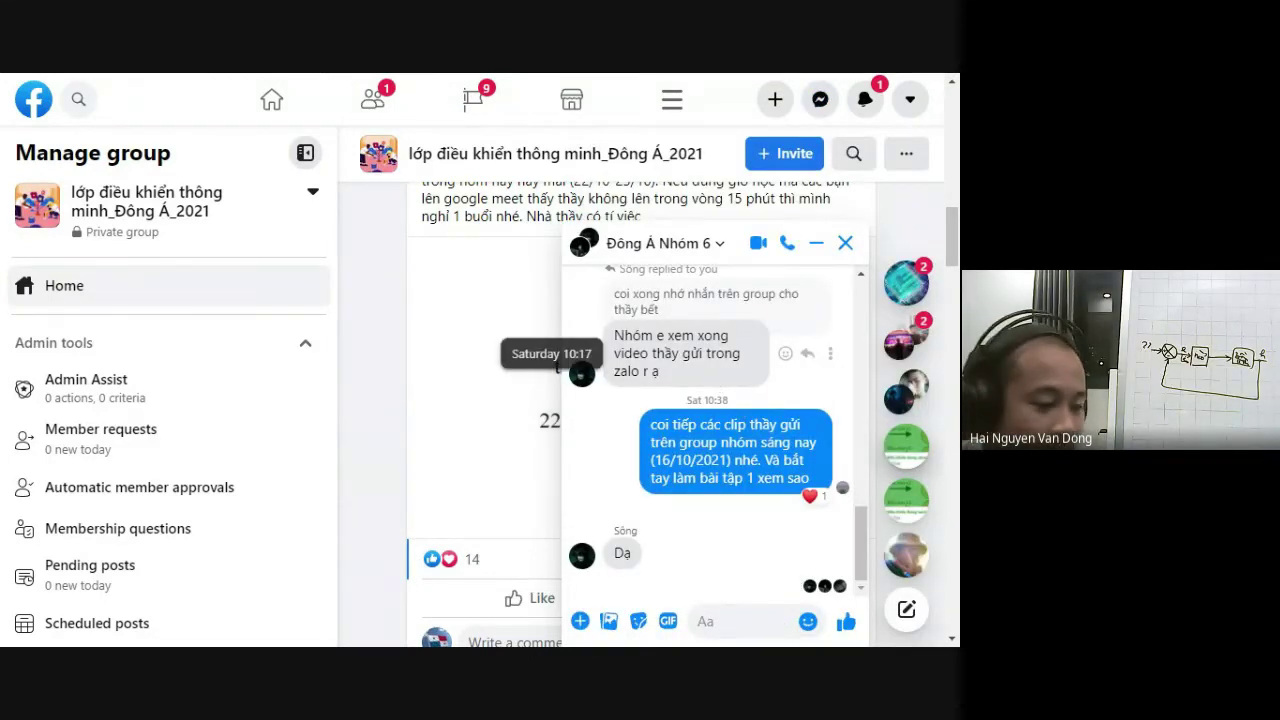
Send the message "online đi mấy em" to the Đông Á Nhóm 6 chat.
text(online d)
text(i mấy em)
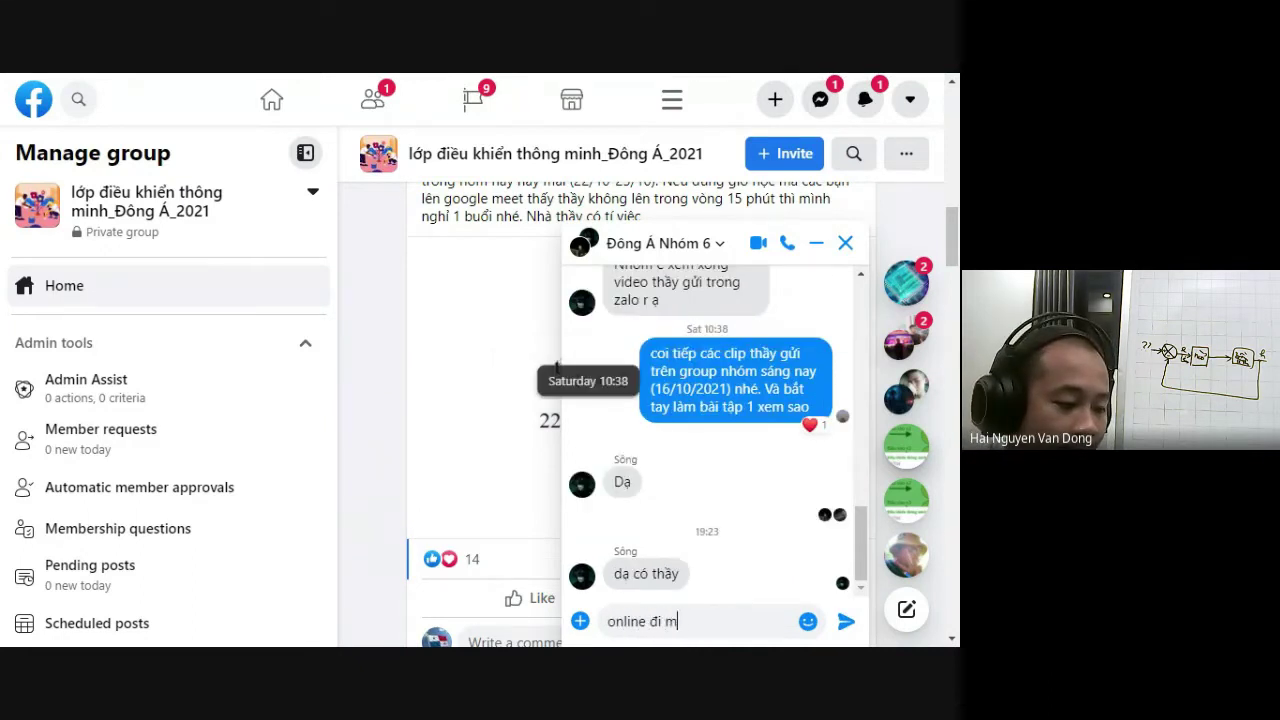
key(Return)
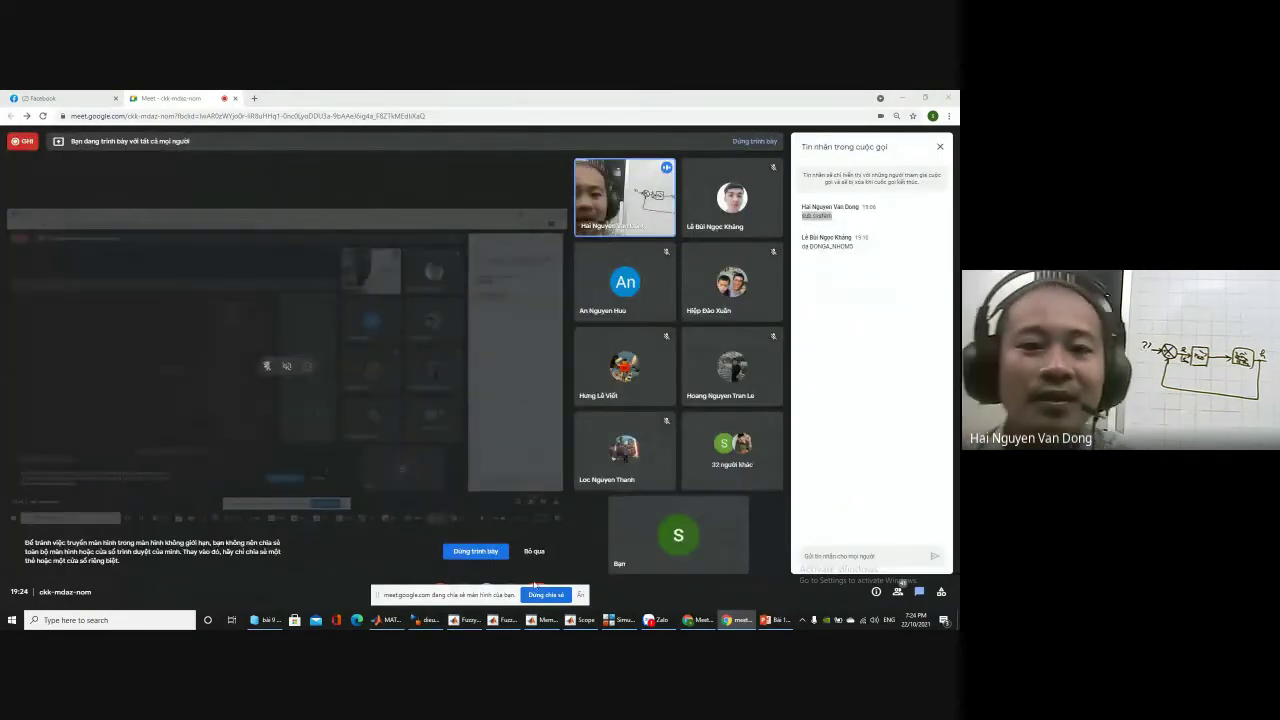
Show the Untitled and mbonnuoc Fuzzy Logic Designer windows, ending with the dieukhienmo Simulink model in front.
click(470, 620)
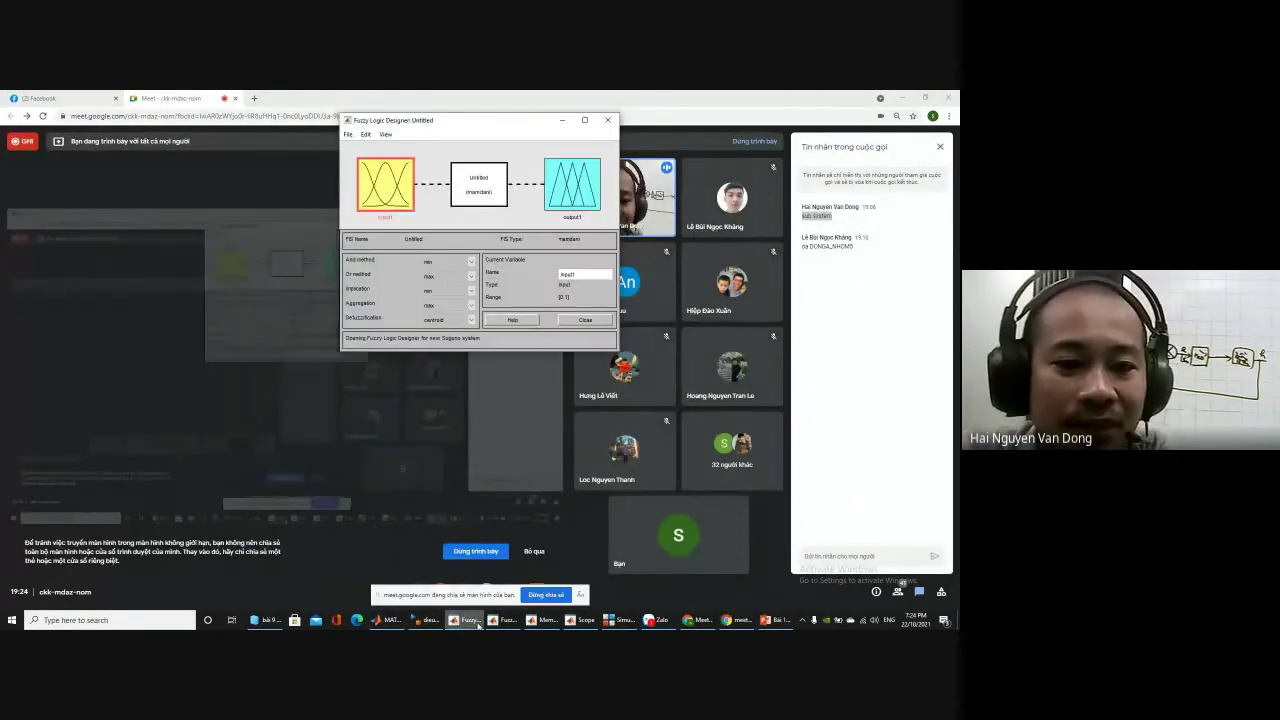
click(503, 620)
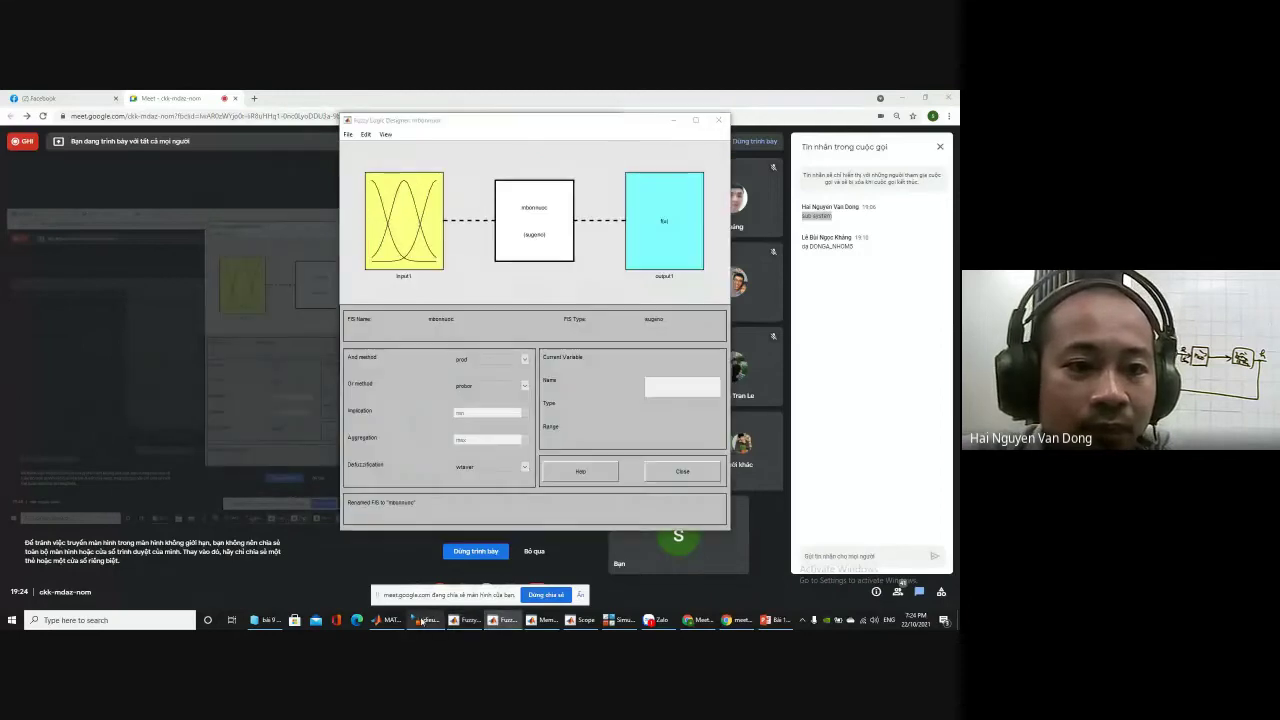
click(422, 621)
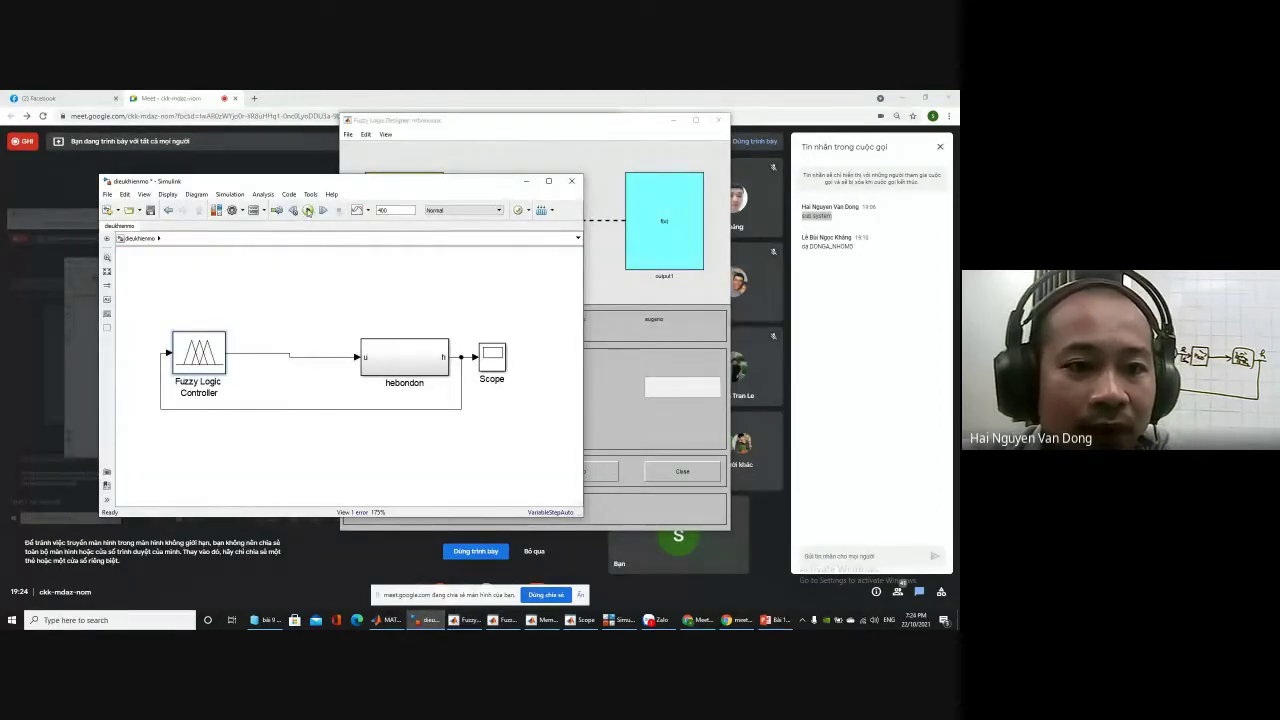
Run the dieukhienmo simulation repeatedly, moving the model window aside and maximizing it between runs.
click(308, 210)
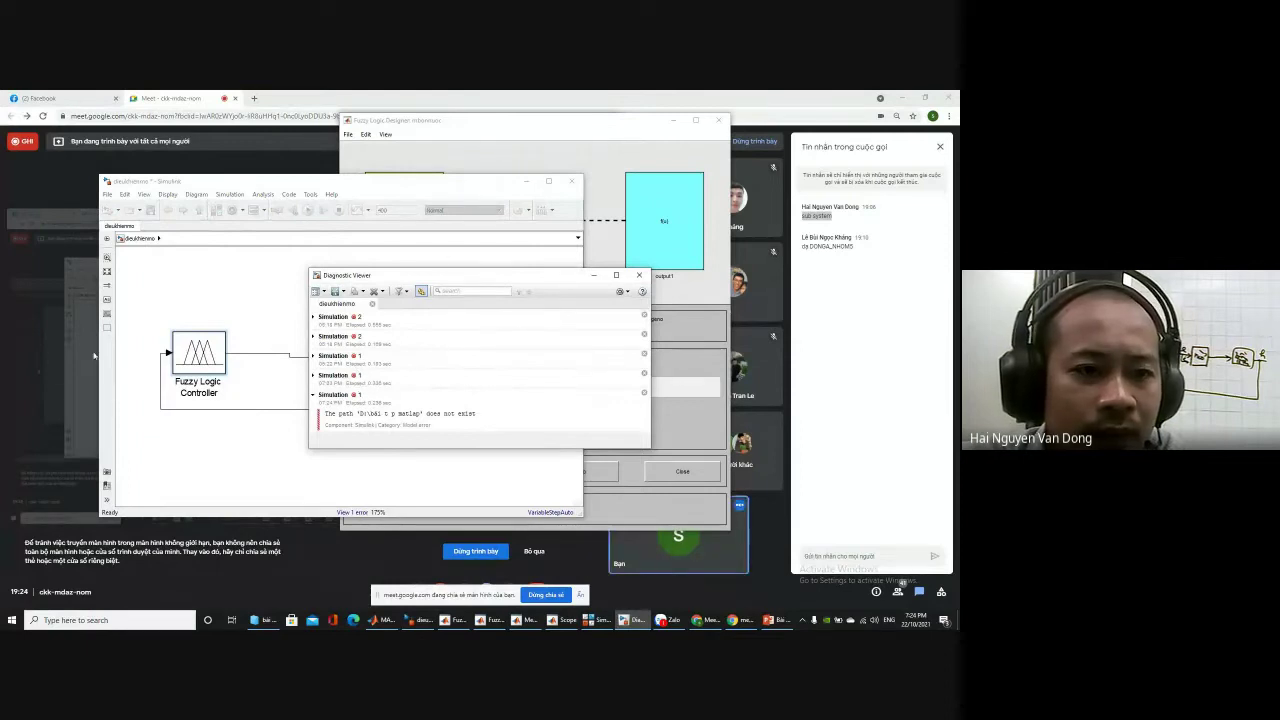
drag(313, 186, 248, 175)
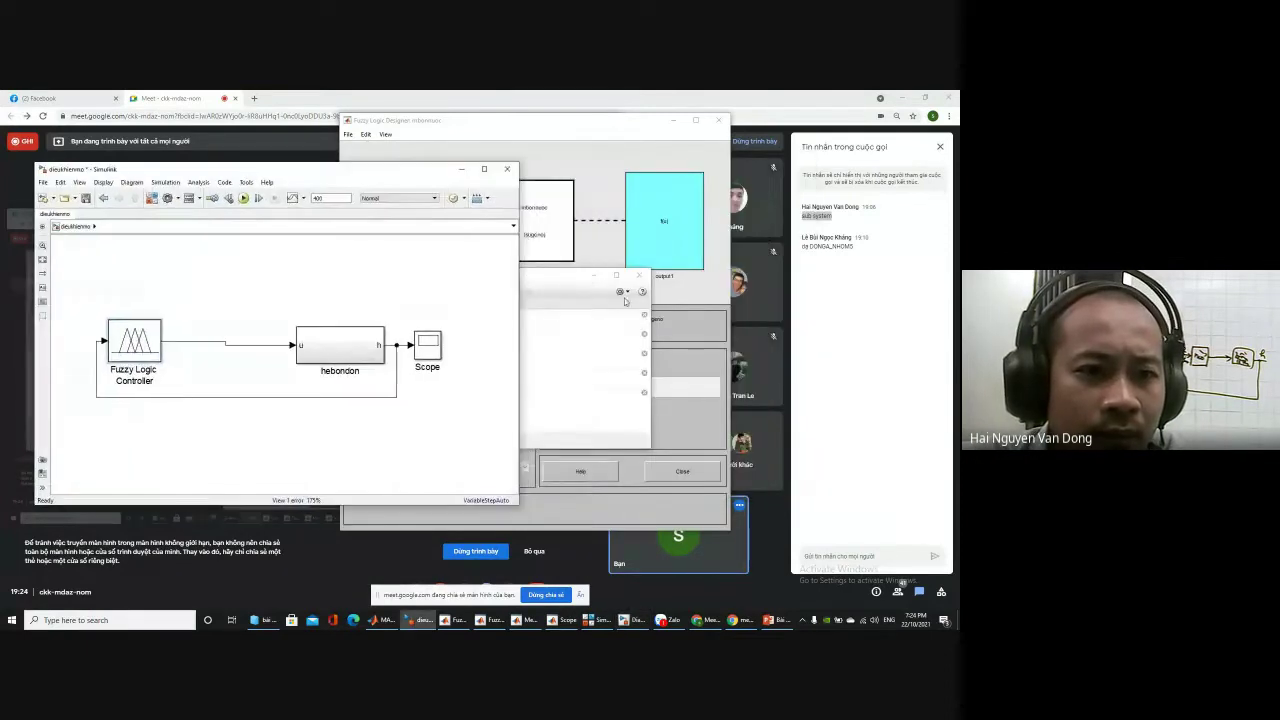
click(243, 197)
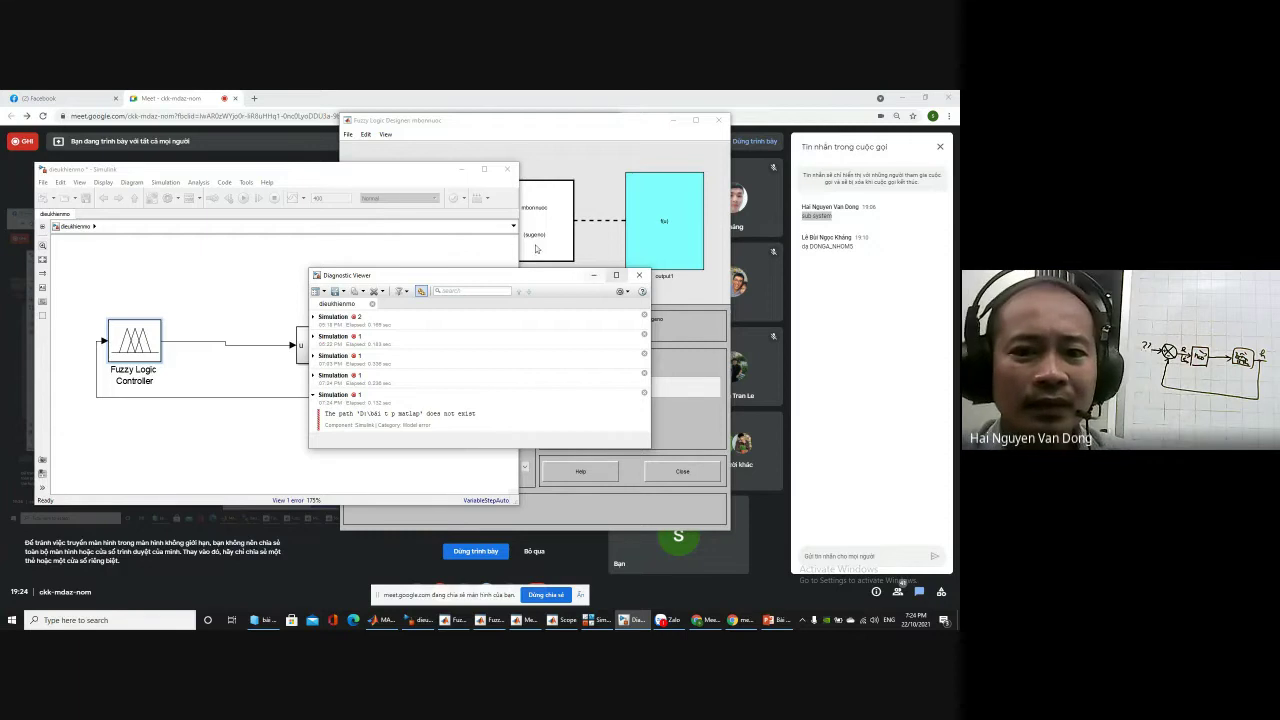
click(484, 168)
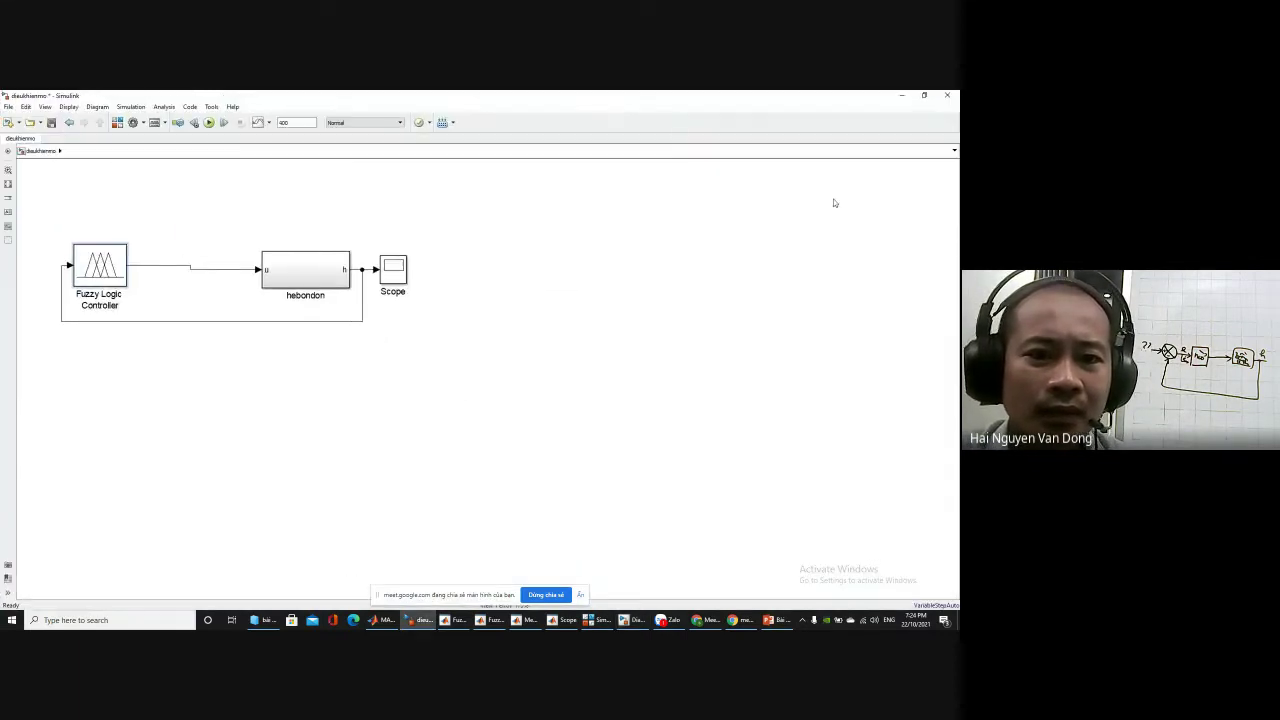
click(208, 122)
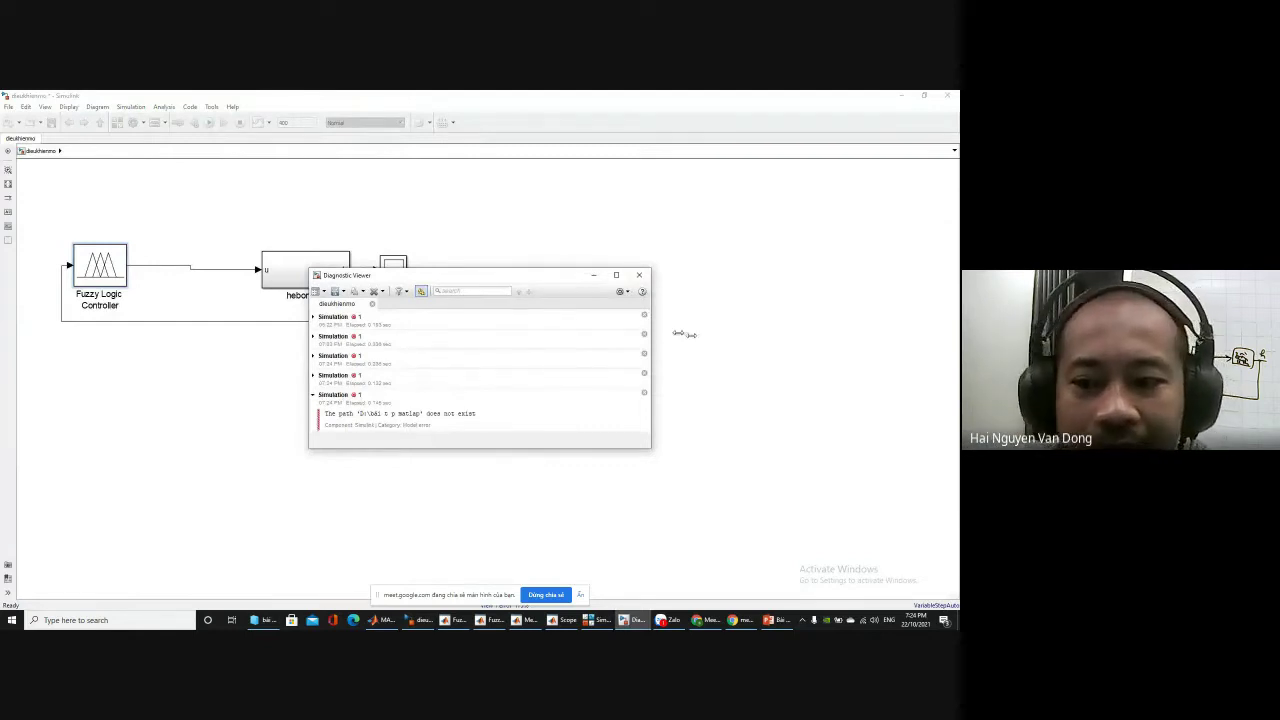
Enlarge the Diagnostic Viewer and move it higher to read the latest simulation error.
drag(651, 340, 749, 352)
drag(544, 449, 549, 566)
drag(546, 280, 548, 177)
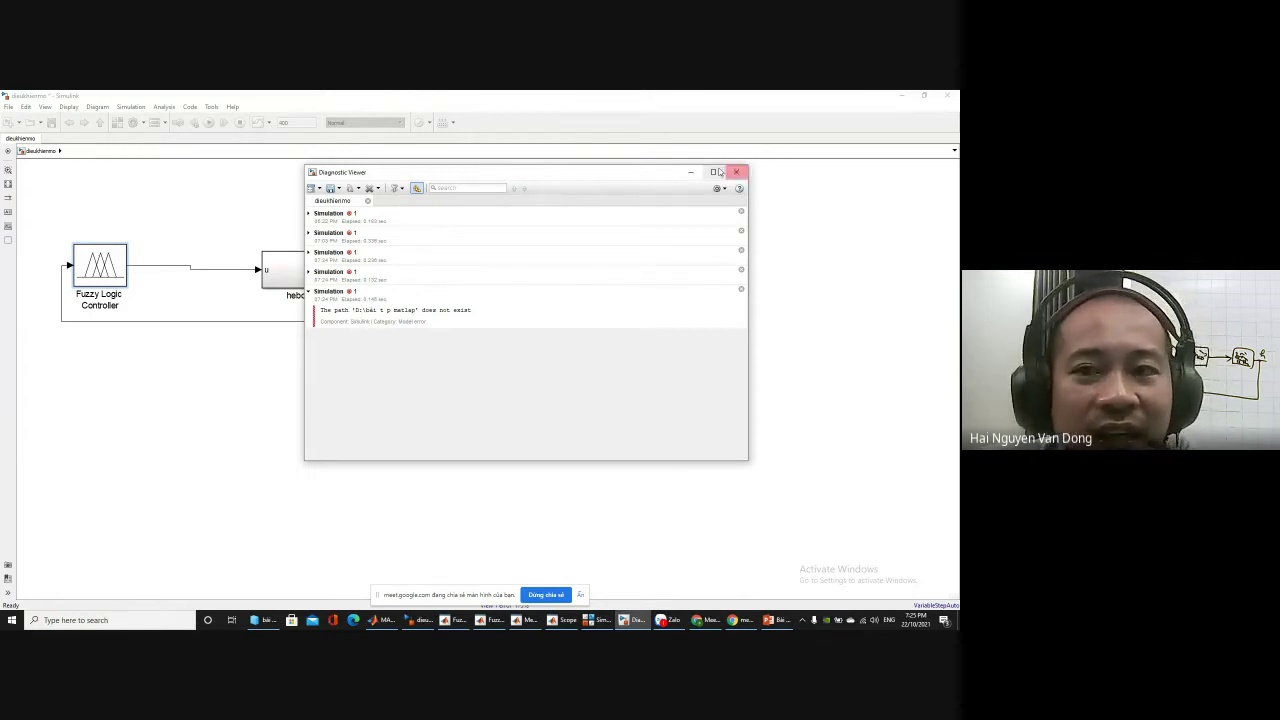
Restore the dieukhienmo window beside the Diagnostic Viewer, minimize the mbonnuoc Fuzzy Logic Designer and slightly enlarge the model window.
click(924, 96)
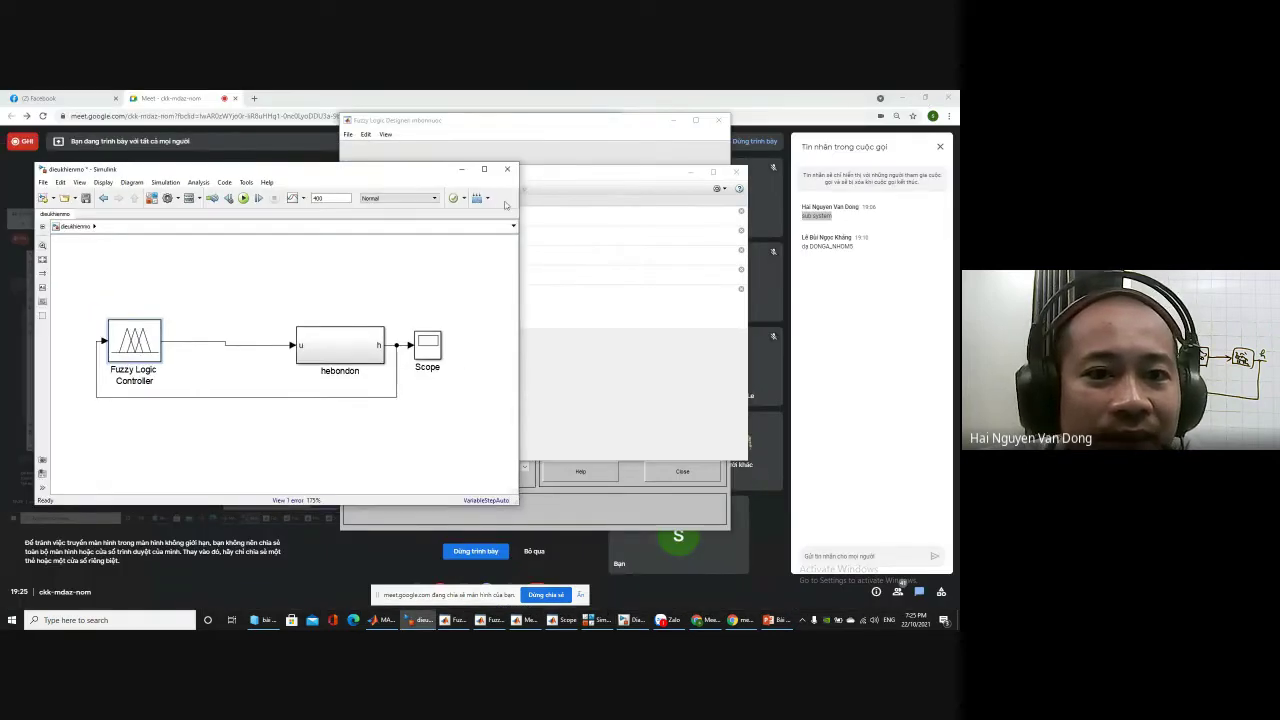
click(566, 176)
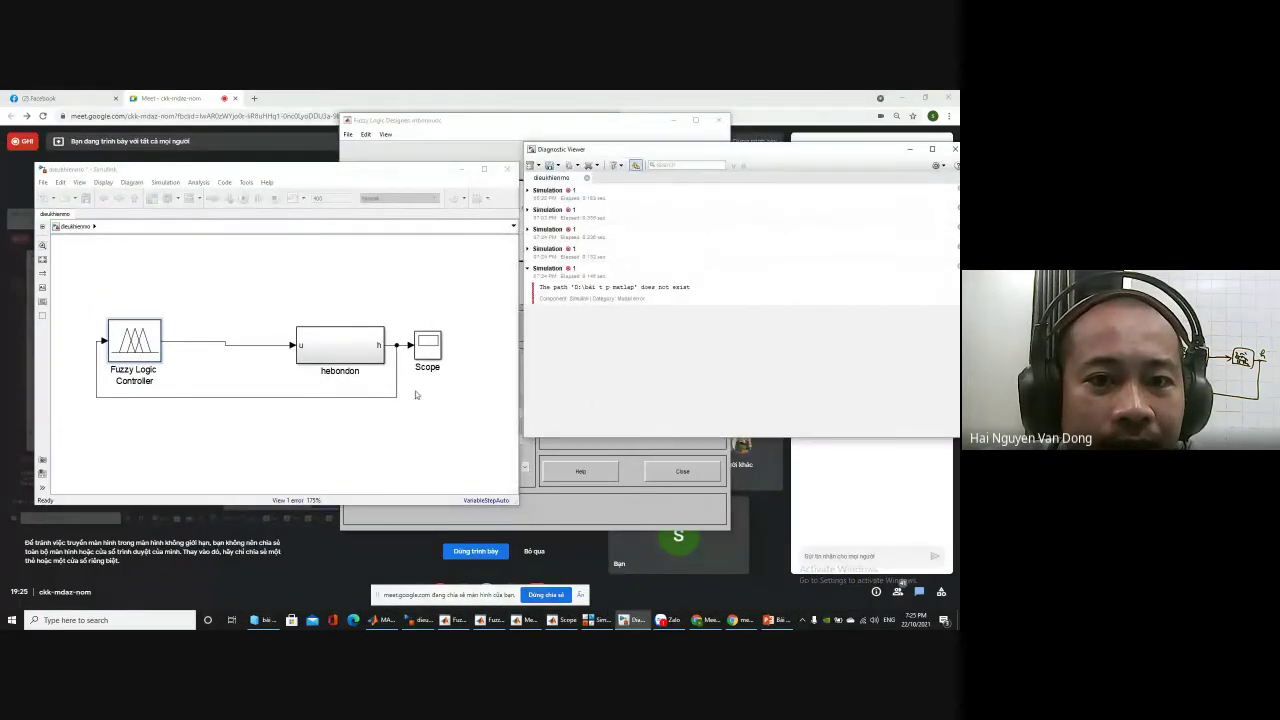
click(628, 515)
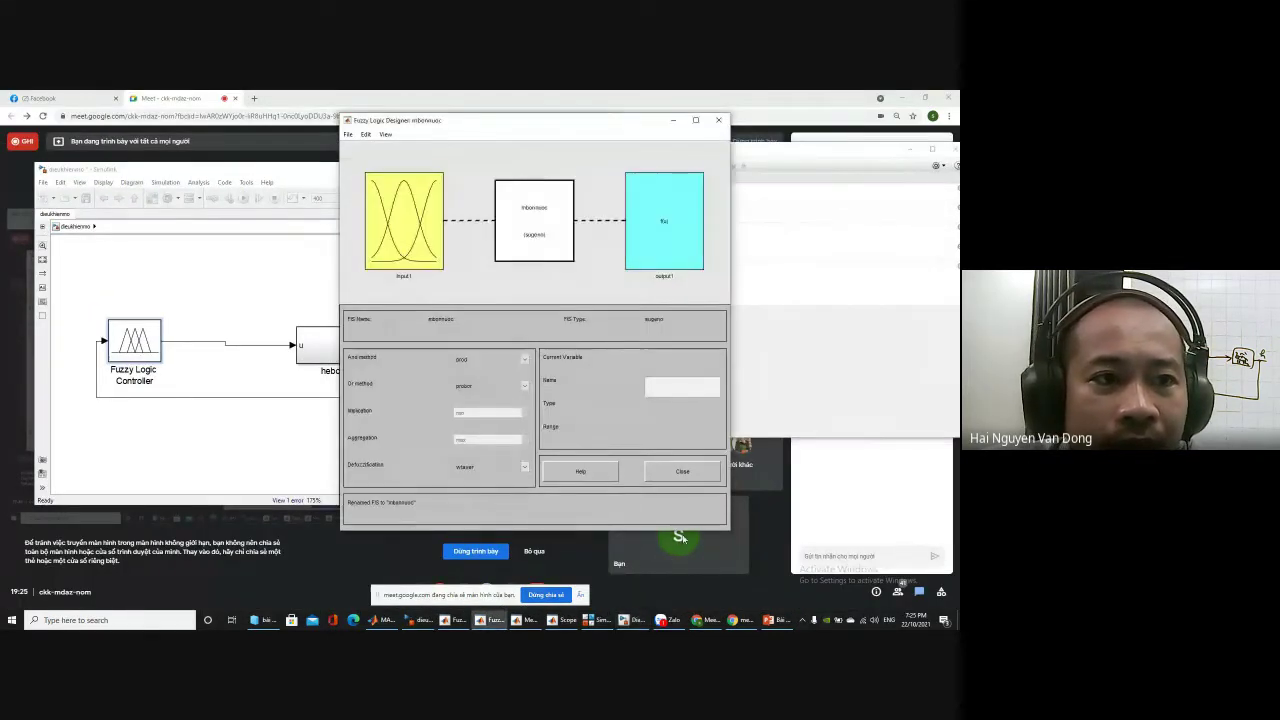
click(674, 121)
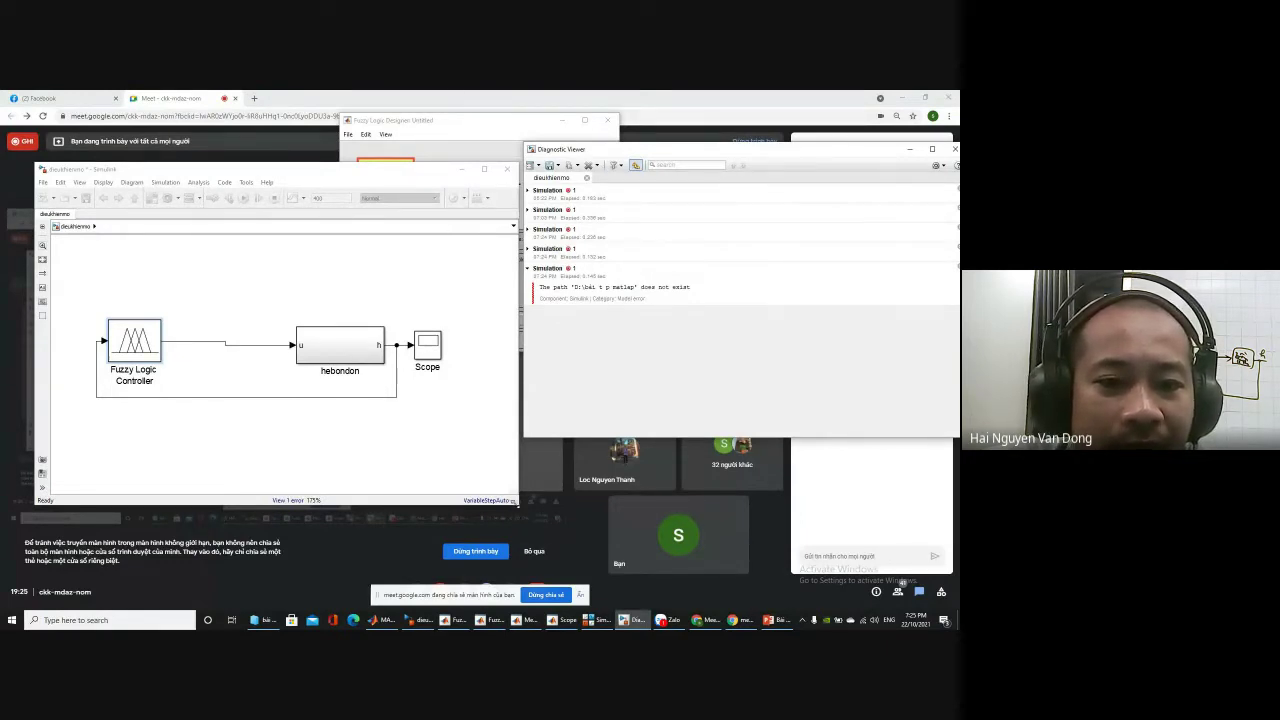
drag(515, 503, 543, 514)
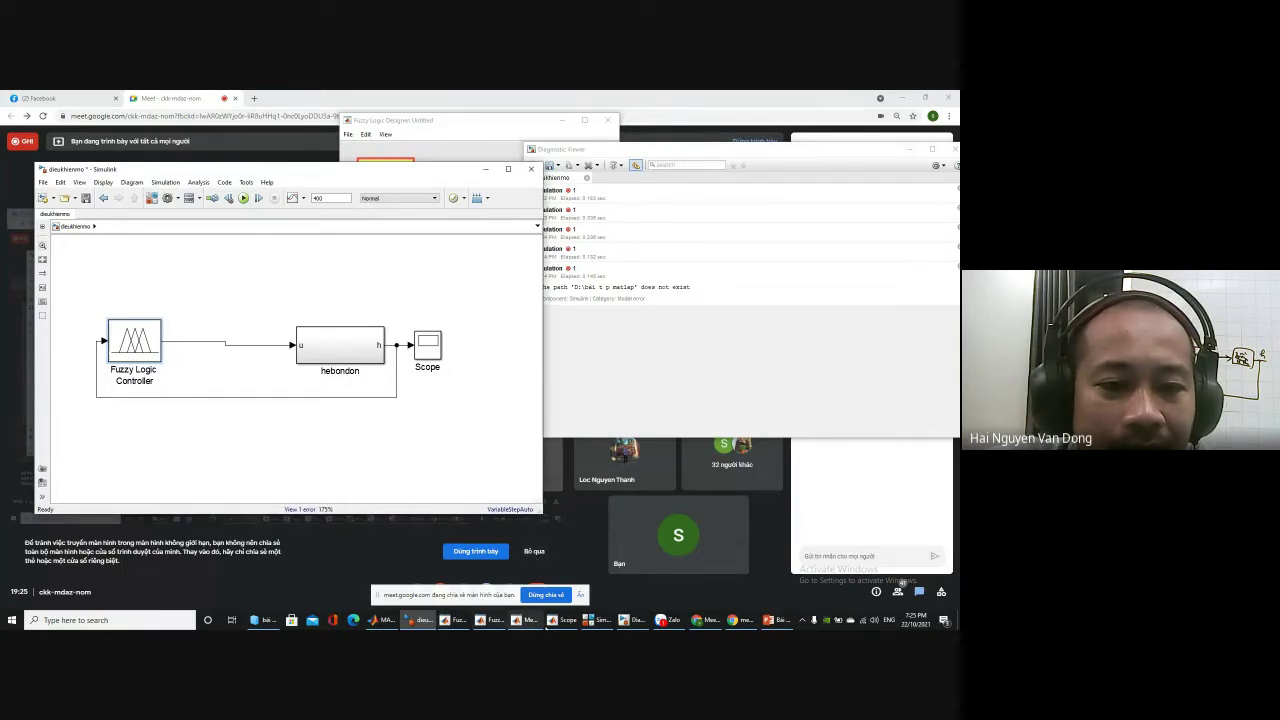
Check the tank parameter script and command history in the main MATLAB window, then return to the Meet call.
click(378, 621)
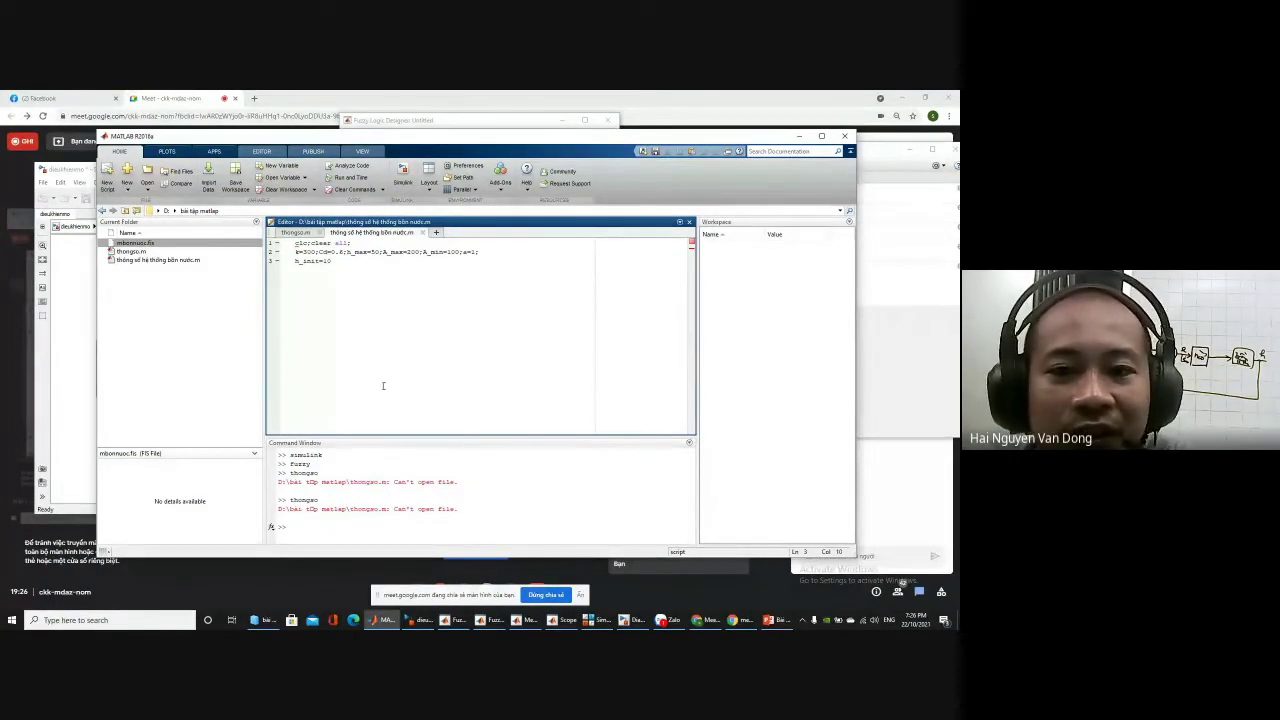
click(15, 346)
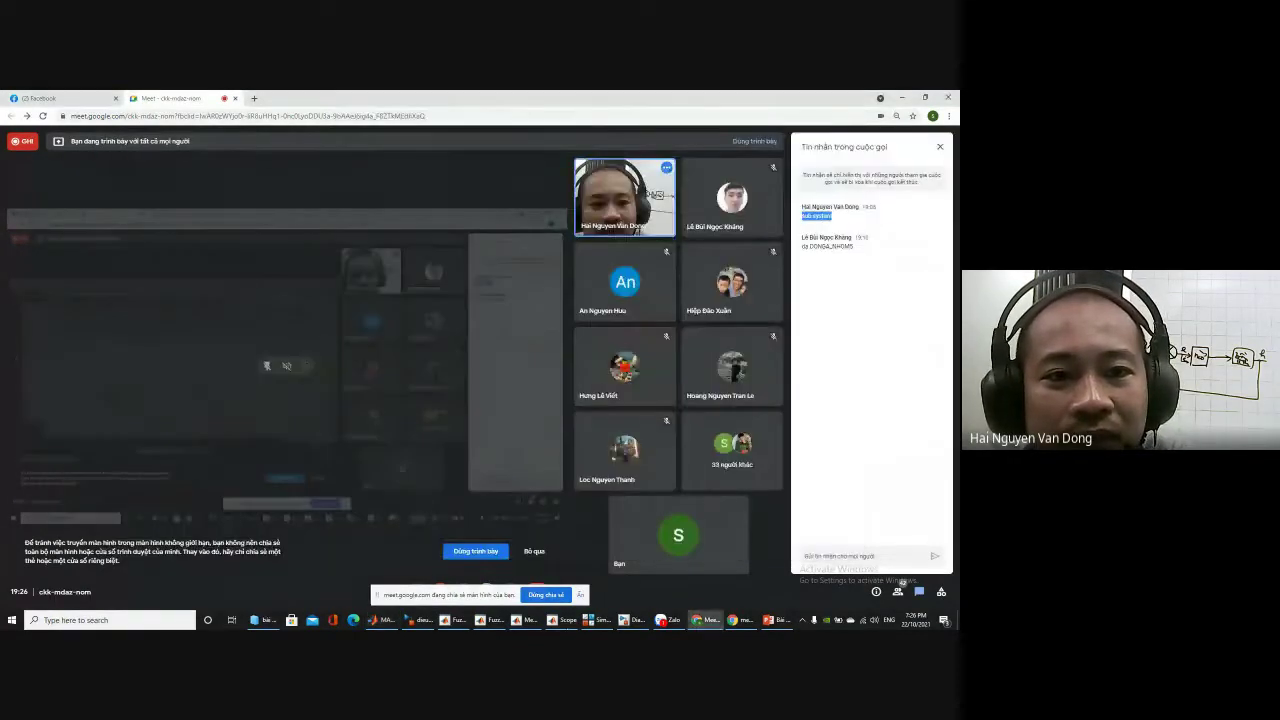
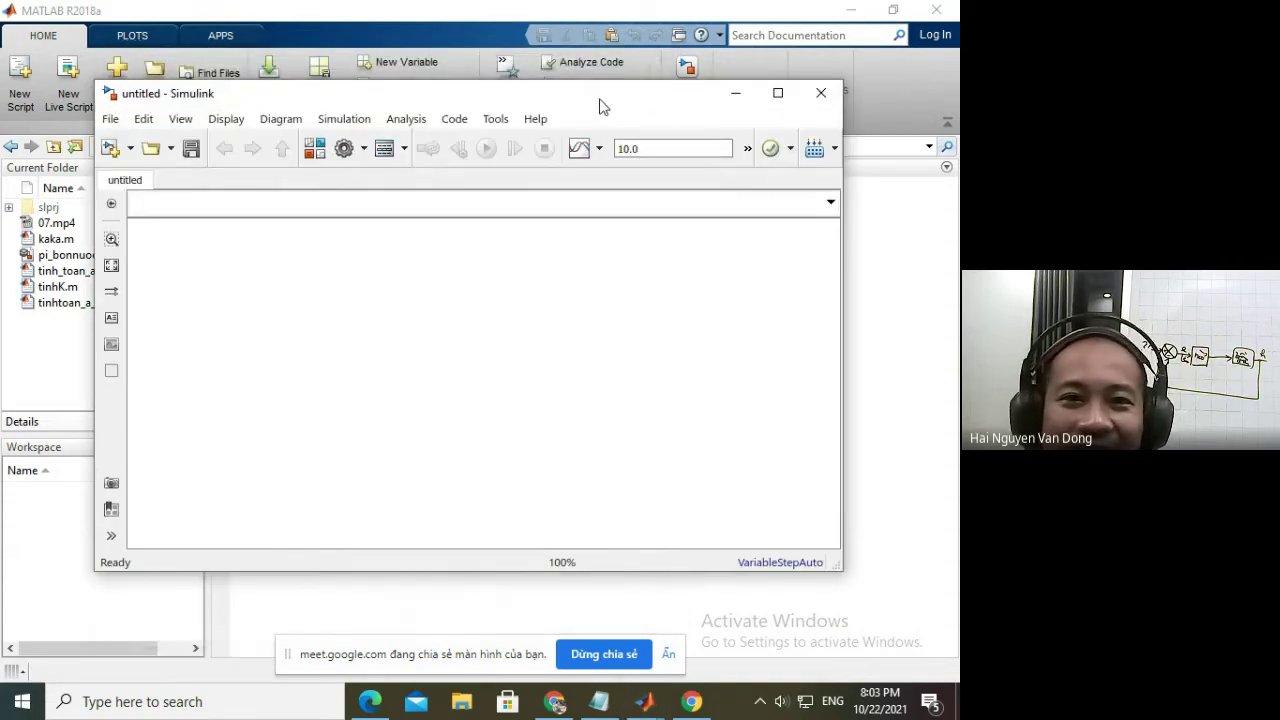
Maximize the untitled Simulink model window and show the Continuous blocks in the Simulink Library Browser.
double_click(601, 104)
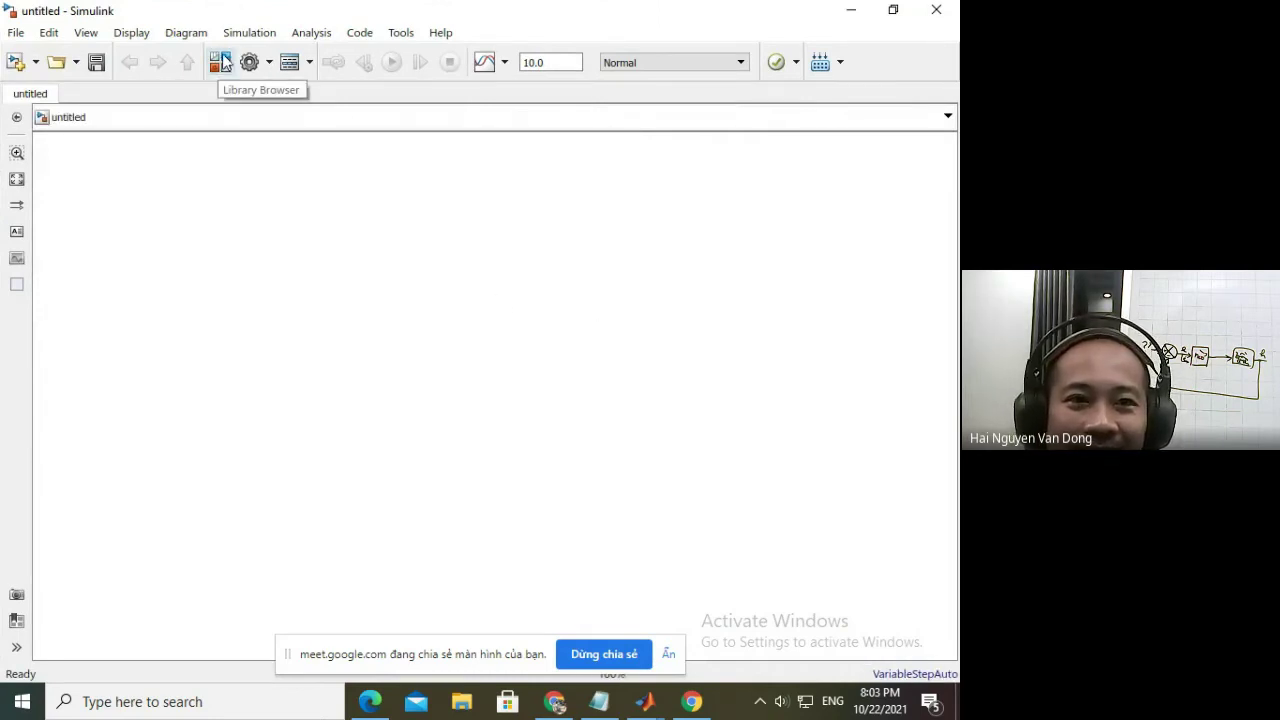
click(220, 64)
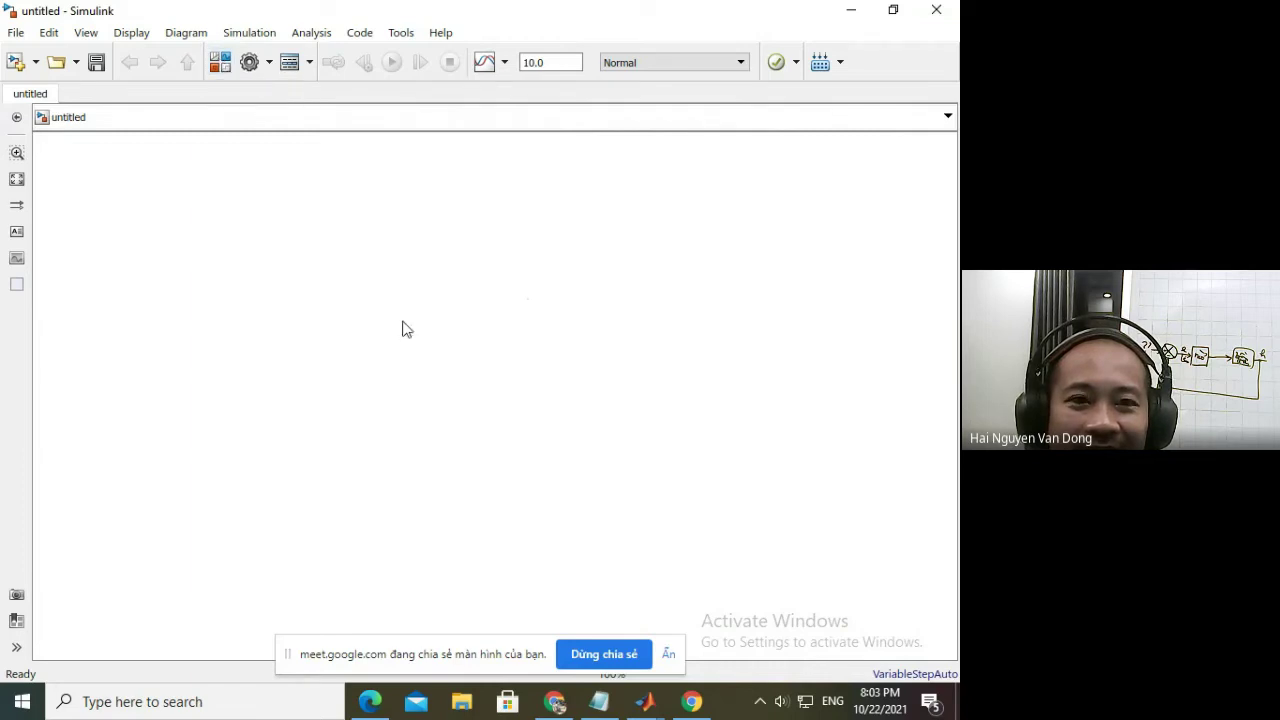
click(224, 68)
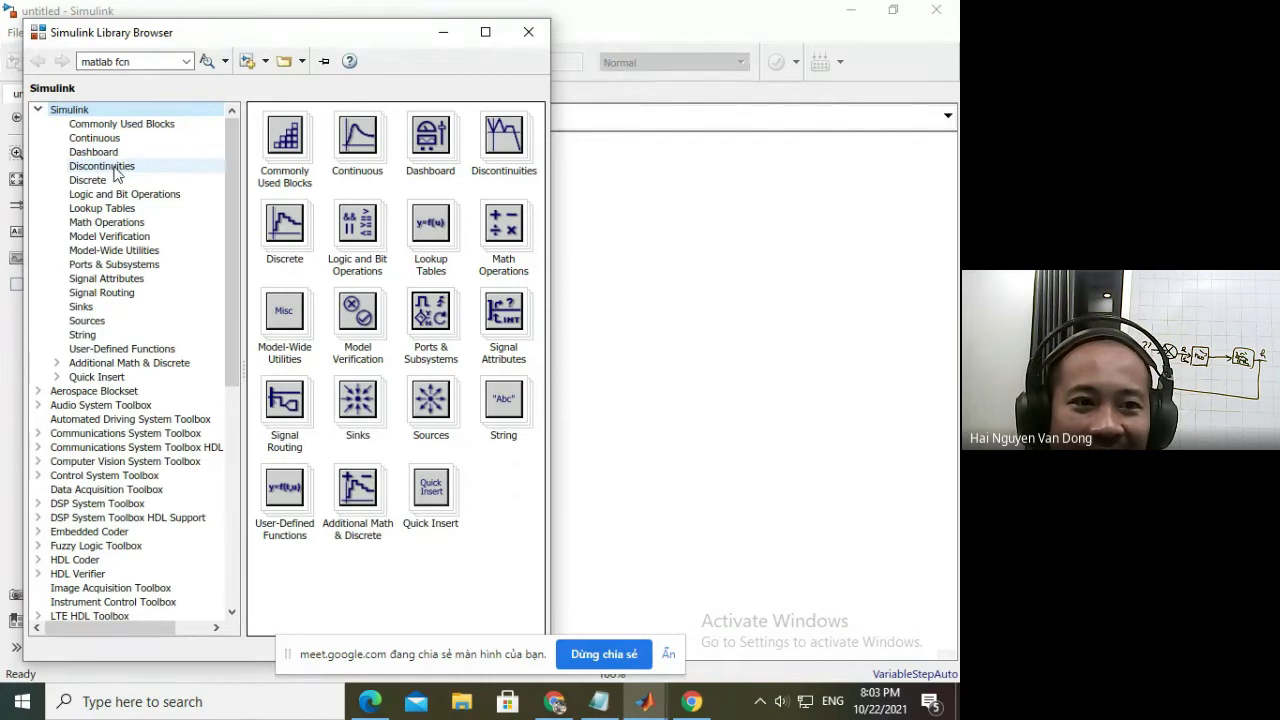
click(145, 140)
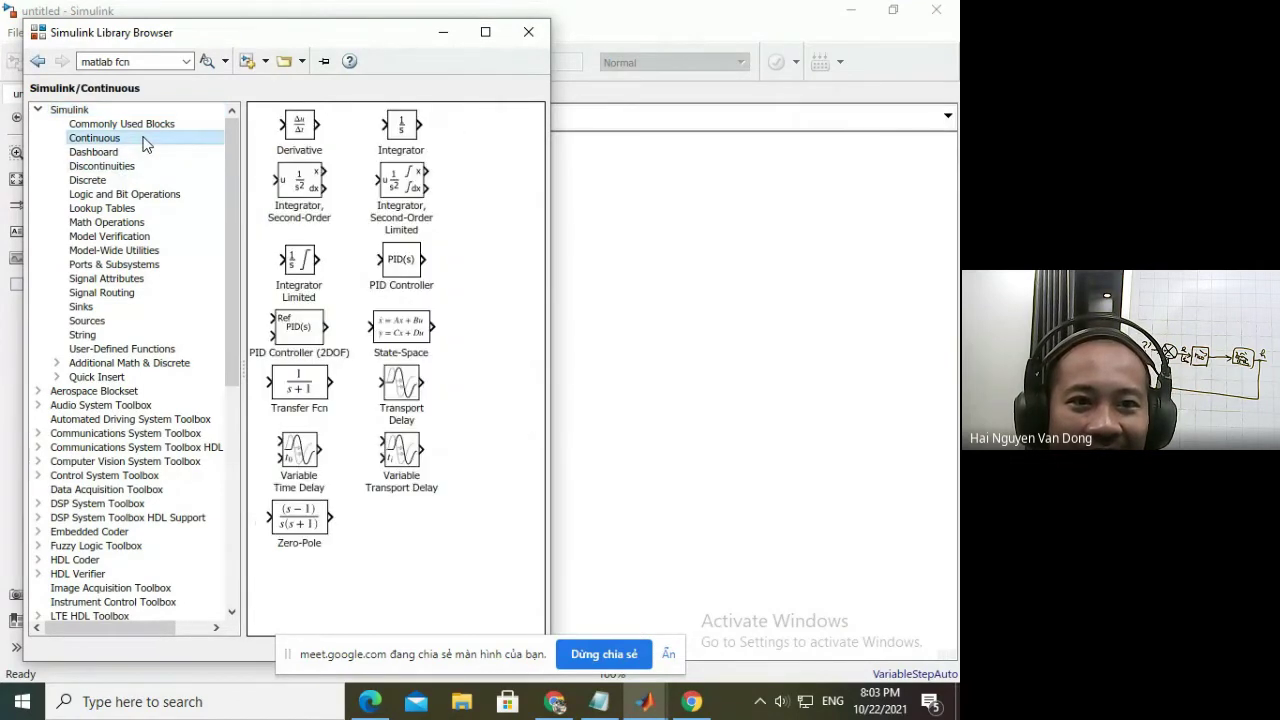
Search the block library for fcn, select the f(u) Fcn block among the Simulink results and switch to Chrome.
click(134, 62)
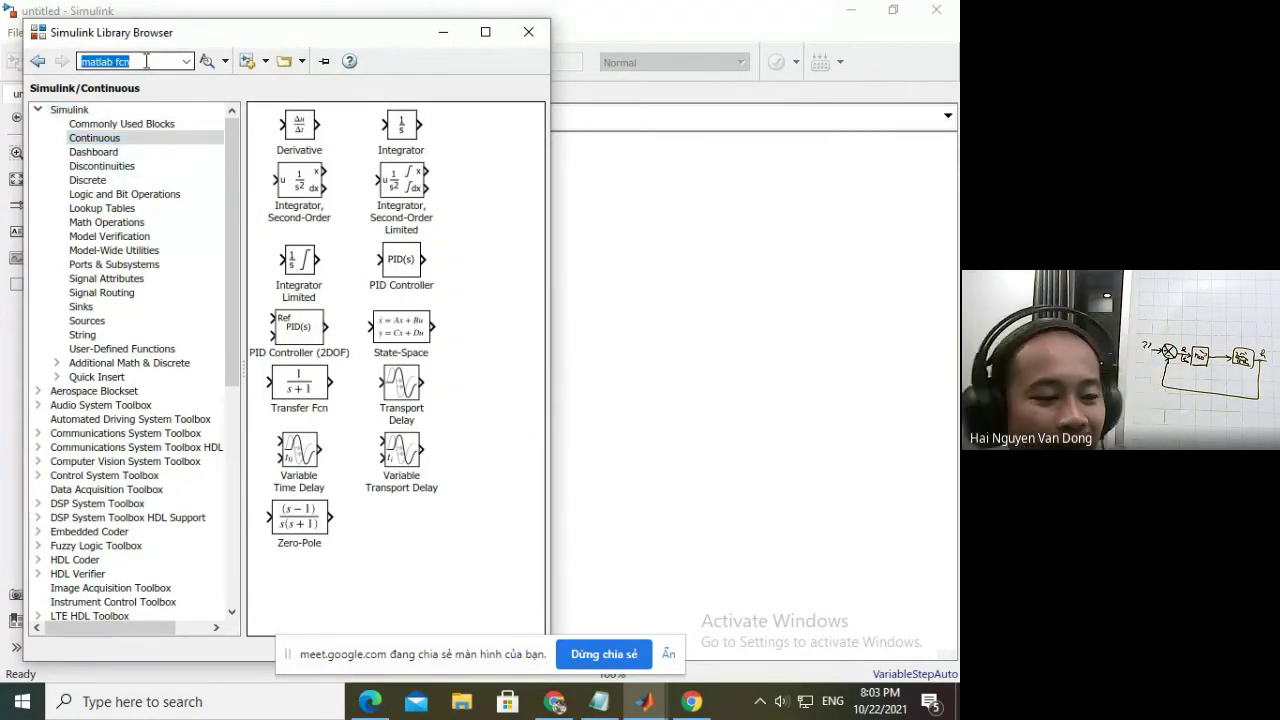
text(f)
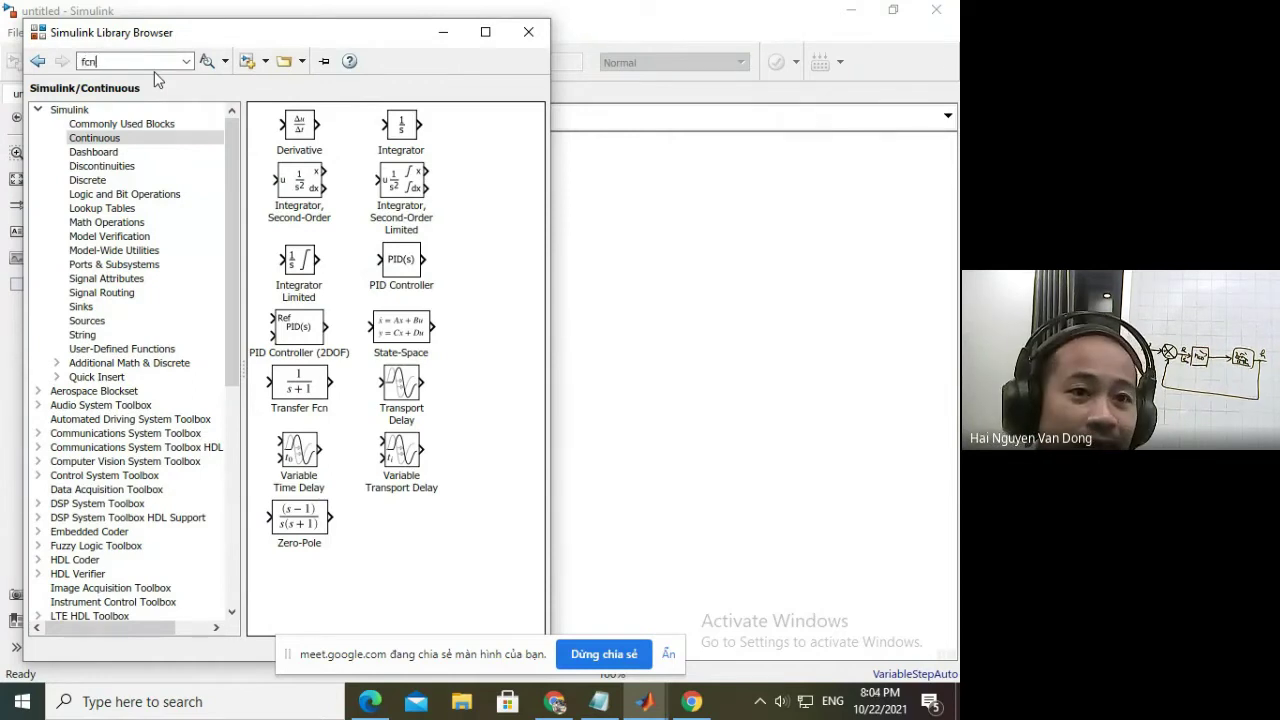
text(cn)
key(Return)
mouse_move(543, 207)
mouse_down()
mouse_move(514, 363)
mouse_move(542, 186)
mouse_up()
click(430, 306)
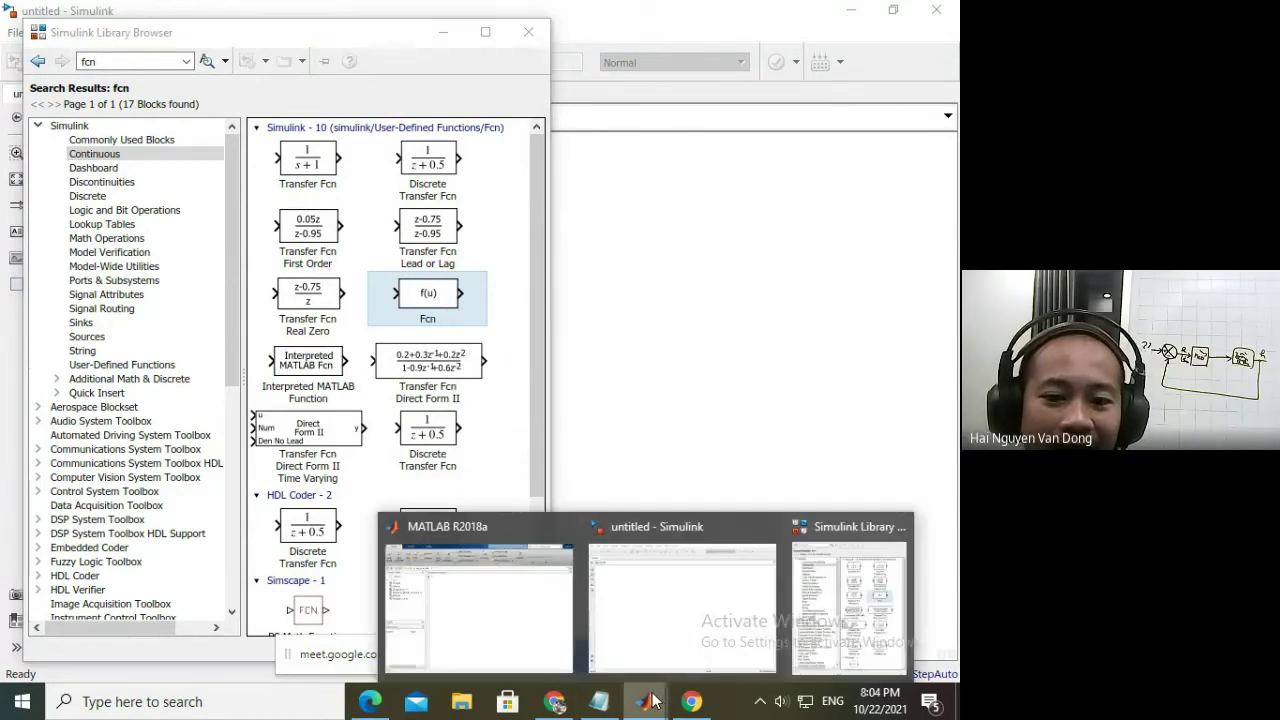
click(555, 700)
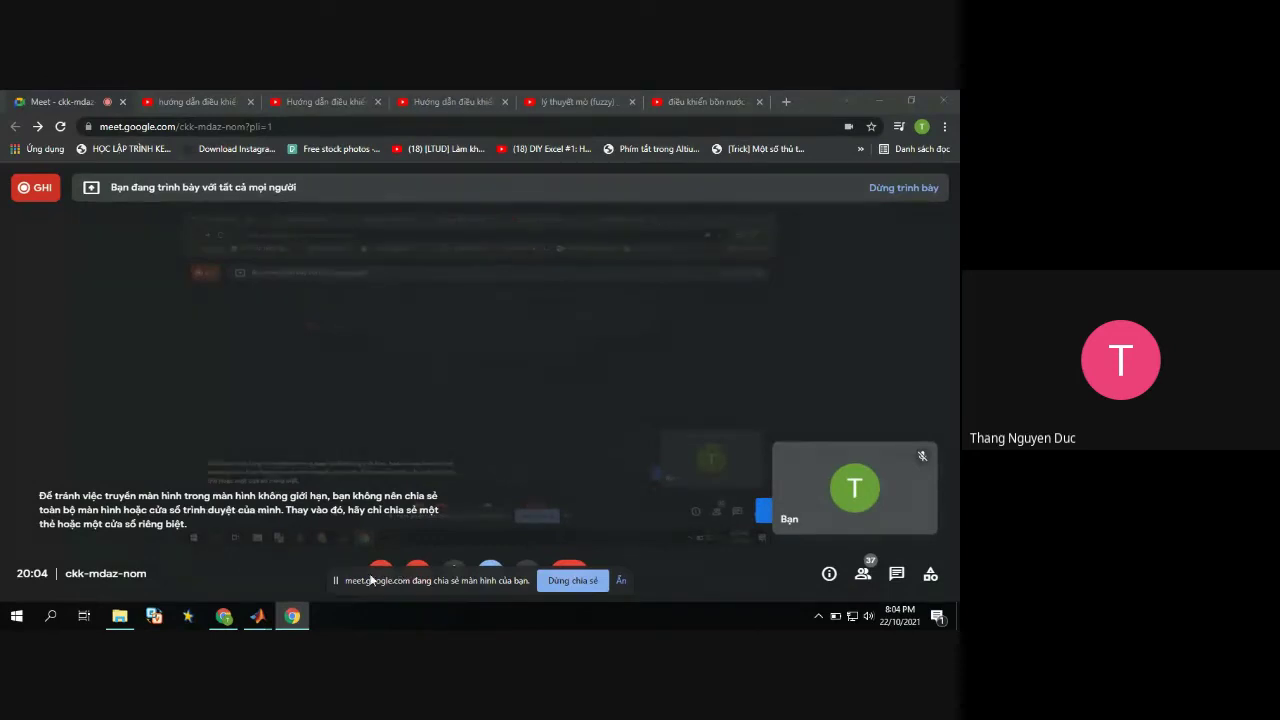
Check the Simulink Library Browser, hide the screen-sharing notice and unmute the microphone in the Meet call.
mouse_move(247, 620)
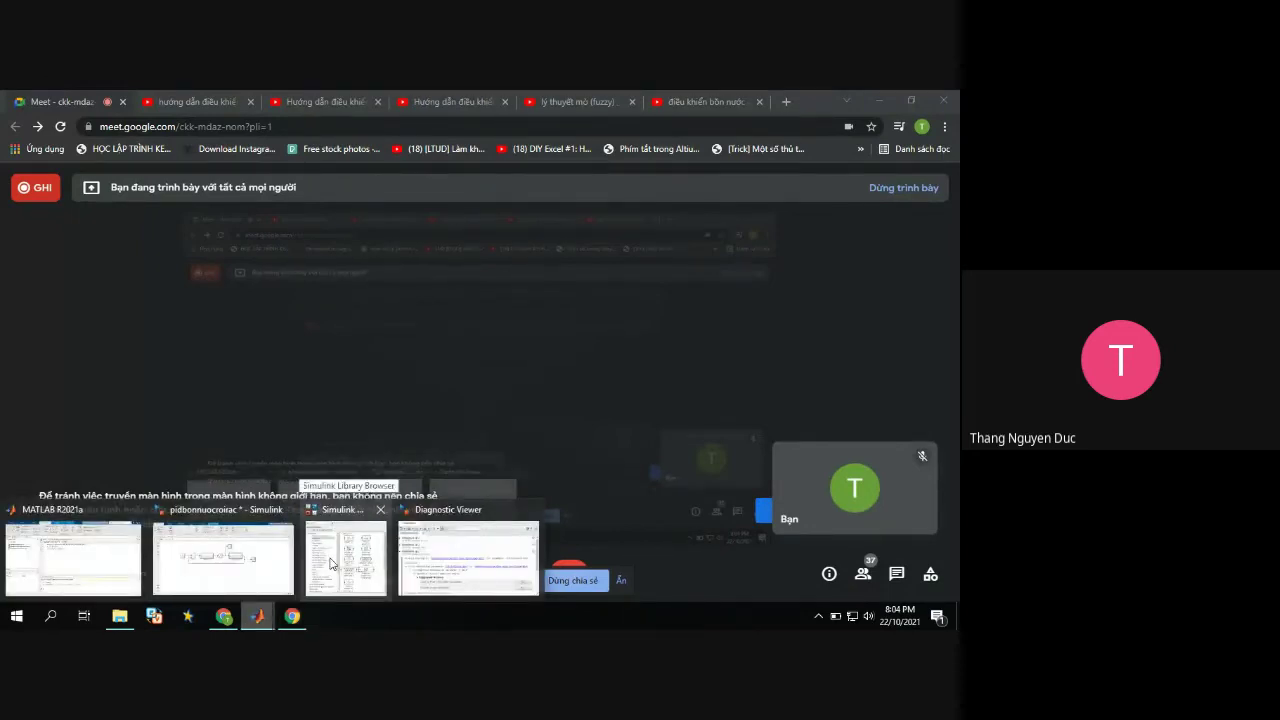
click(329, 557)
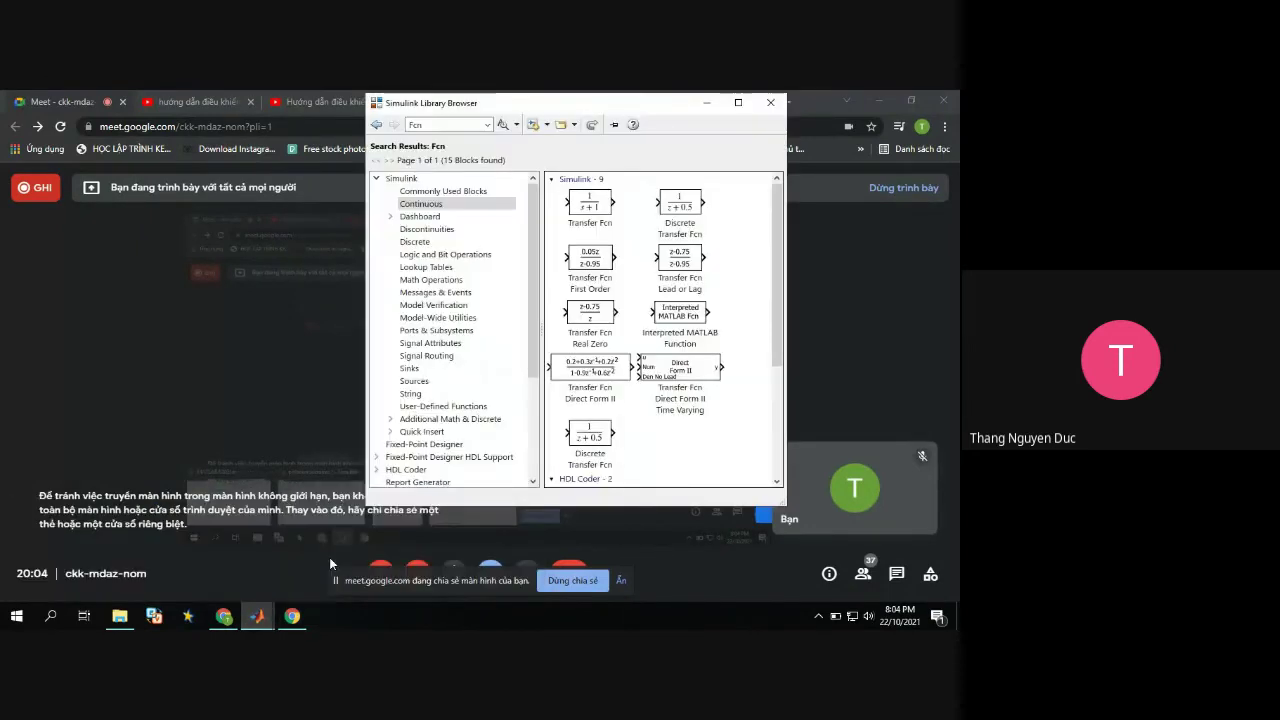
click(621, 580)
click(378, 574)
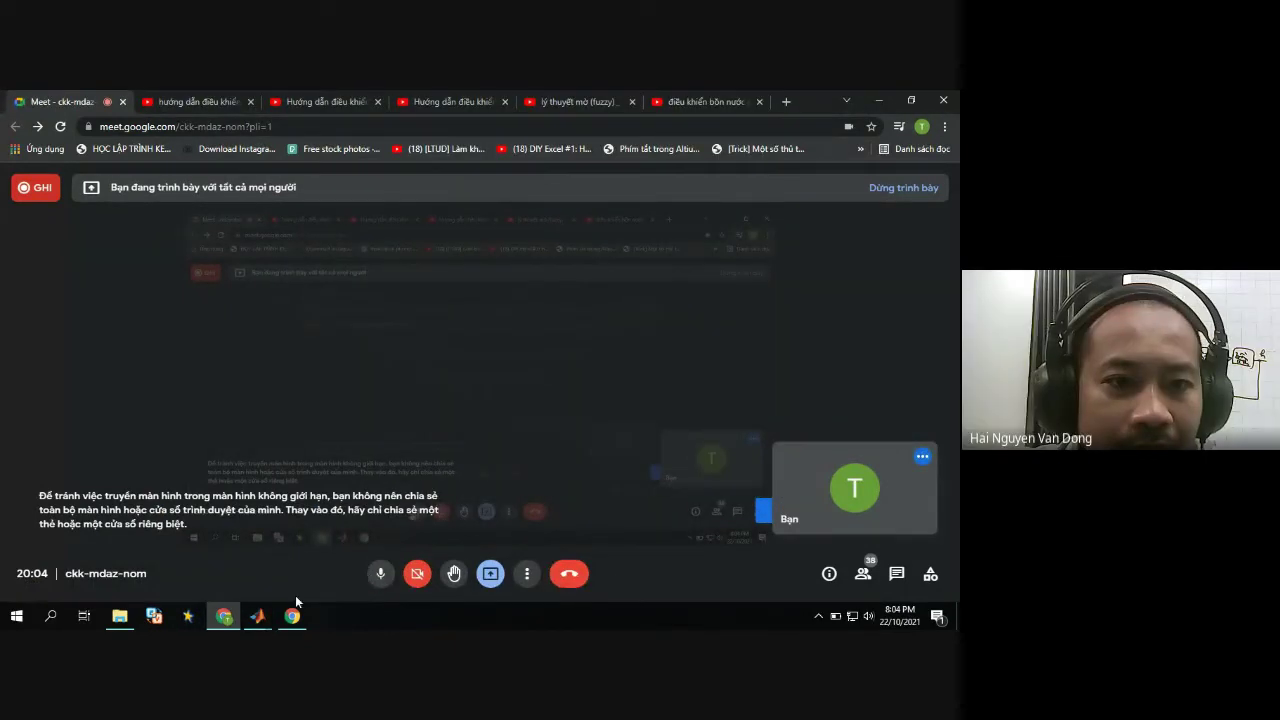
Dismiss the presentation options in Meet, bring back the Simulink Library Browser and look through the Fcn search results for the Fcn block.
click(491, 575)
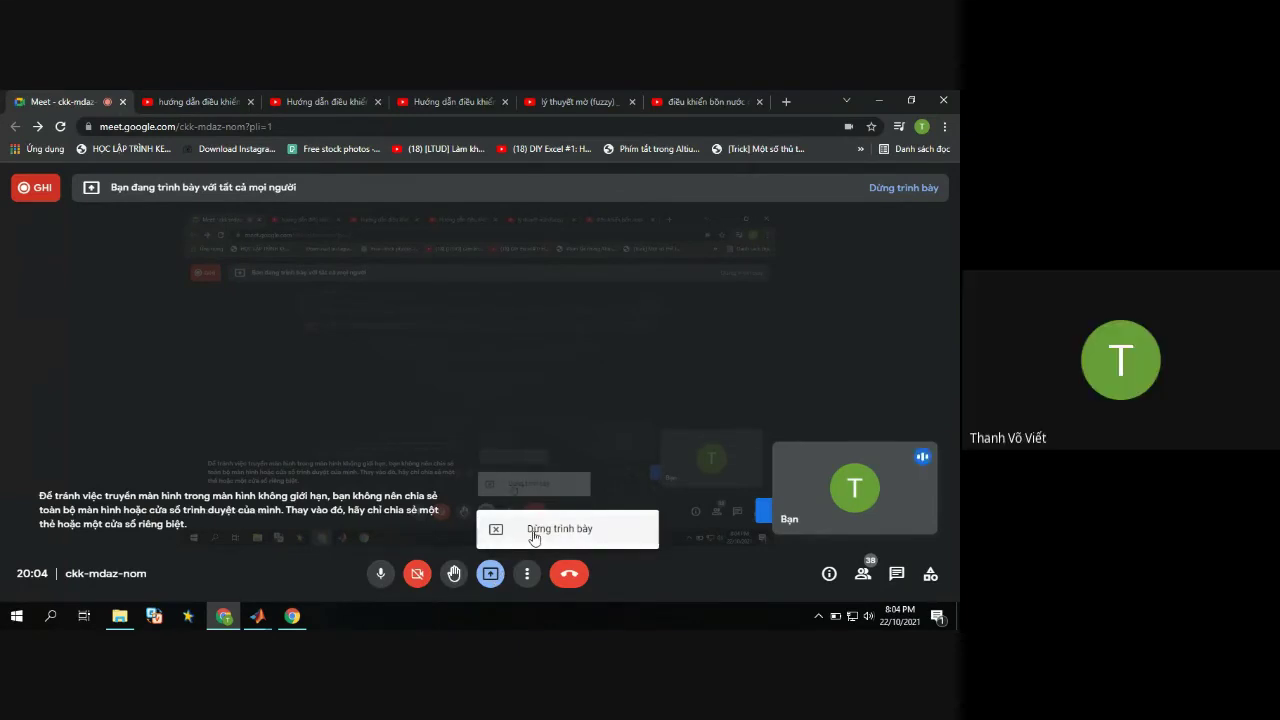
click(284, 569)
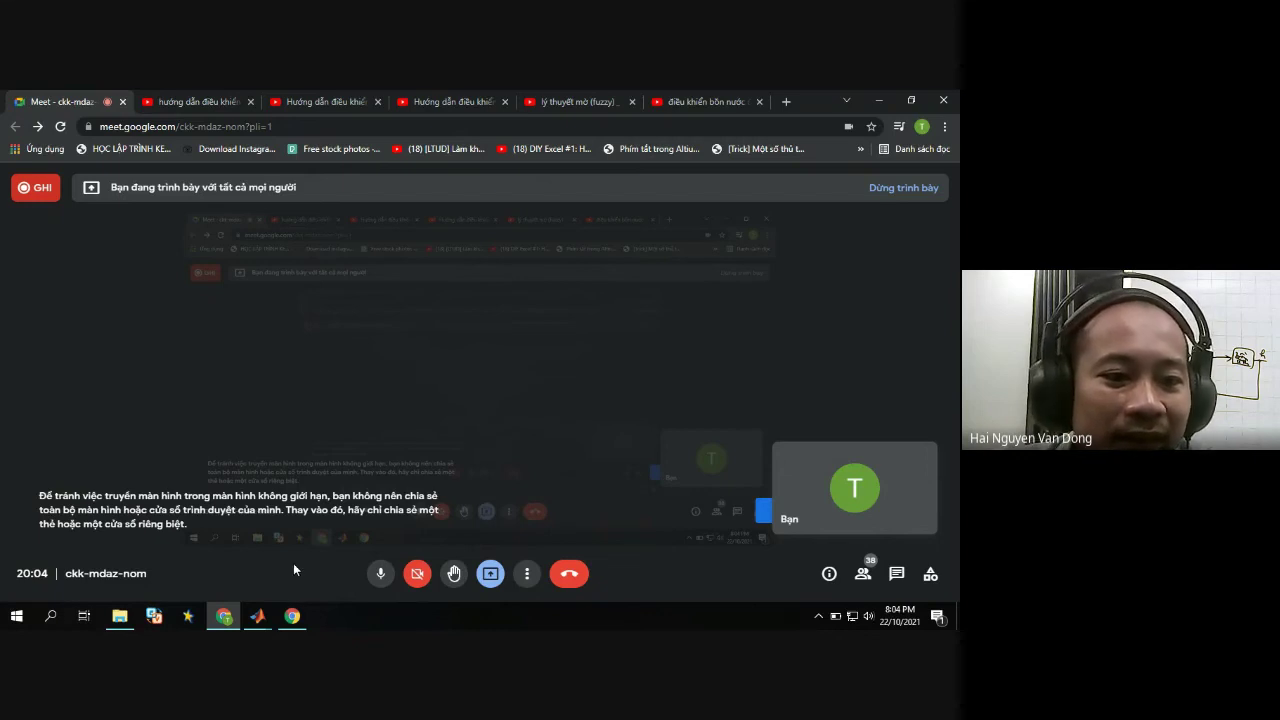
mouse_move(257, 615)
click(465, 558)
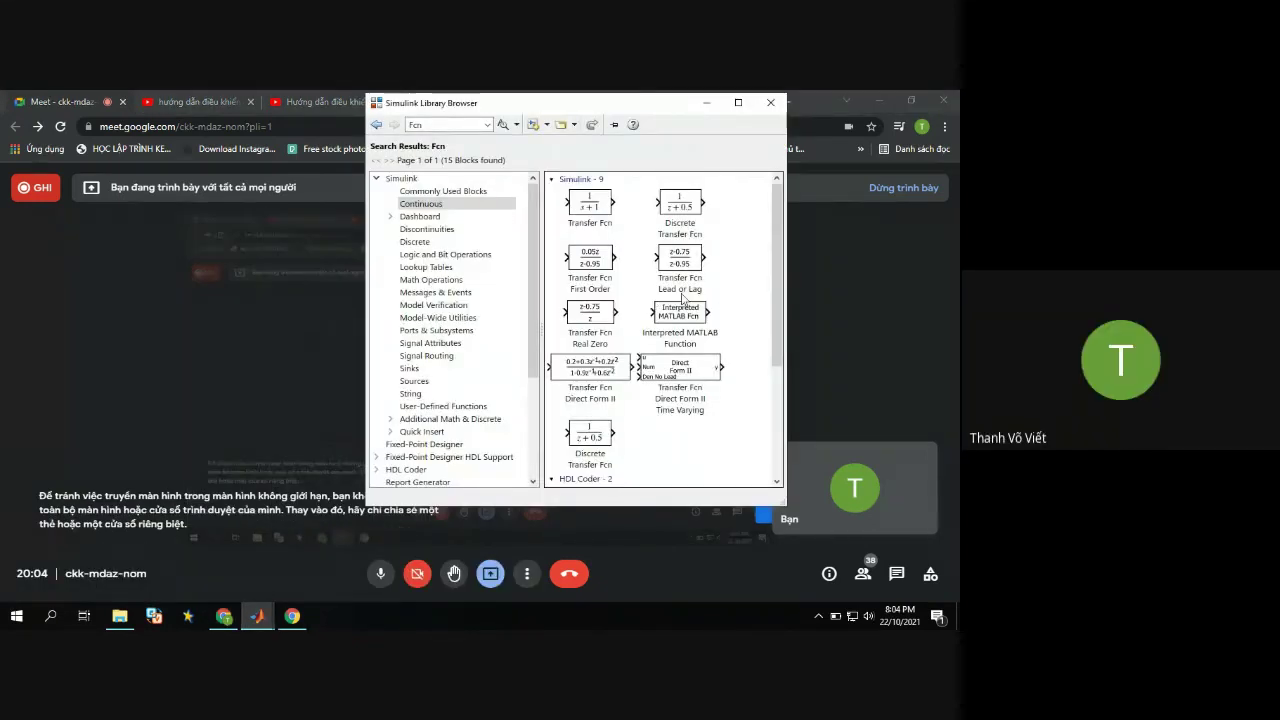
scroll(680, 268, down, 1)
drag(779, 331, 793, 236)
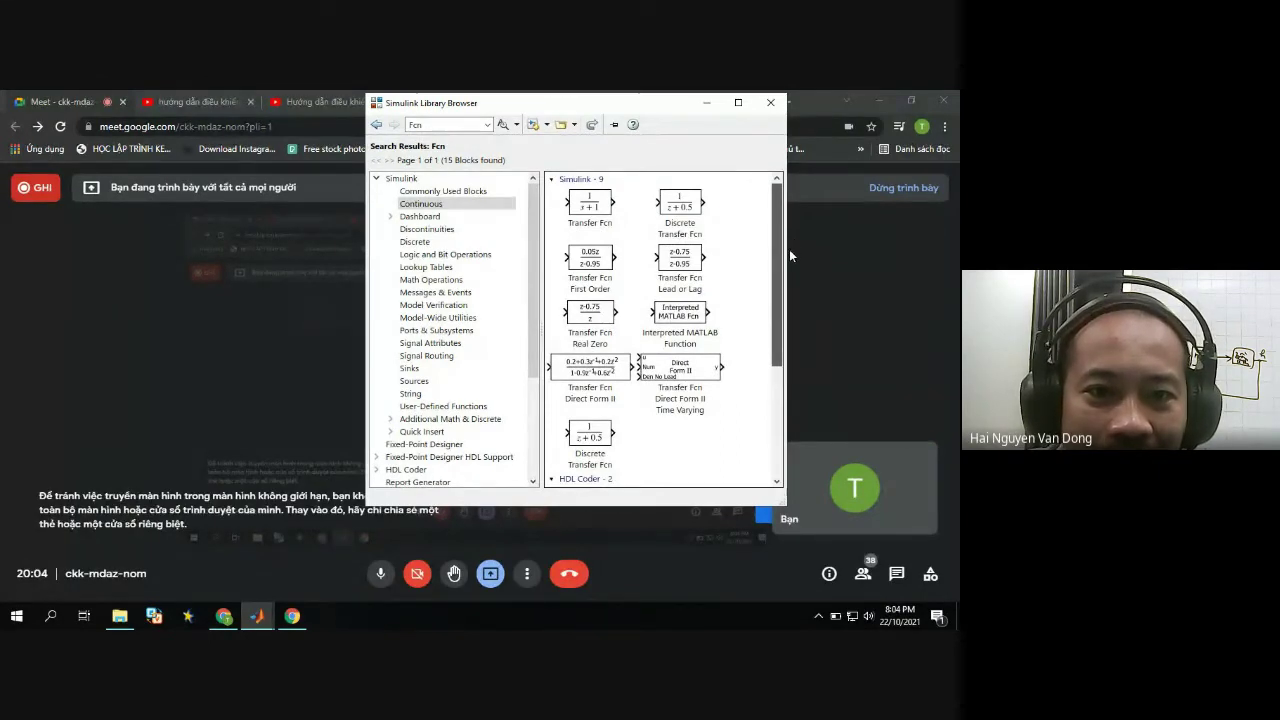
scroll(776, 283, down, 2)
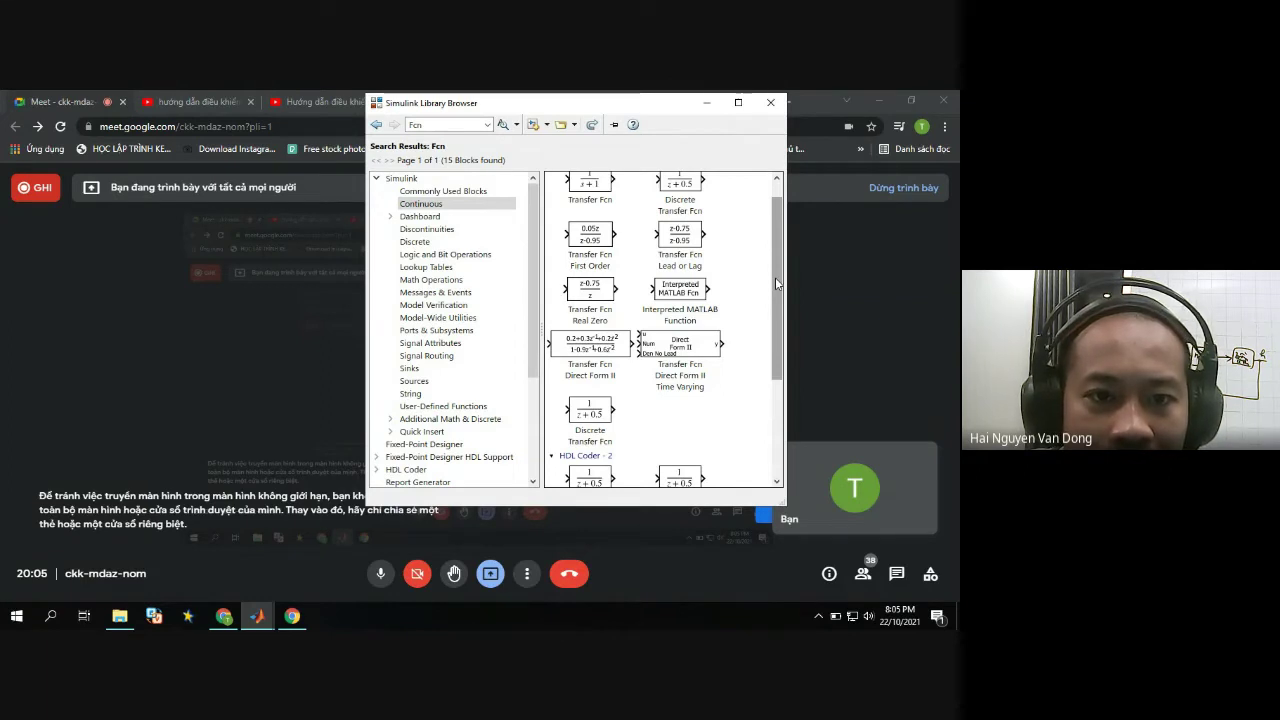
drag(775, 277, 778, 222)
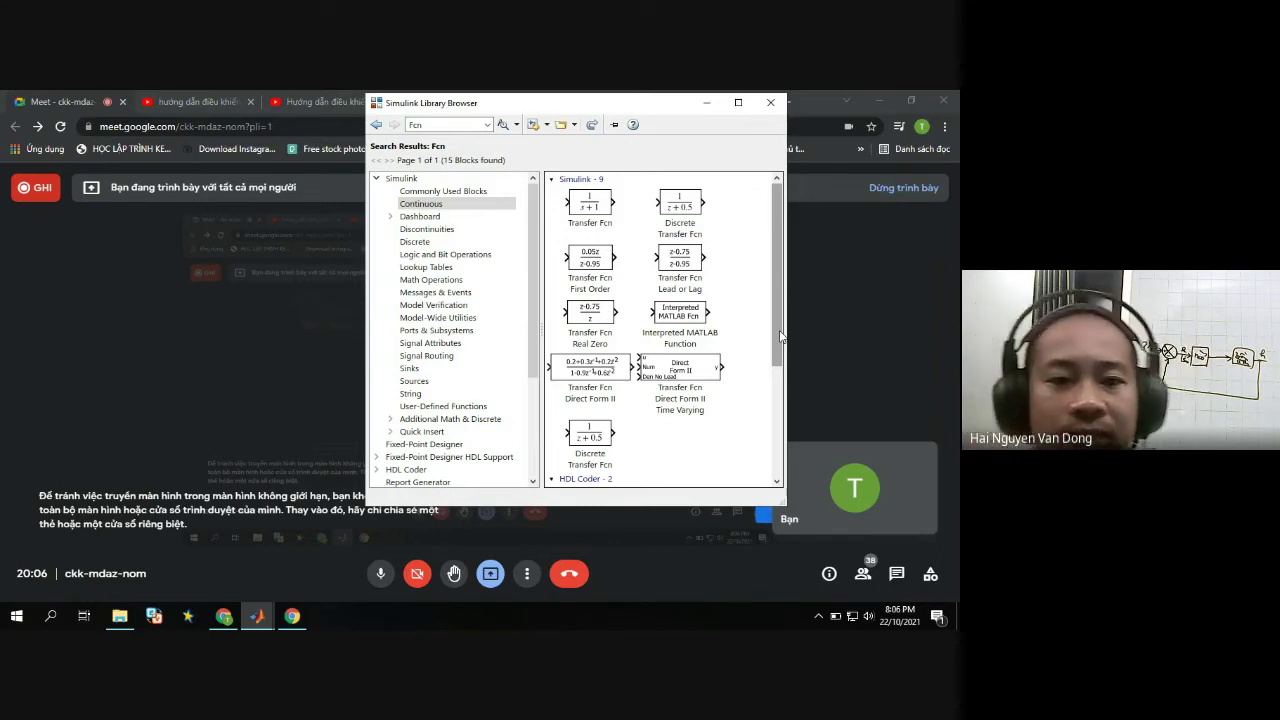
Search the Simulink library for function and look through the first page of matching blocks.
click(443, 124)
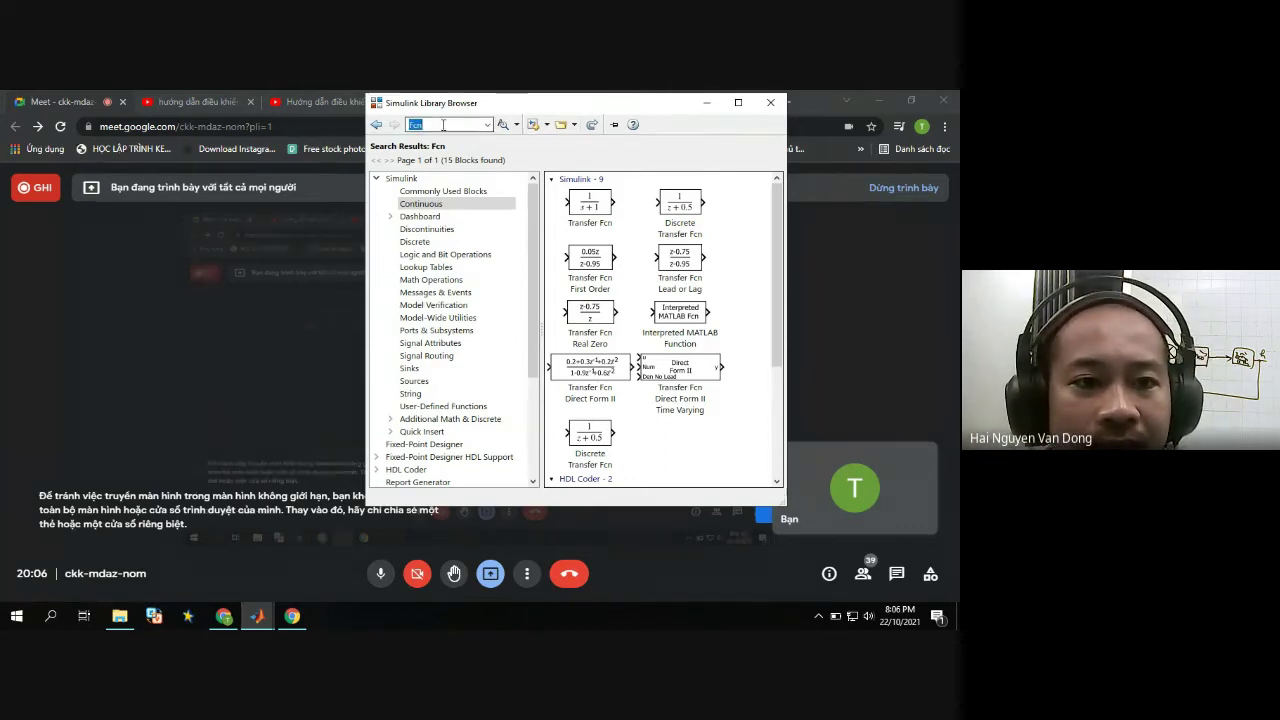
text(function)
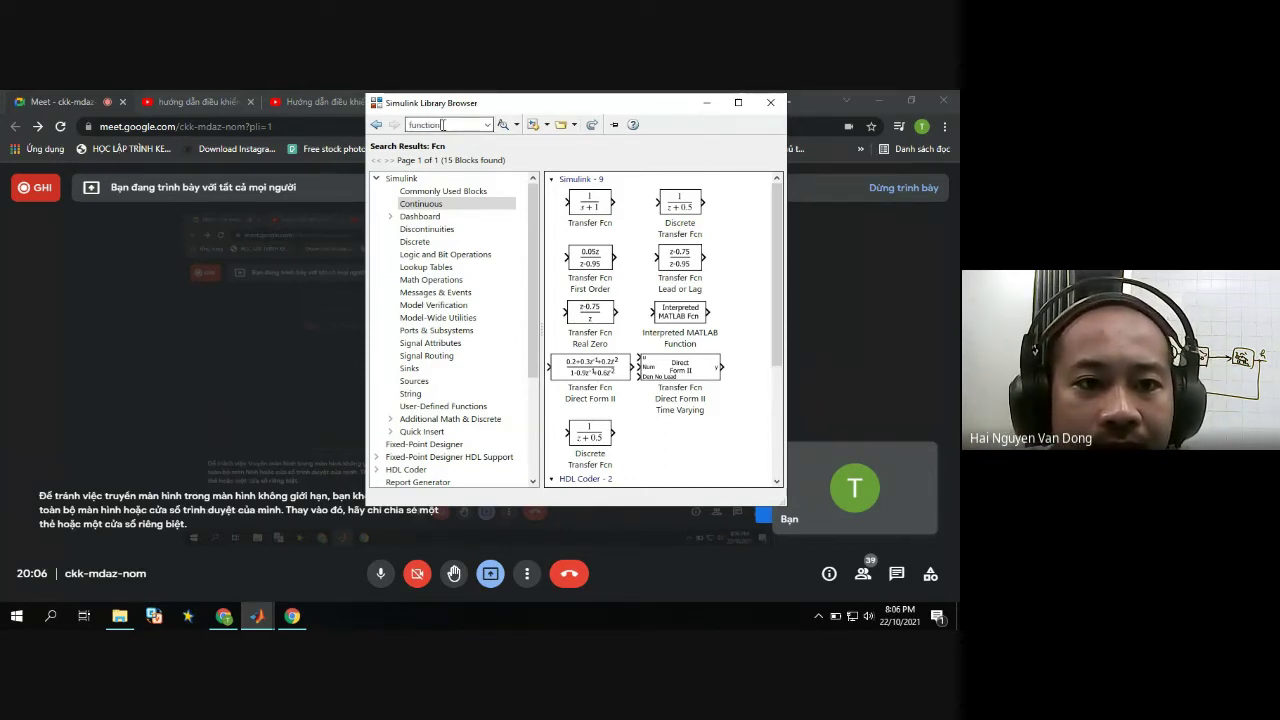
click(503, 124)
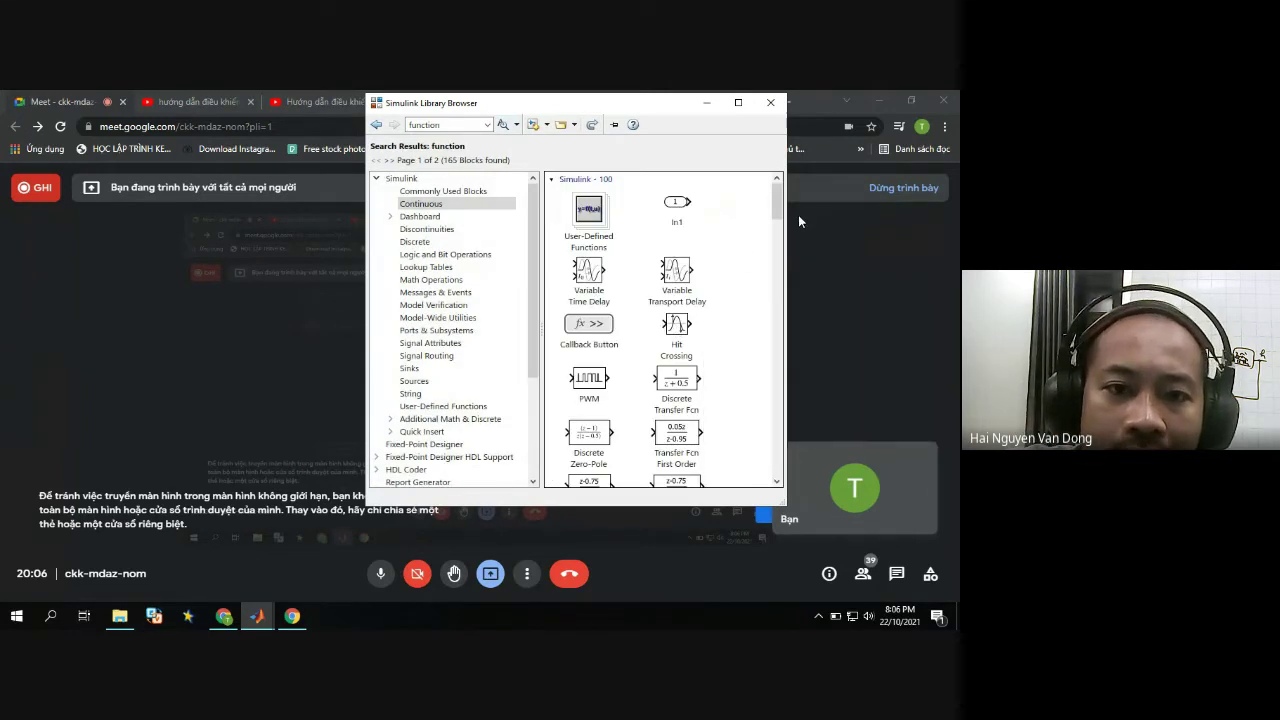
drag(777, 215, 780, 300)
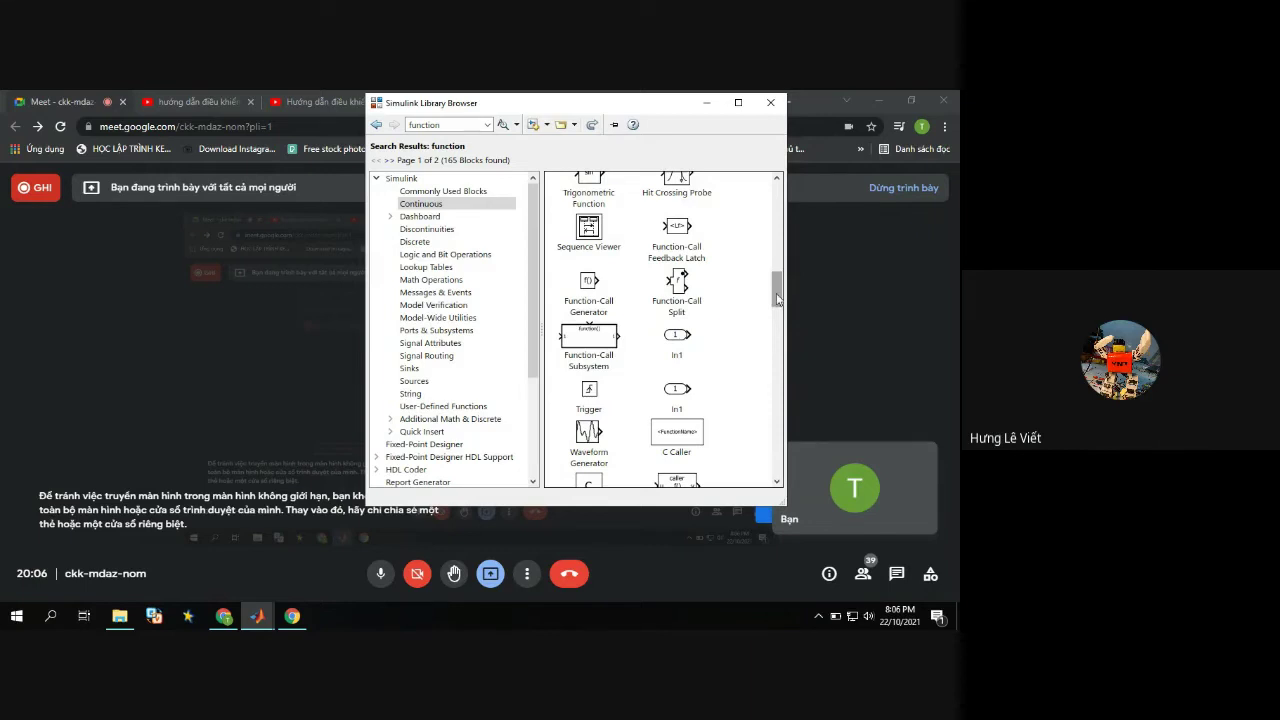
click(778, 298)
drag(778, 298, 779, 307)
drag(778, 312, 778, 317)
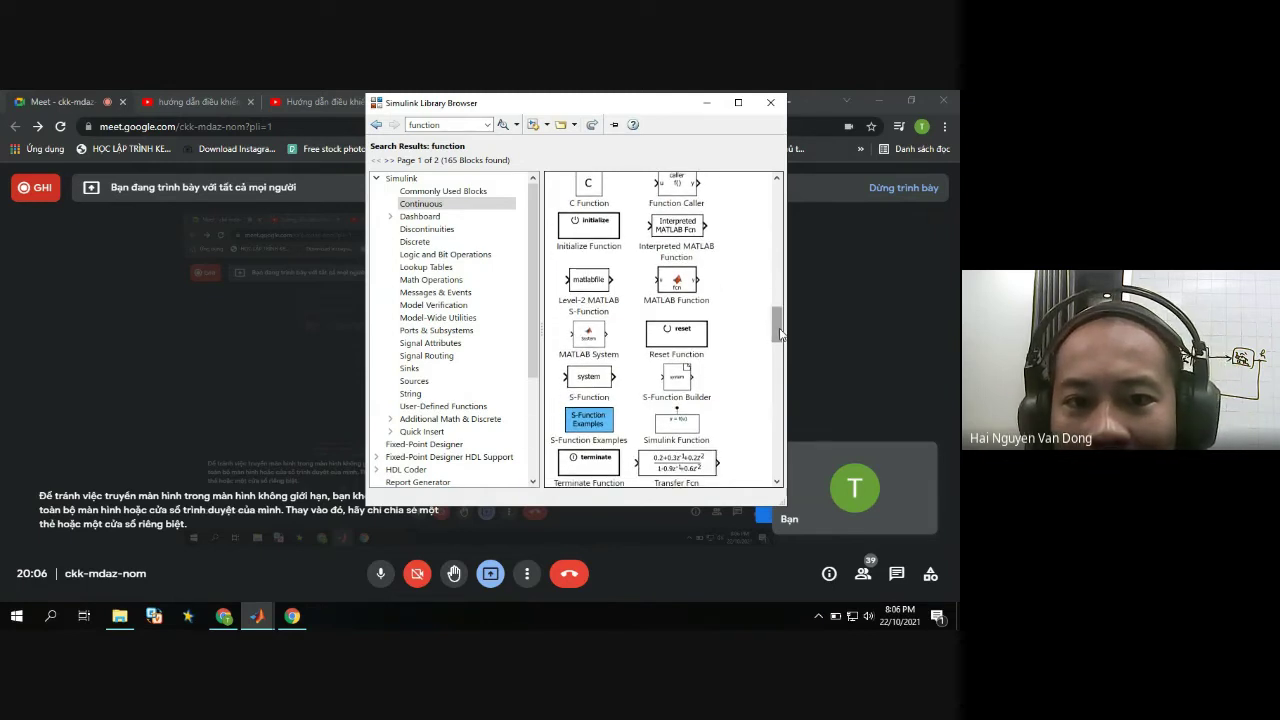
drag(779, 333, 775, 473)
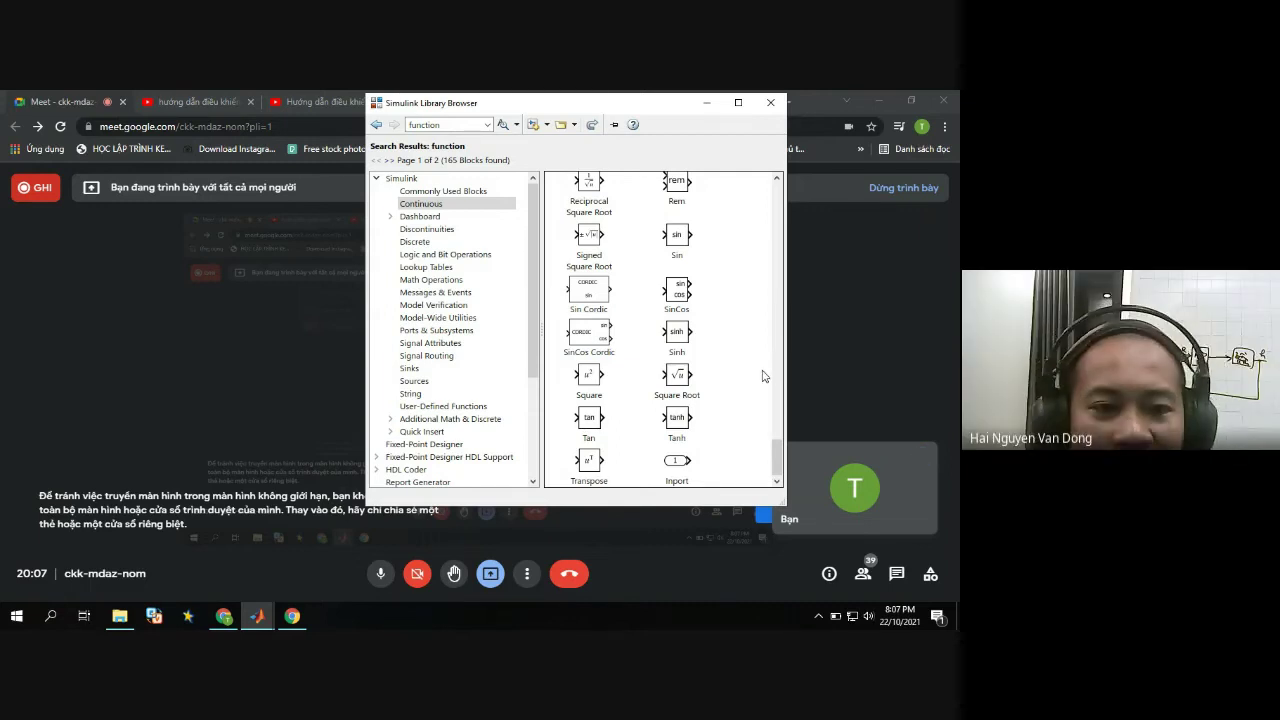
Check the User-Defined Functions blocks, search the library for f(u) and look through the matching blocks.
double_click(440, 124)
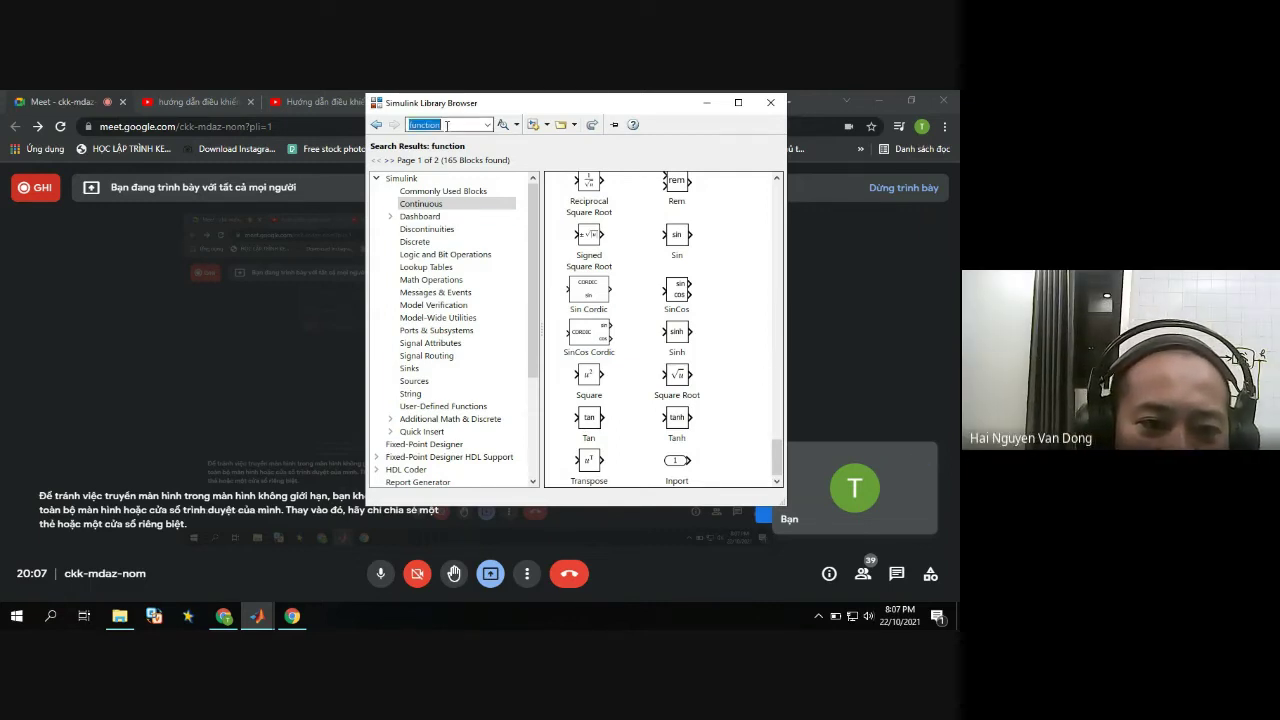
click(430, 406)
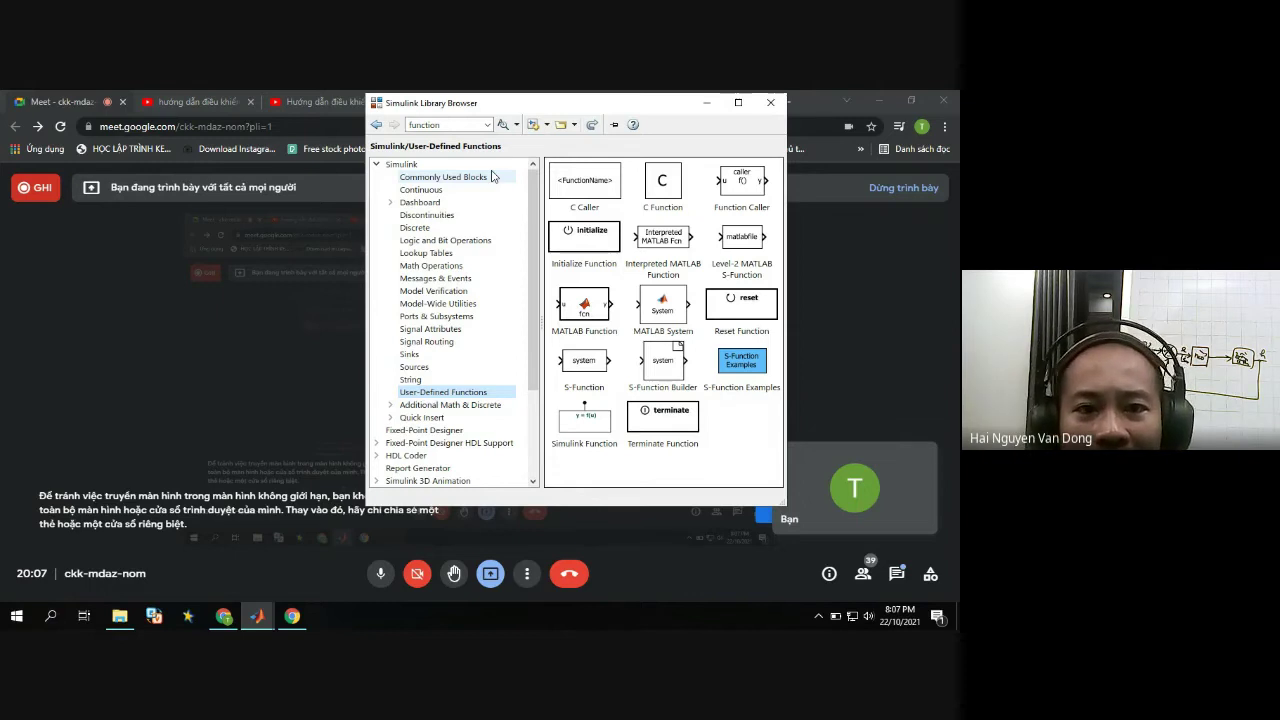
double_click(457, 124)
text(f(u)
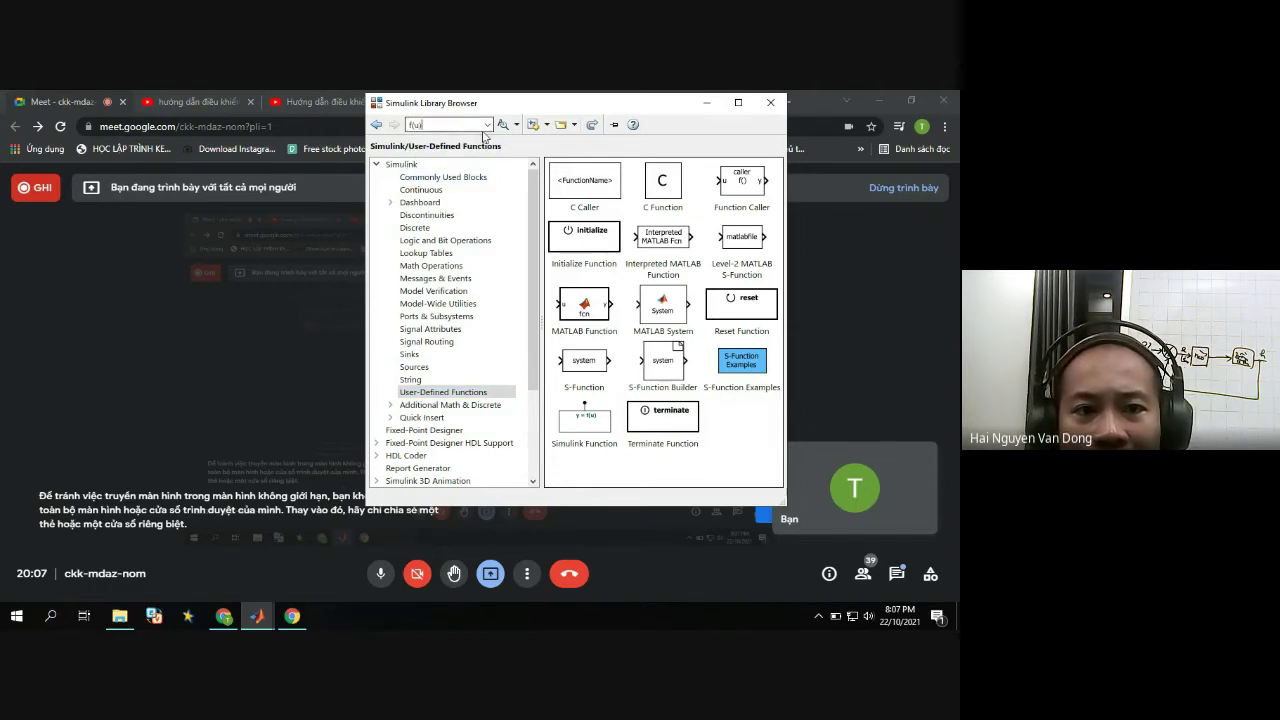
key(Return)
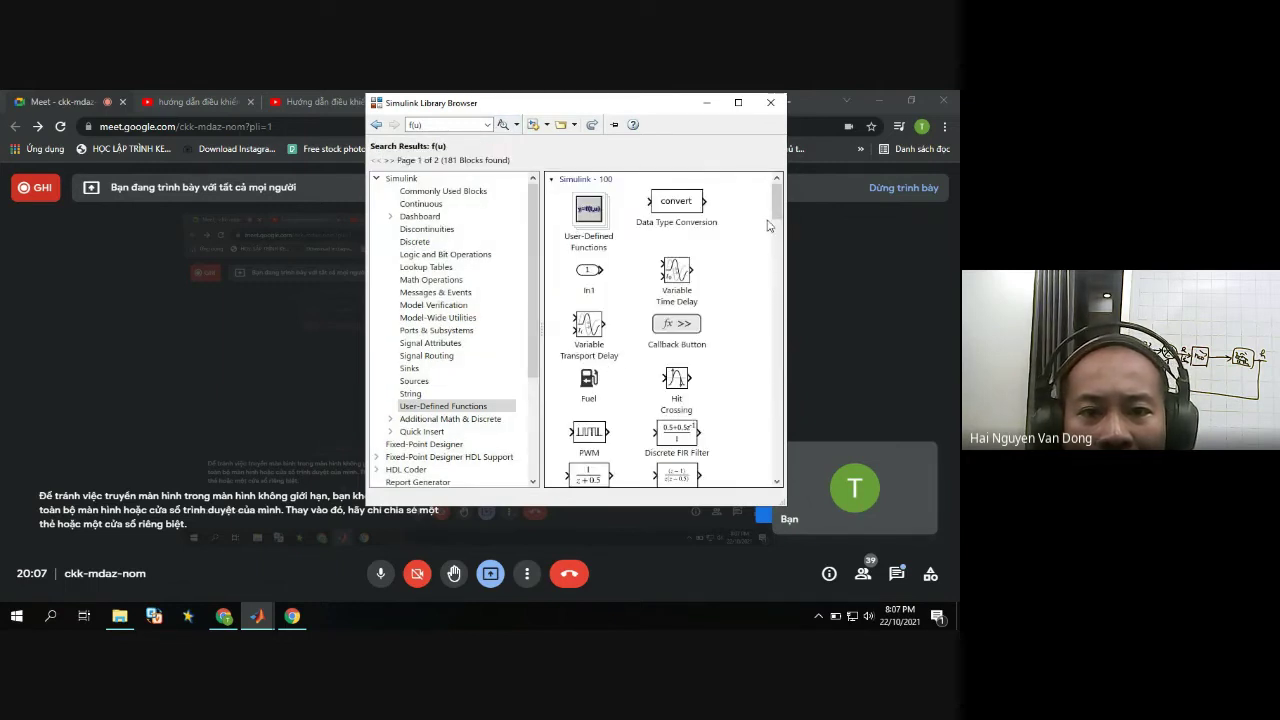
scroll(778, 218, down, 2)
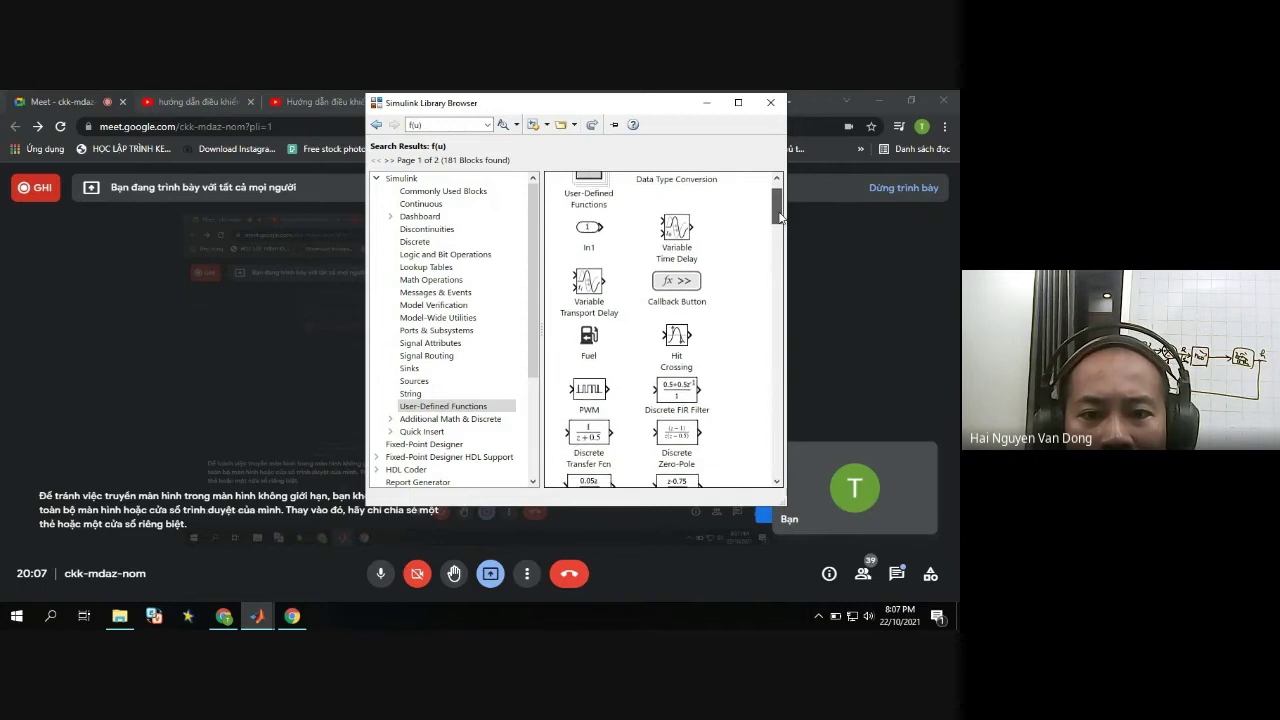
drag(778, 220, 771, 360)
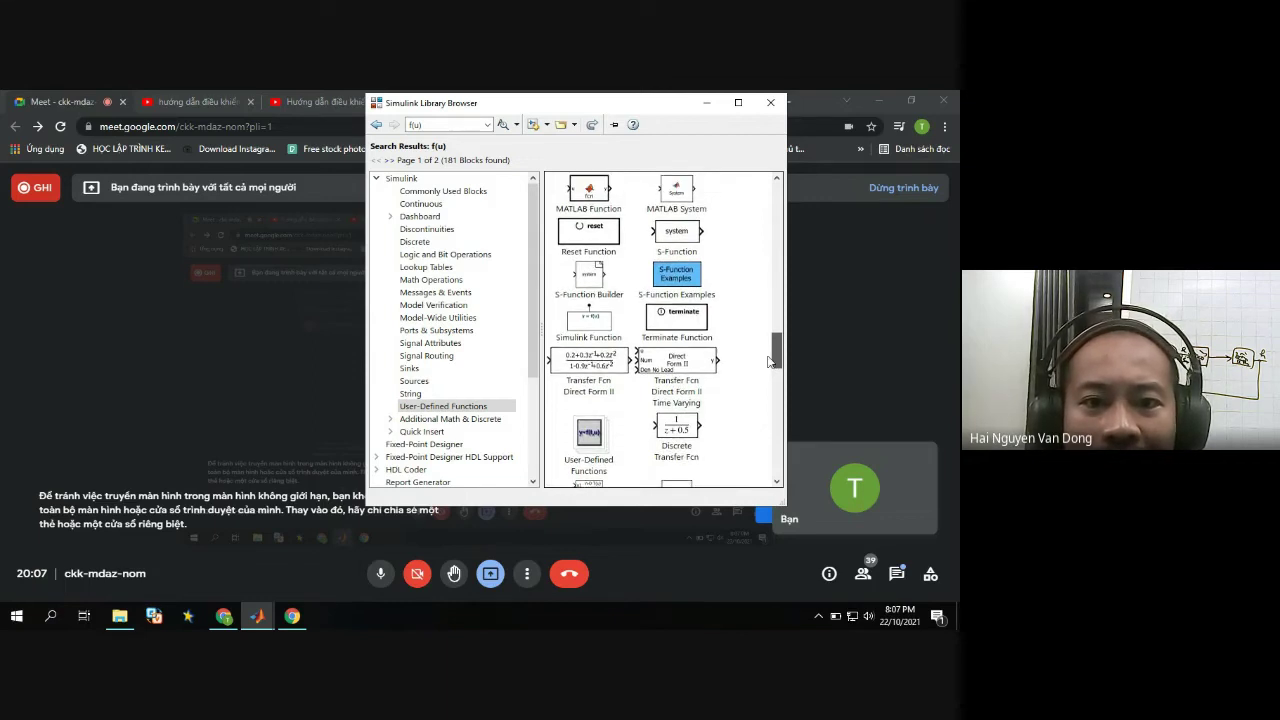
drag(770, 361, 772, 472)
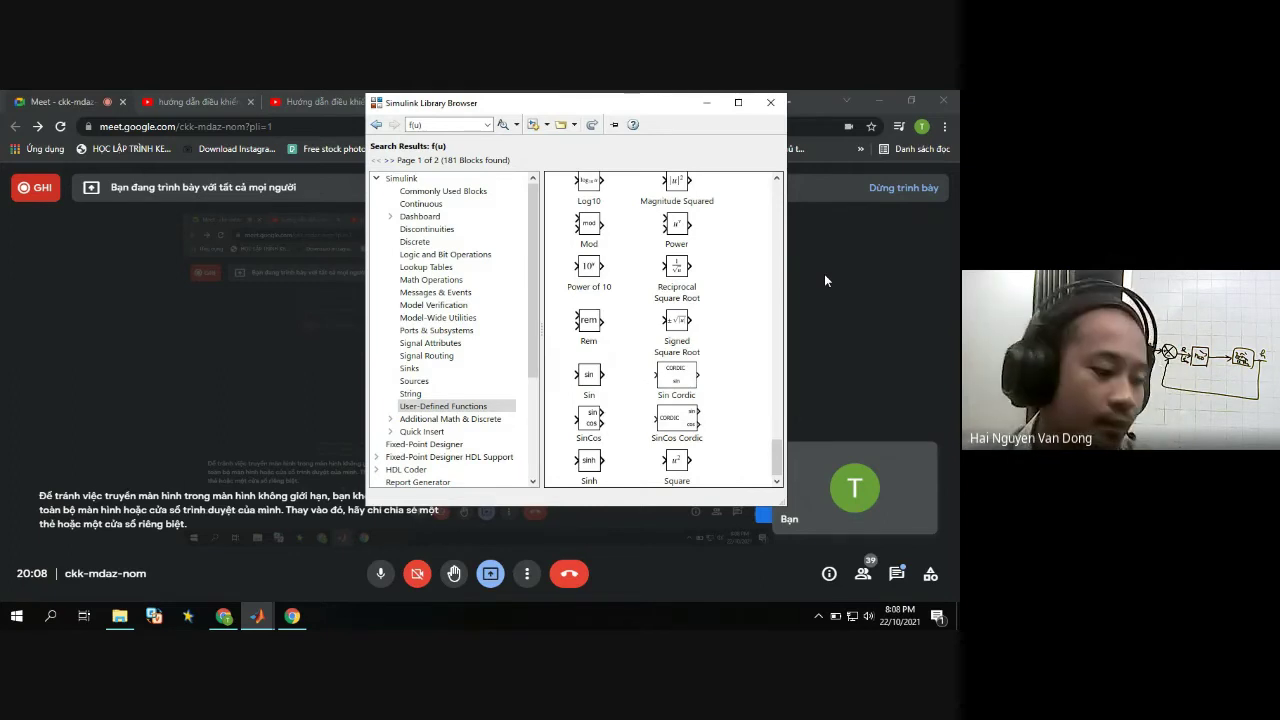
Return to the Meet call and stop presenting the screen.
click(282, 554)
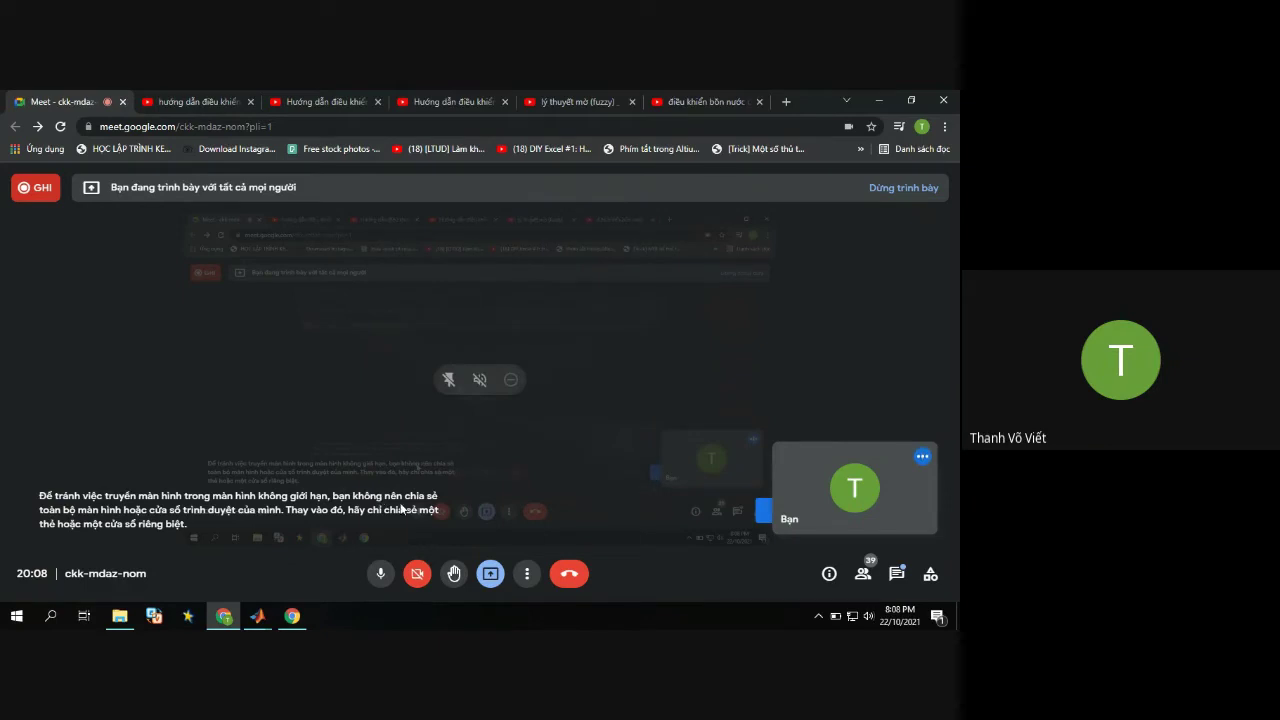
click(490, 573)
click(512, 525)
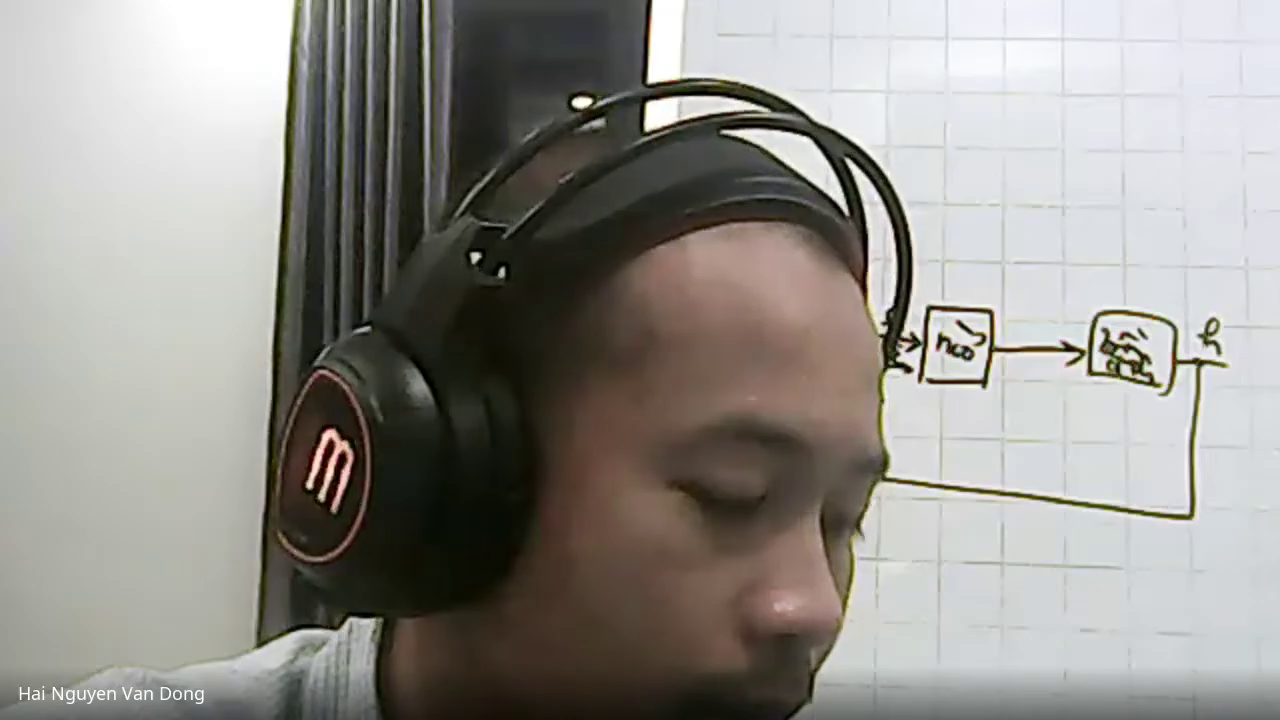
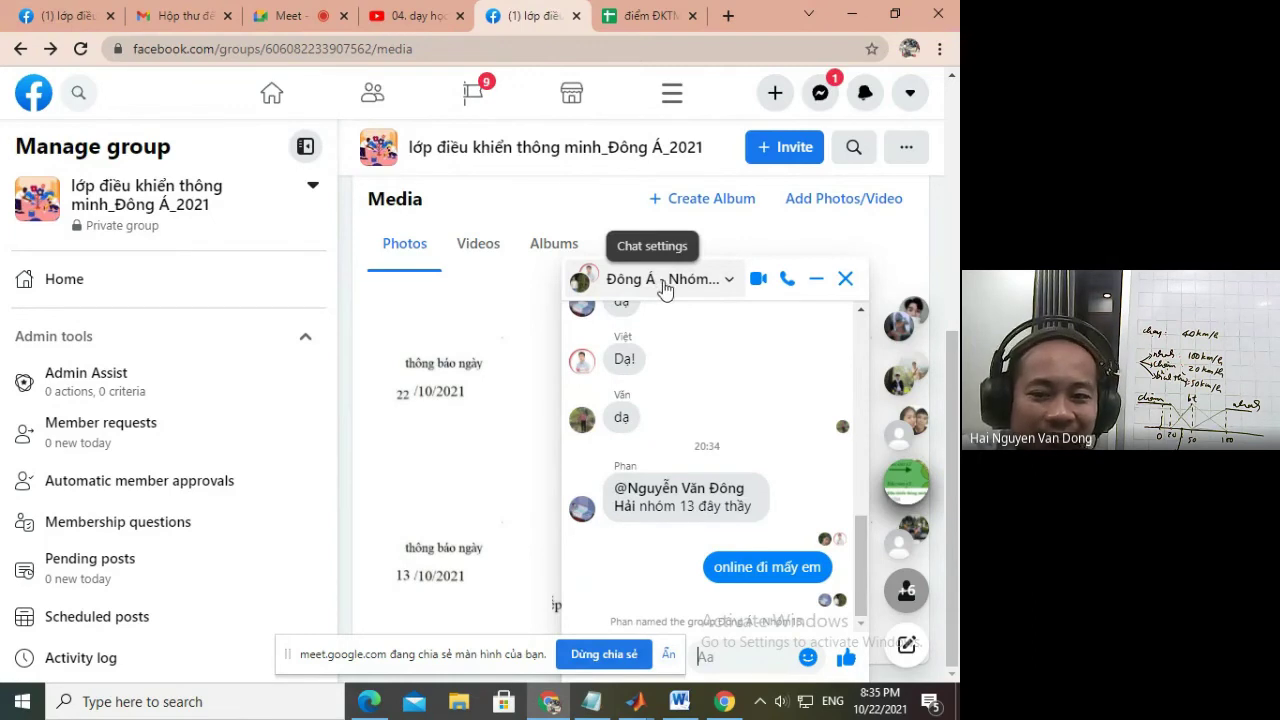
Close the Đông Á group chat on Facebook and return to the Meet call.
click(845, 279)
click(288, 16)
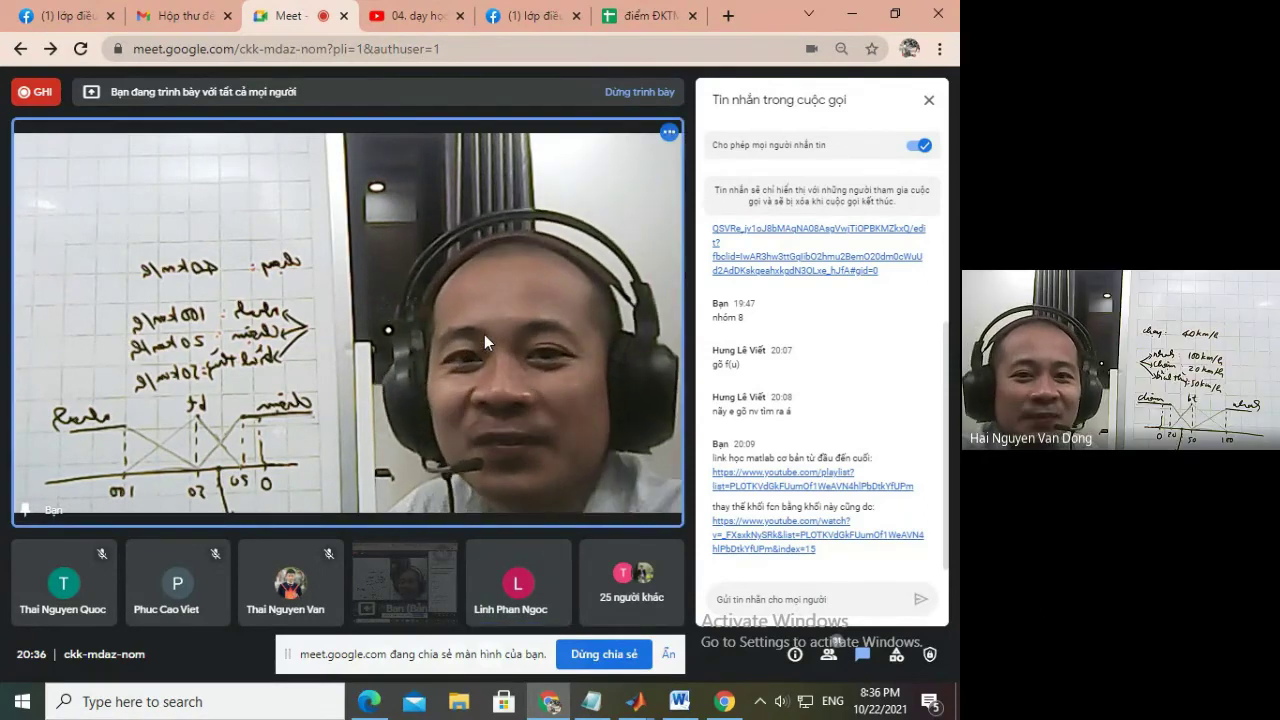
Open the Đông Á - Nhóm13 group chat from Facebook Messenger, check its messages and close it.
click(524, 10)
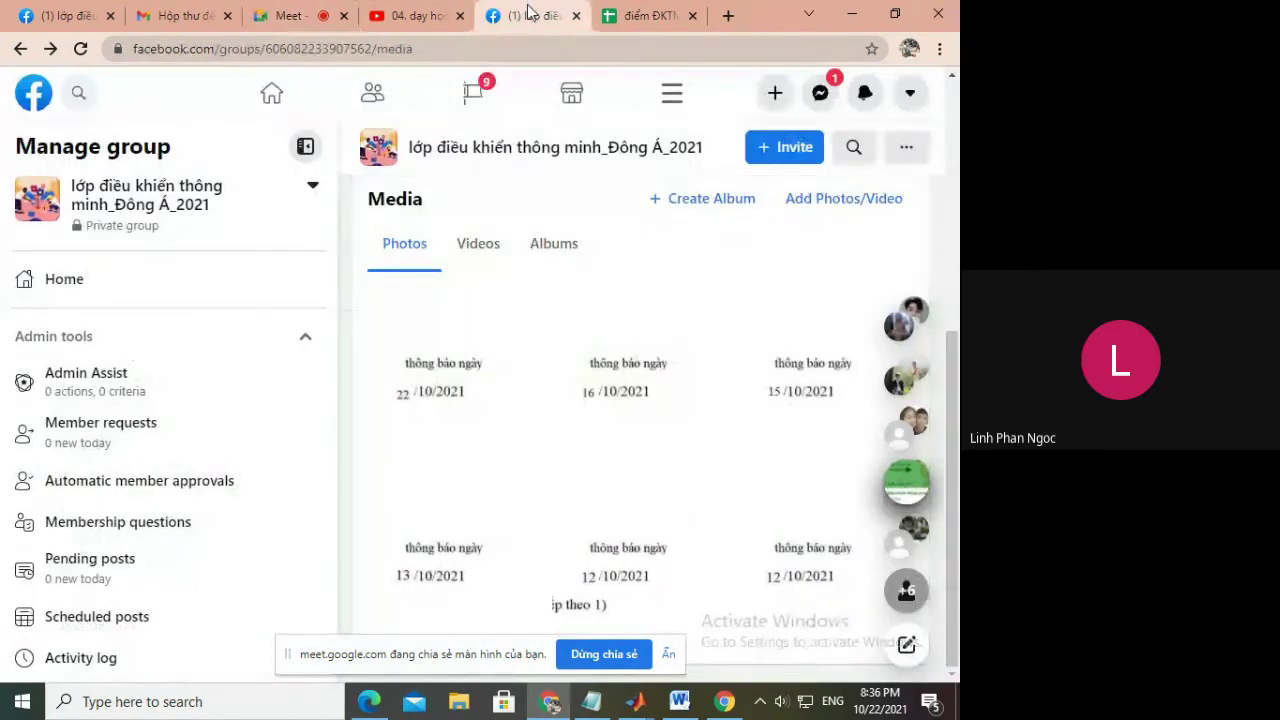
click(820, 92)
click(773, 250)
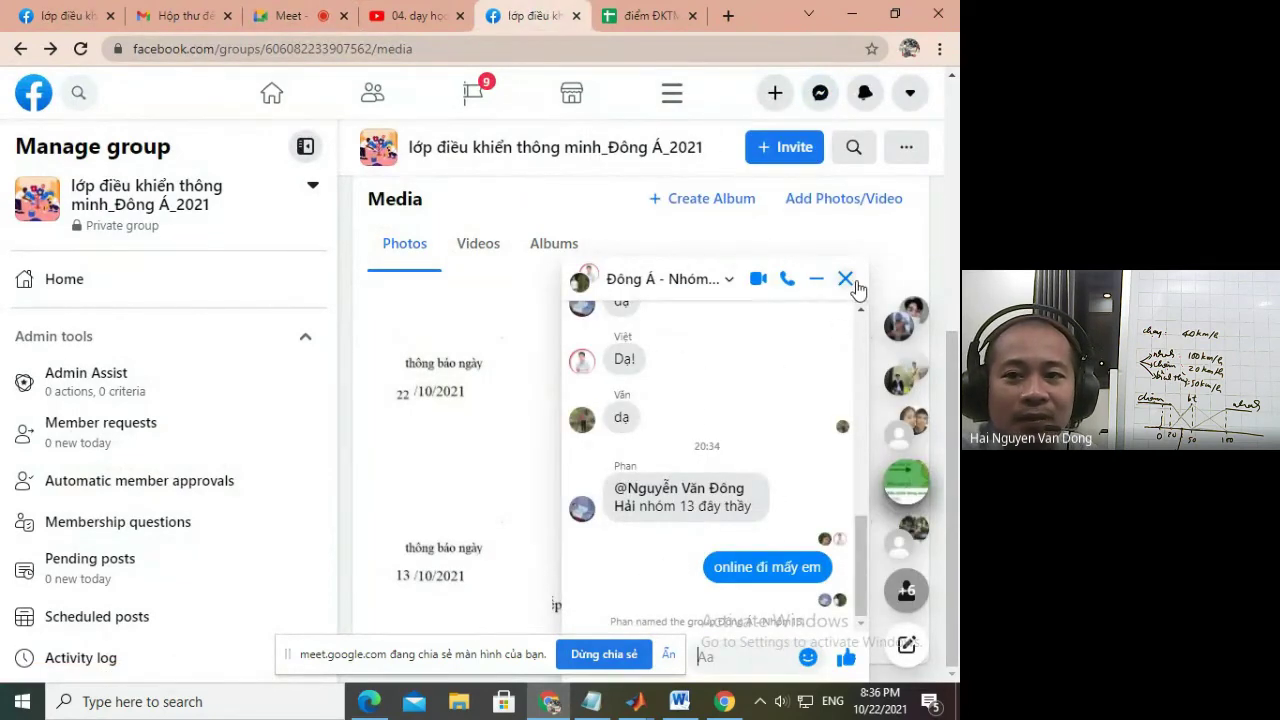
click(845, 280)
Search Messenger for Đông Á Nhóm 14, send "online đi mấy em" to that group chat, and stop sharing the screen.
click(833, 104)
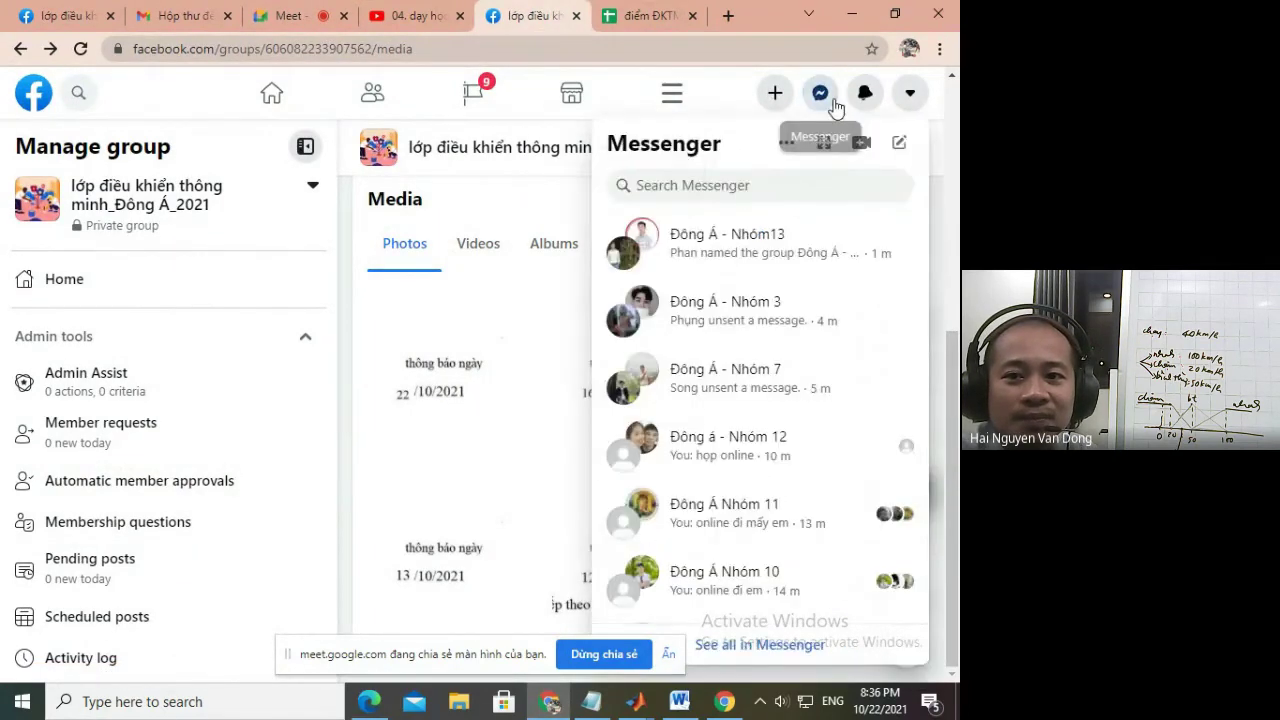
click(777, 188)
text(Đoon)
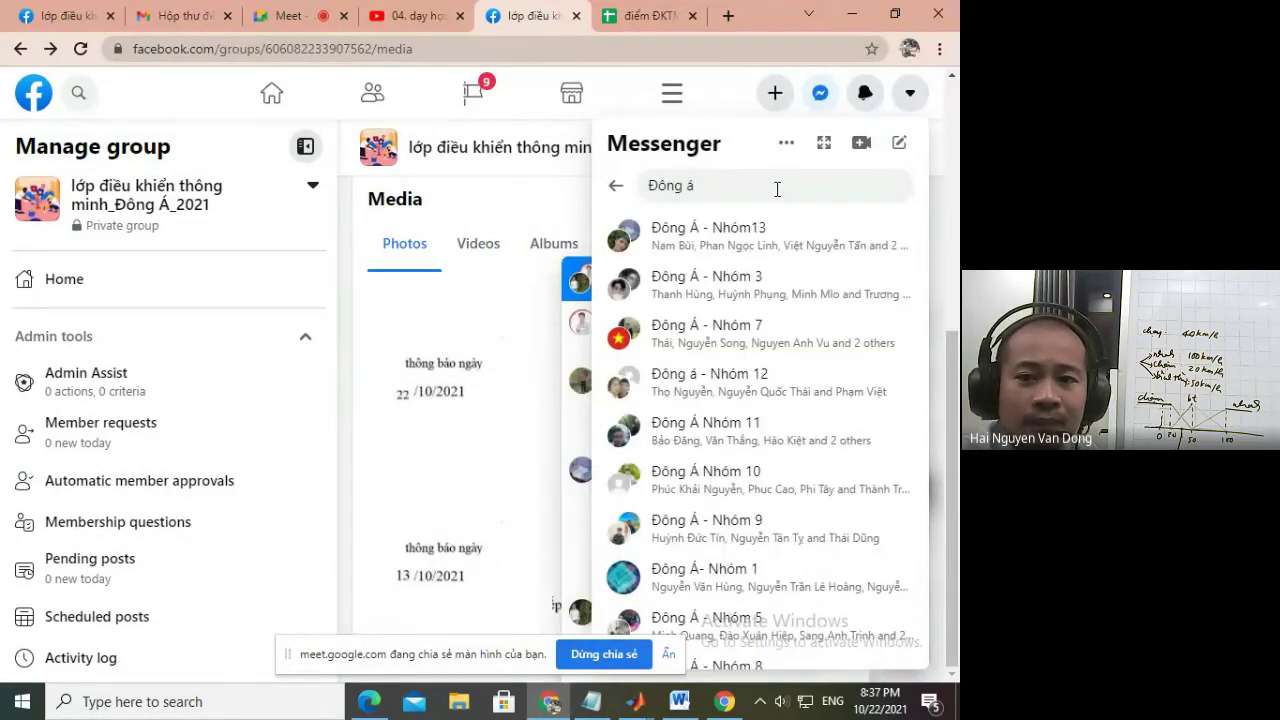
text( Á )
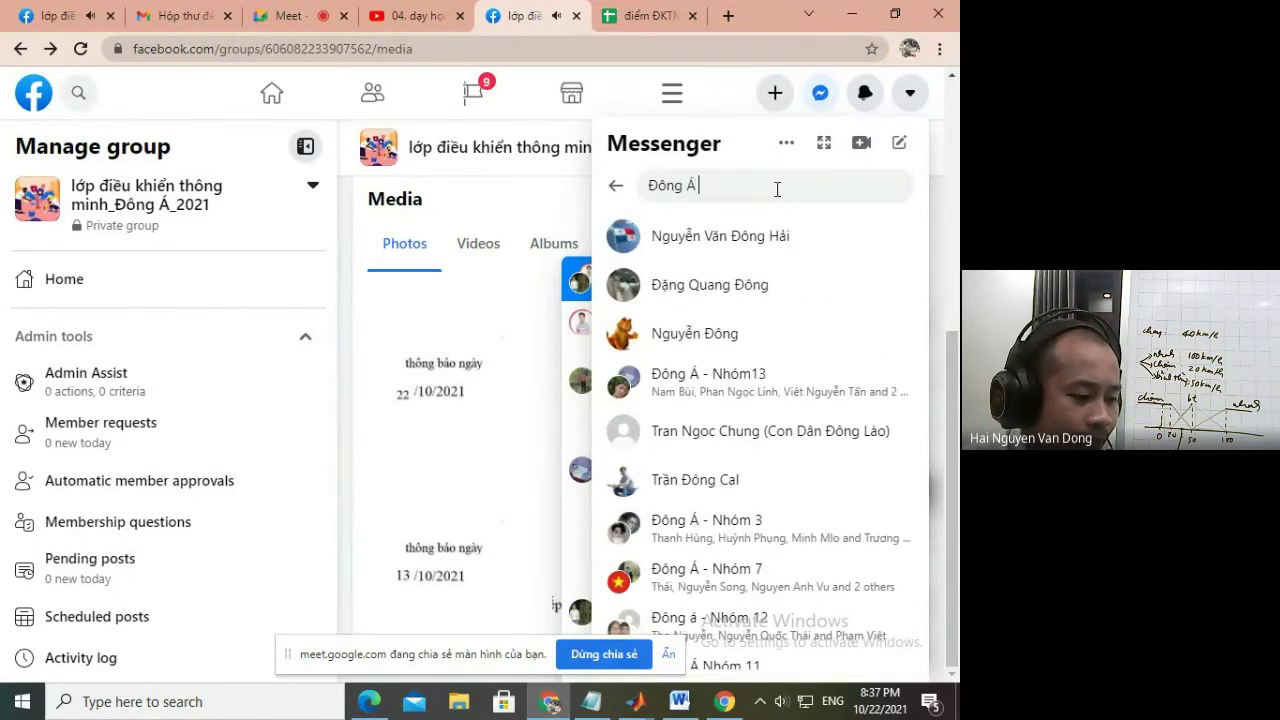
text(Nhóm 14)
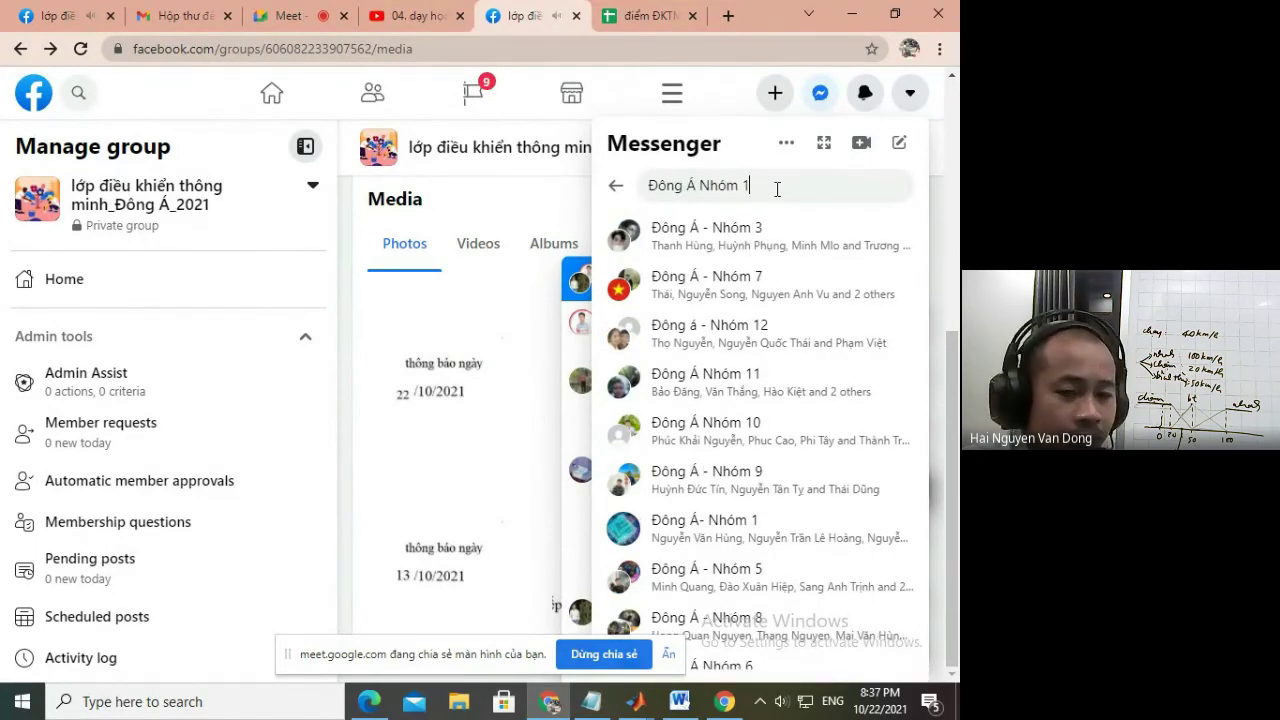
click(782, 238)
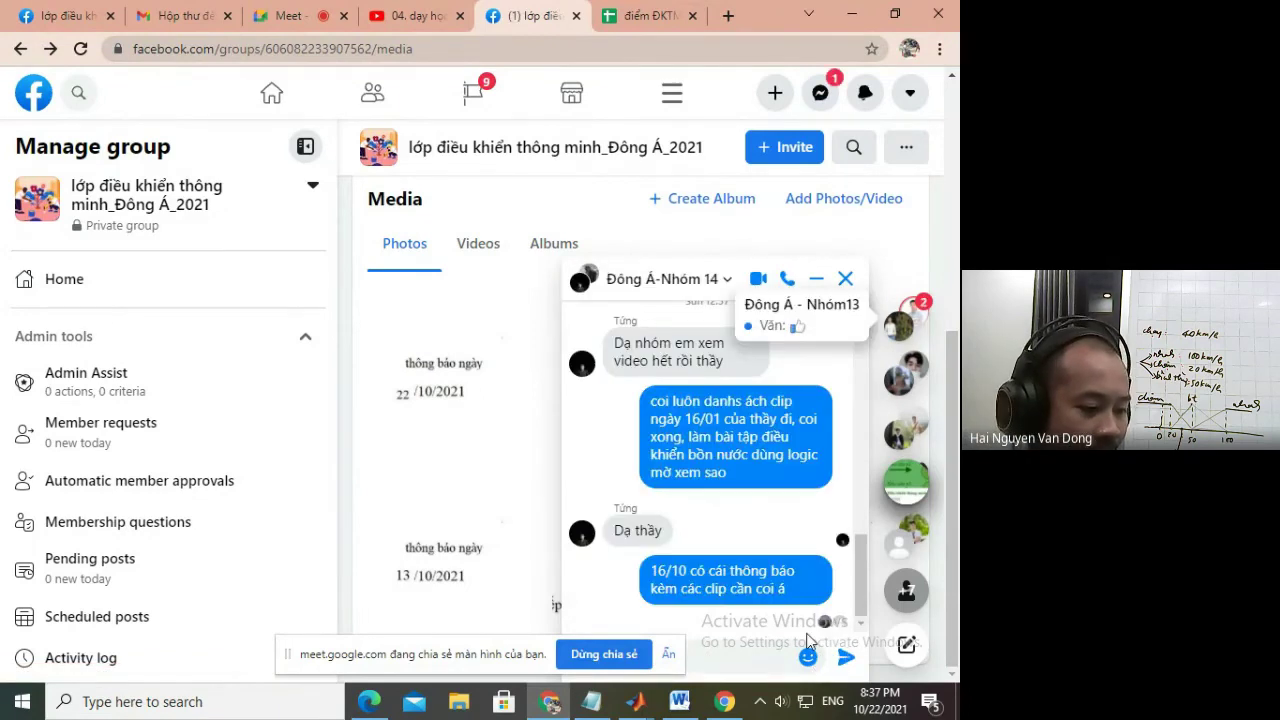
key(Return)
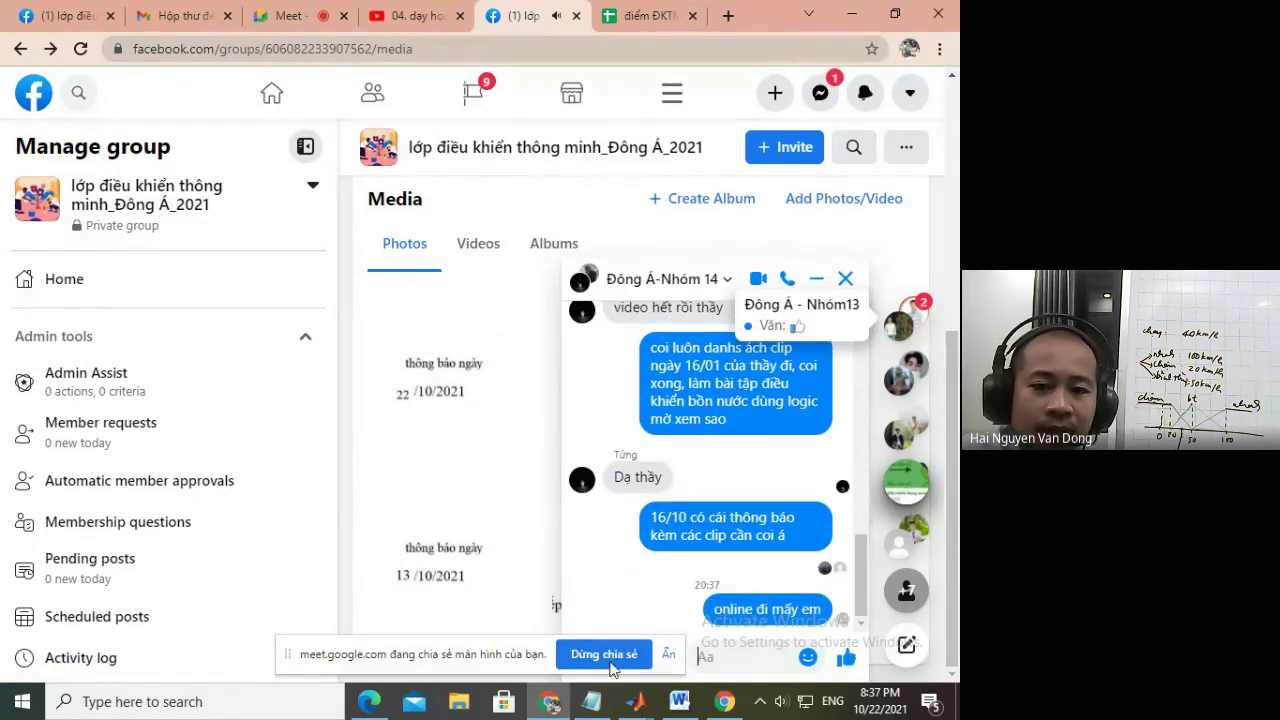
click(615, 660)
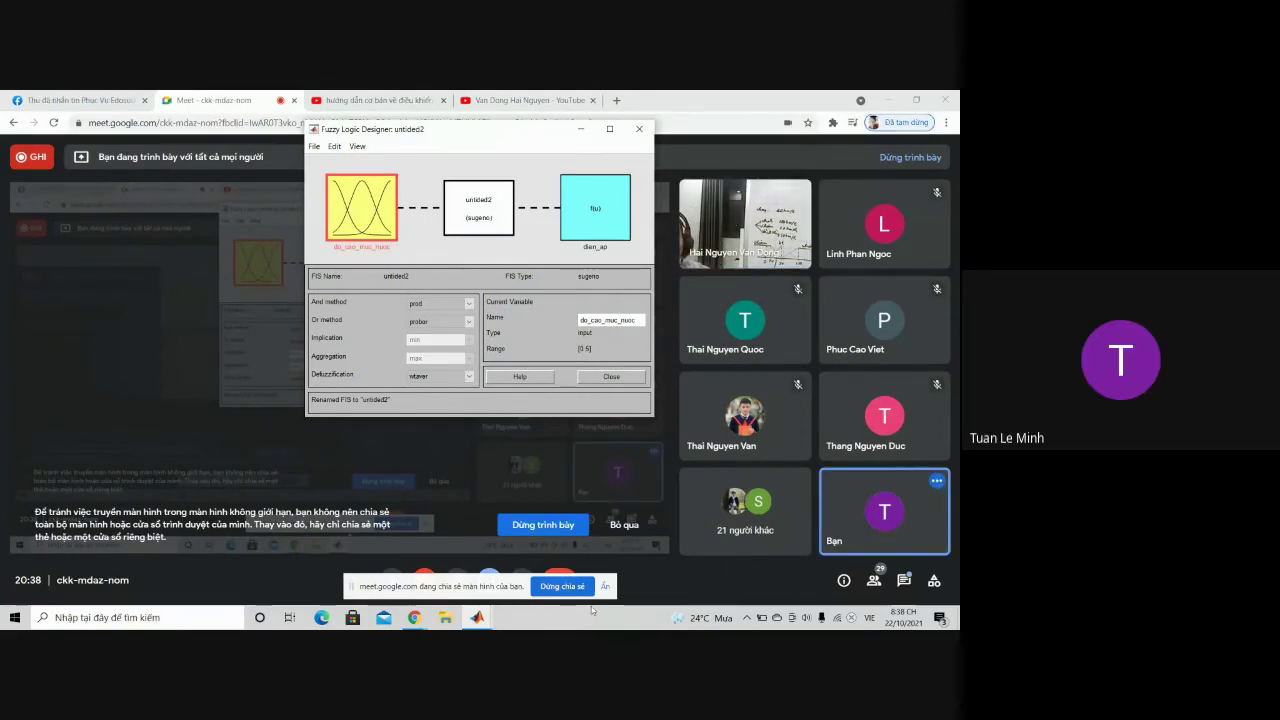
Look through the open Fuzzy Logic Designer and MATLAB windows and browse the templates on the Simulink Start Page.
click(477, 617)
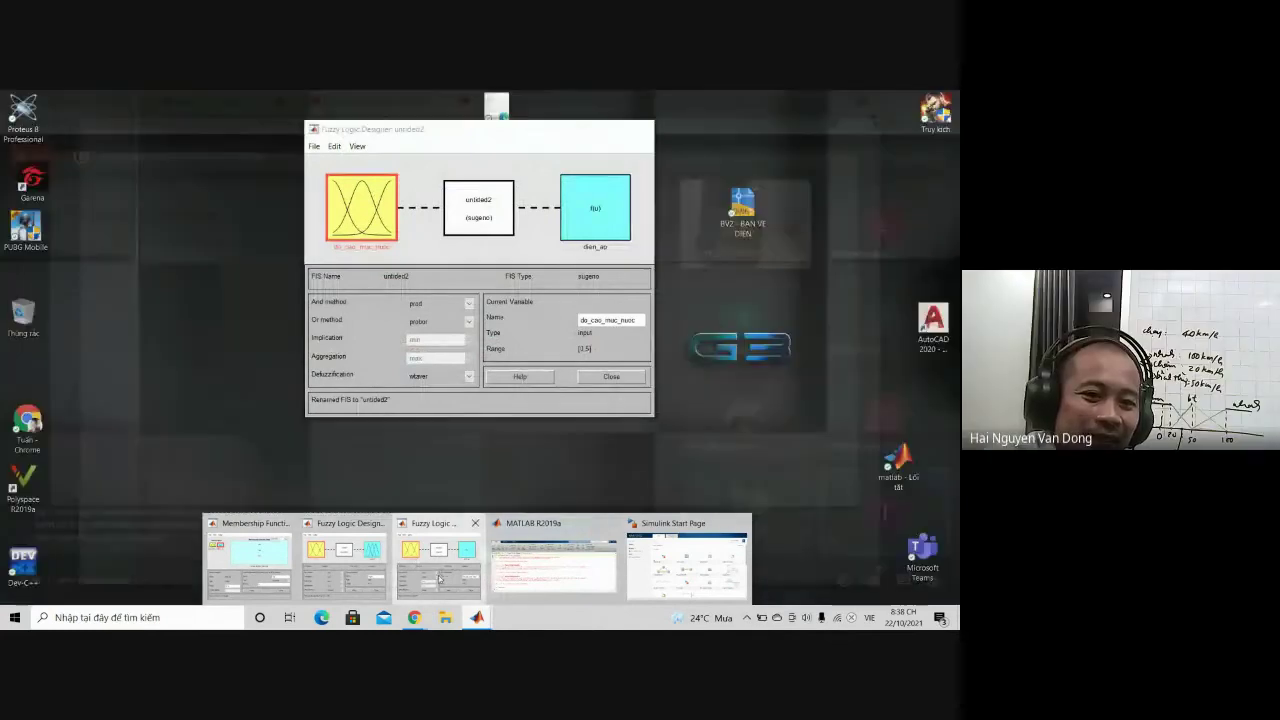
click(416, 583)
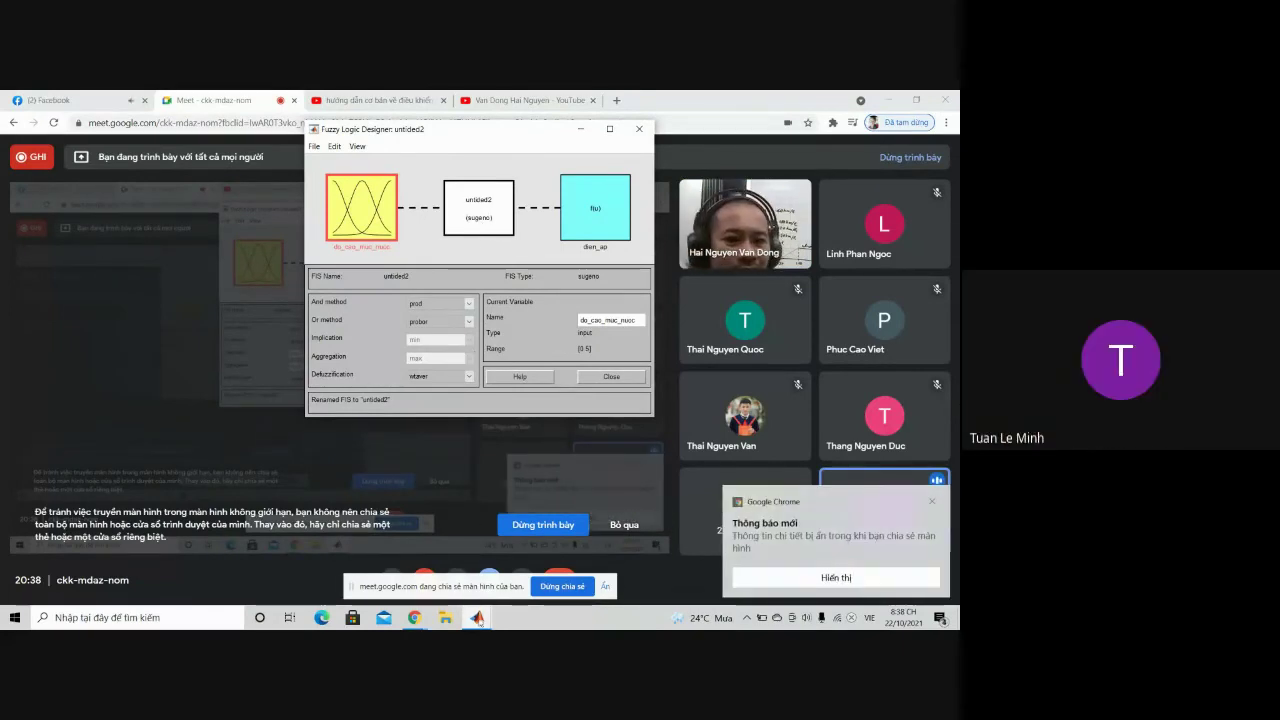
mouse_move(477, 620)
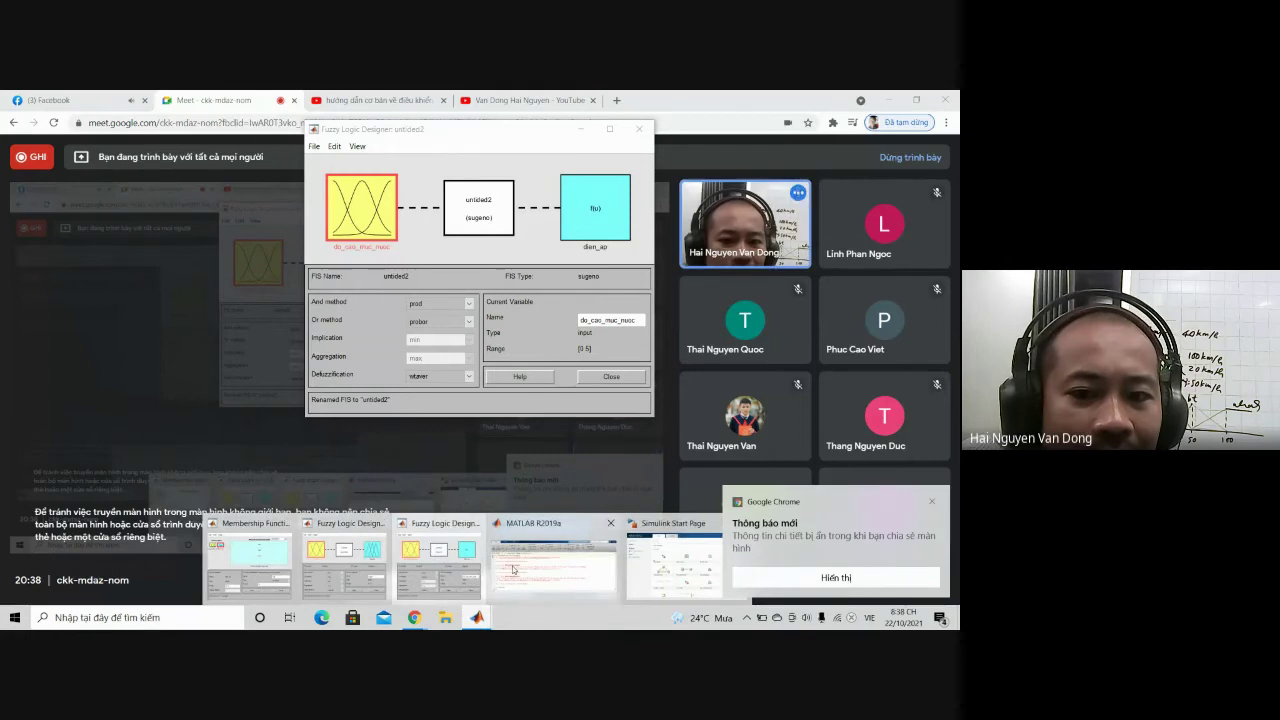
mouse_move(513, 570)
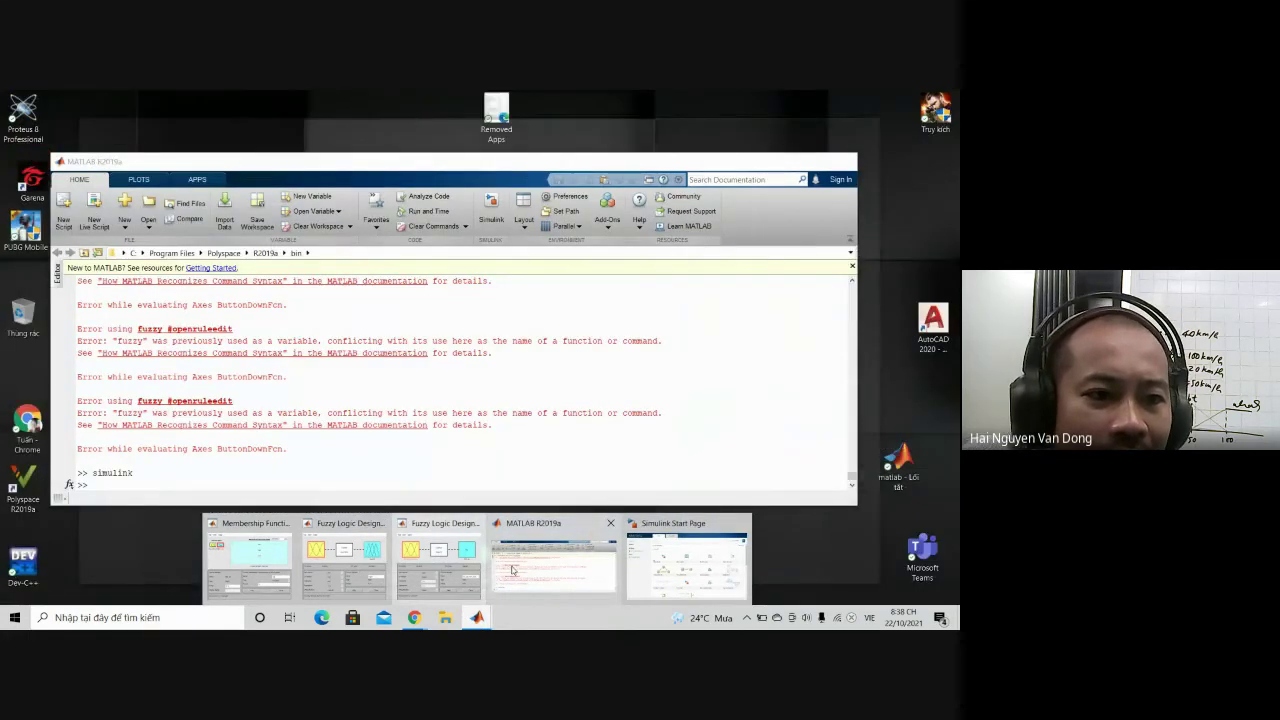
mouse_move(437, 557)
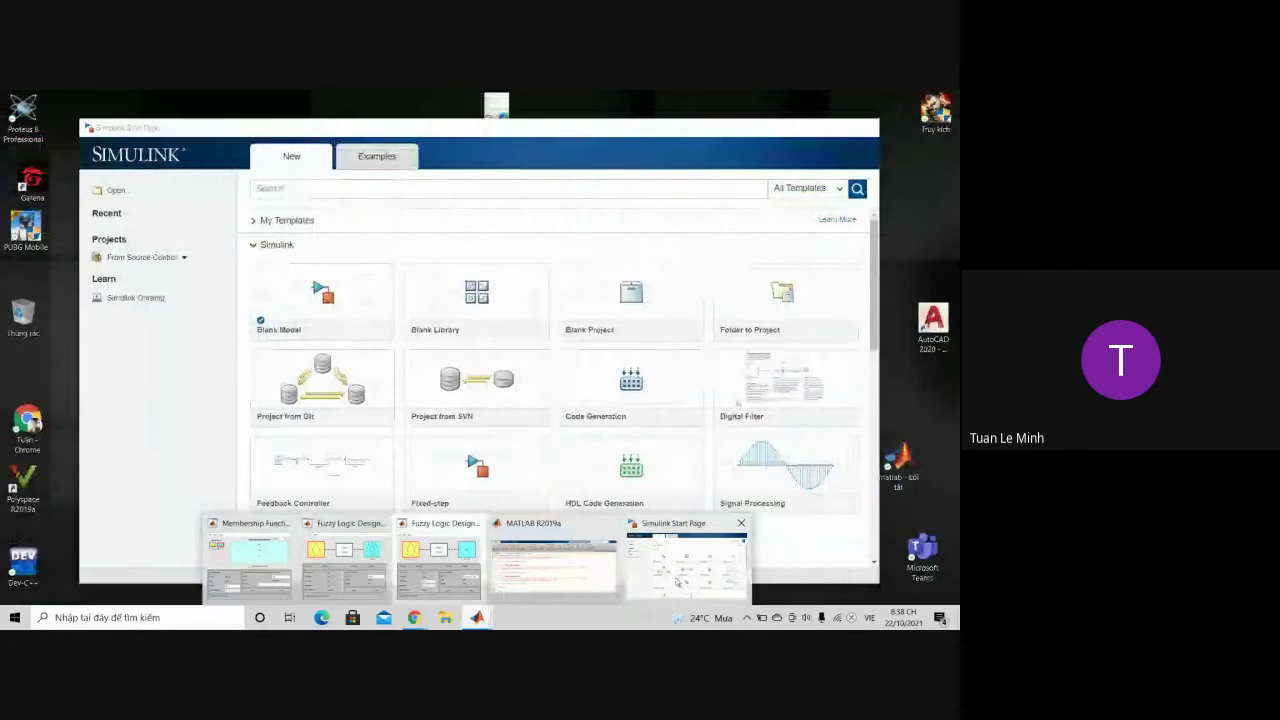
click(678, 582)
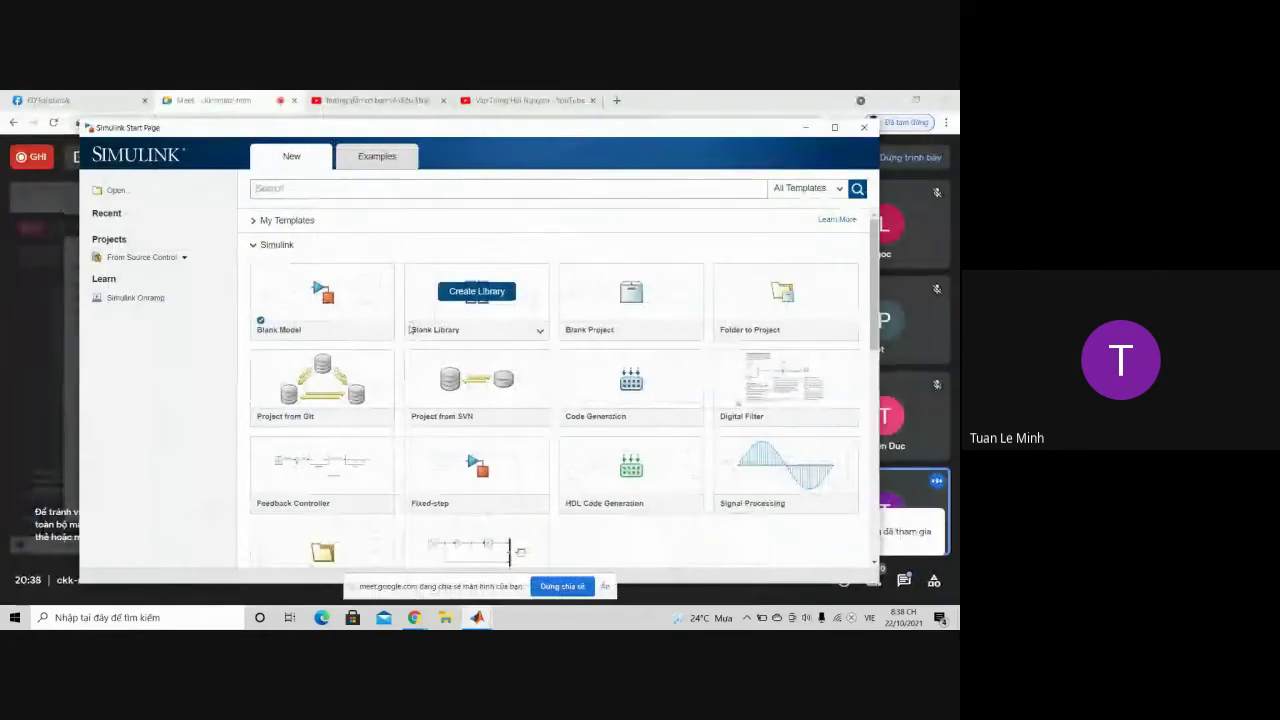
scroll(418, 322, down, 3)
scroll(417, 331, up, 3)
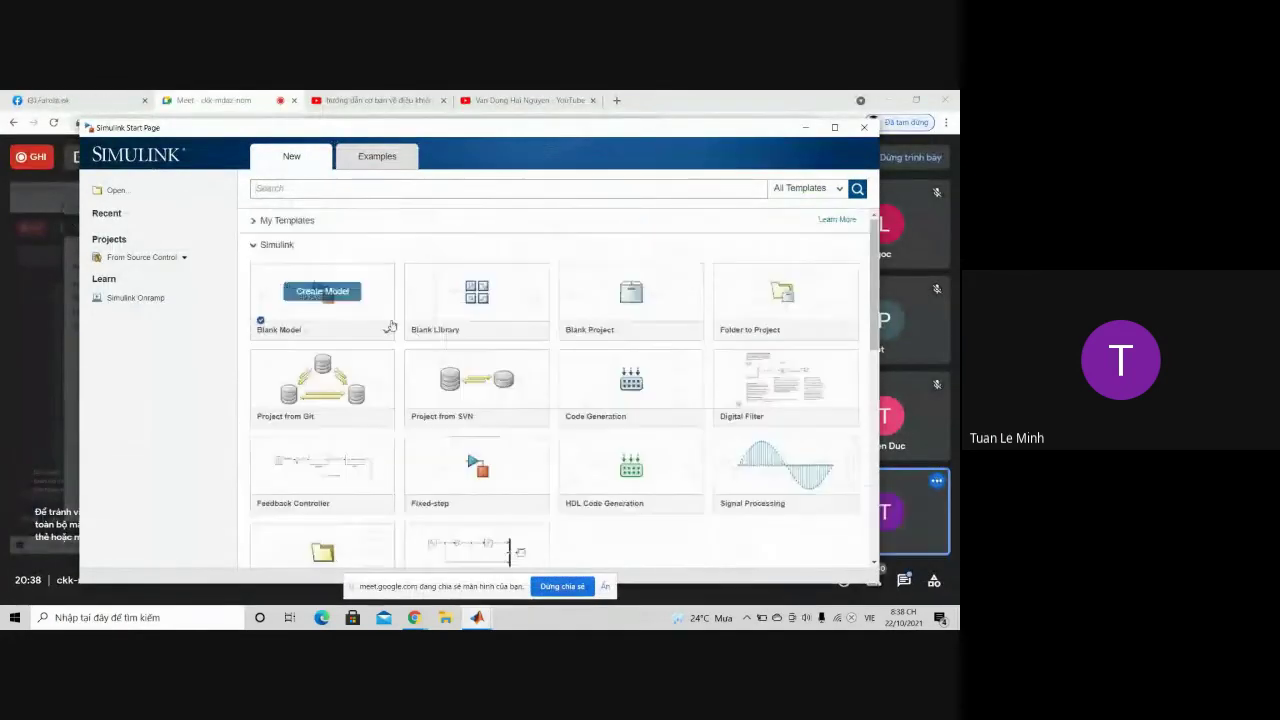
scroll(477, 390, down, 3)
scroll(477, 394, up, 3)
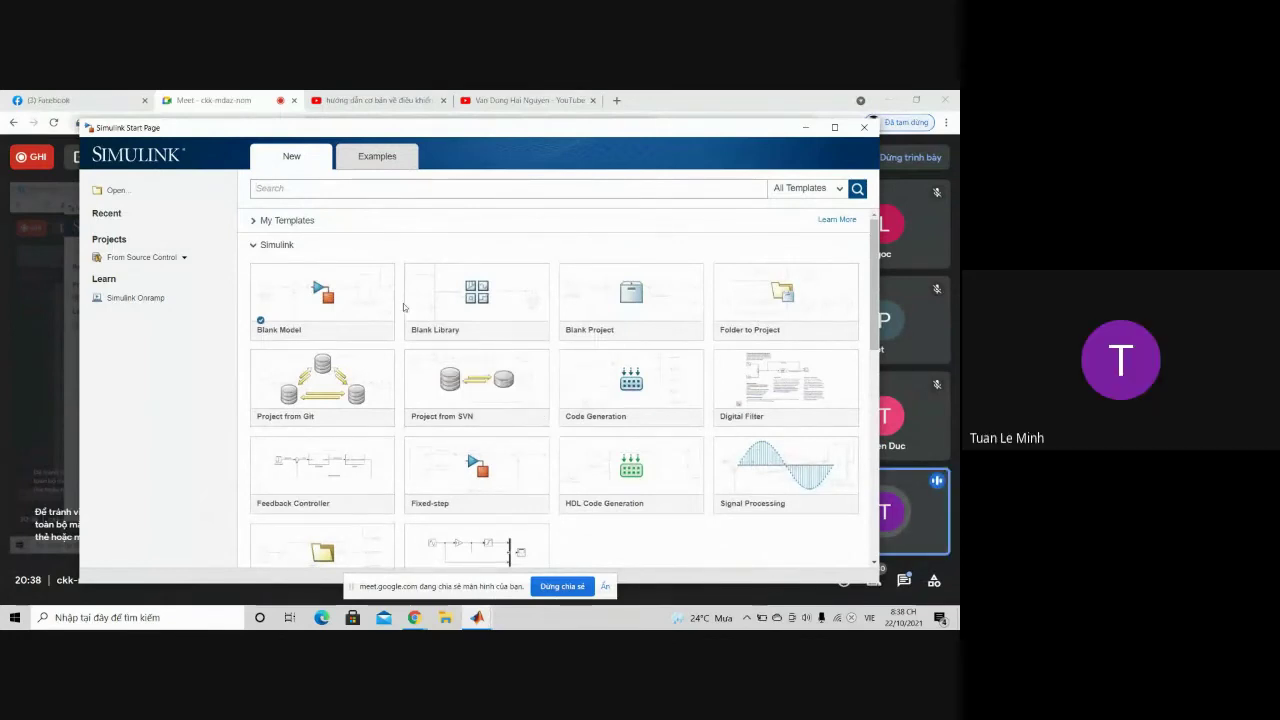
Close the Simulink Start Page and the Sugeno Fuzzy Logic Designer window for untitled2.
mouse_move(427, 337)
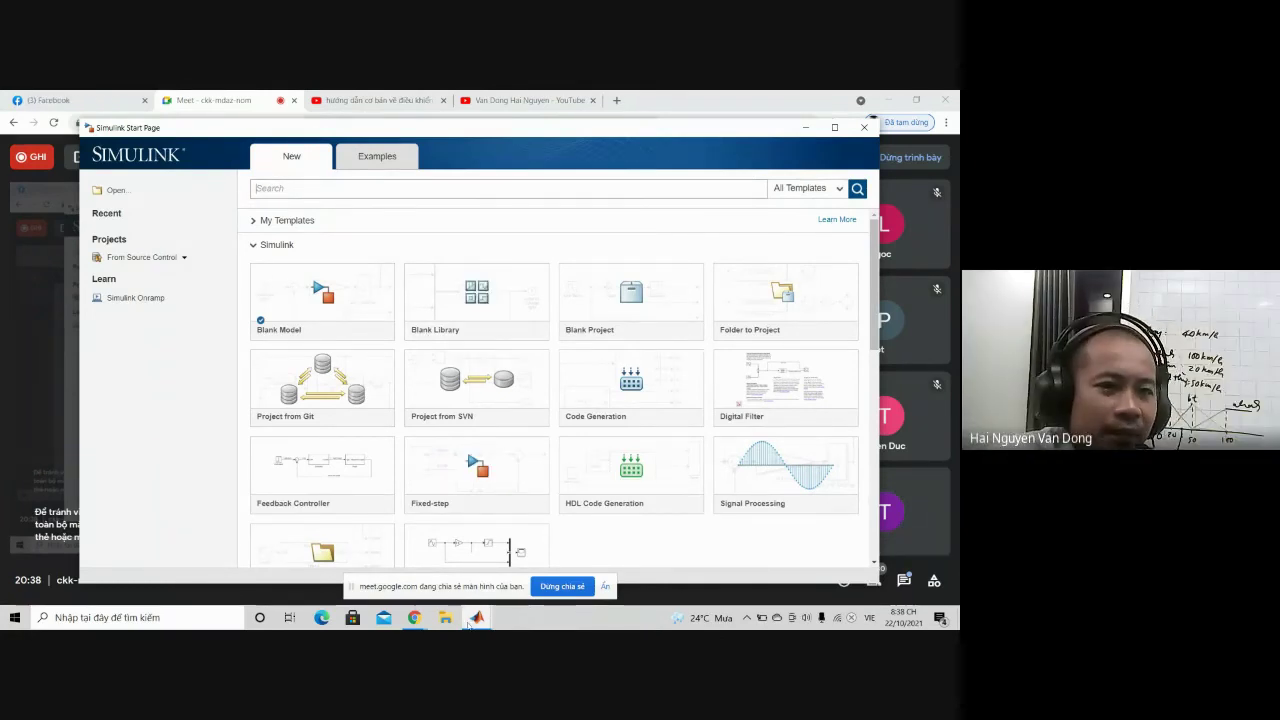
mouse_move(467, 624)
click(463, 585)
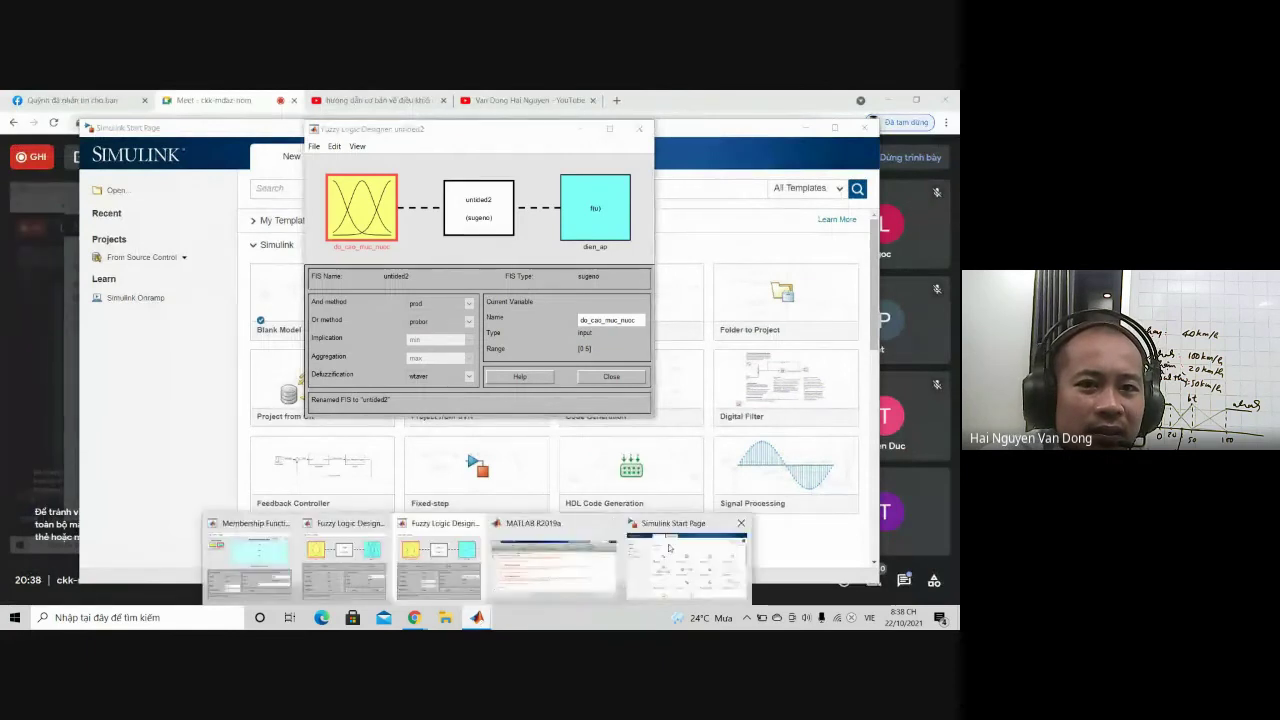
click(860, 237)
click(864, 127)
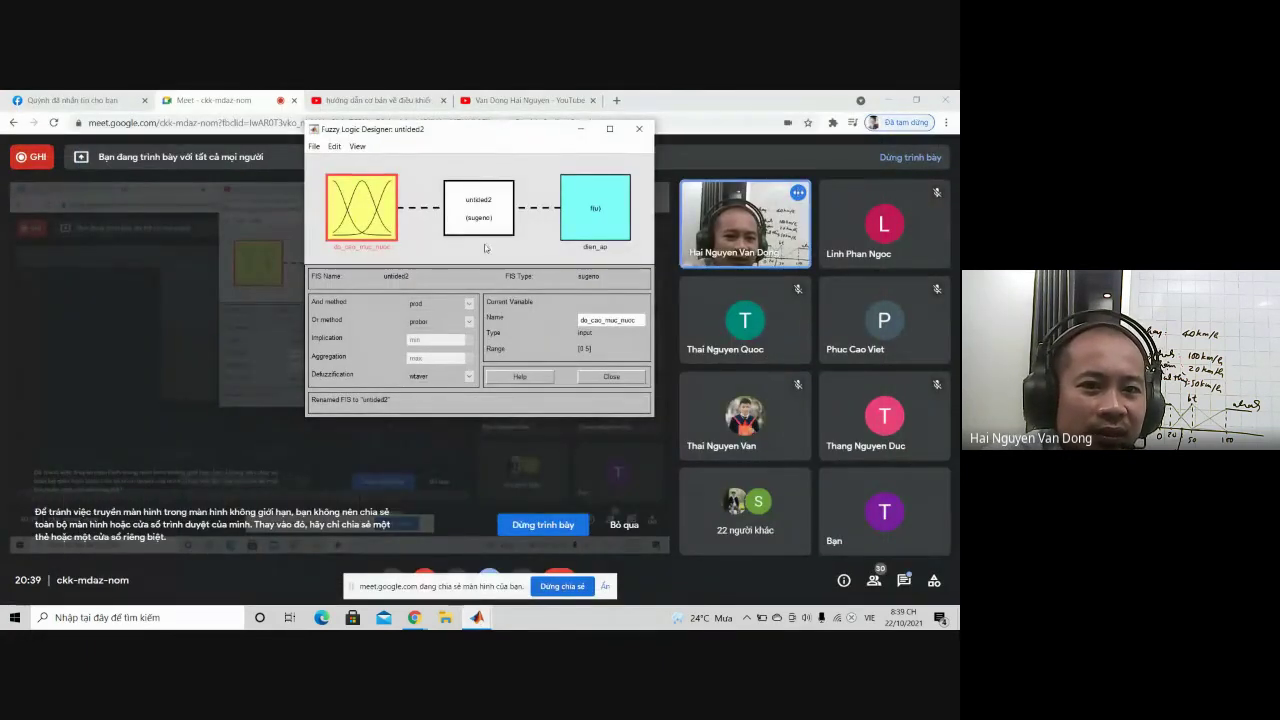
click(639, 129)
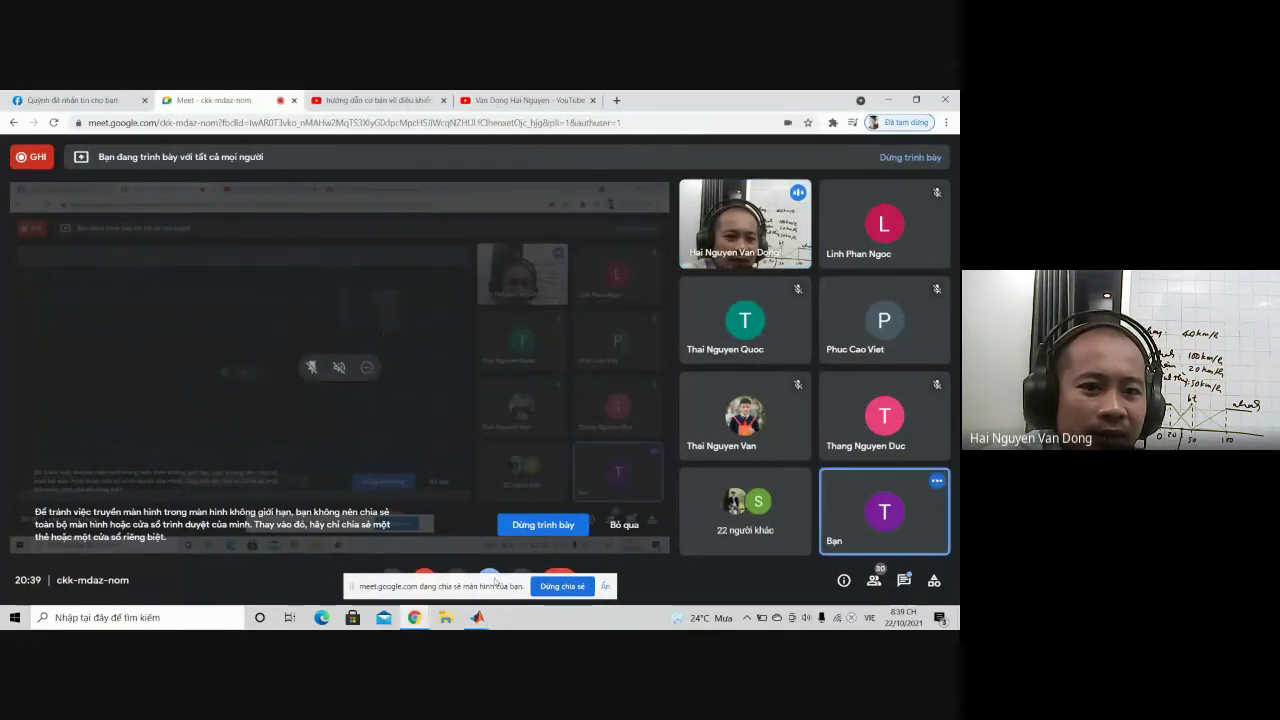
Close the Mamdani Fuzzy Logic Designer window for Untitled without saving its changes.
mouse_move(477, 617)
mouse_move(626, 523)
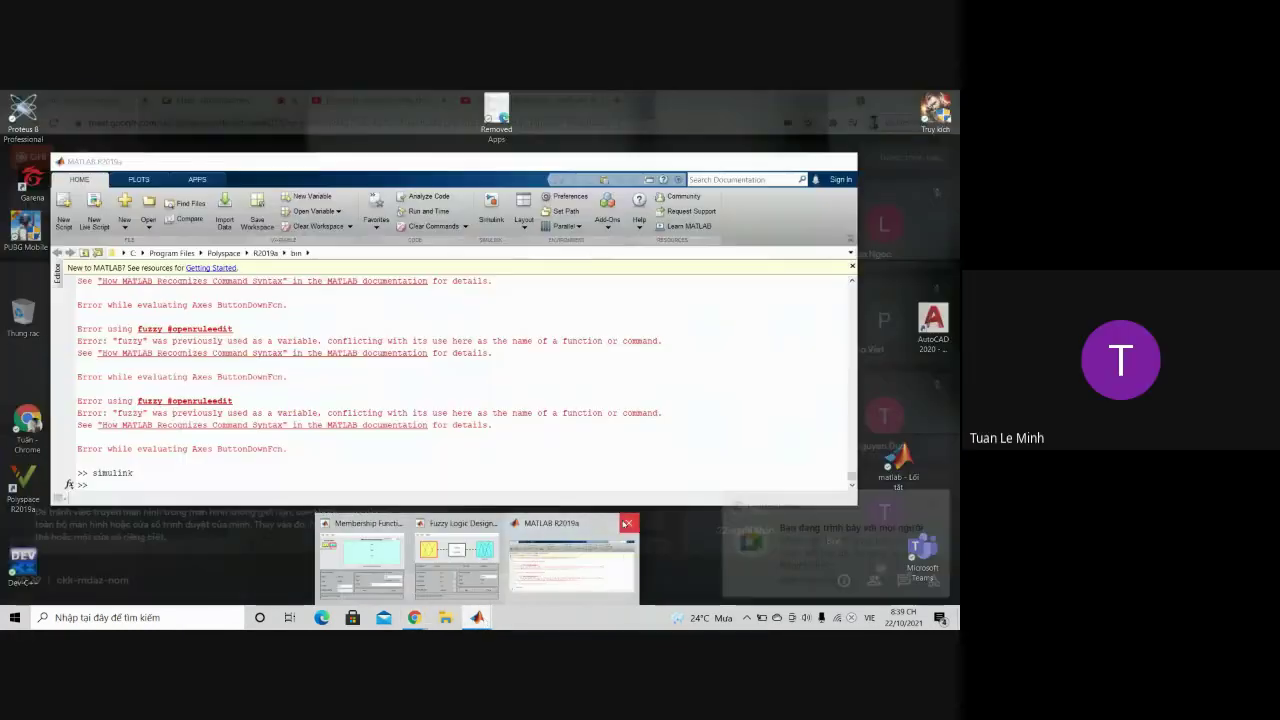
mouse_move(490, 525)
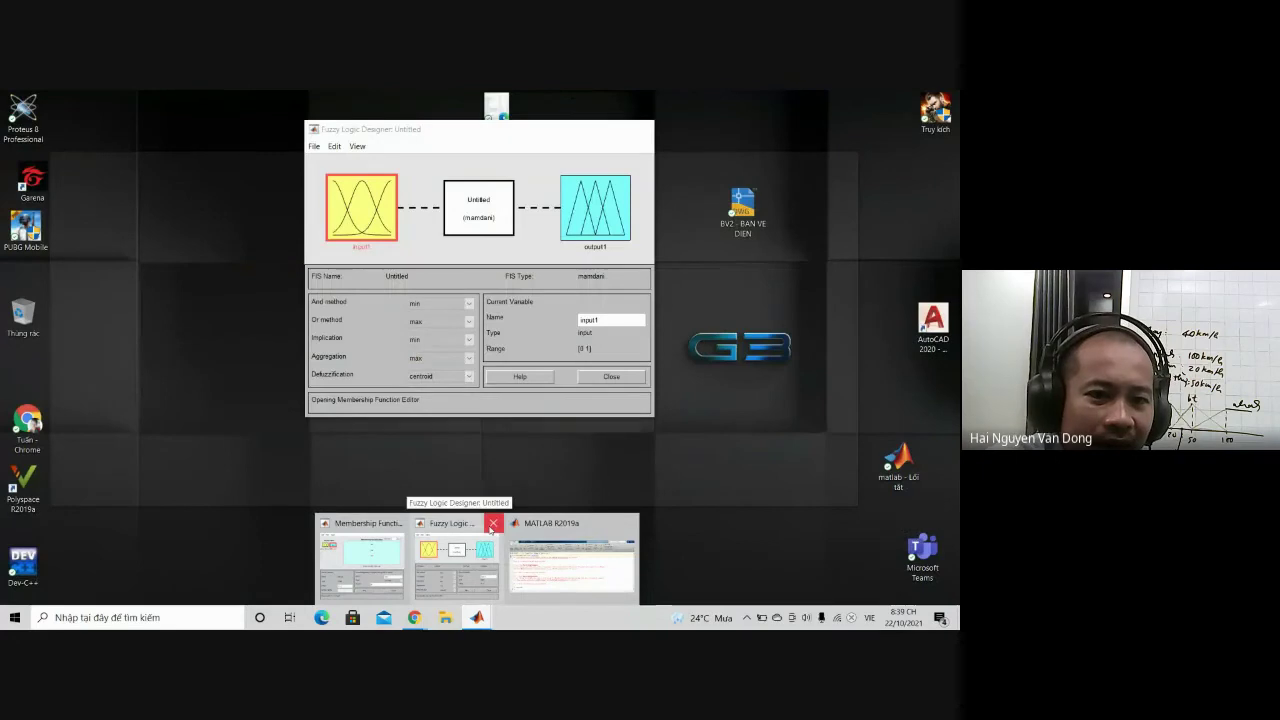
click(492, 524)
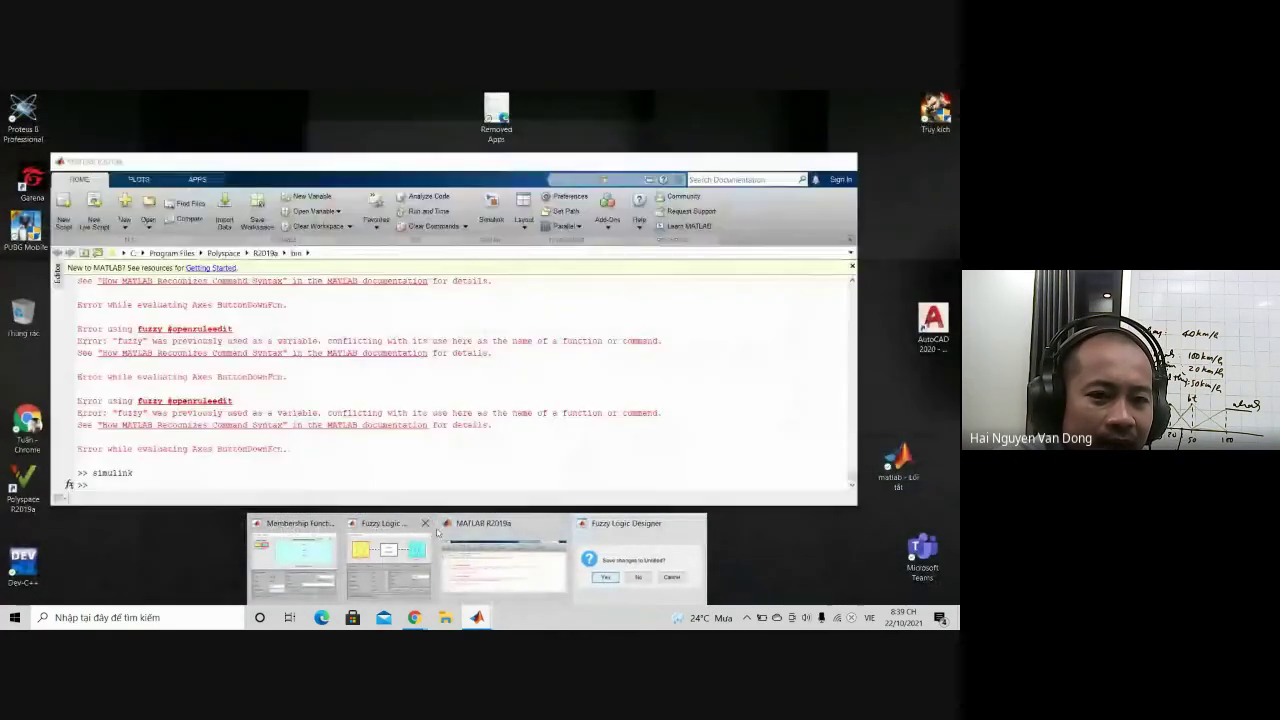
mouse_move(425, 527)
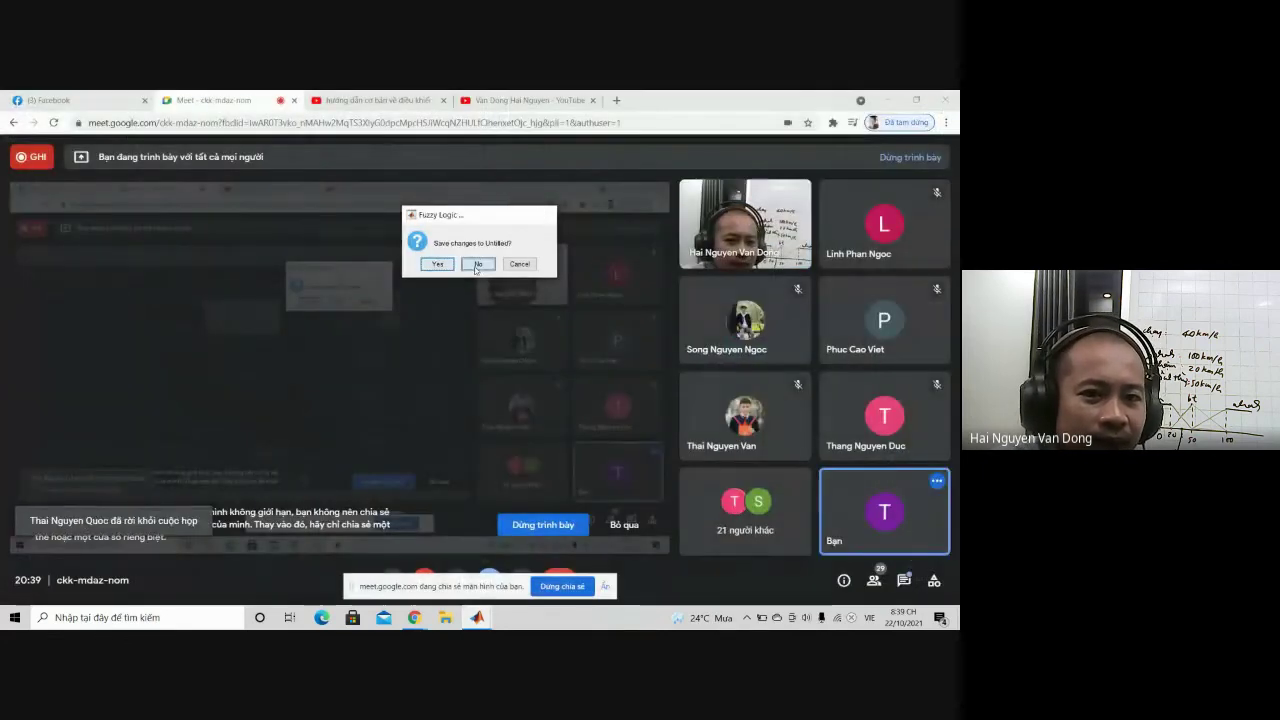
click(477, 266)
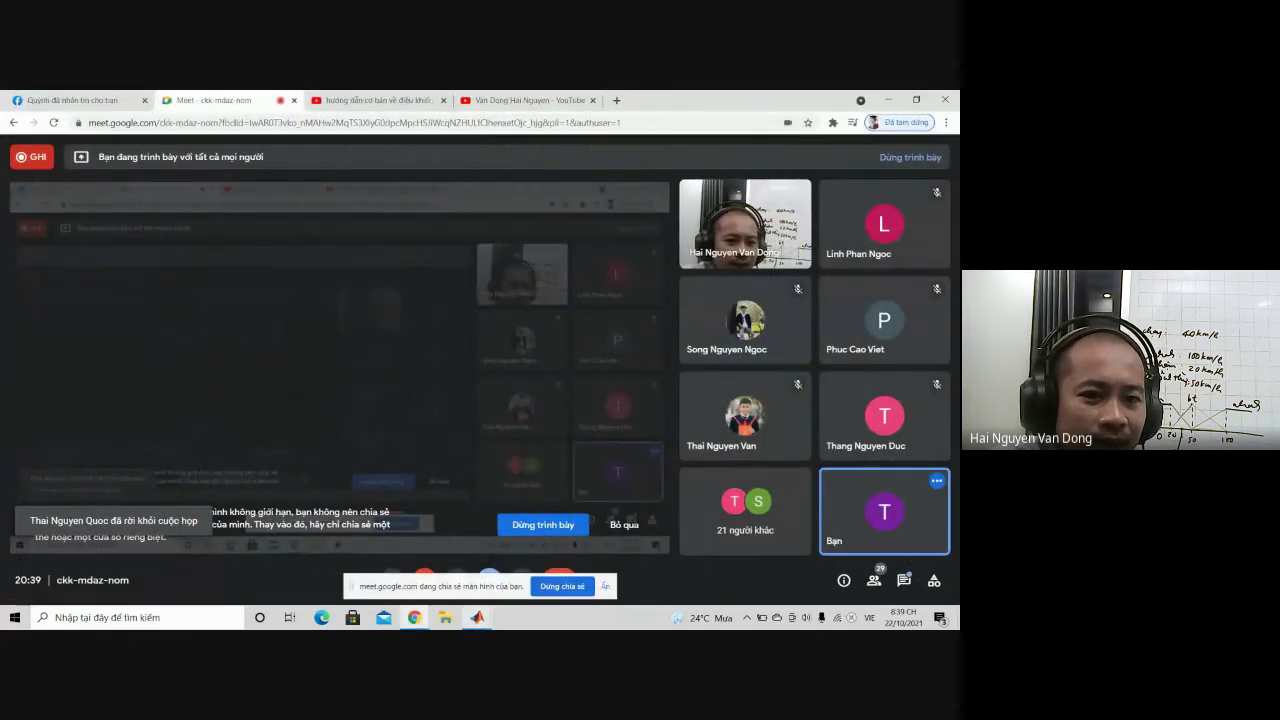
Close the Membership Function Editor for untitled2 and discard its changes.
mouse_move(477, 617)
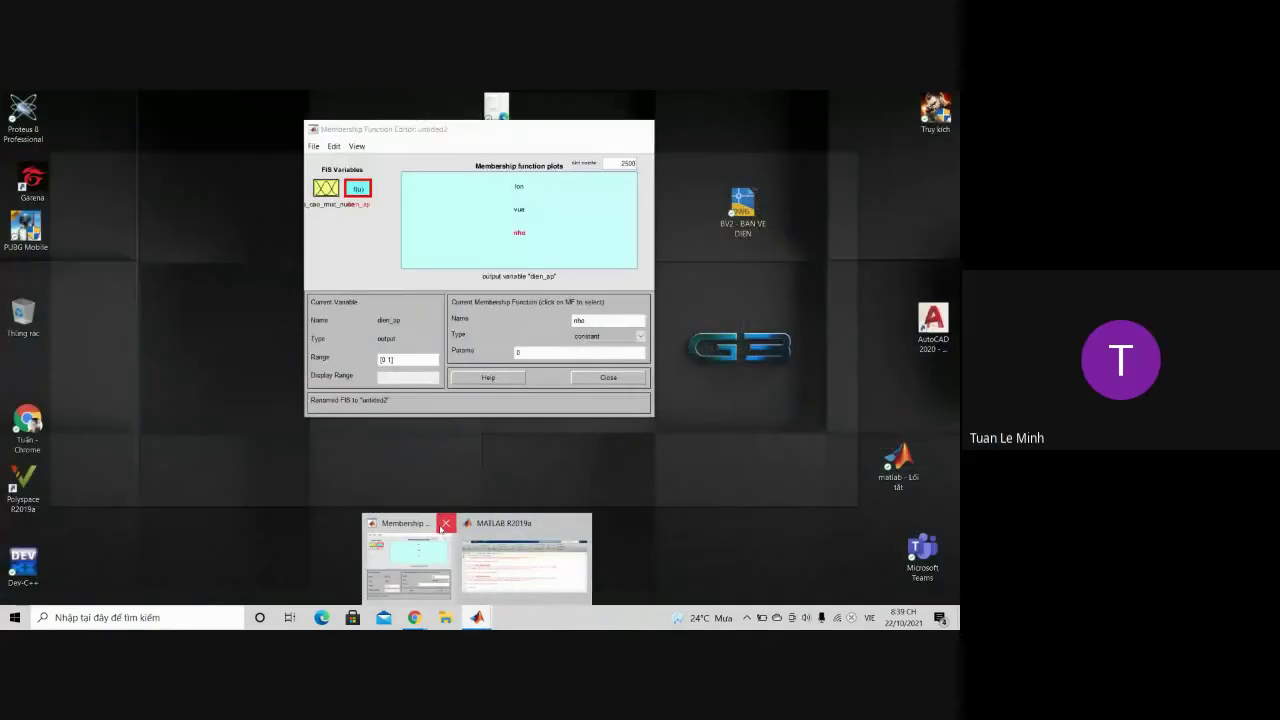
click(445, 524)
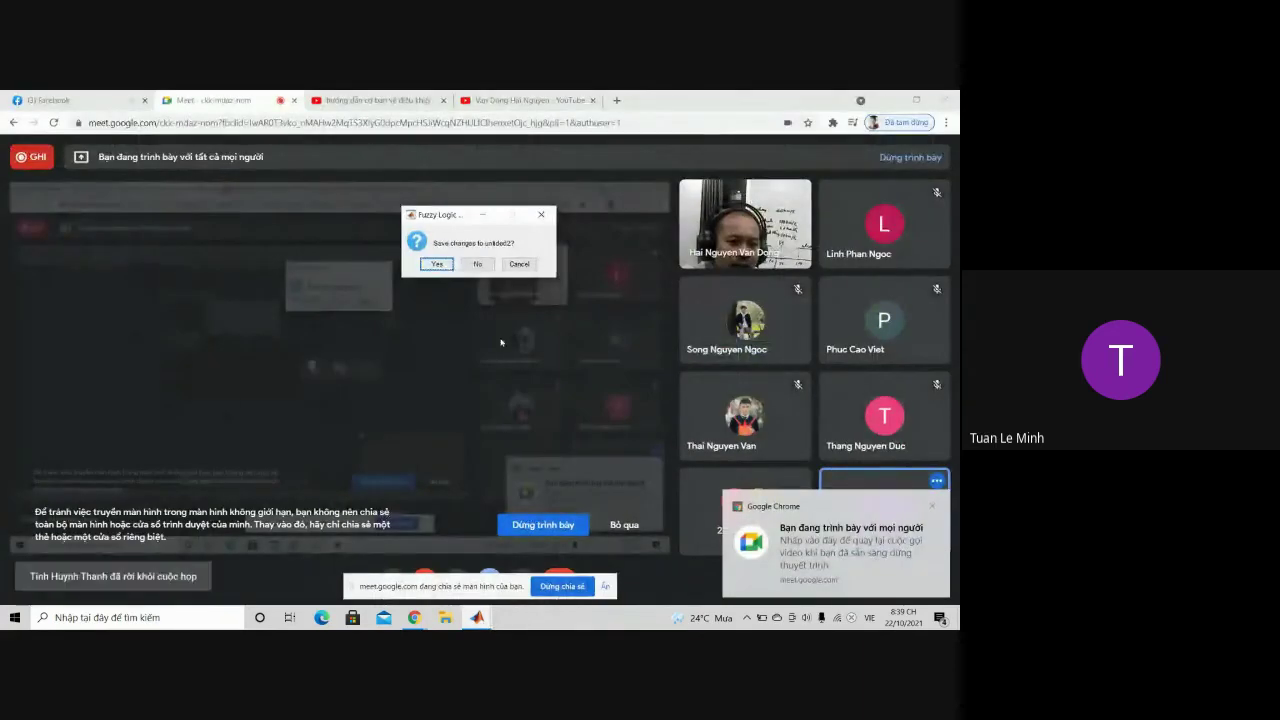
click(477, 264)
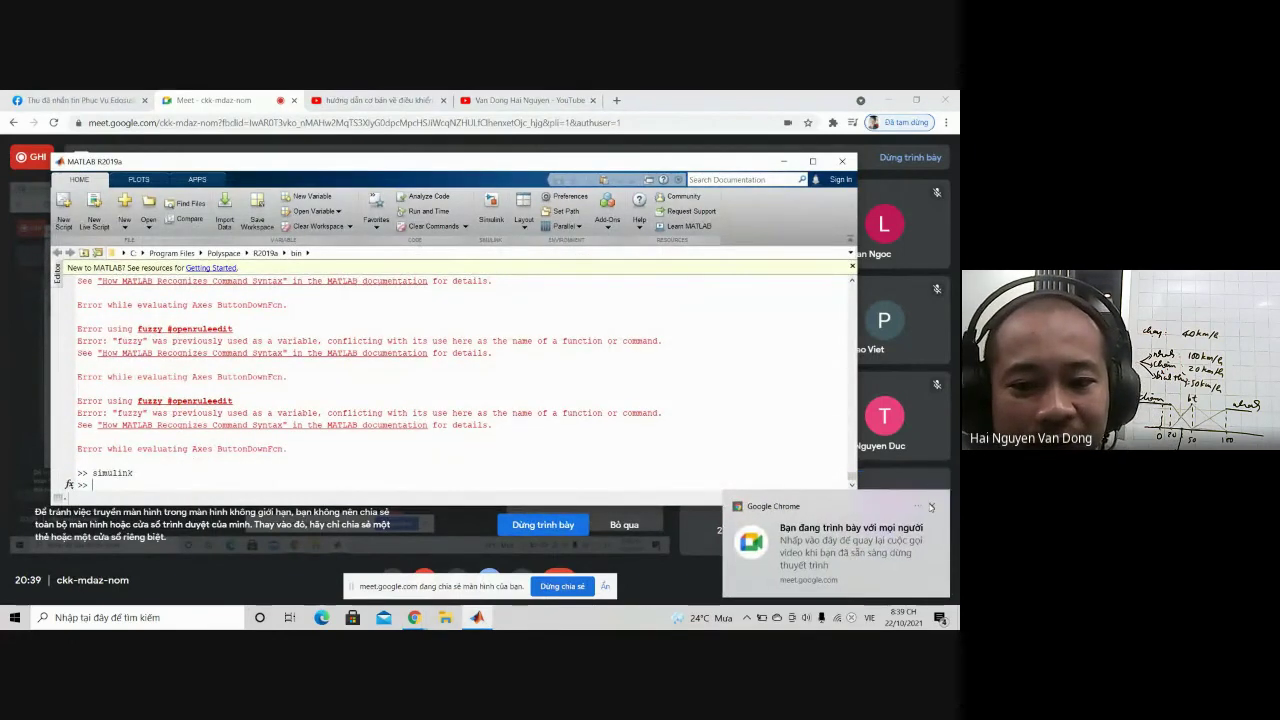
Run the fuzzy command in MATLAB, review its output with the earlier errors, and close MATLAB.
scroll(236, 366, up, 1)
scroll(236, 366, down, 1)
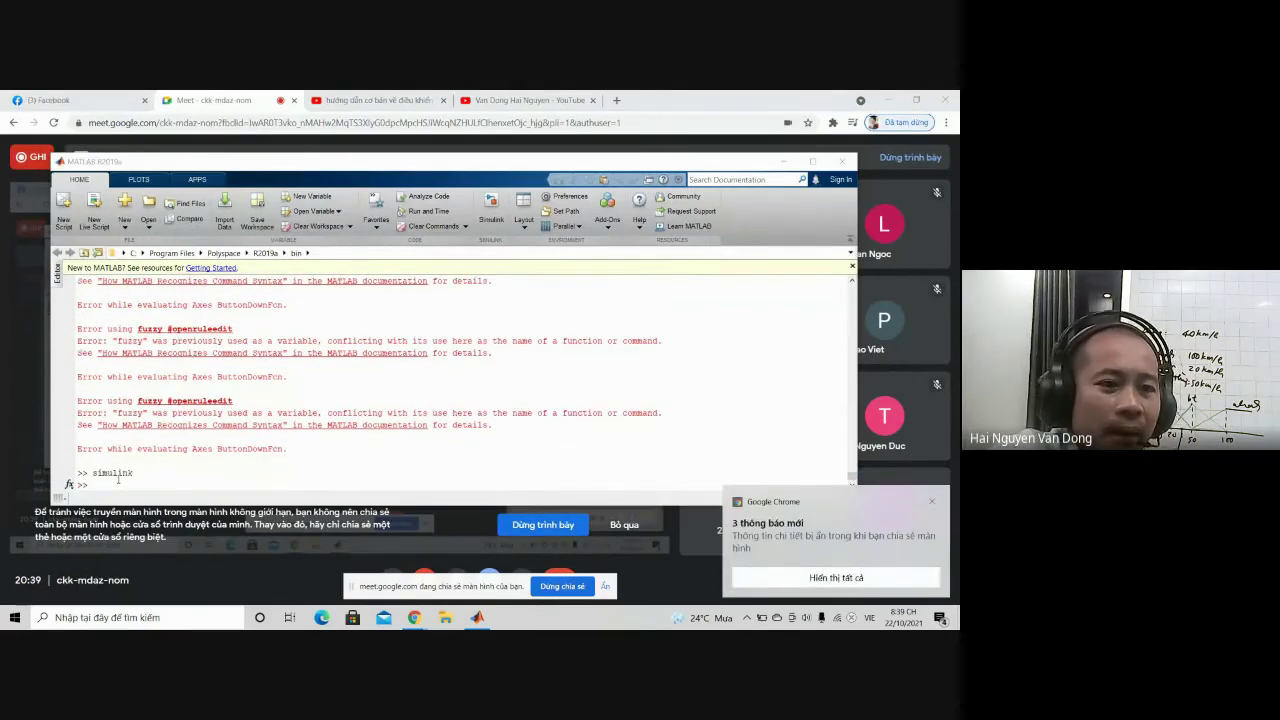
click(115, 482)
text(fuzzy)
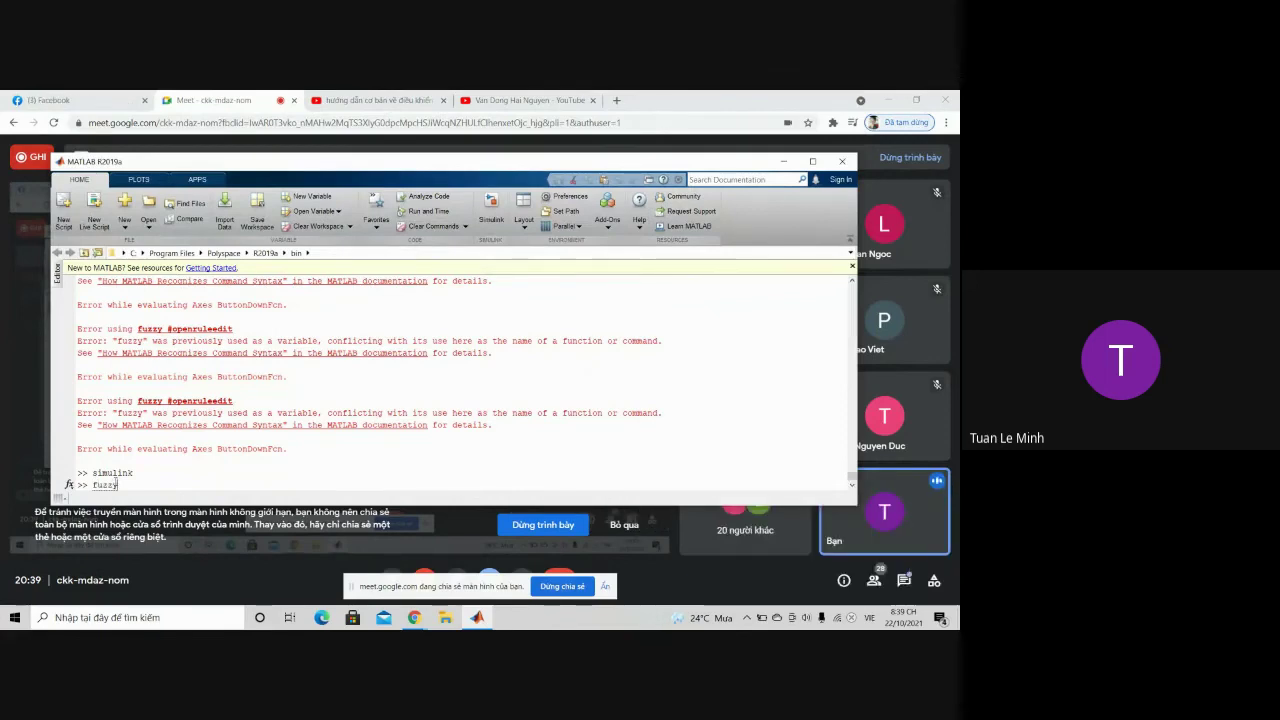
key(Return)
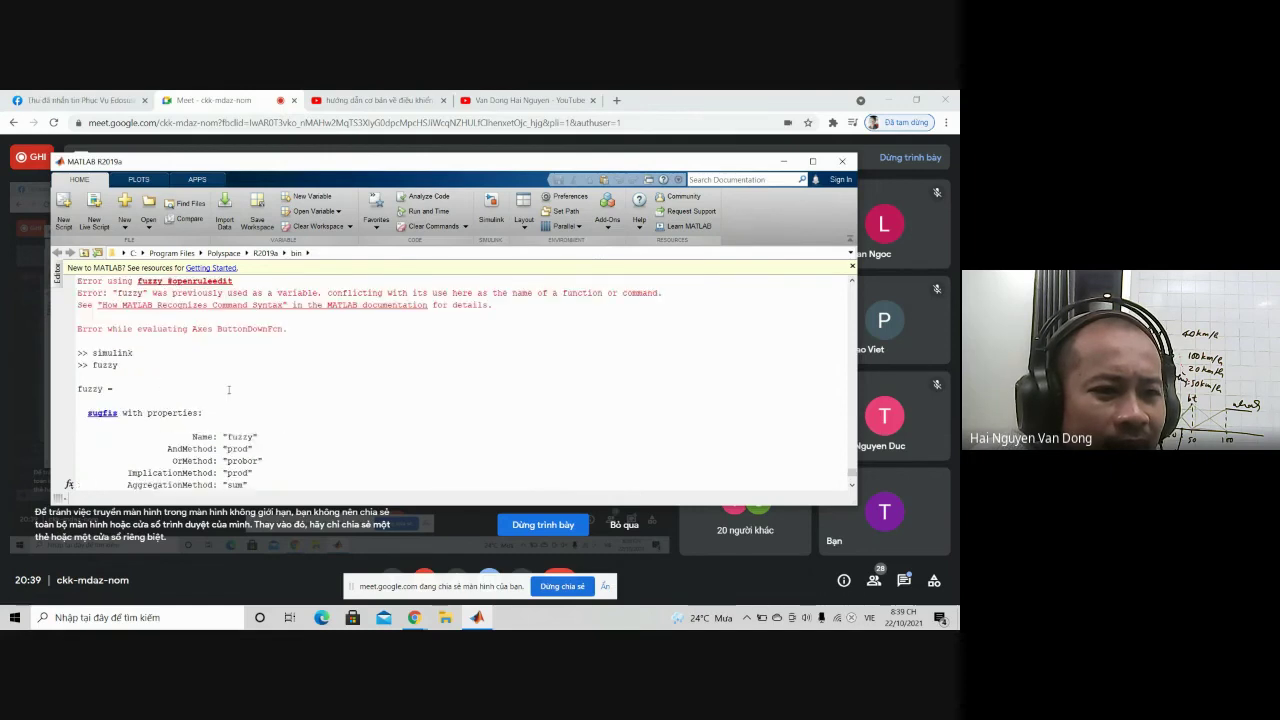
scroll(231, 388, up, 10)
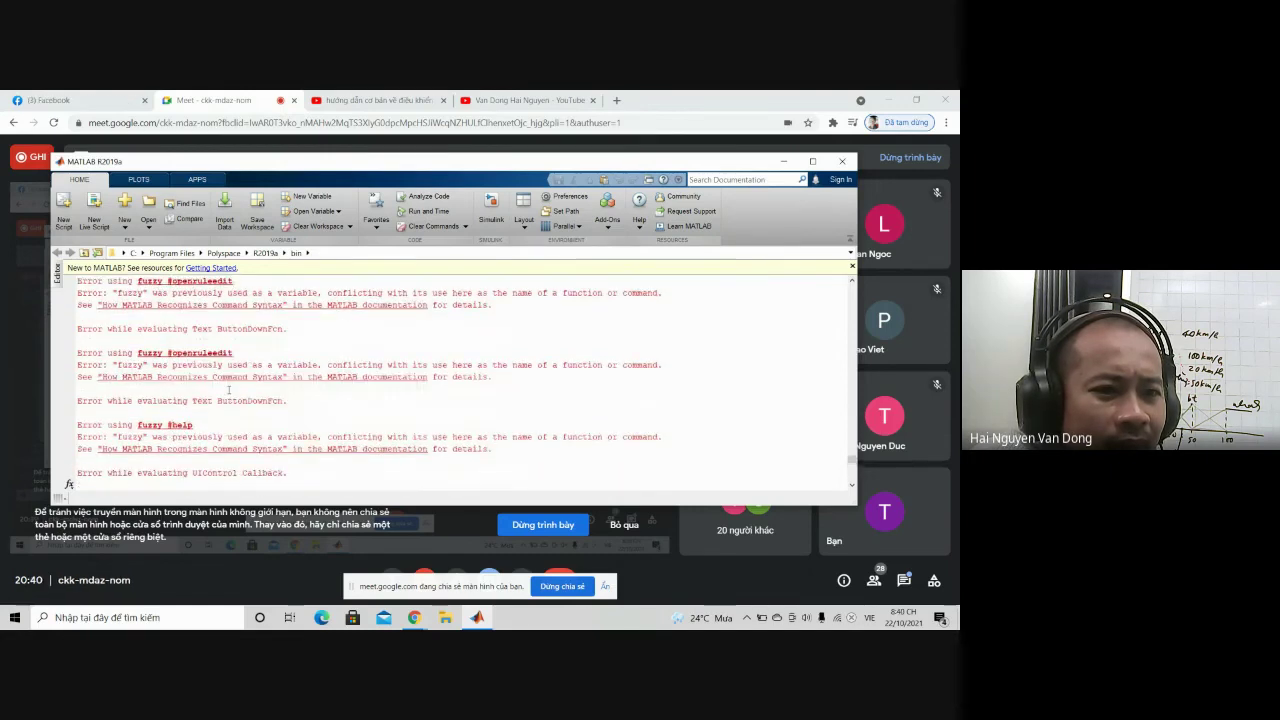
scroll(226, 400, down, 1)
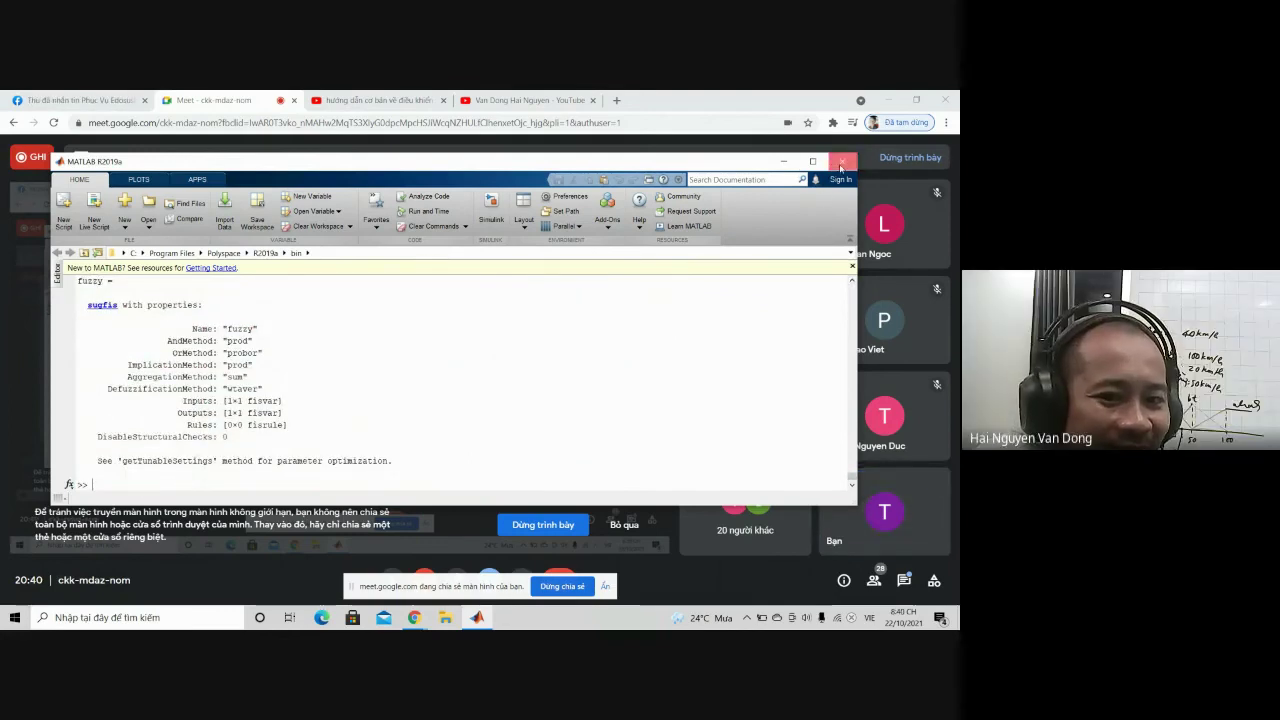
click(842, 160)
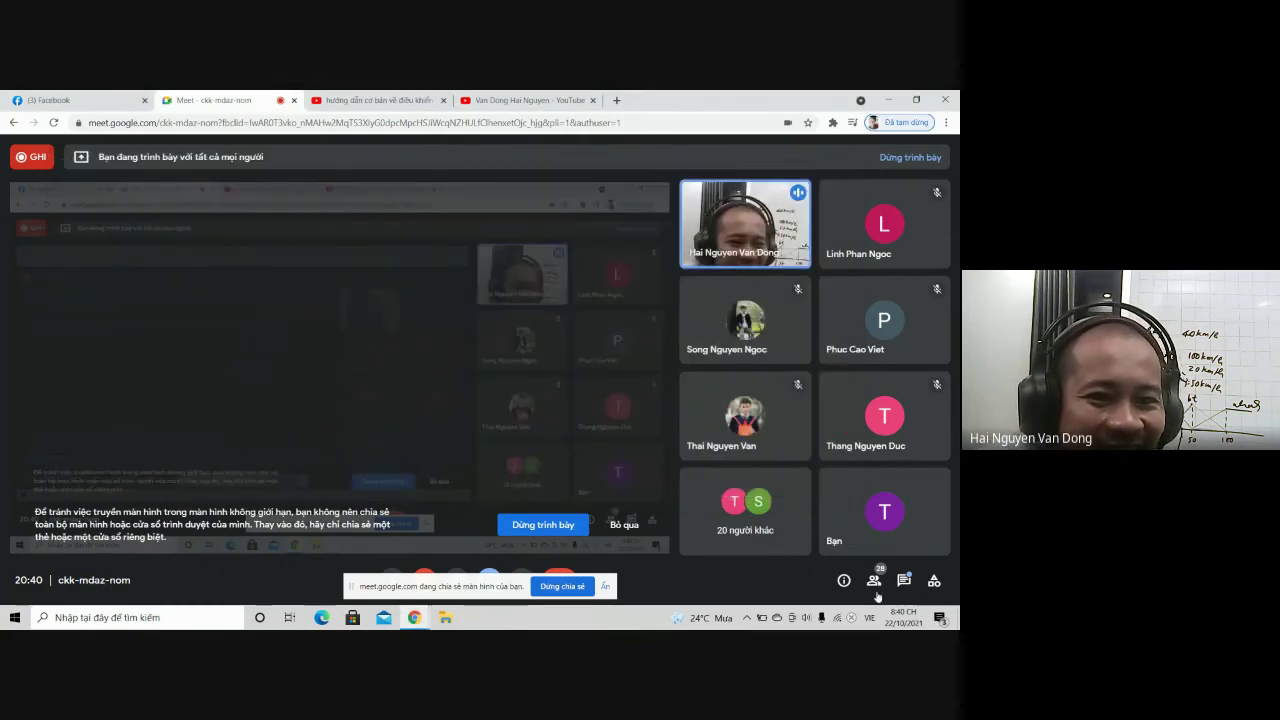
Switch to the MATLAB Fuzzy Logic Designer and review the membership functions of input1 and output1 in the Mamdani system.
click(887, 100)
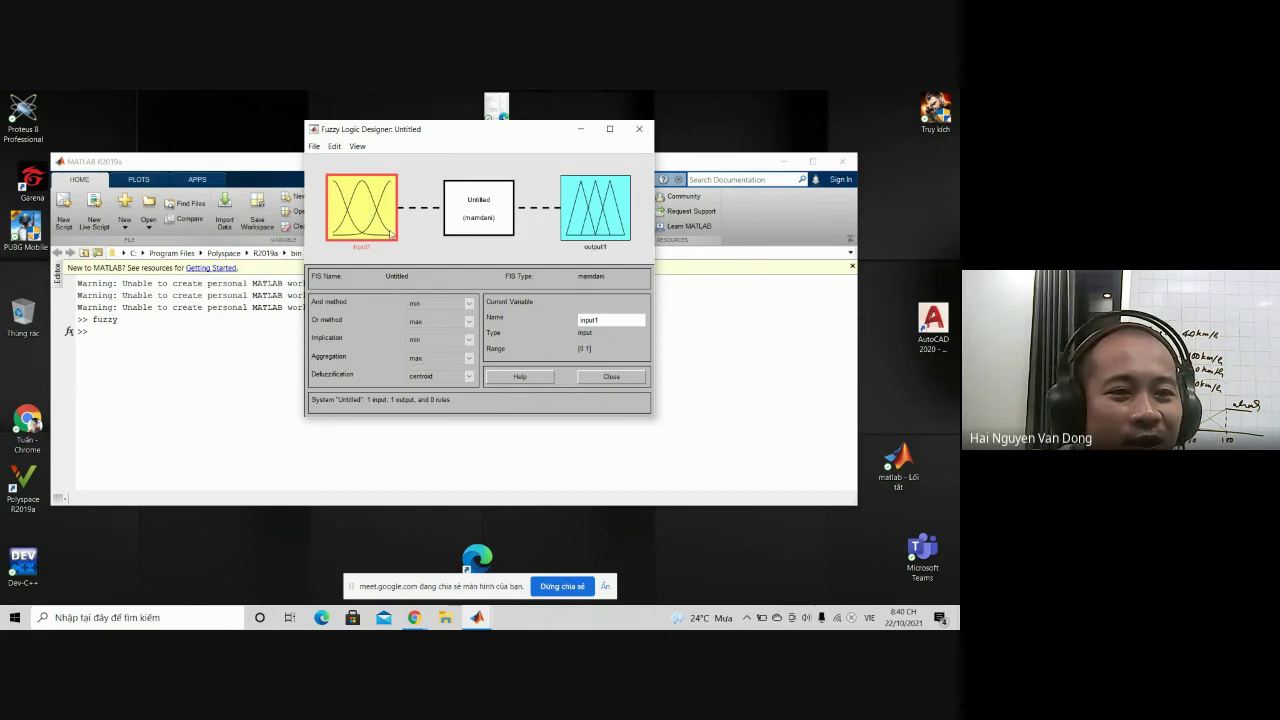
double_click(366, 211)
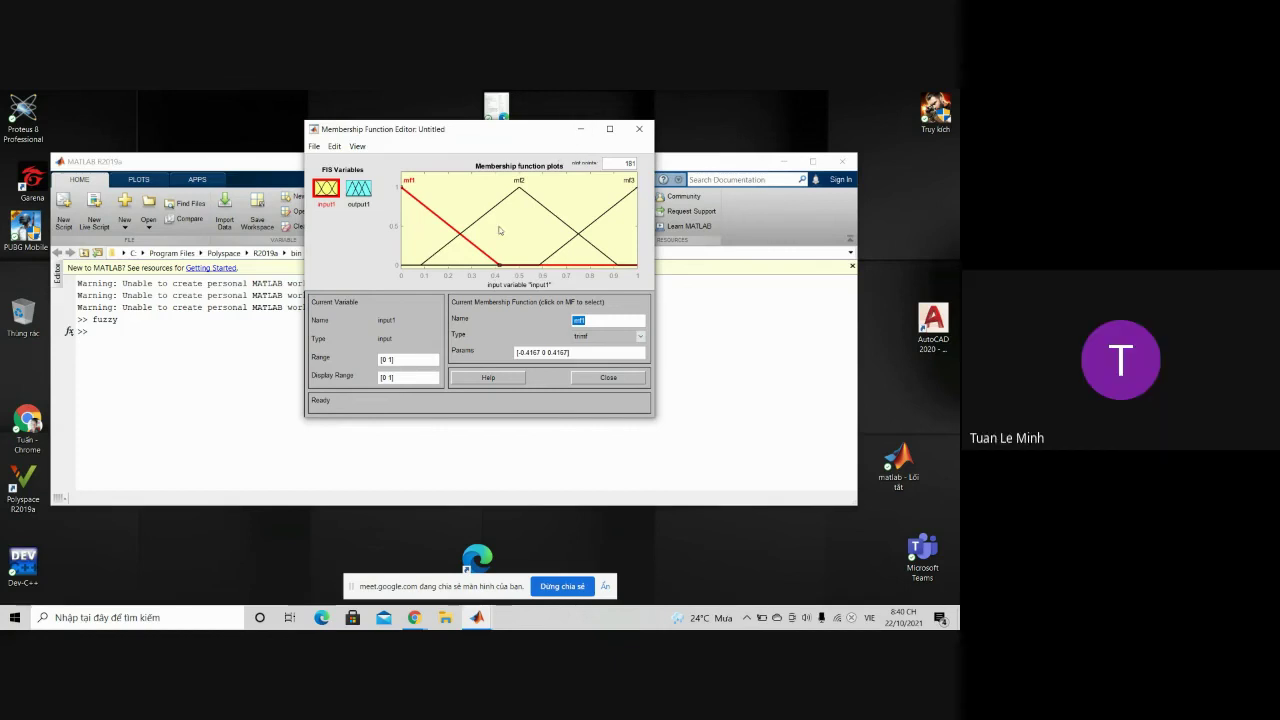
click(360, 199)
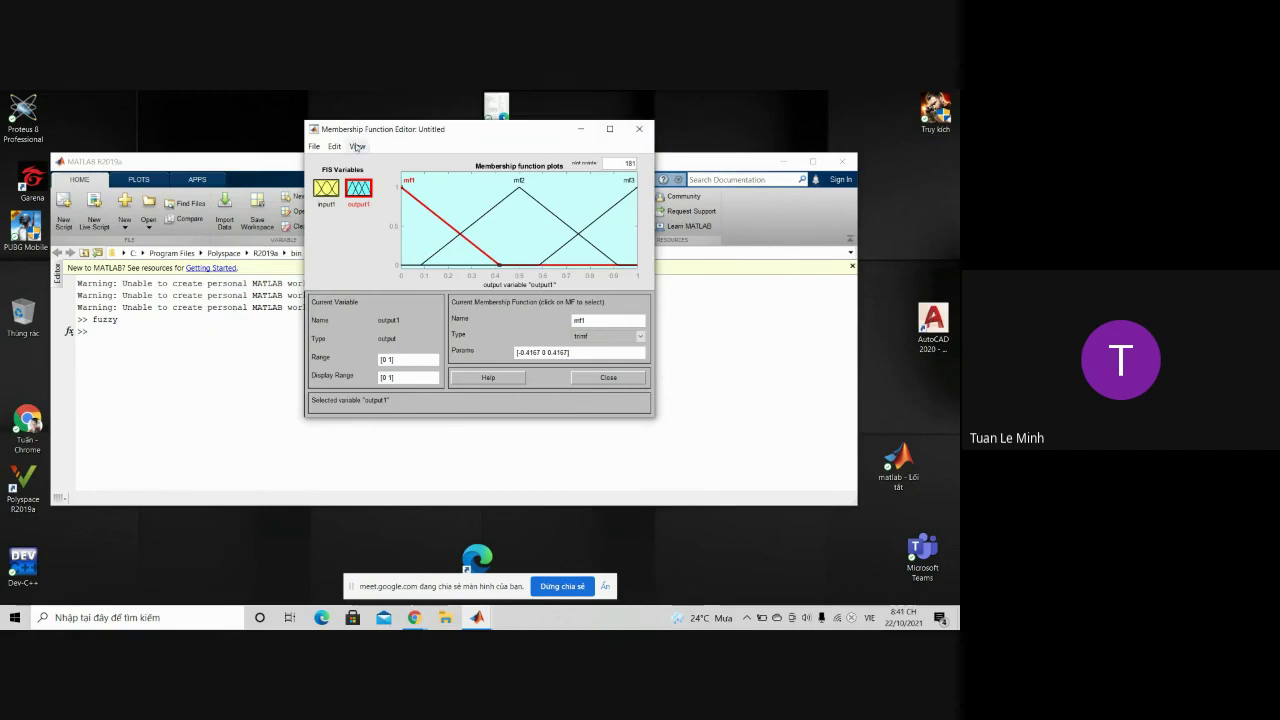
click(325, 188)
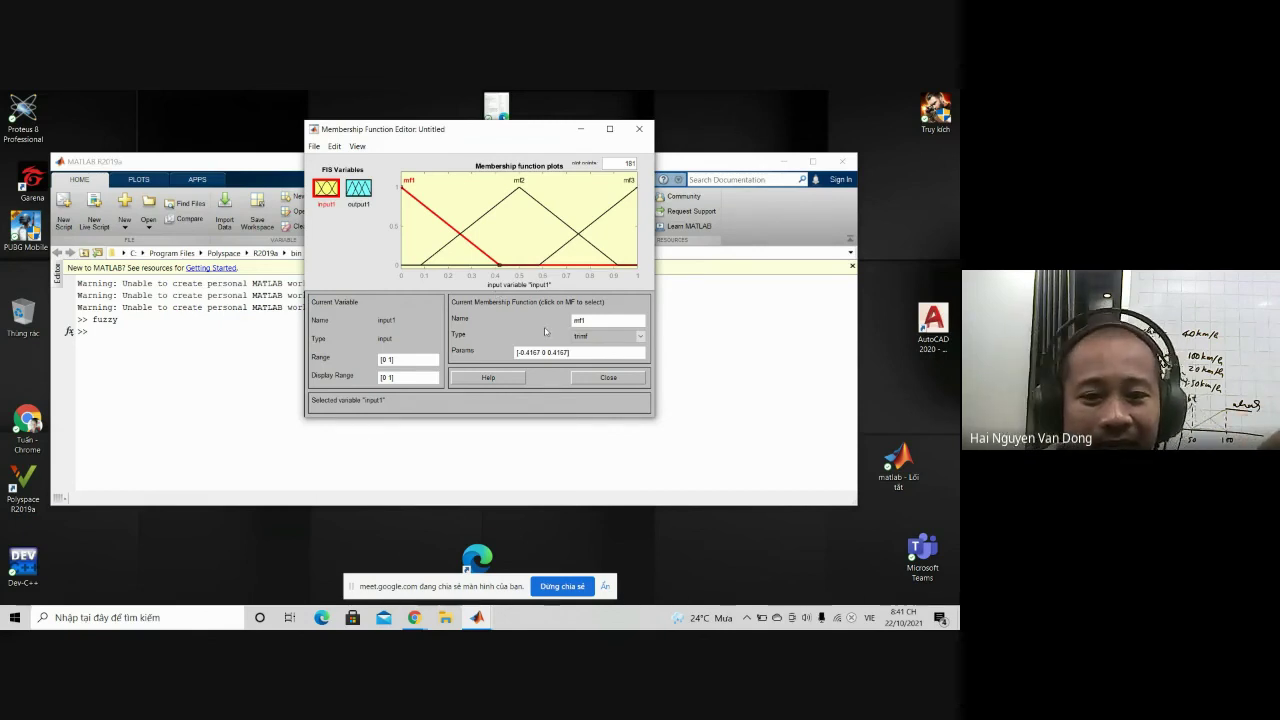
Check the Add MFs dialog for input1 and dismiss it without adding membership functions.
click(315, 147)
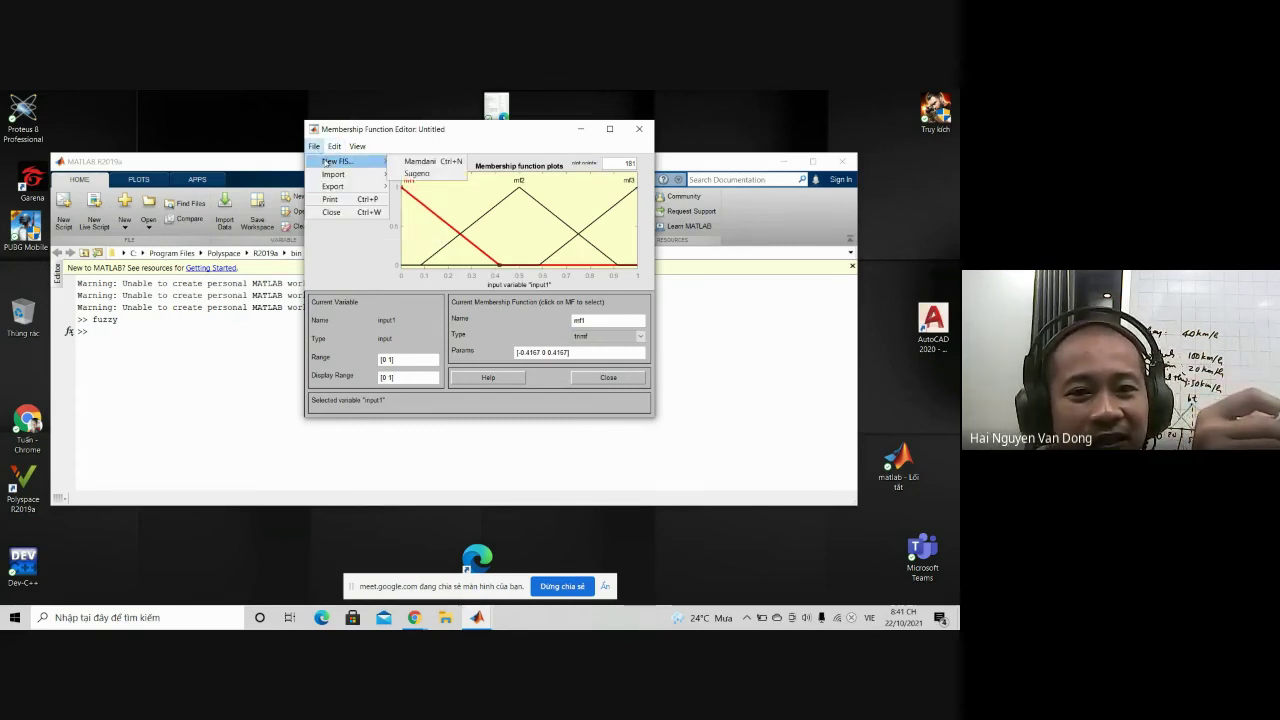
mouse_move(334, 146)
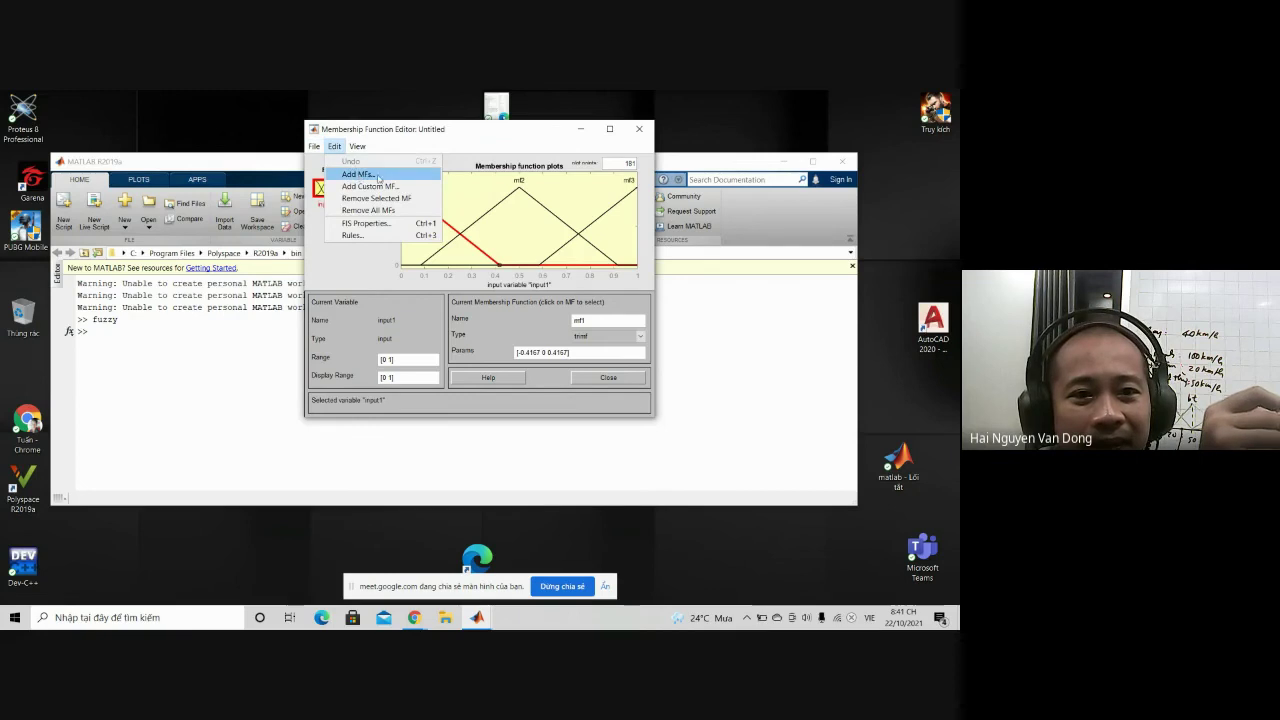
click(377, 177)
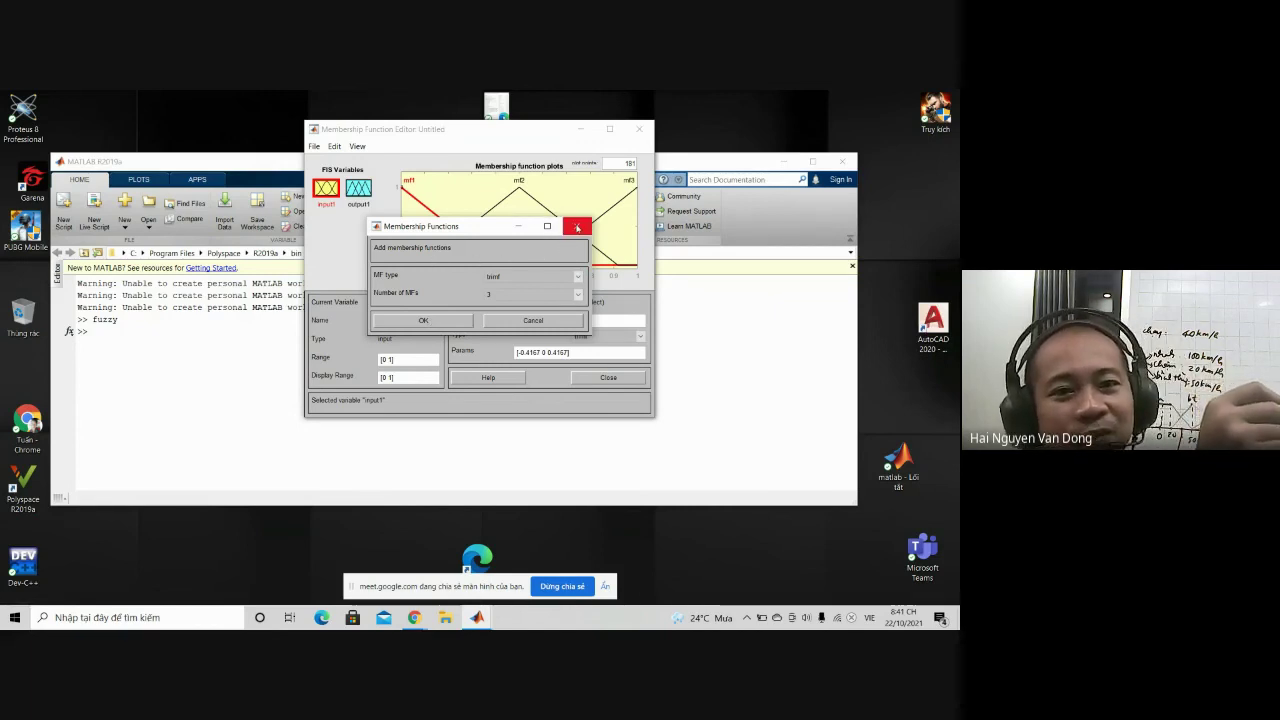
click(576, 226)
Close the Membership Function Editor and the Mamdani Fuzzy Logic Designer without saving changes to Untitled.
click(639, 129)
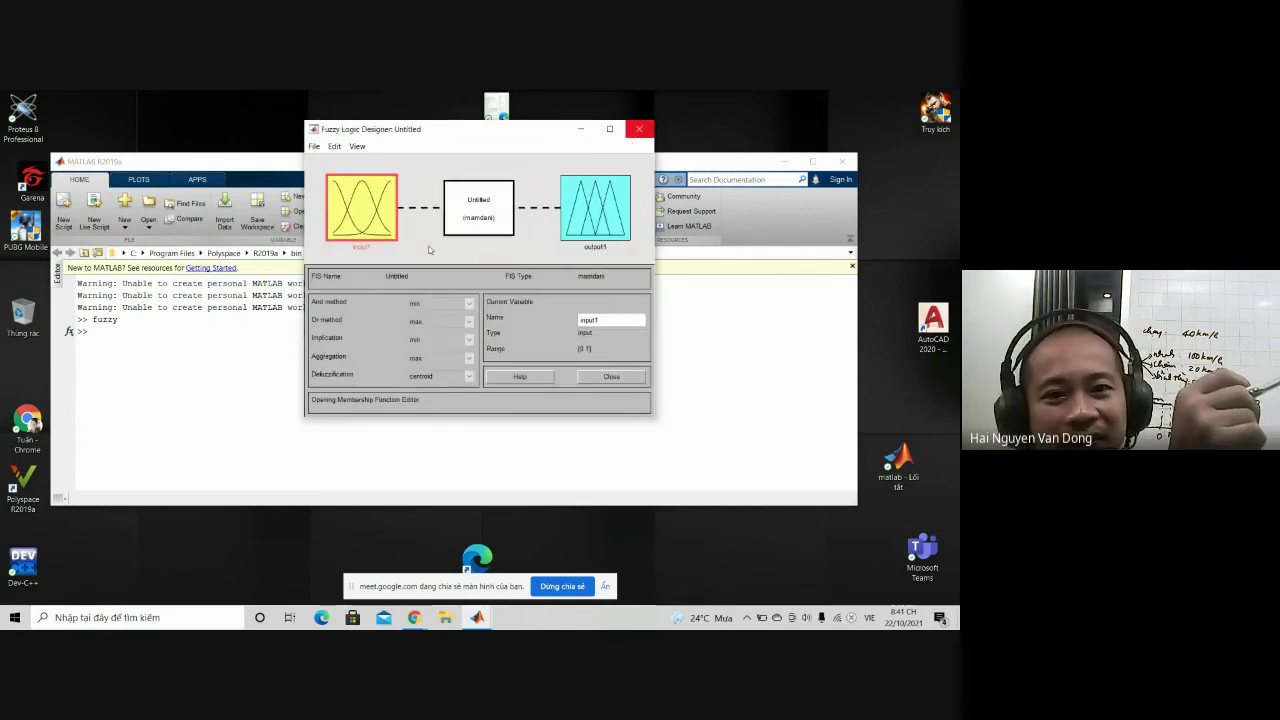
click(639, 129)
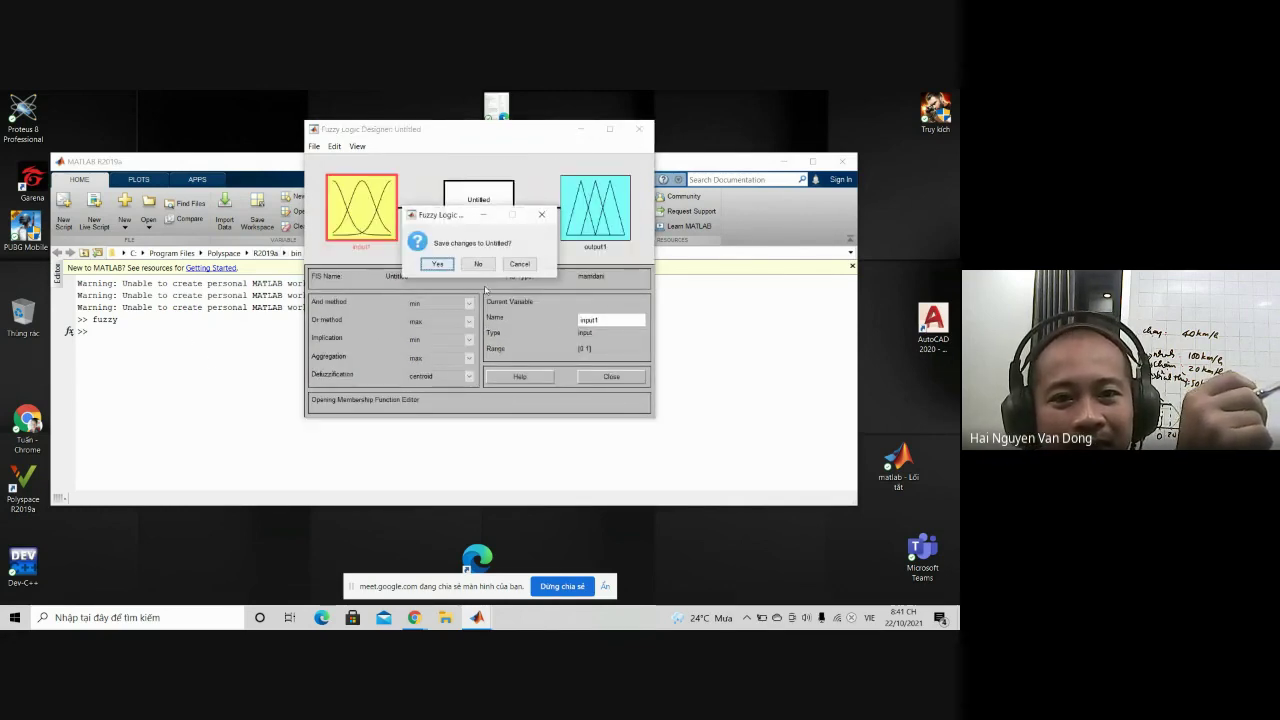
click(479, 264)
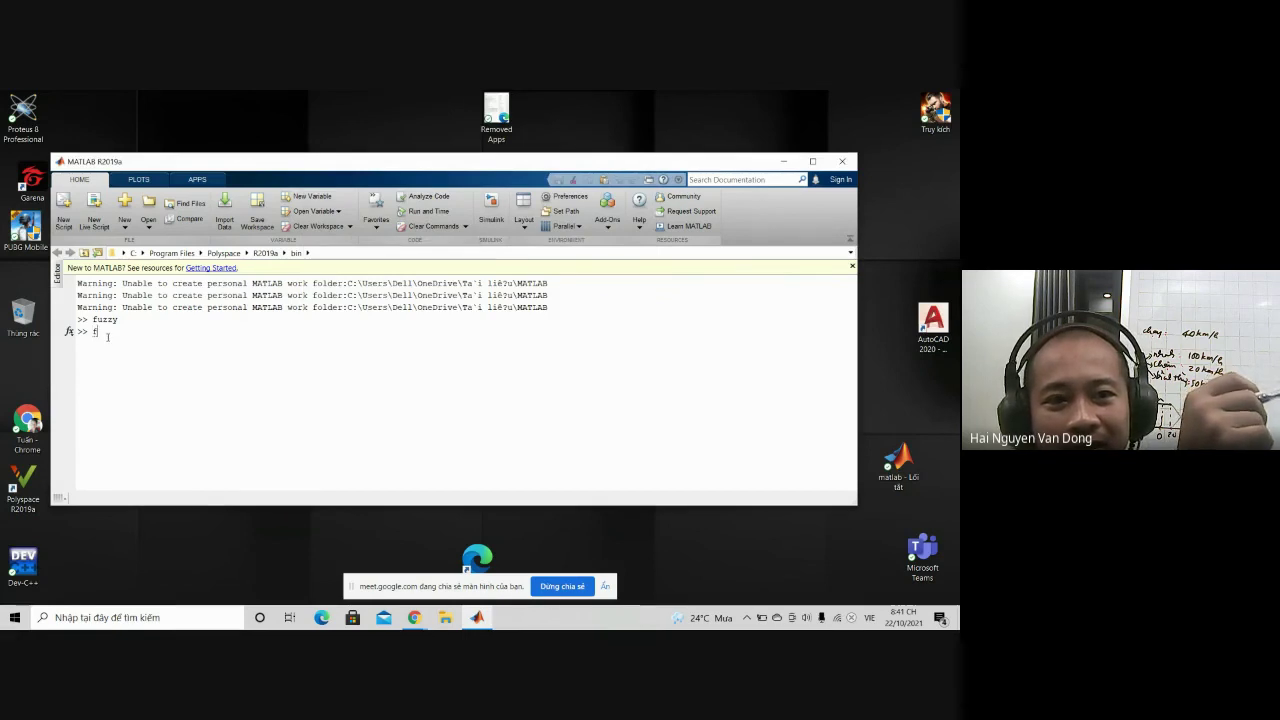
Run the fuzzy command in MATLAB and create a new Sugeno fuzzy inference system.
text(y)
key(Return)
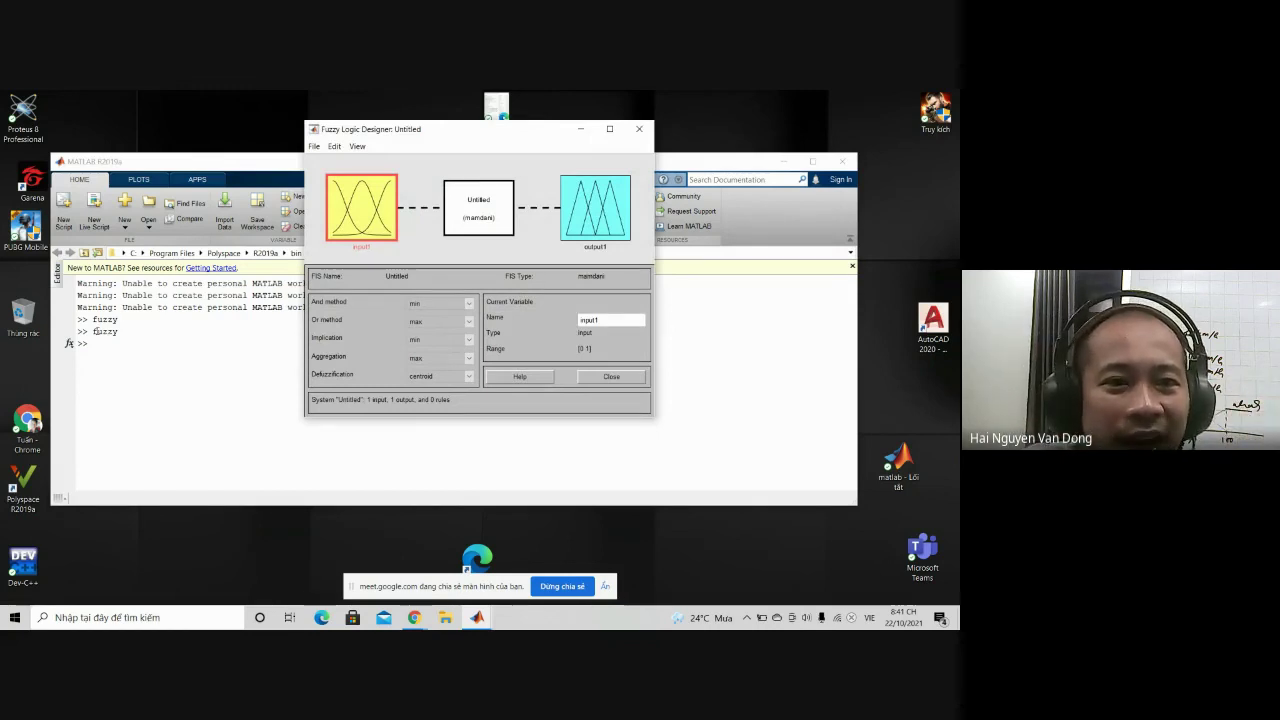
click(313, 147)
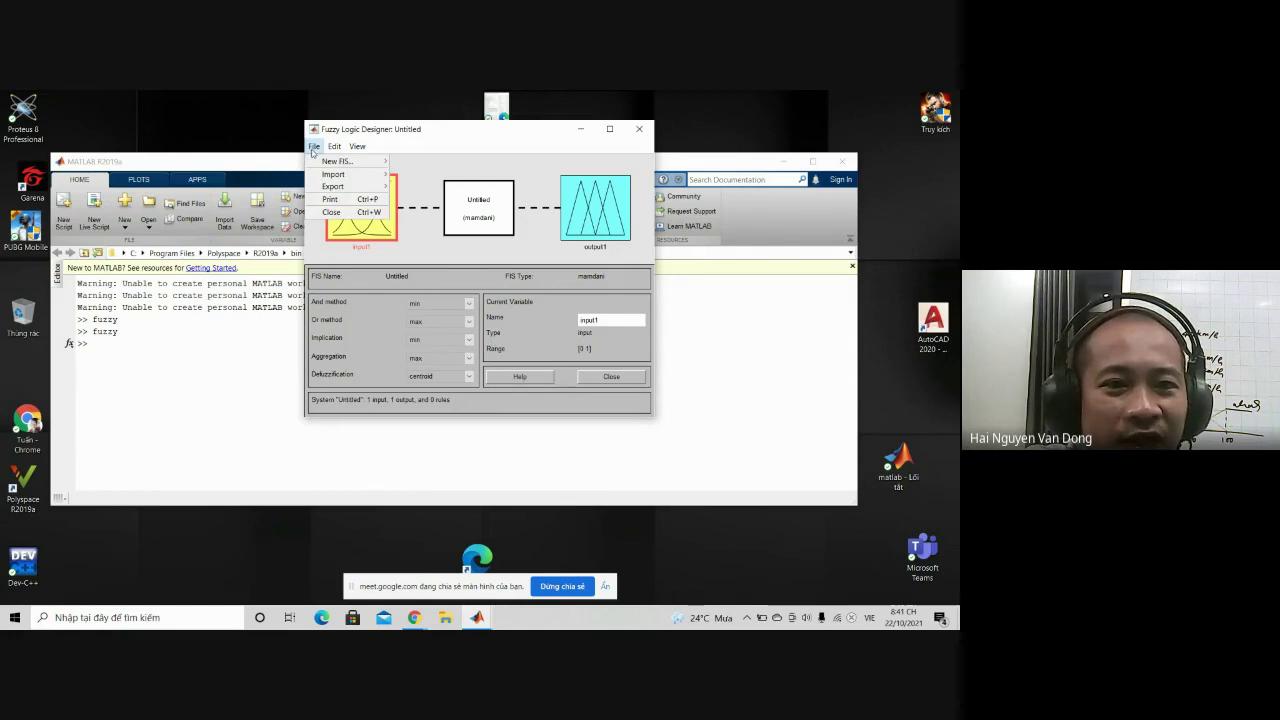
mouse_move(342, 192)
mouse_move(345, 161)
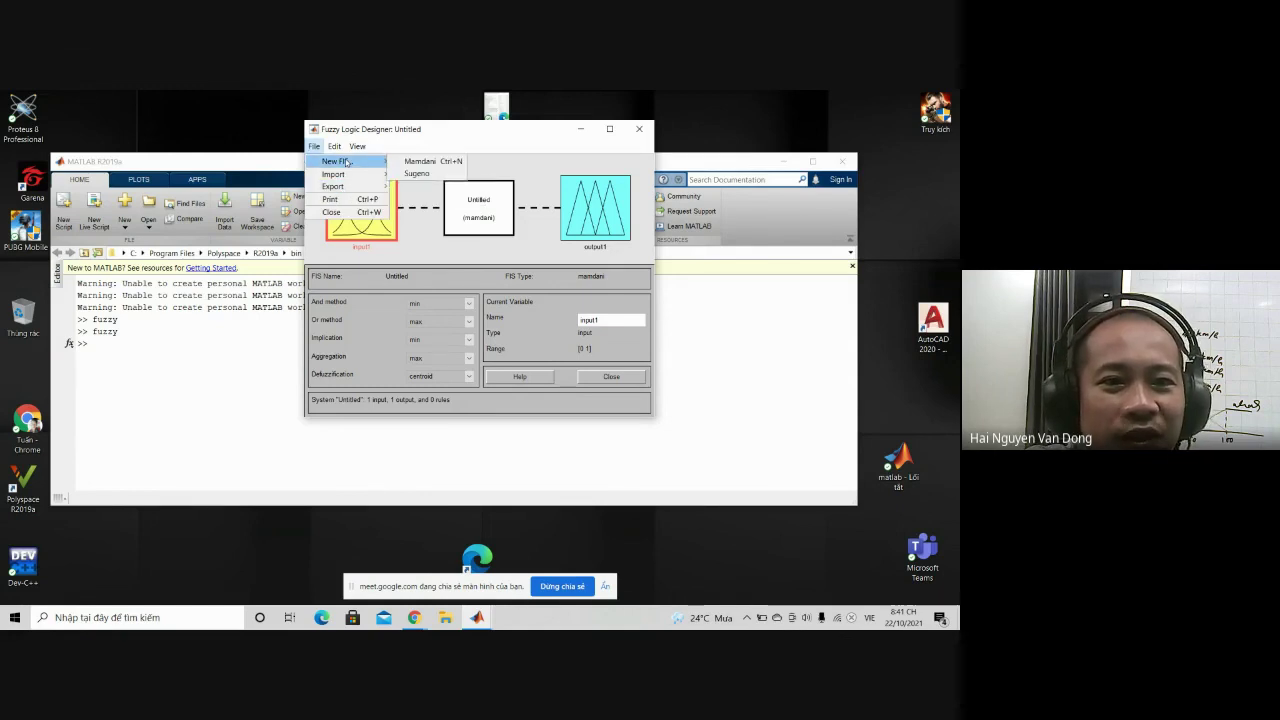
click(416, 173)
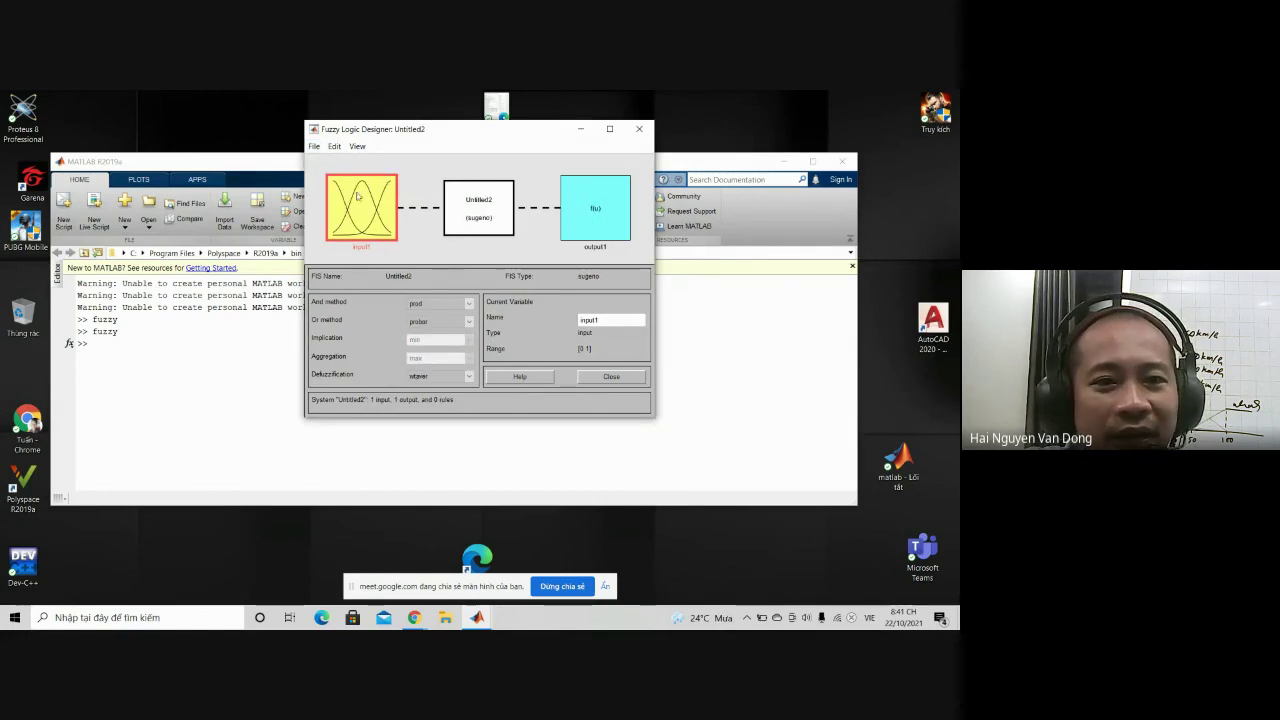
Close the Mamdani designer for Untitled without saving and reposition the Sugeno designer window over MATLAB.
drag(510, 145, 520, 319)
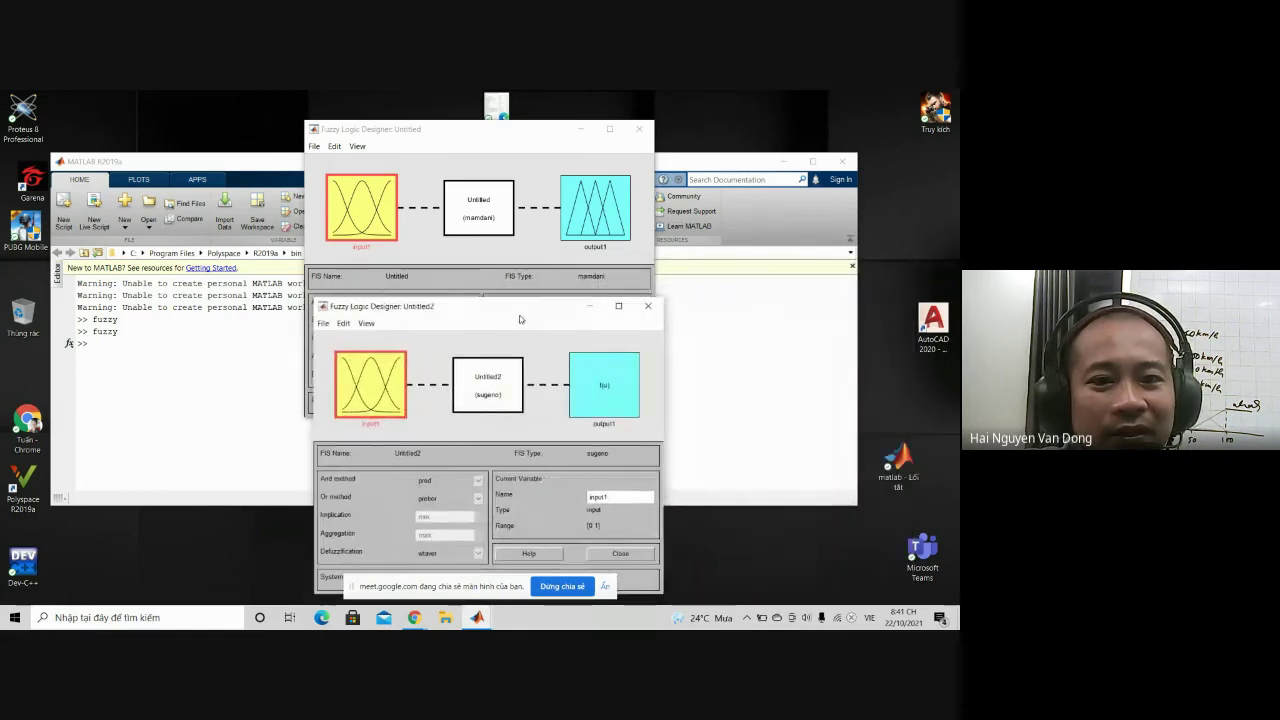
click(639, 128)
click(478, 265)
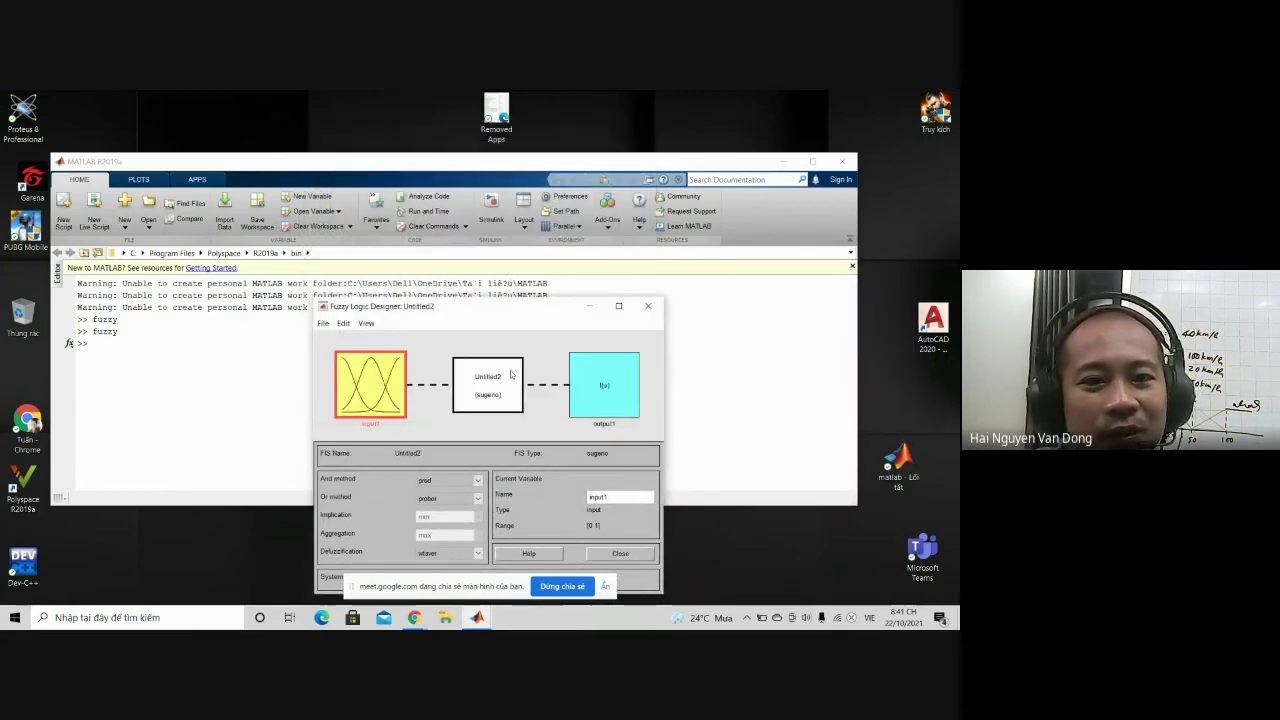
drag(480, 314, 459, 164)
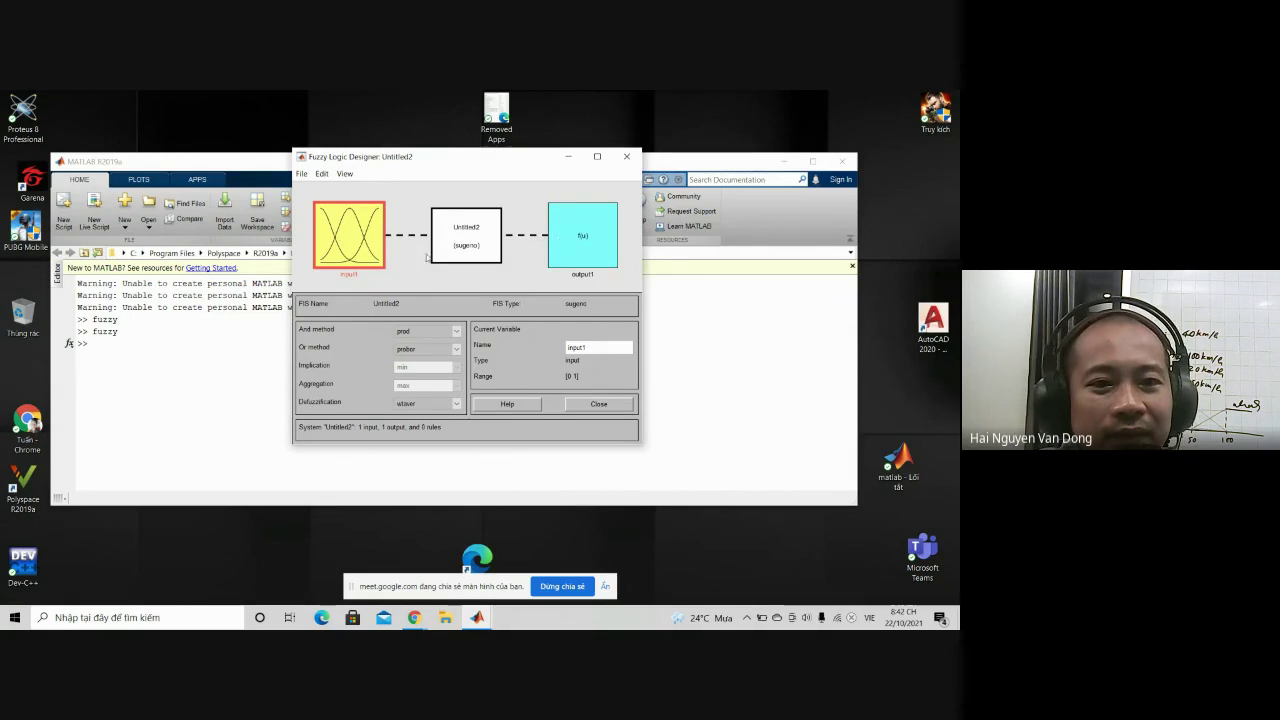
Review the input1 and output1 membership functions of the Sugeno system and close the Membership Function Editor.
double_click(355, 252)
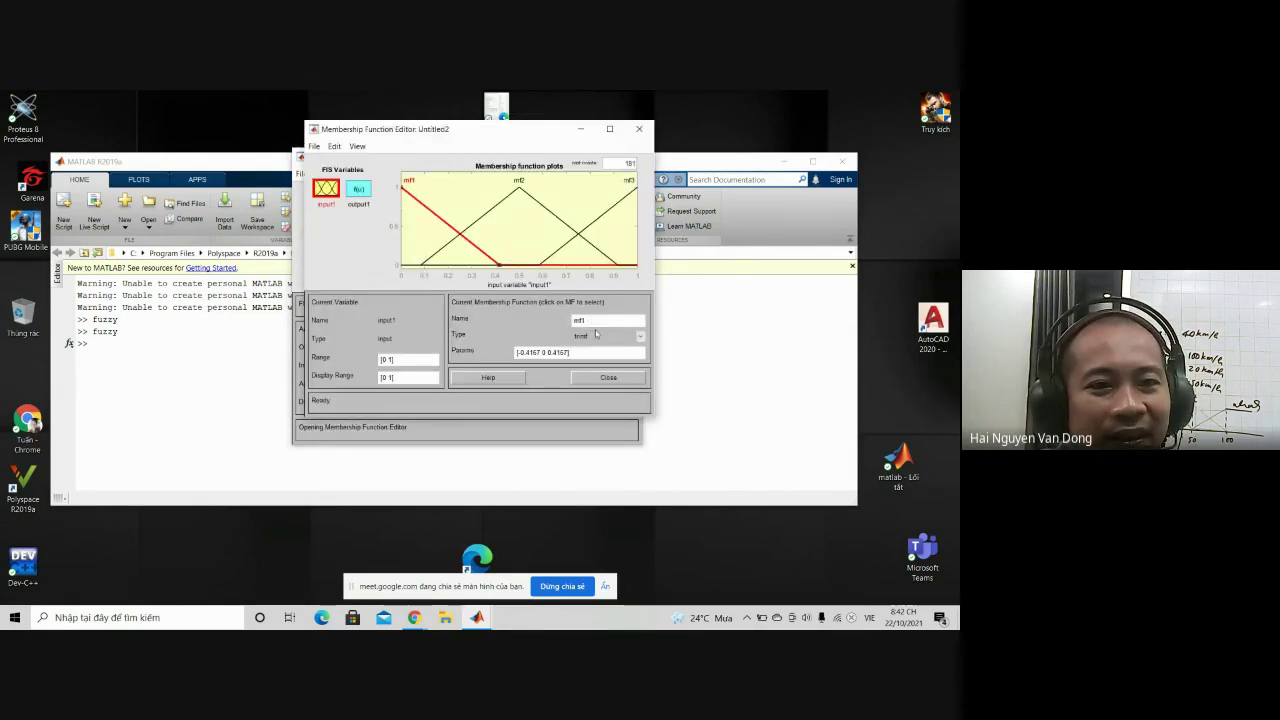
click(360, 189)
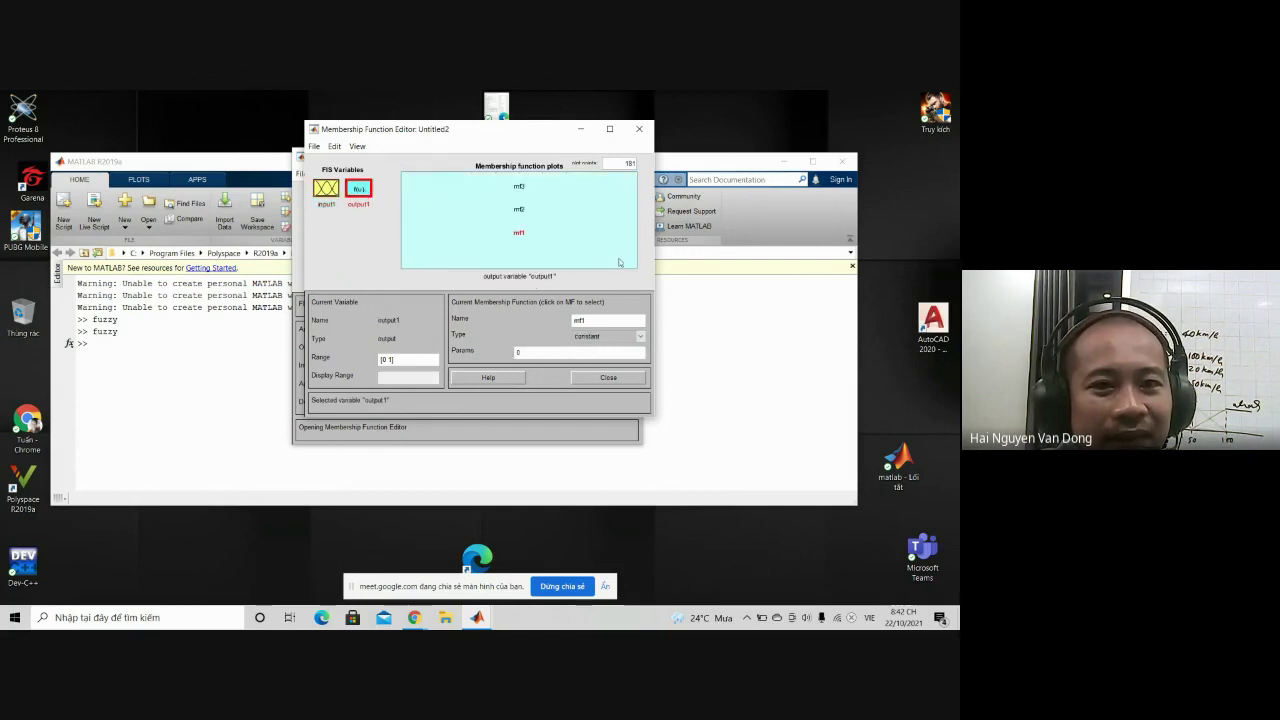
click(641, 129)
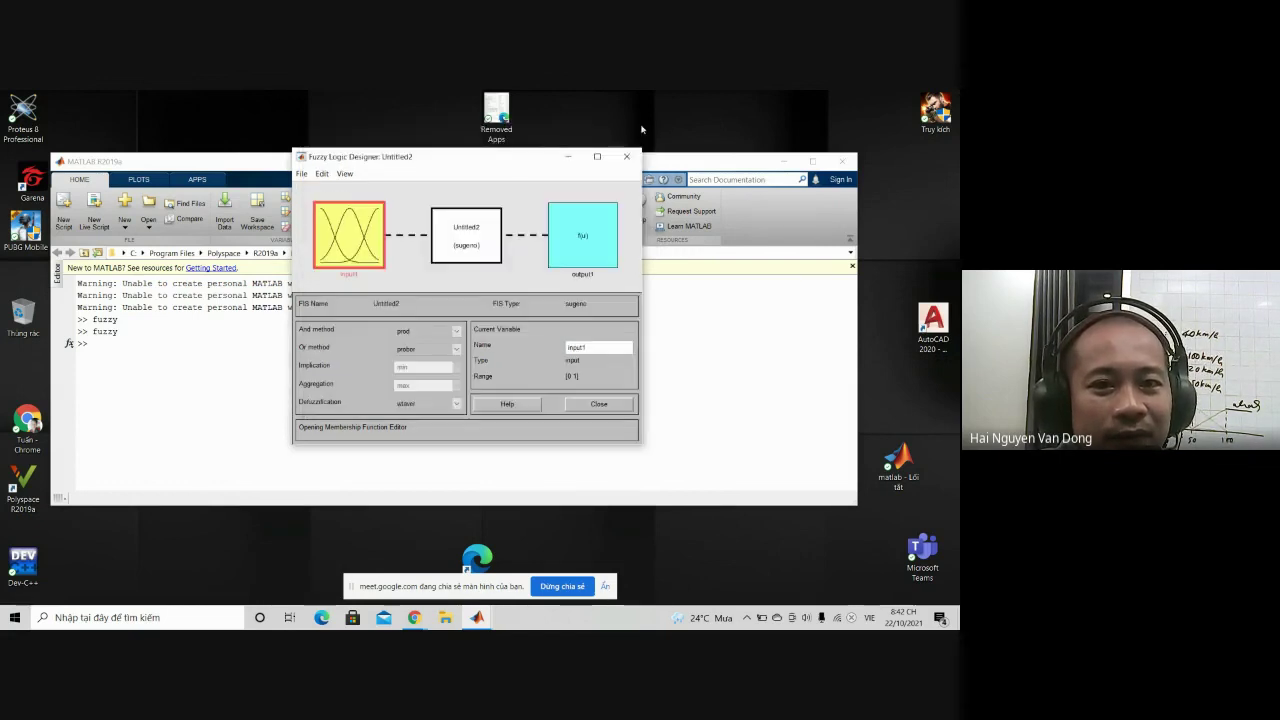
Open the Rule Editor for the Sugeno system, review its layout, and close it.
click(322, 175)
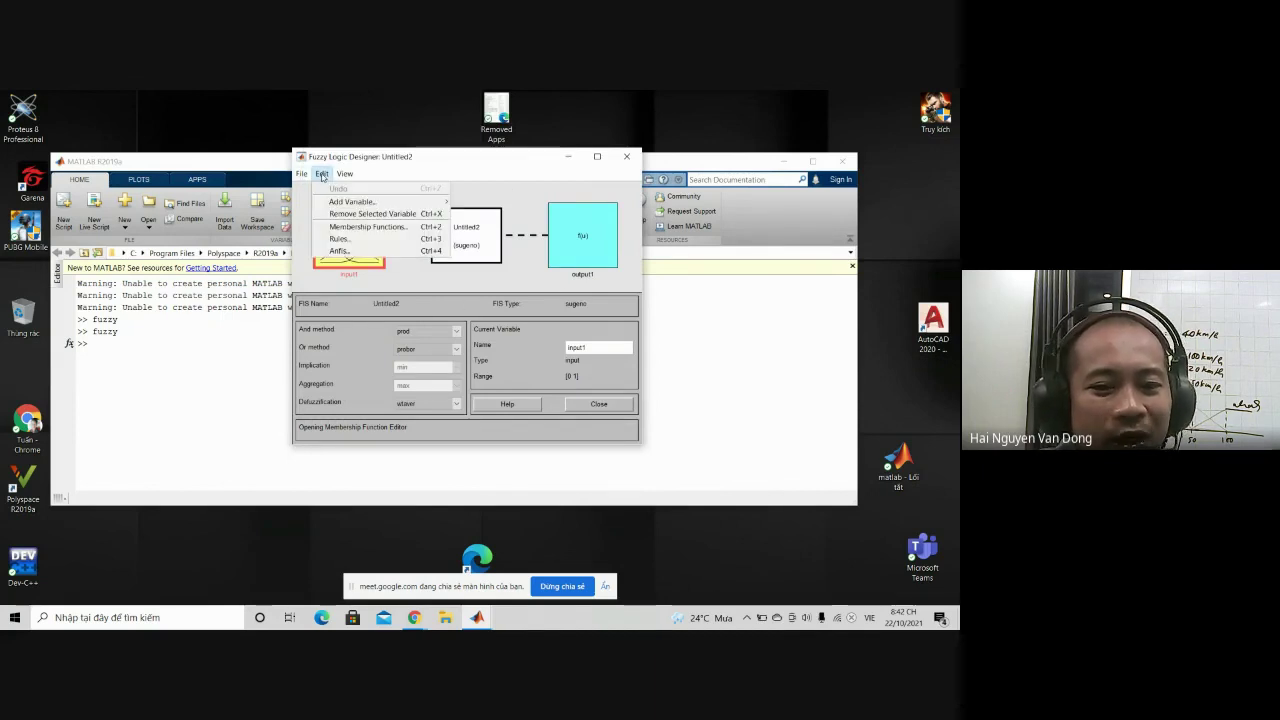
click(475, 237)
double_click(475, 237)
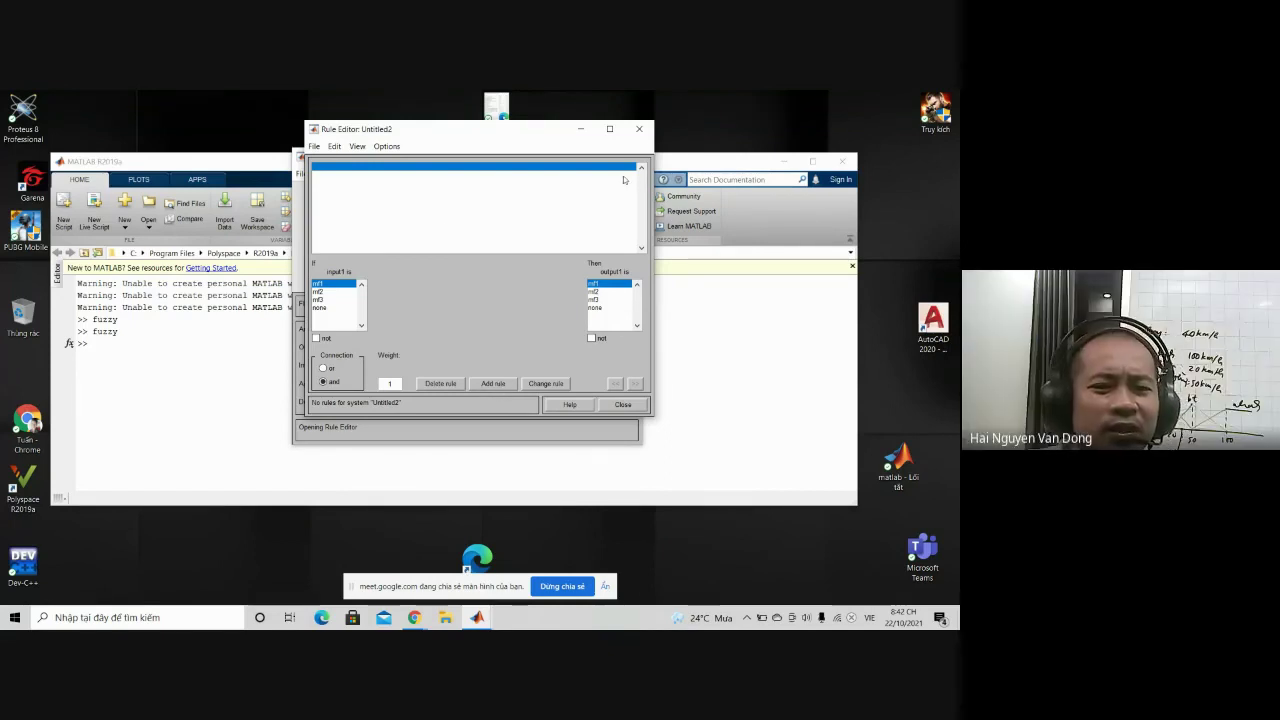
click(639, 130)
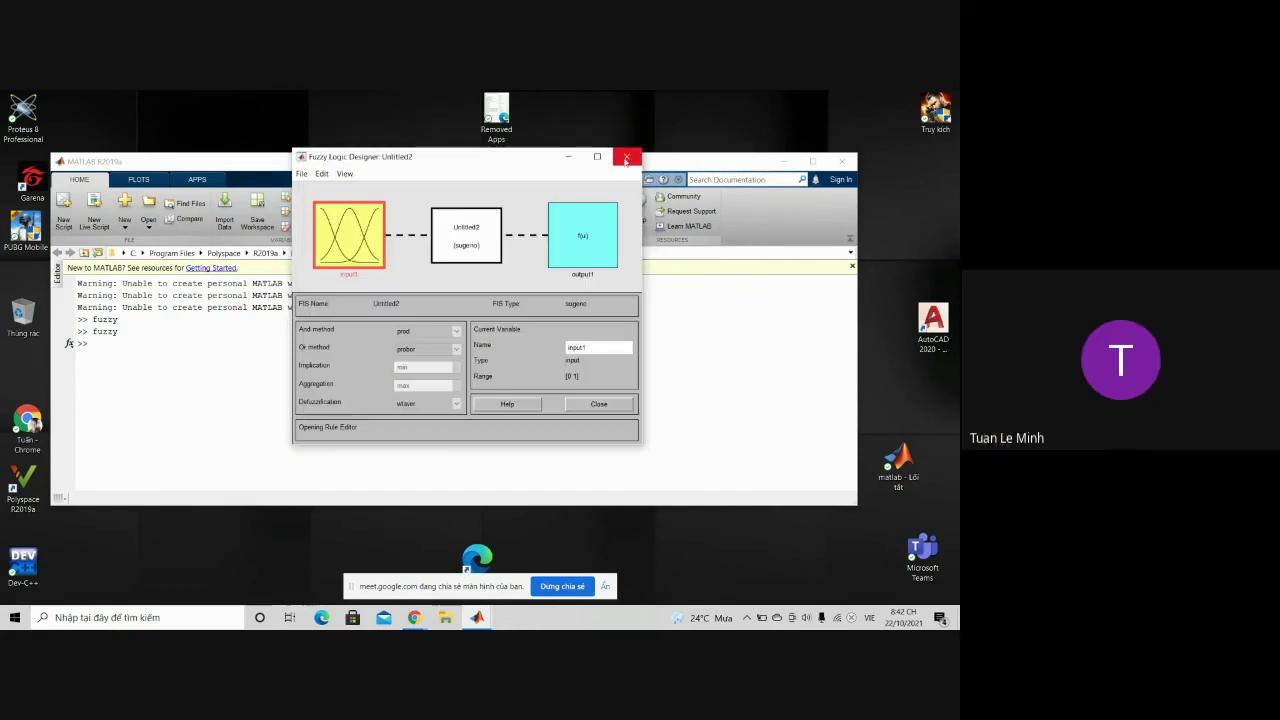
Return to the MATLAB command window and run the simulink command to open the Simulink Start Page.
click(625, 158)
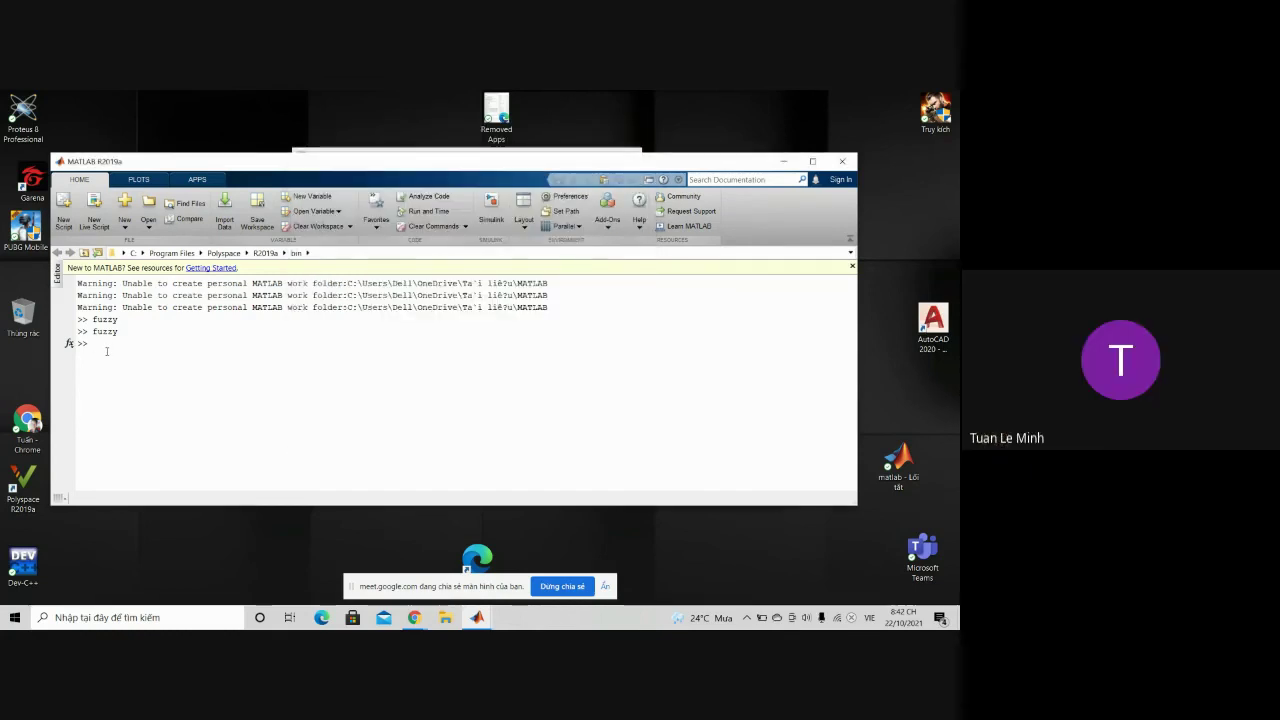
text(si)
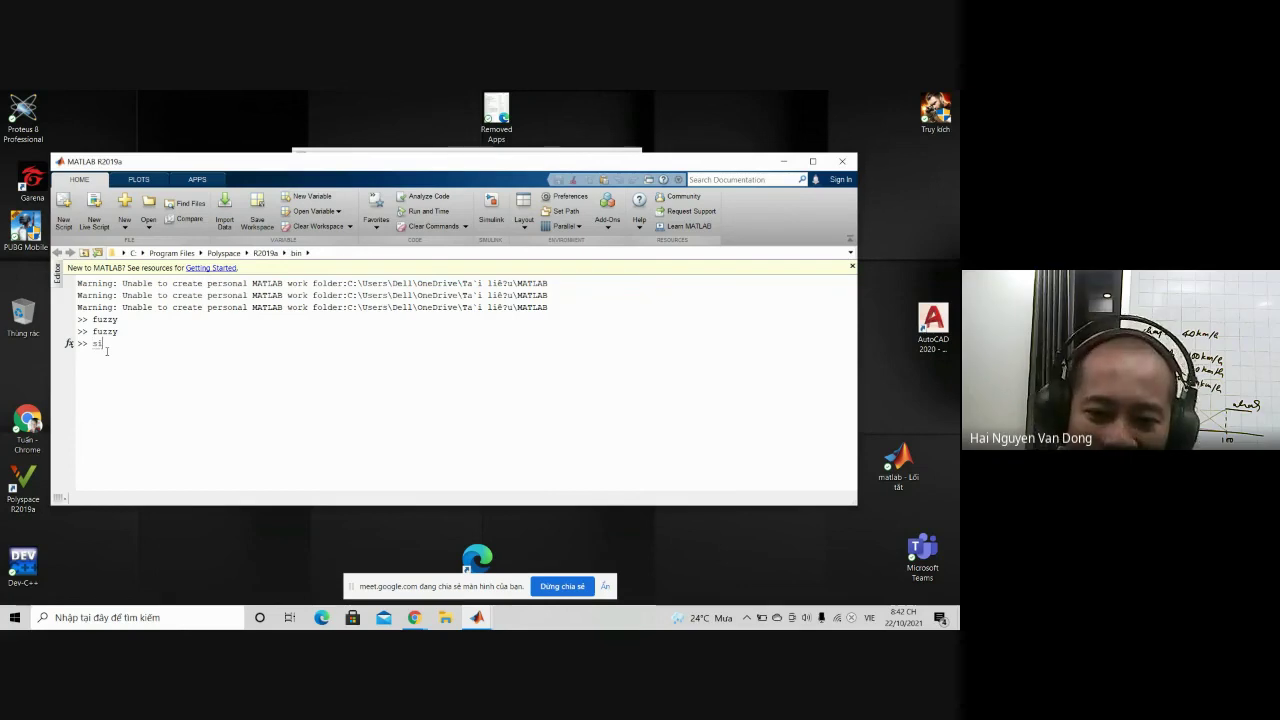
text(mulin)
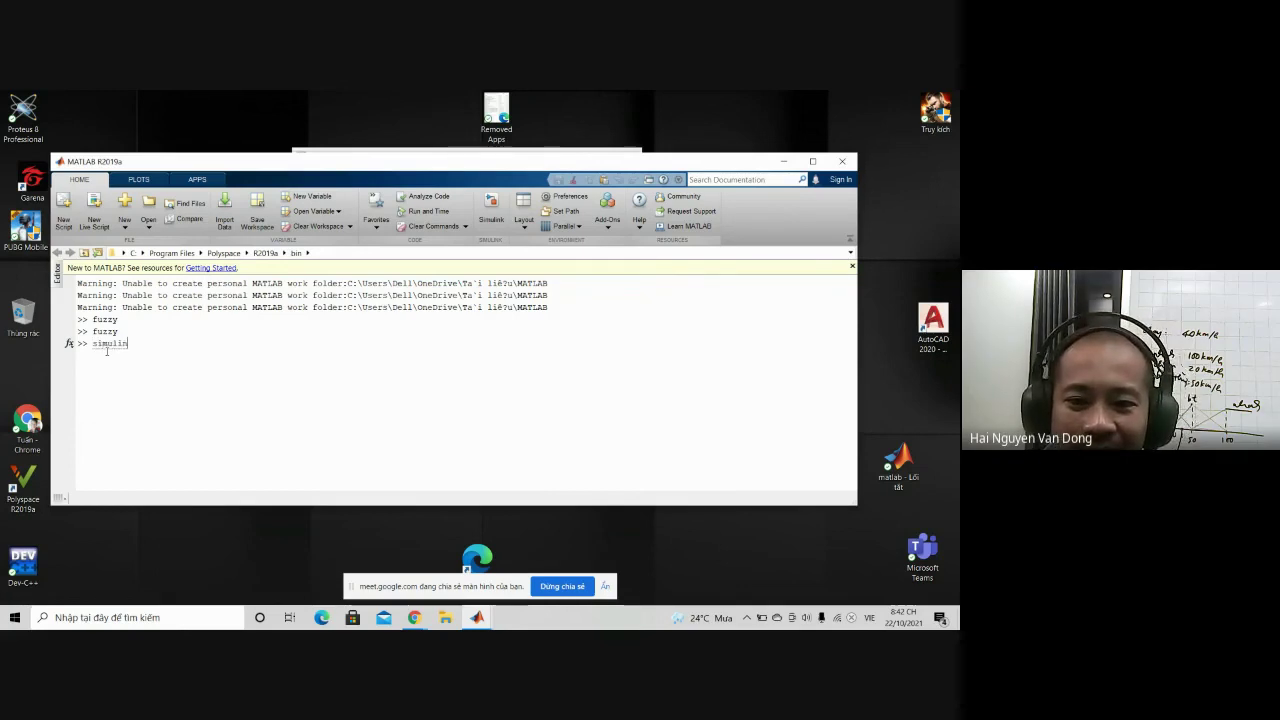
text(k)
key(Return)
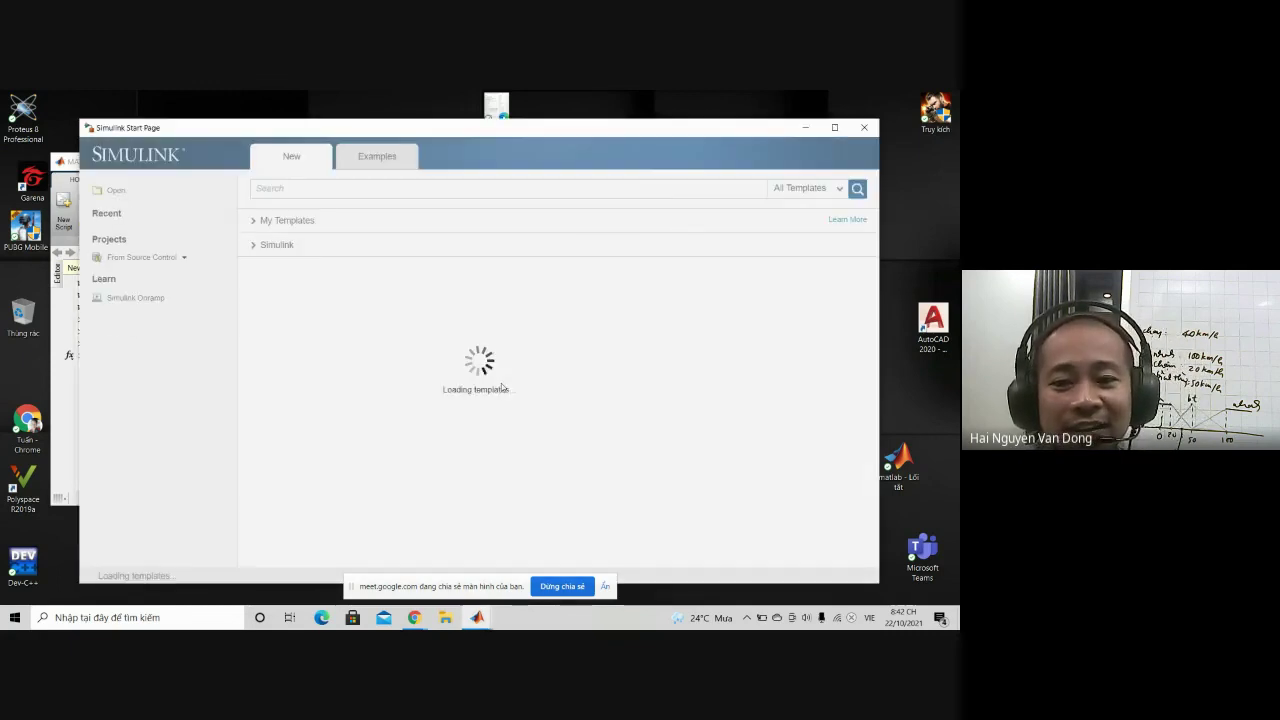
Browse the new model templates on the Simulink Start Page and switch back to the Chrome window.
mouse_move(354, 300)
scroll(465, 356, down, 6)
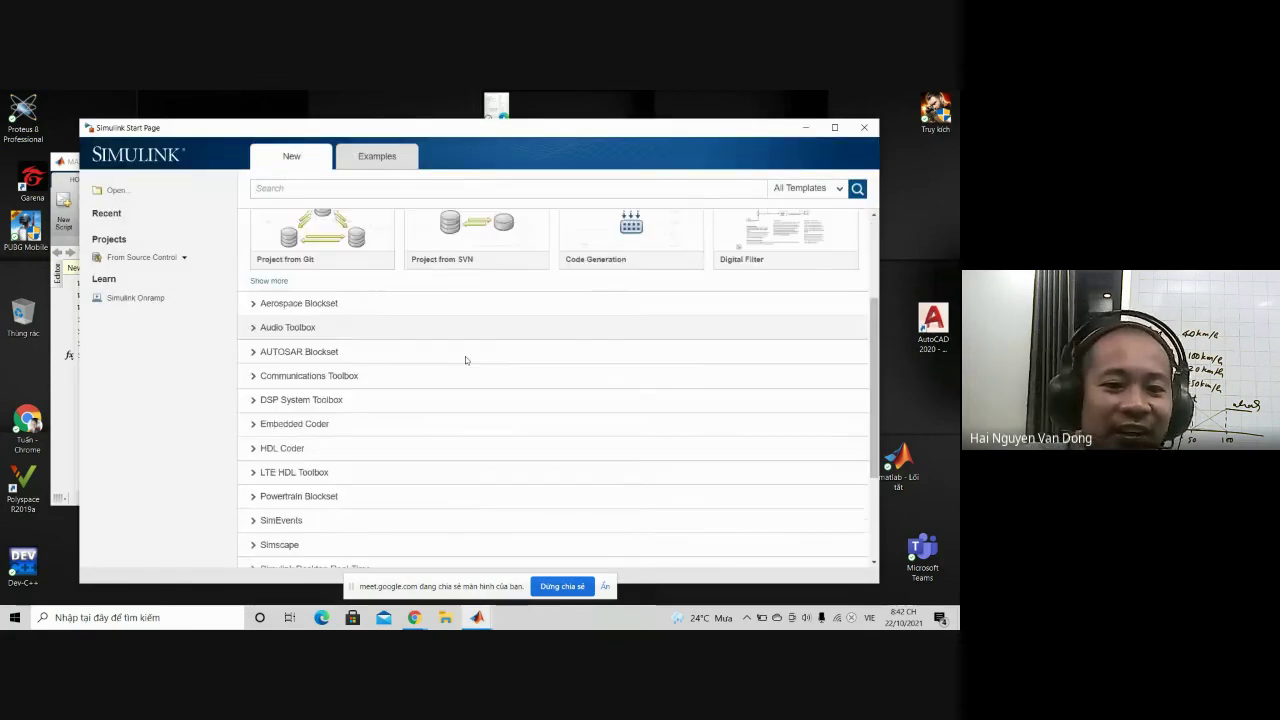
scroll(470, 341, up, 6)
mouse_move(430, 333)
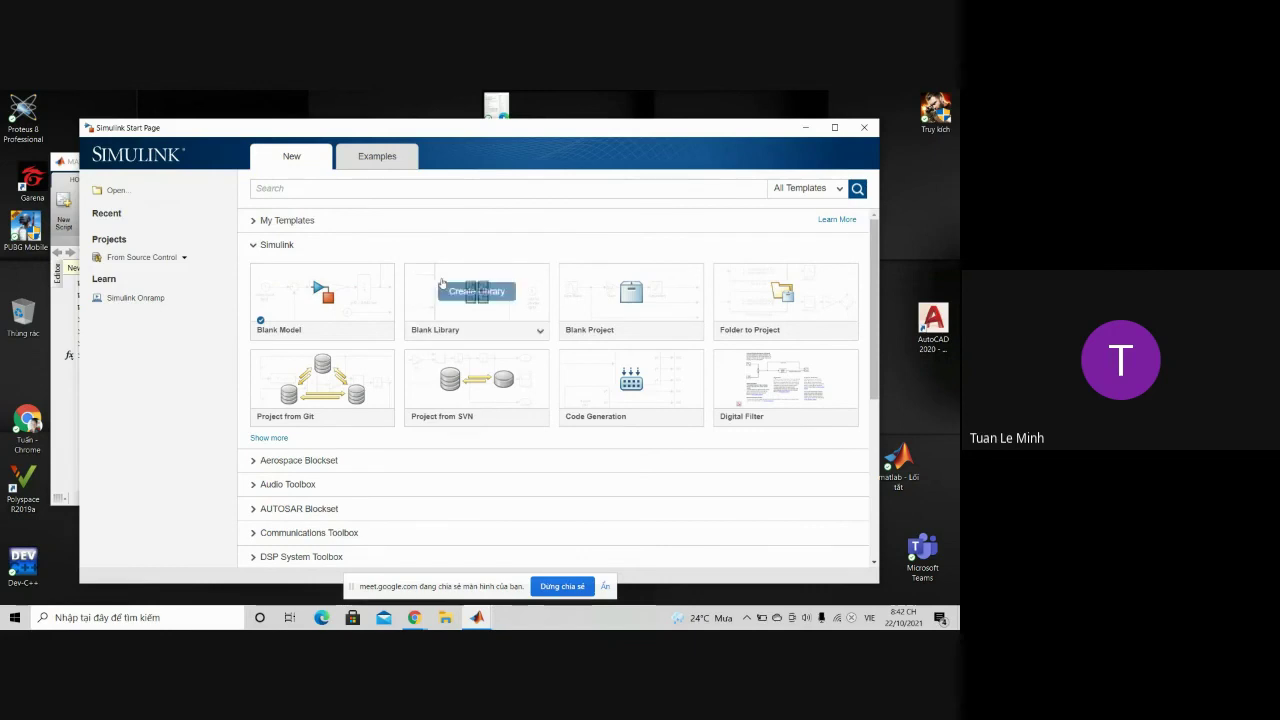
mouse_move(436, 283)
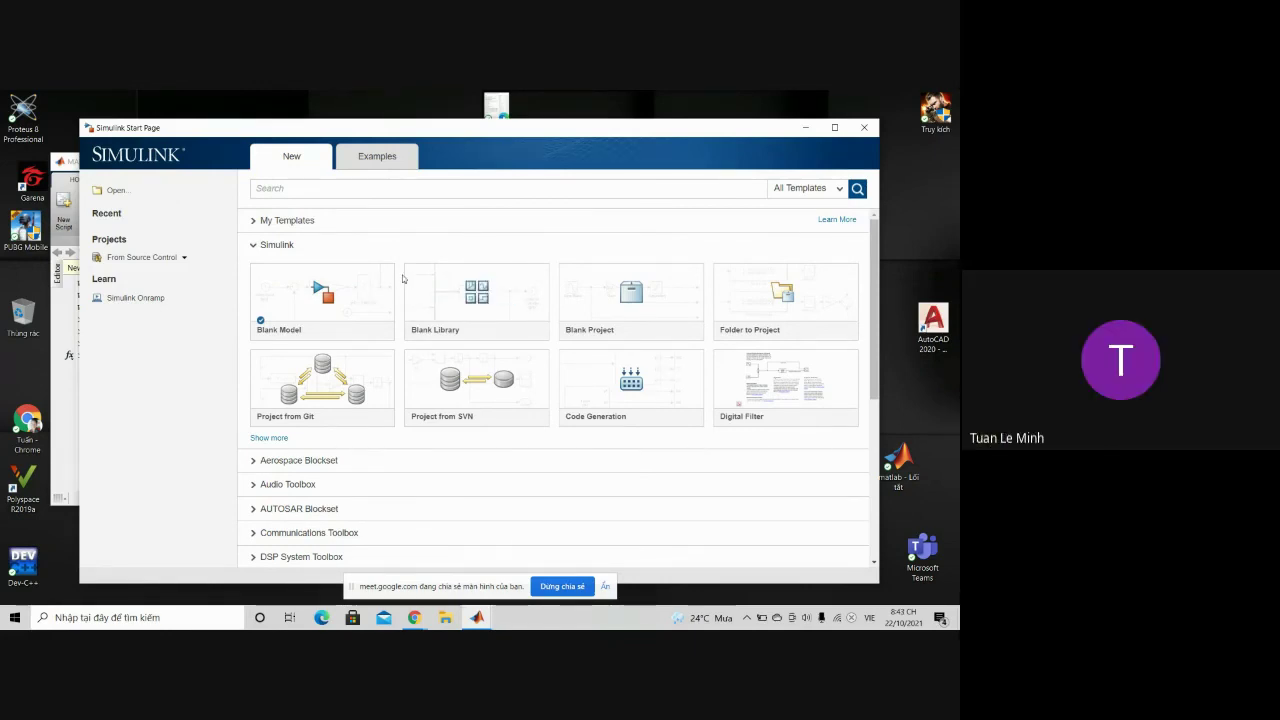
mouse_move(480, 618)
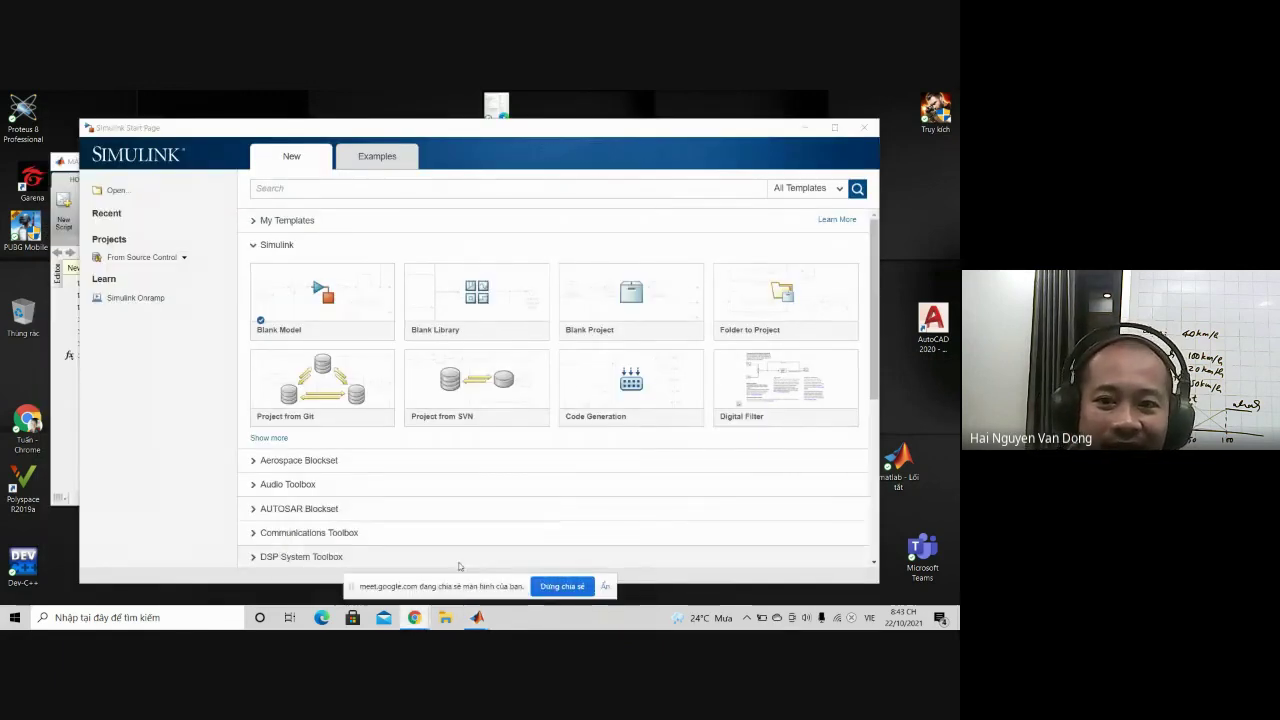
click(386, 577)
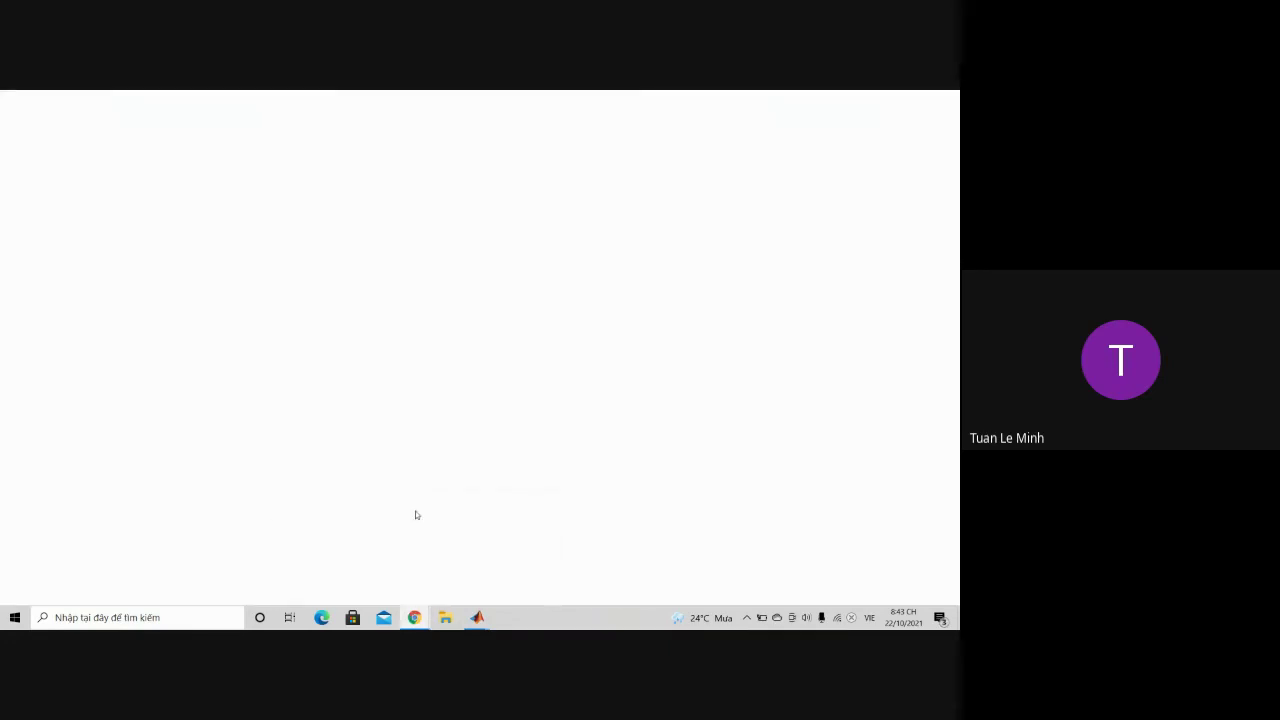